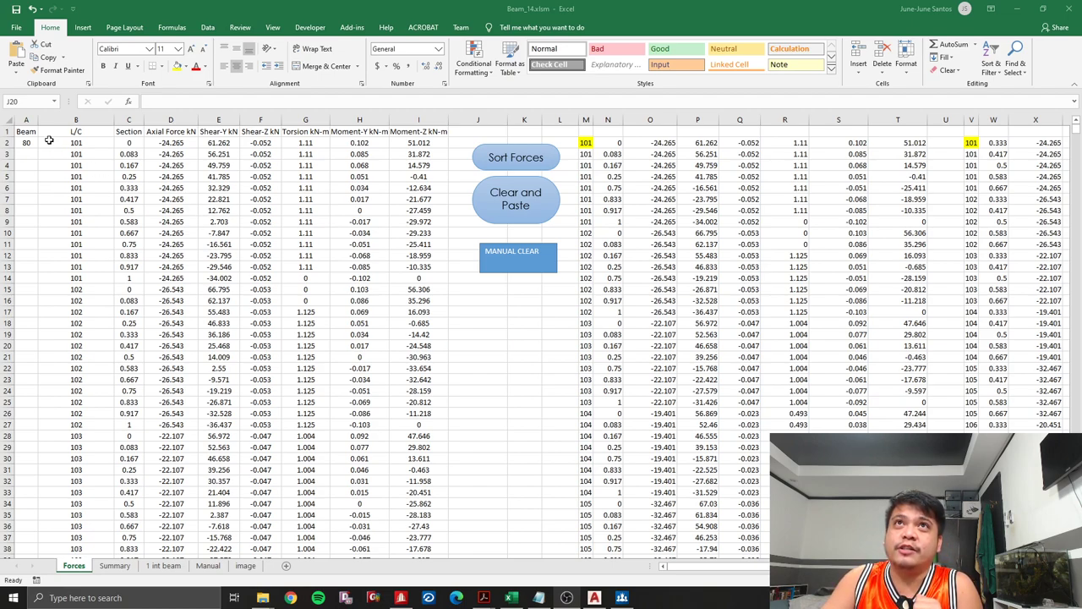
# - Highlight beam 80's raw force rows and the section values in columns N and W
pyautogui.click(23, 129)
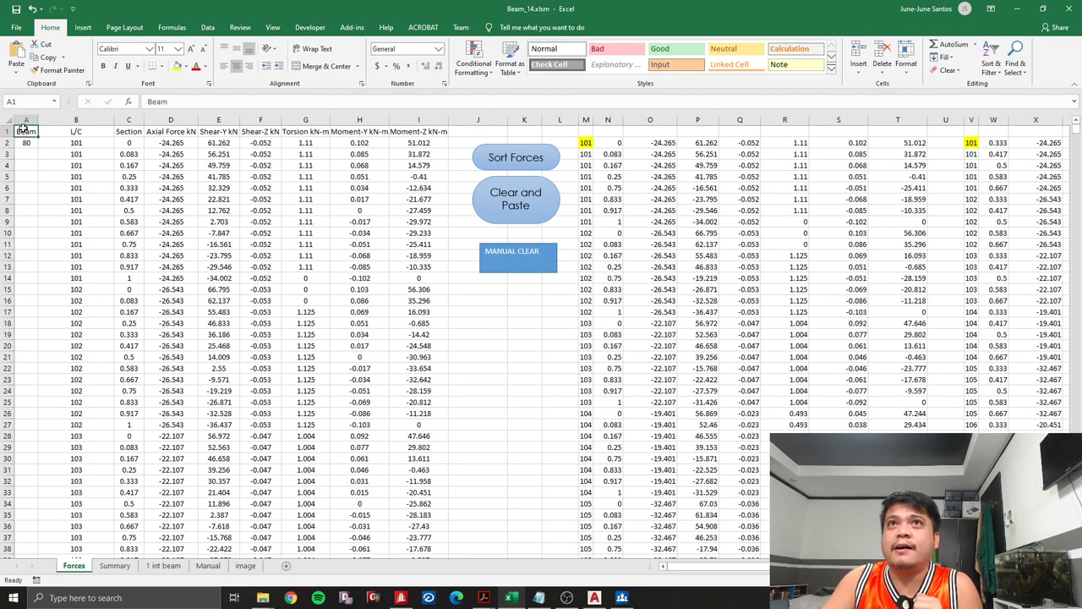
pyautogui.moveTo(24, 126); pyautogui.dragTo(411, 315)
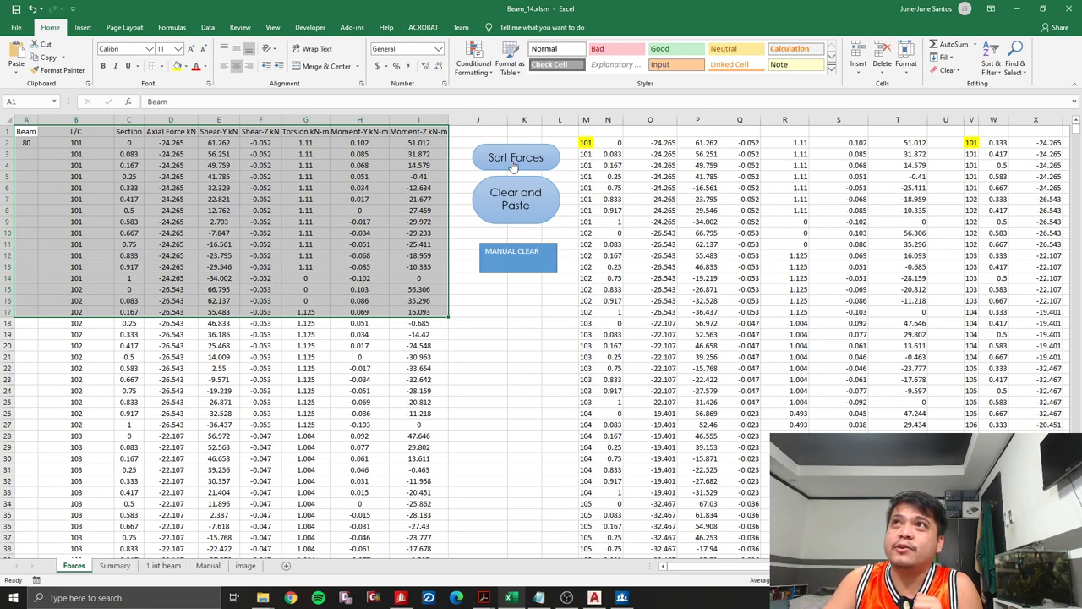
pyautogui.click(607, 144)
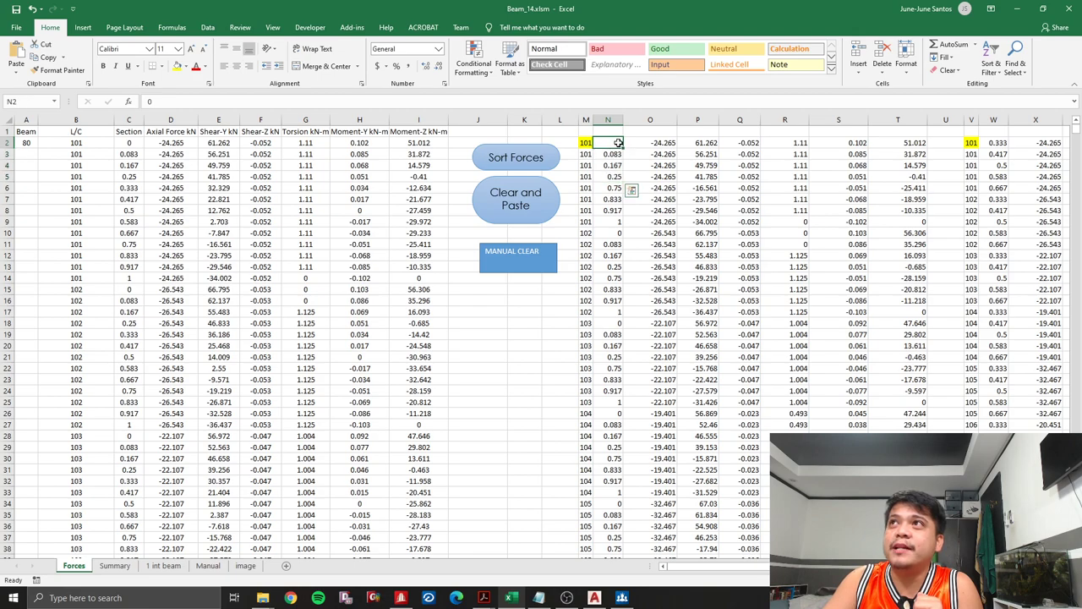
pyautogui.moveTo(617, 144); pyautogui.dragTo(618, 173)
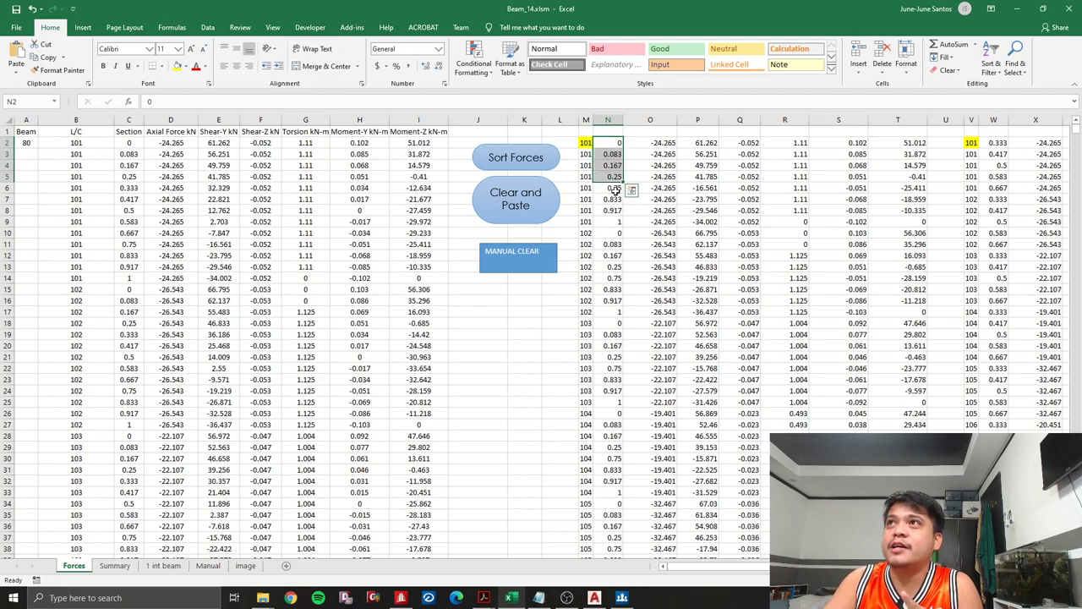
pyautogui.moveTo(612, 189); pyautogui.dragTo(613, 221)
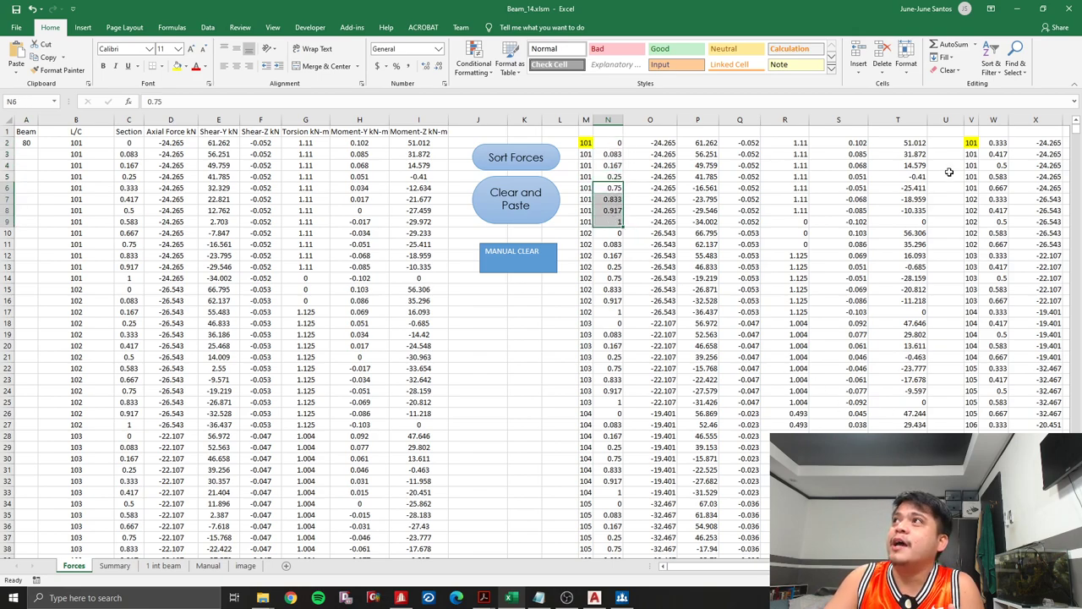
pyautogui.moveTo(1007, 142); pyautogui.dragTo(998, 186)
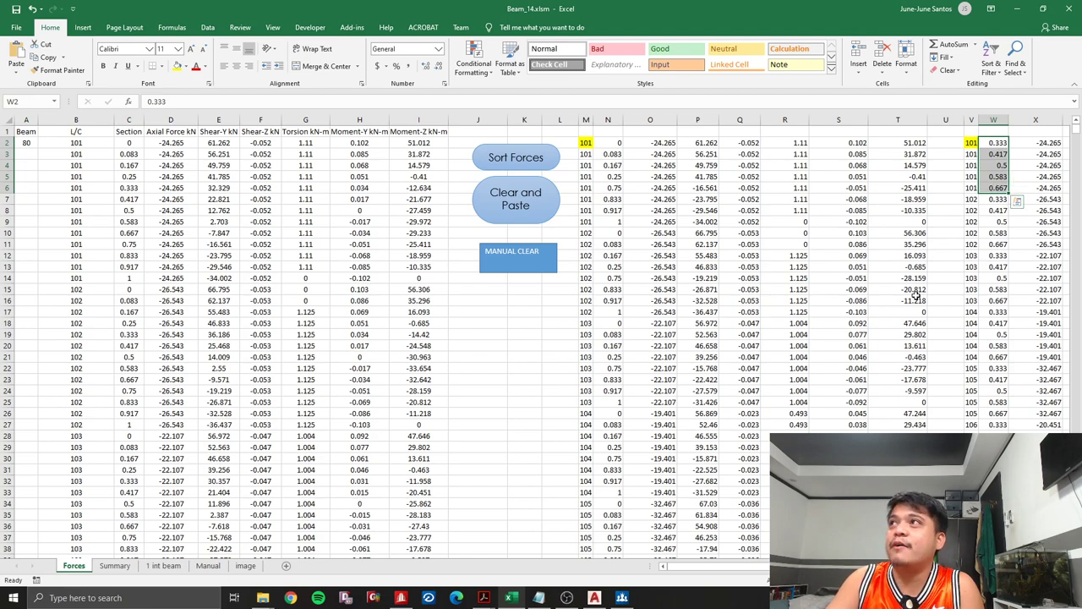
pyautogui.click(534, 379)
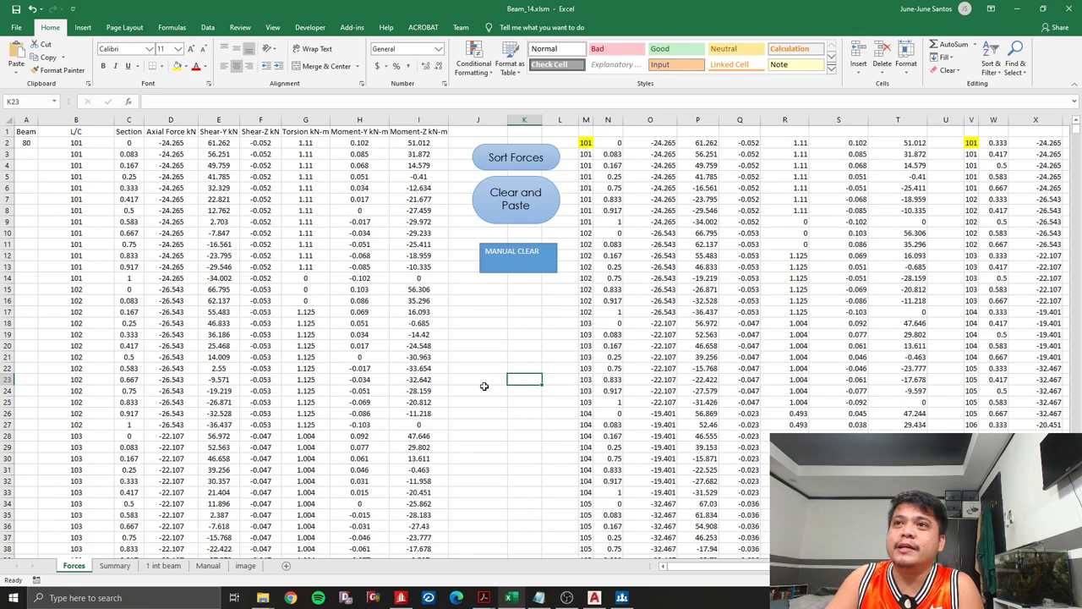
# - In STAAD.Pro, select beam 80 and display only that selected beam
pyautogui.click(400, 598)
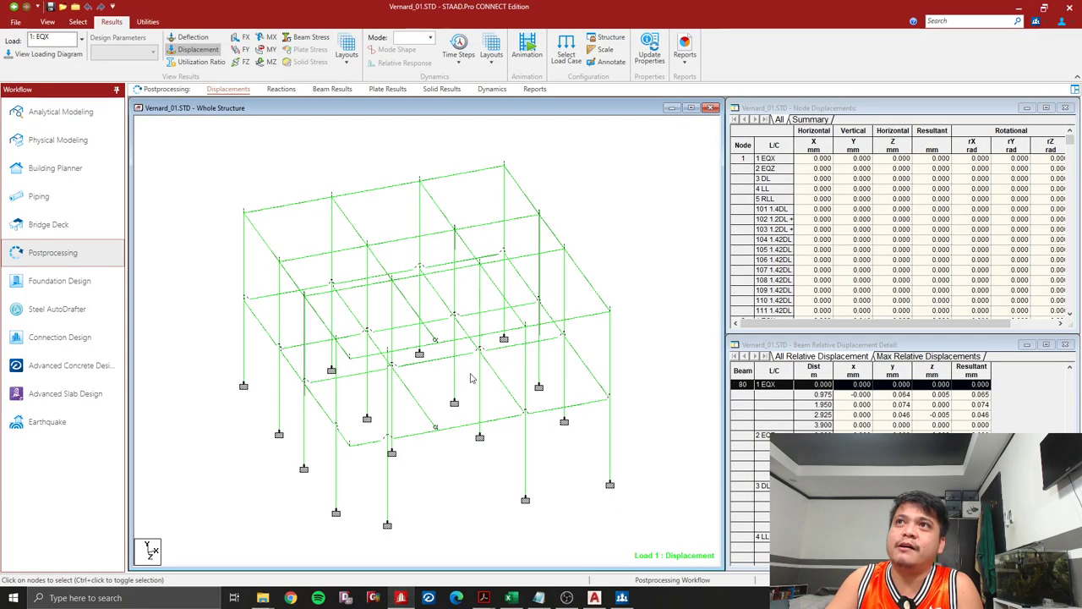
pyautogui.click(418, 404)
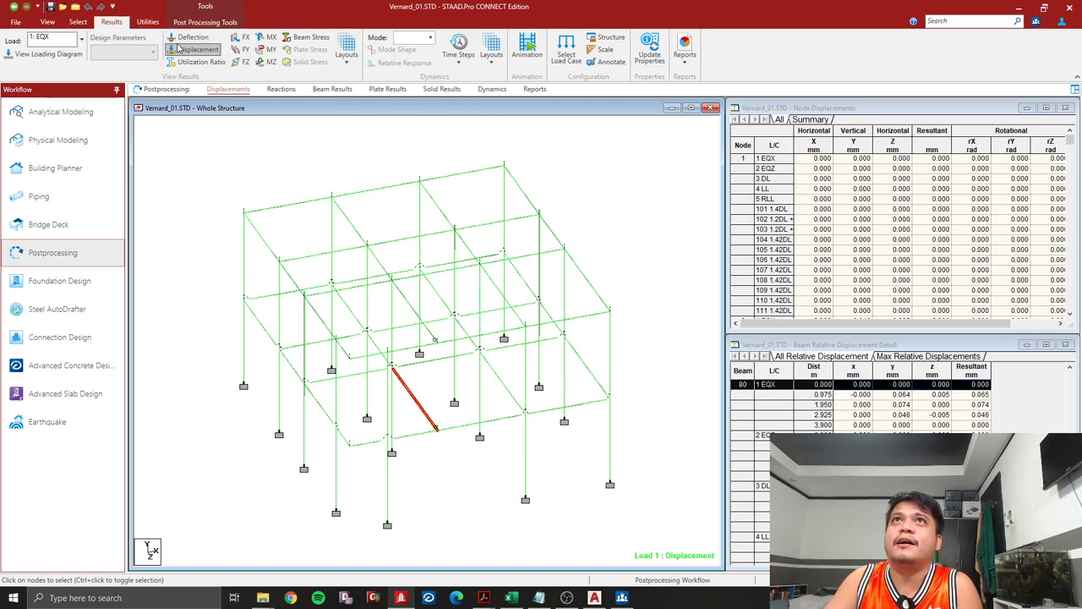
pyautogui.click(48, 21)
pyautogui.click(331, 63)
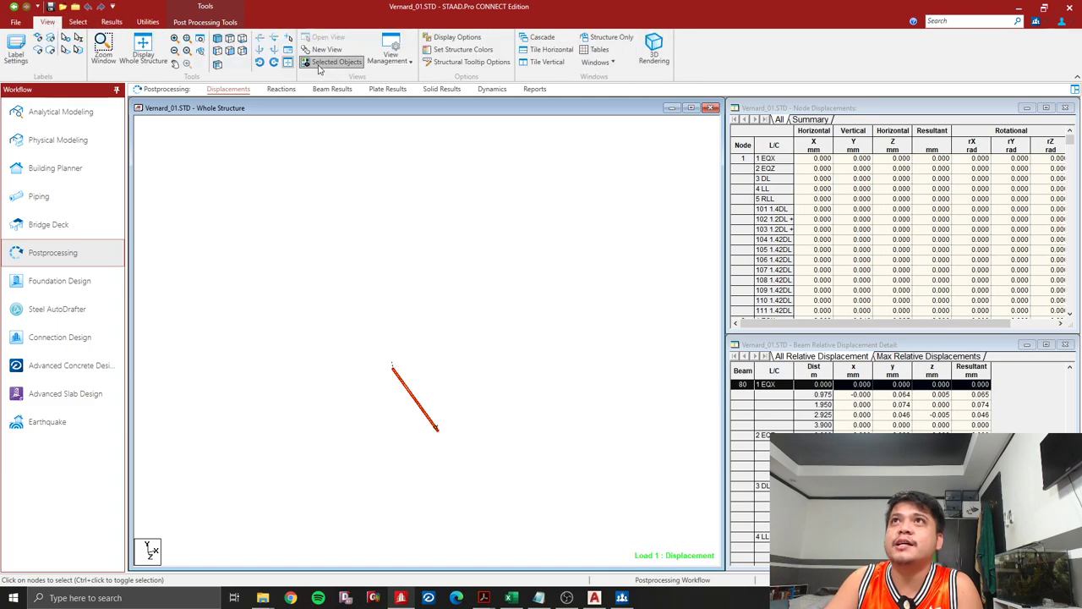
pyautogui.click(217, 50)
pyautogui.click(370, 182)
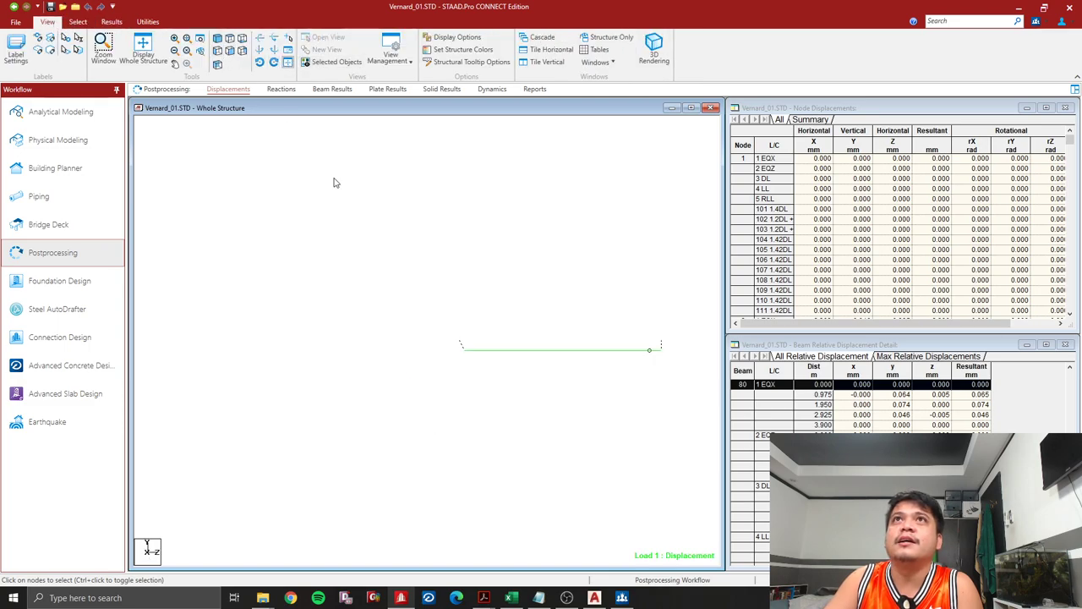
# - Show the MZ bending moment with displacement off, using the Envelope load case
pyautogui.click(112, 21)
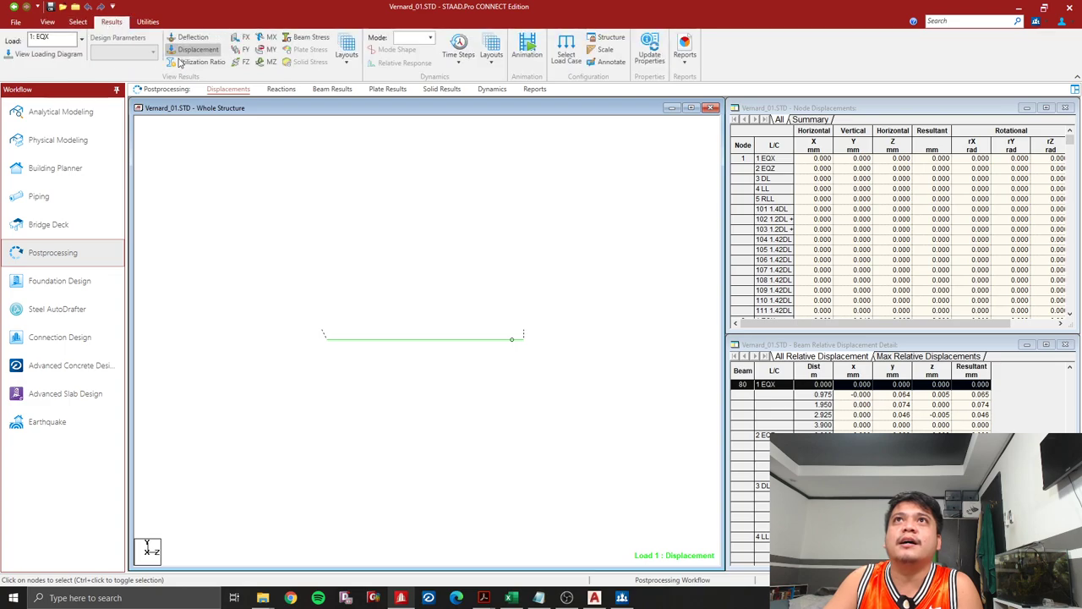
pyautogui.click(265, 62)
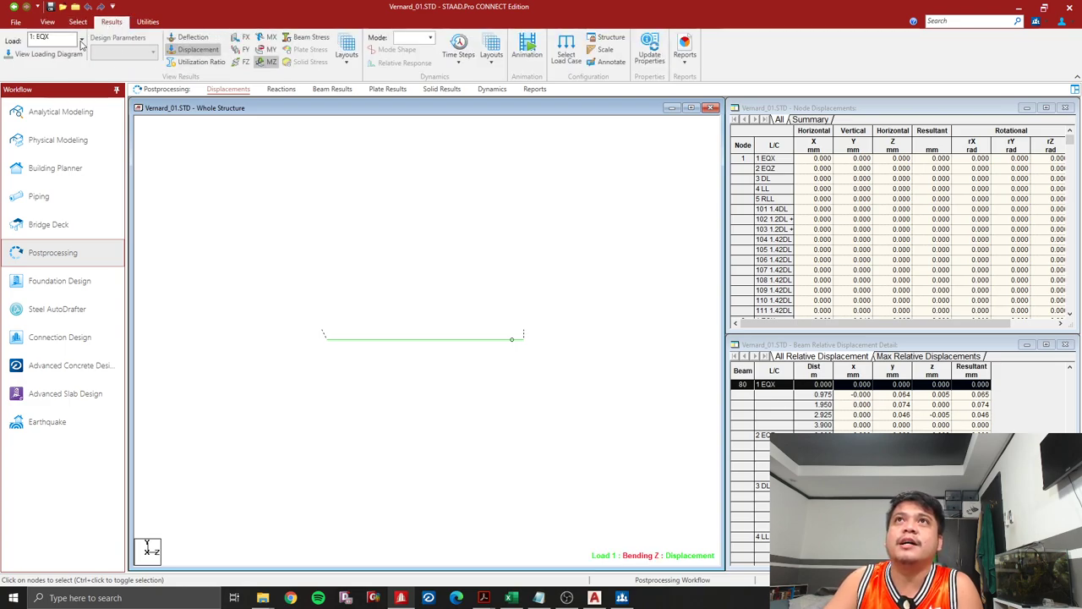
pyautogui.click(193, 49)
pyautogui.click(84, 41)
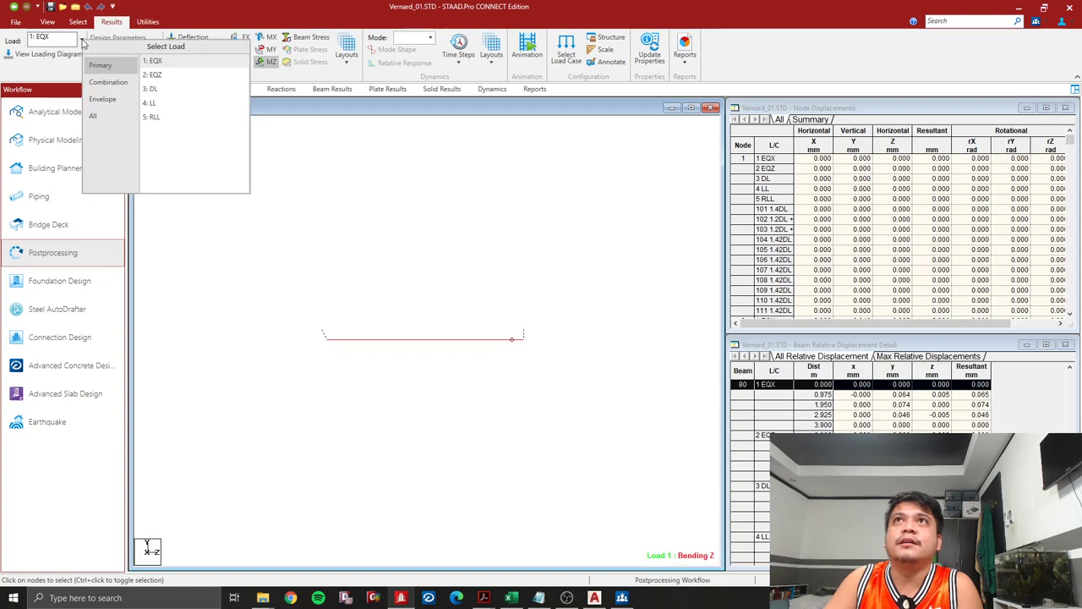
pyautogui.click(107, 81)
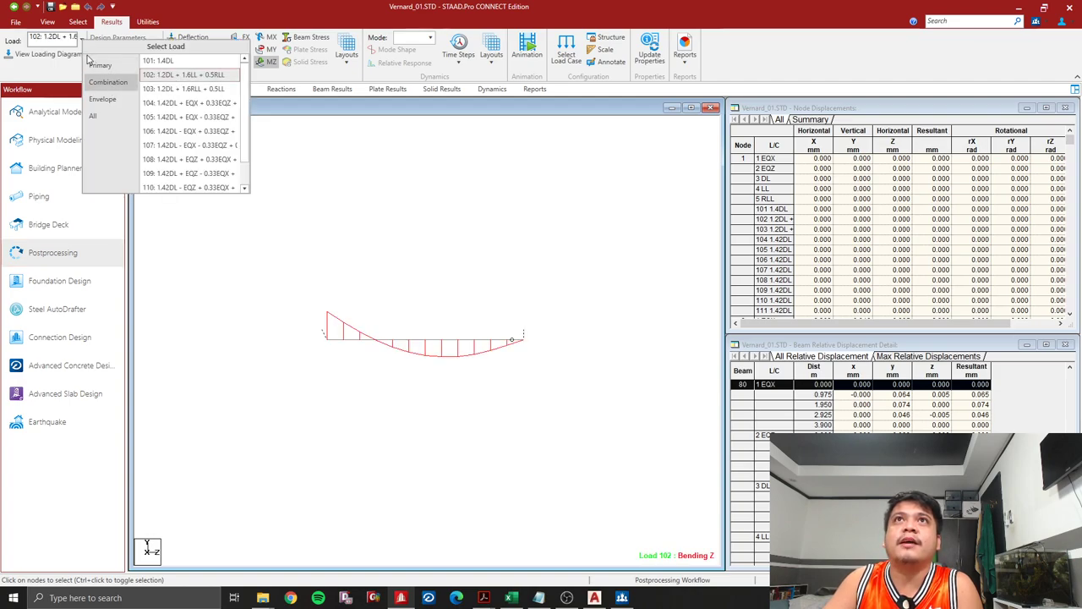
pyautogui.click(103, 100)
pyautogui.click(169, 62)
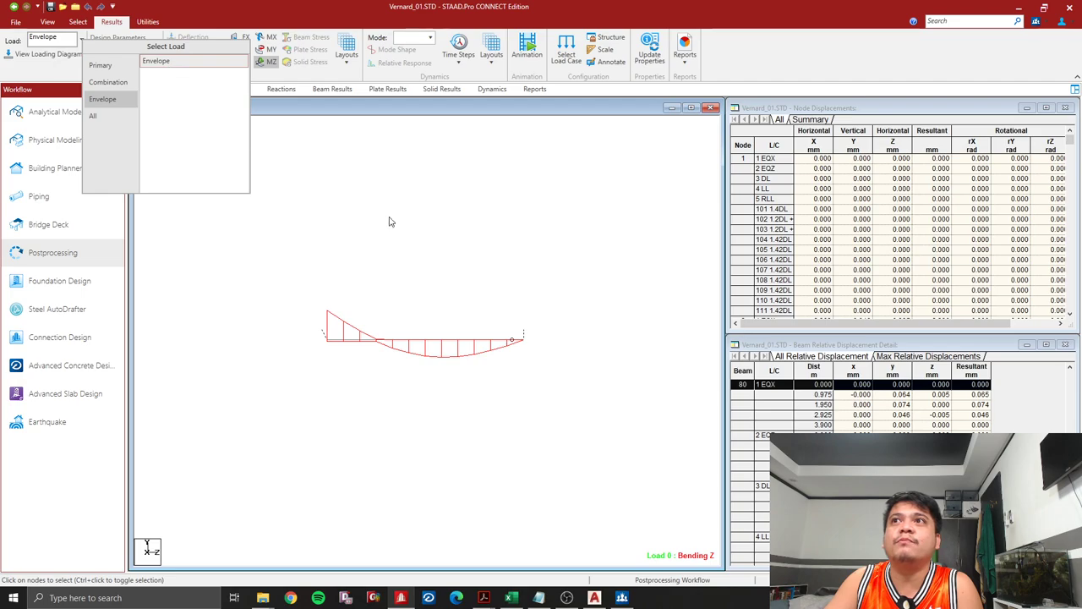
pyautogui.click(439, 253)
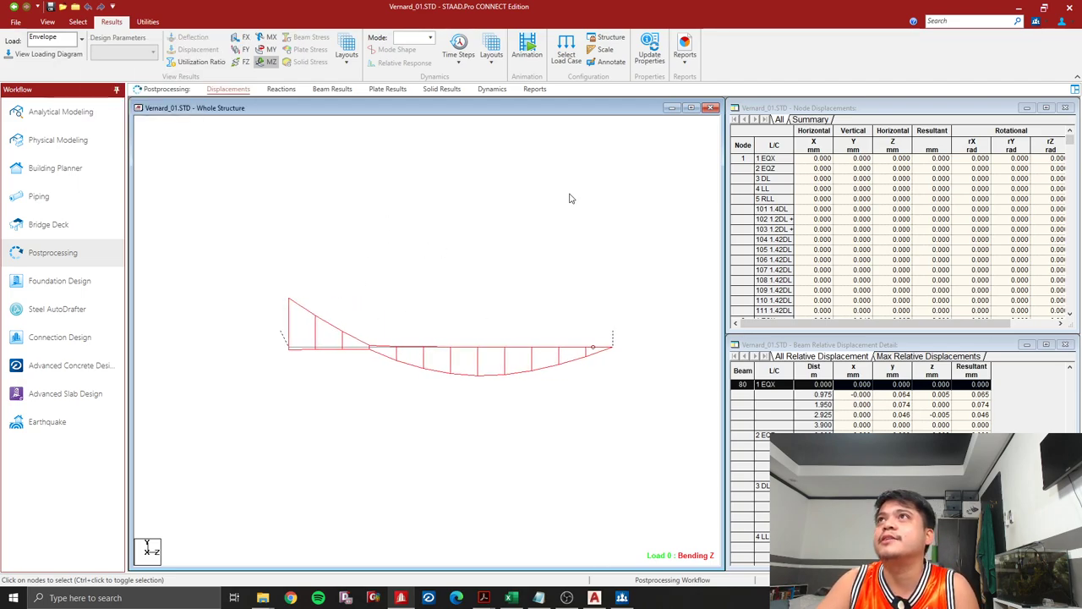
# - Annotate the bending diagram with end, maximum and mid-point moment values
pyautogui.click(600, 64)
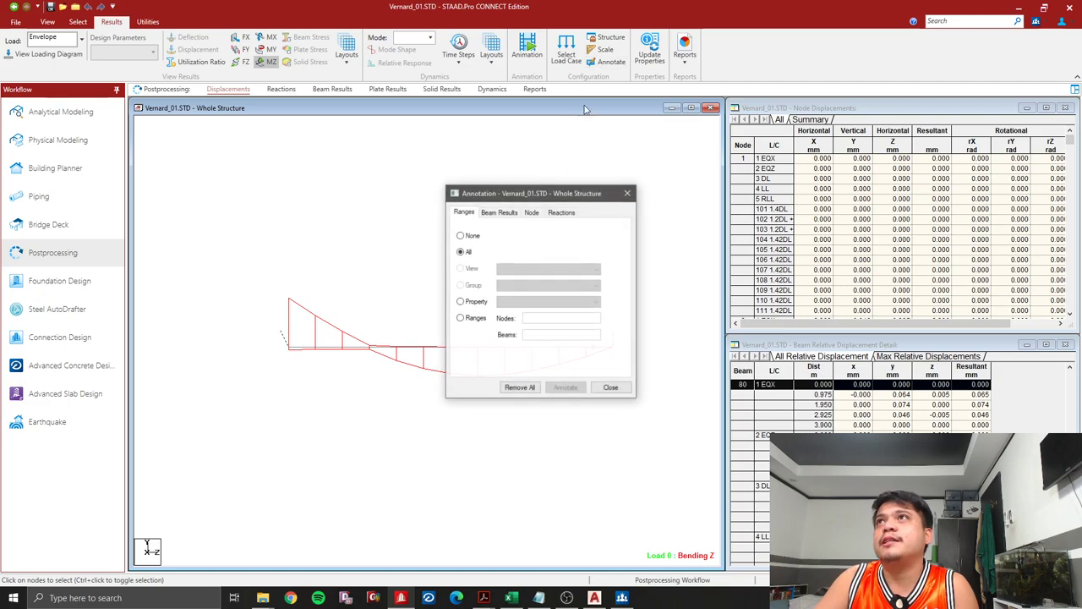
pyautogui.click(500, 212)
pyautogui.click(474, 240)
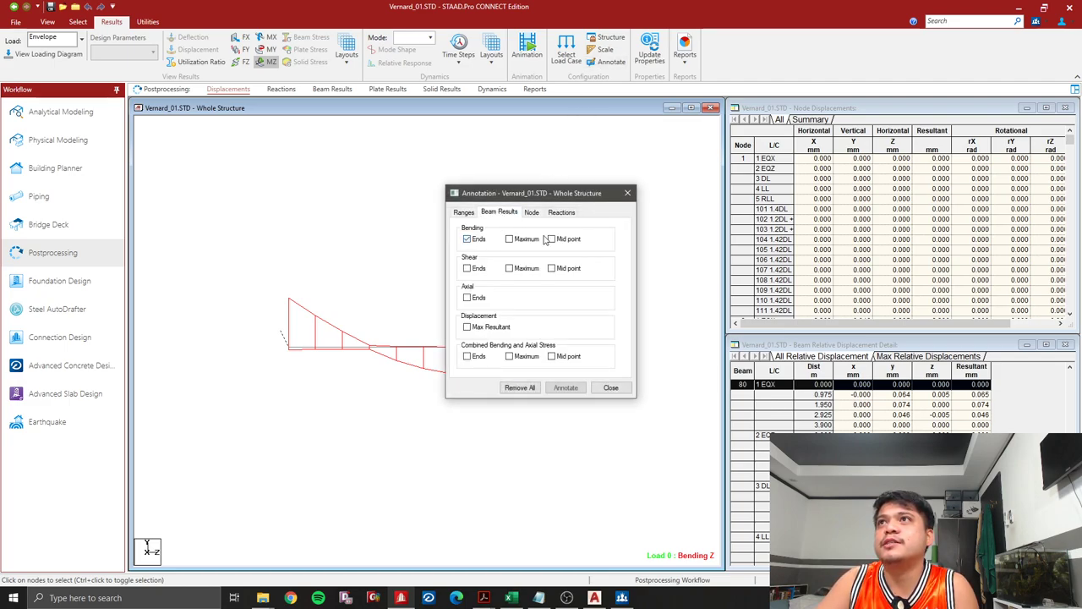
pyautogui.click(532, 240)
pyautogui.click(573, 240)
pyautogui.click(563, 387)
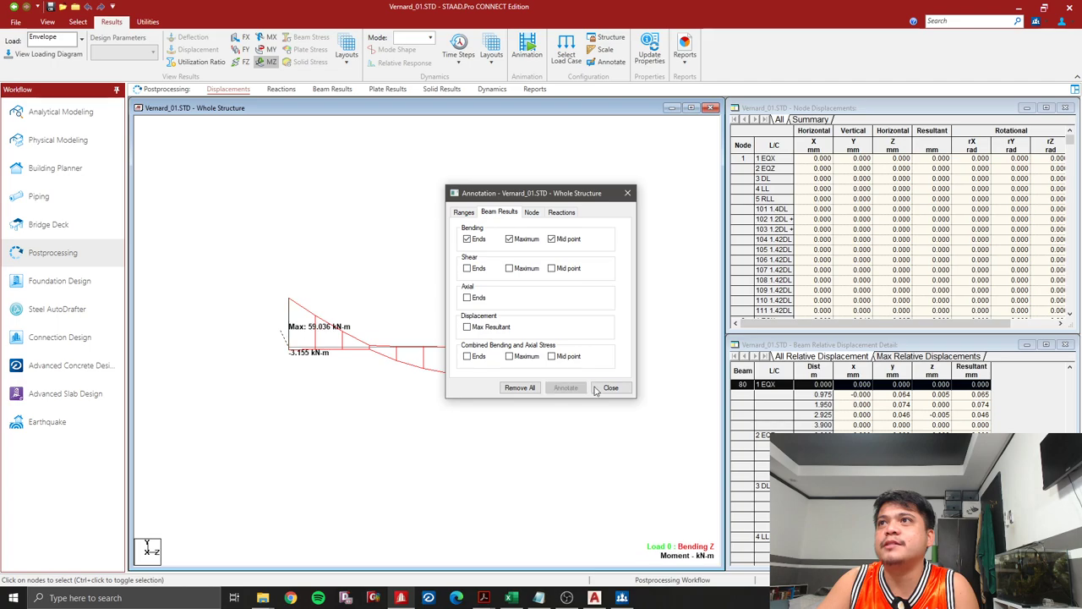
pyautogui.click(610, 387)
# - Generate beam 80's Section Forces report for combinations 101 onward and select the table
pyautogui.scroll(1, 532, 308)
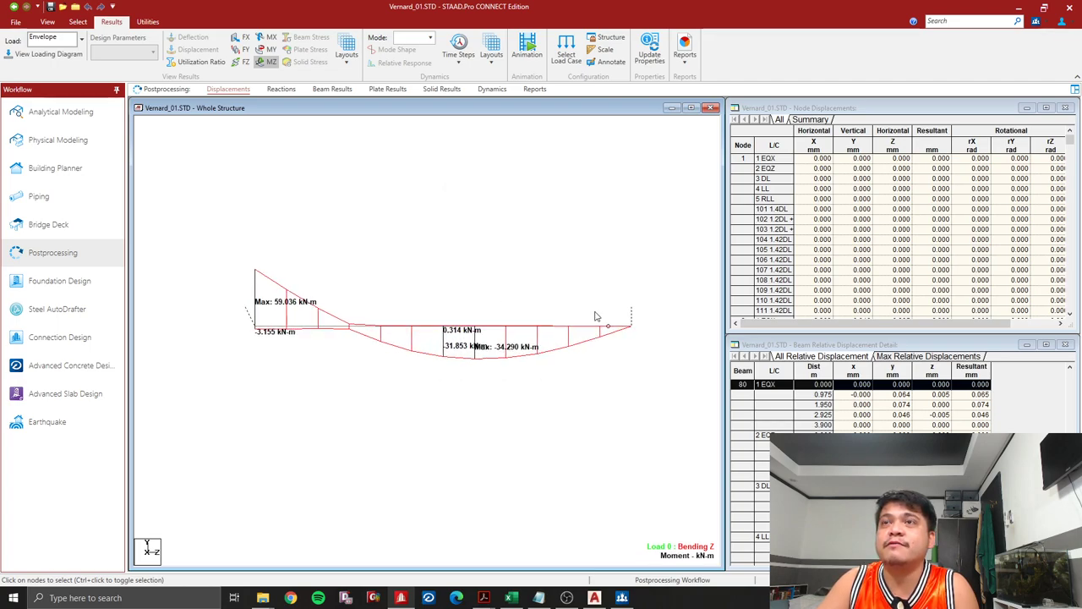
pyautogui.scroll(1, 592, 310)
pyautogui.scroll(1, 582, 302)
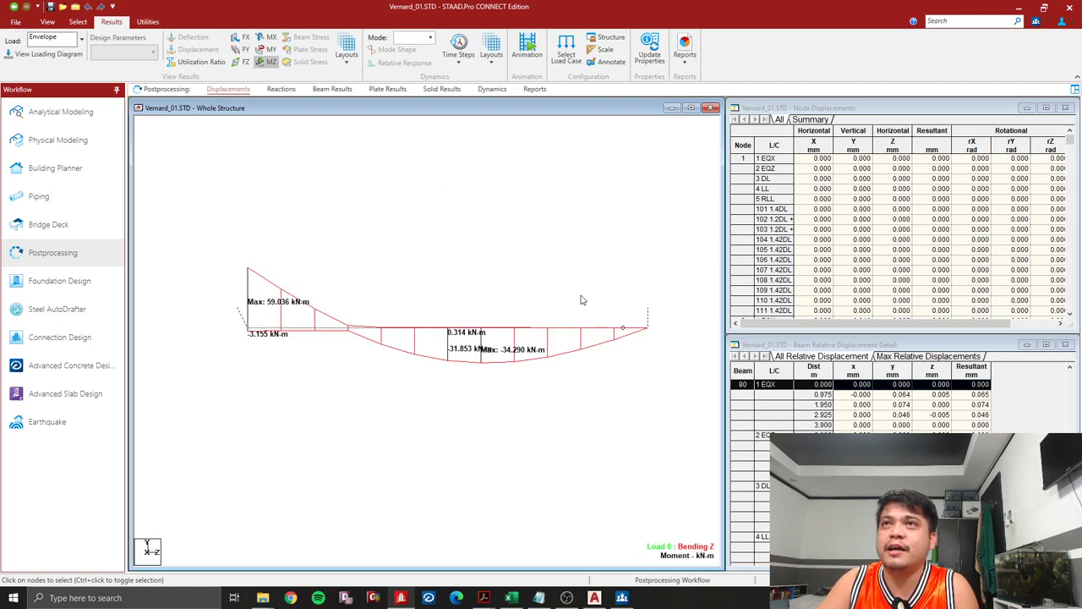
pyautogui.click(552, 328)
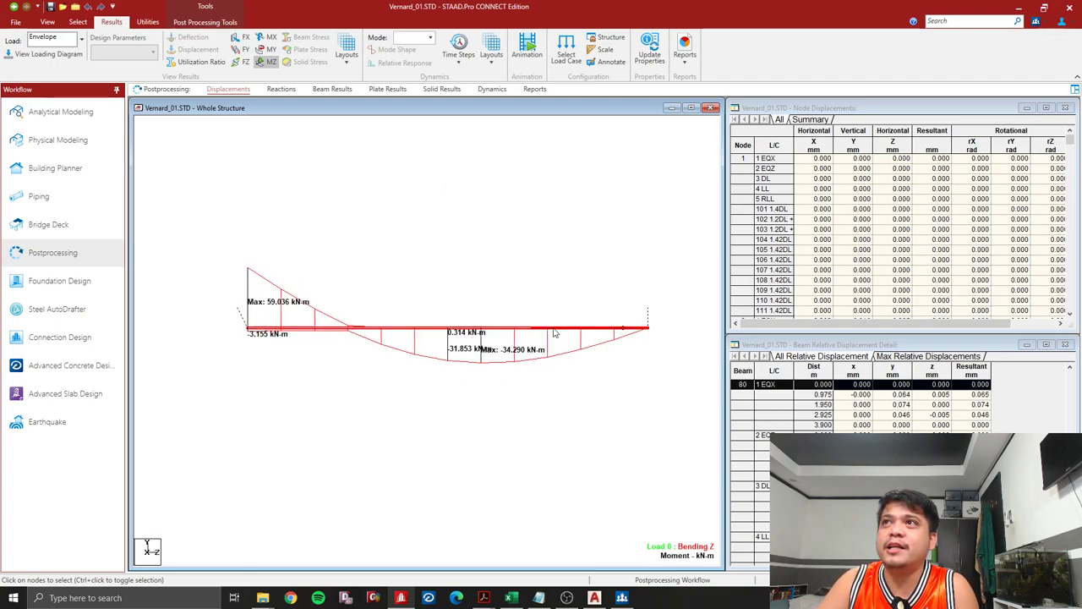
pyautogui.click(685, 51)
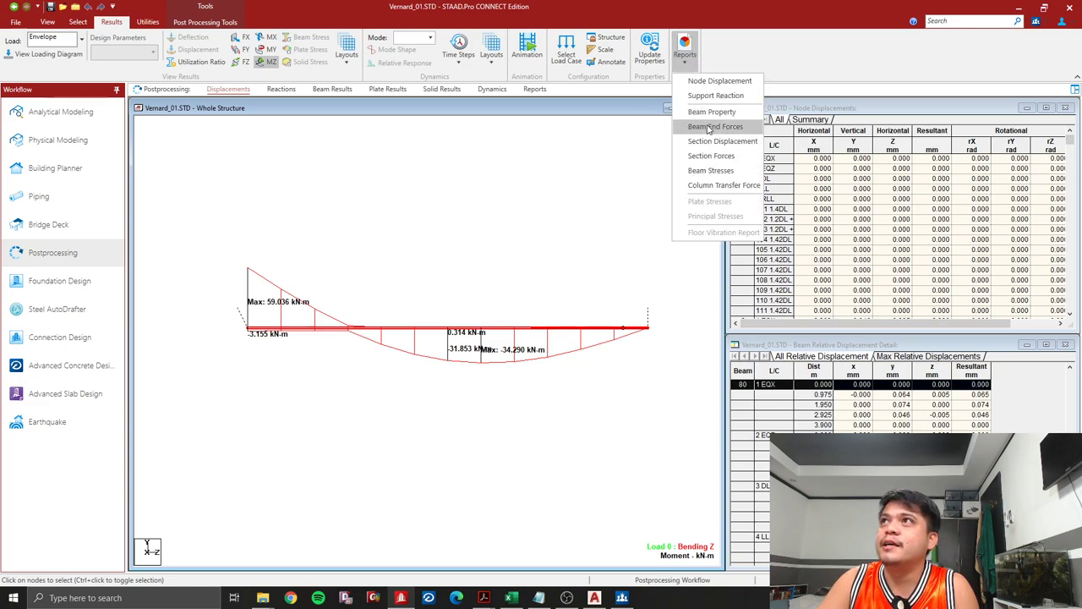
pyautogui.click(711, 156)
pyautogui.click(455, 221)
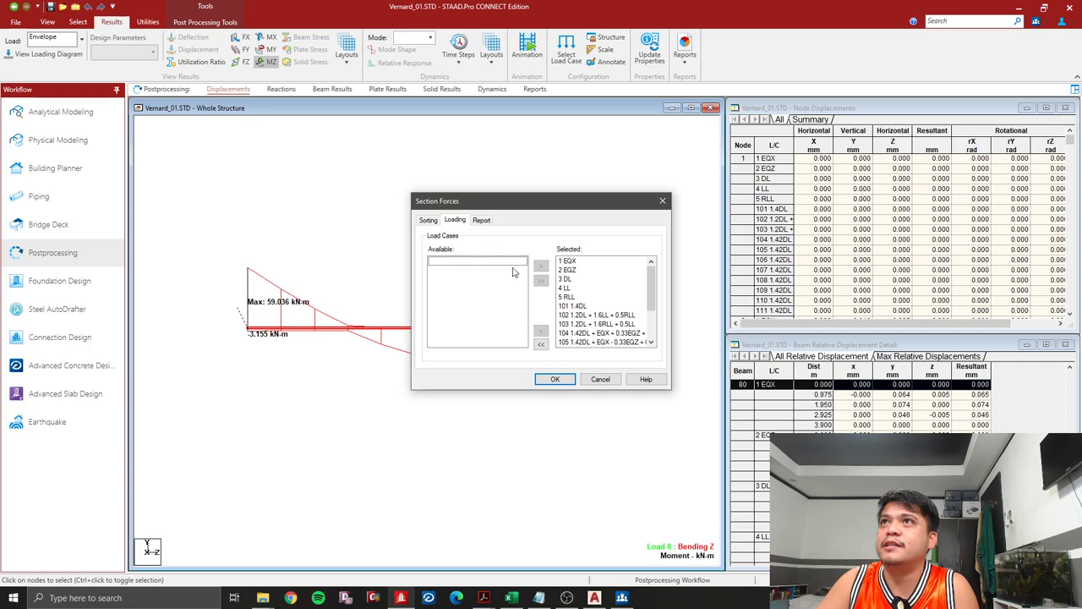
pyautogui.click(541, 345)
pyautogui.moveTo(440, 305); pyautogui.dragTo(445, 415)
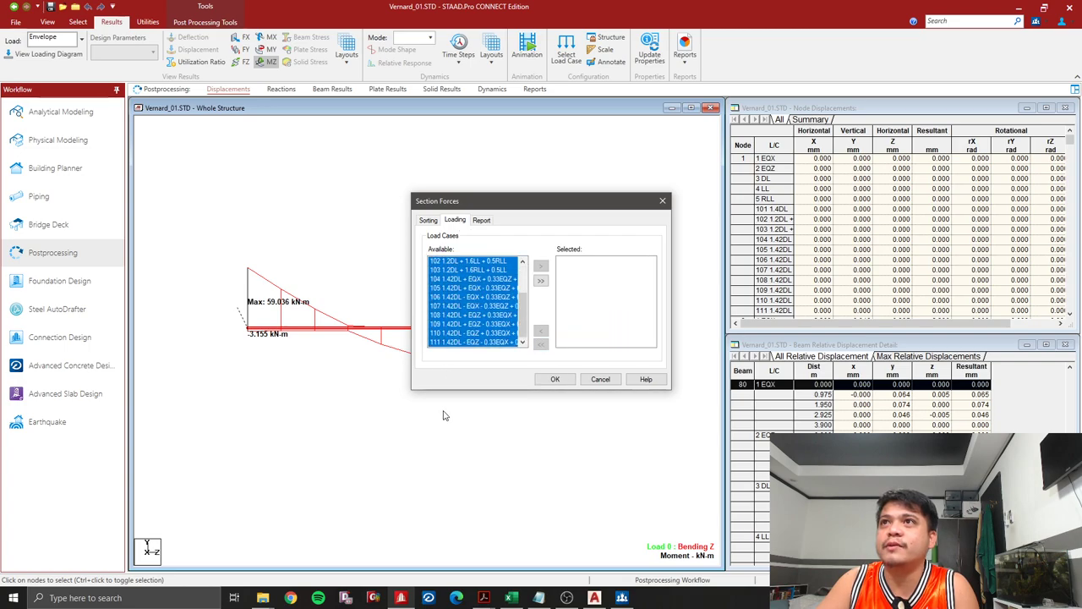
pyautogui.click(541, 266)
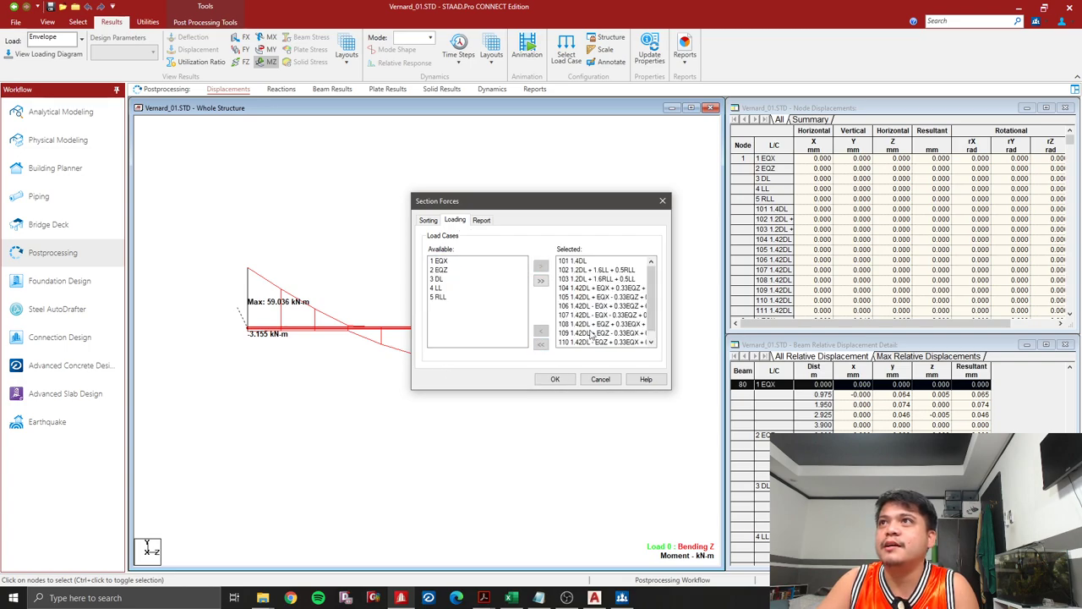
pyautogui.click(555, 379)
pyautogui.click(235, 215)
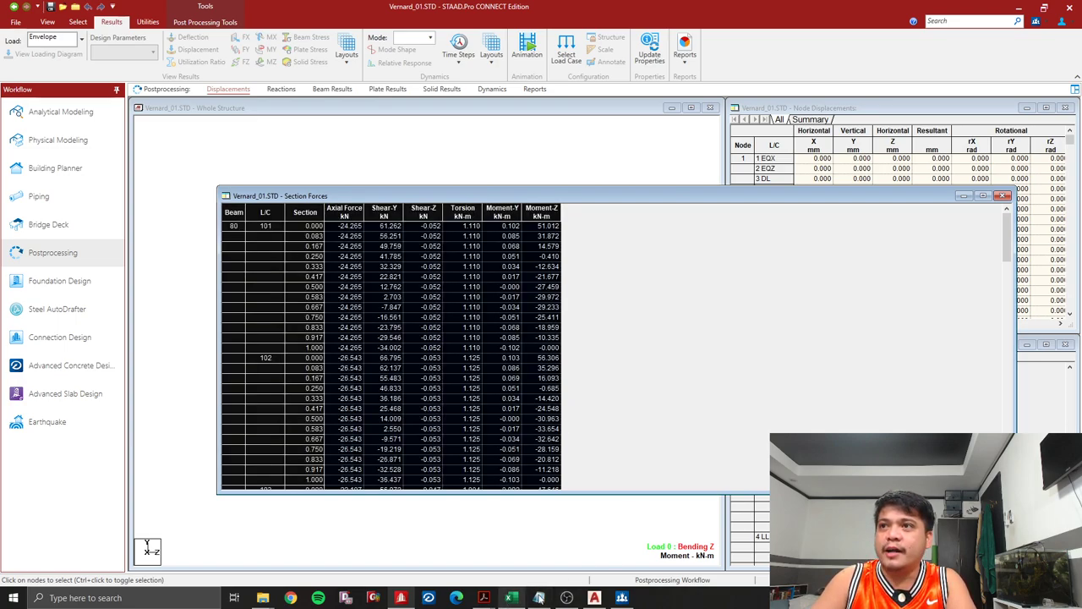
# - Back in Excel, re-paste and sort beam 80's forces, then select the Clear and Paste shape on Forces
pyautogui.click(511, 597)
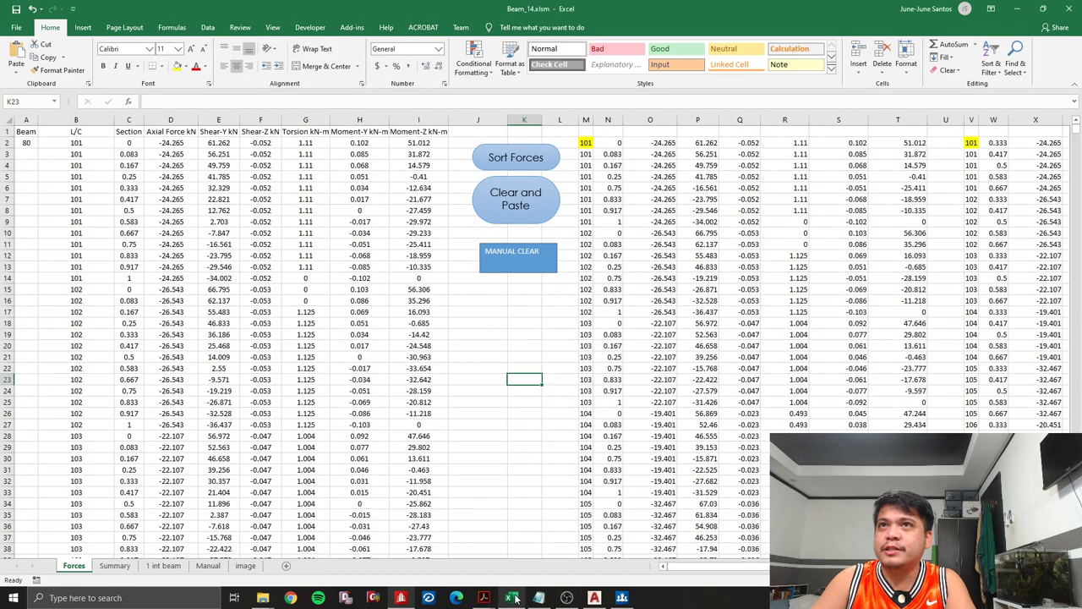
pyautogui.click(522, 196)
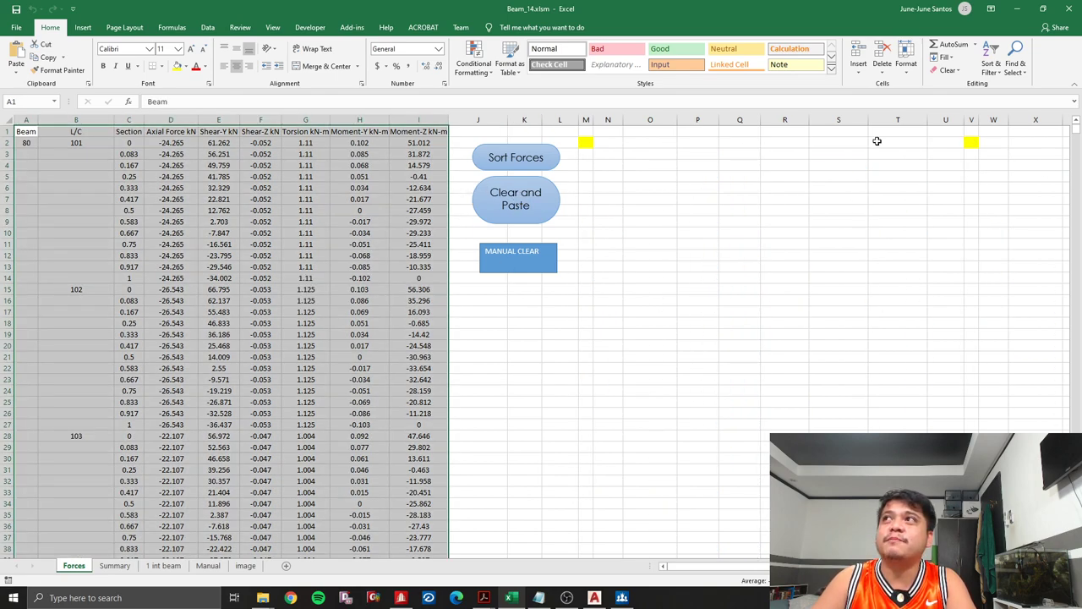
pyautogui.click(526, 163)
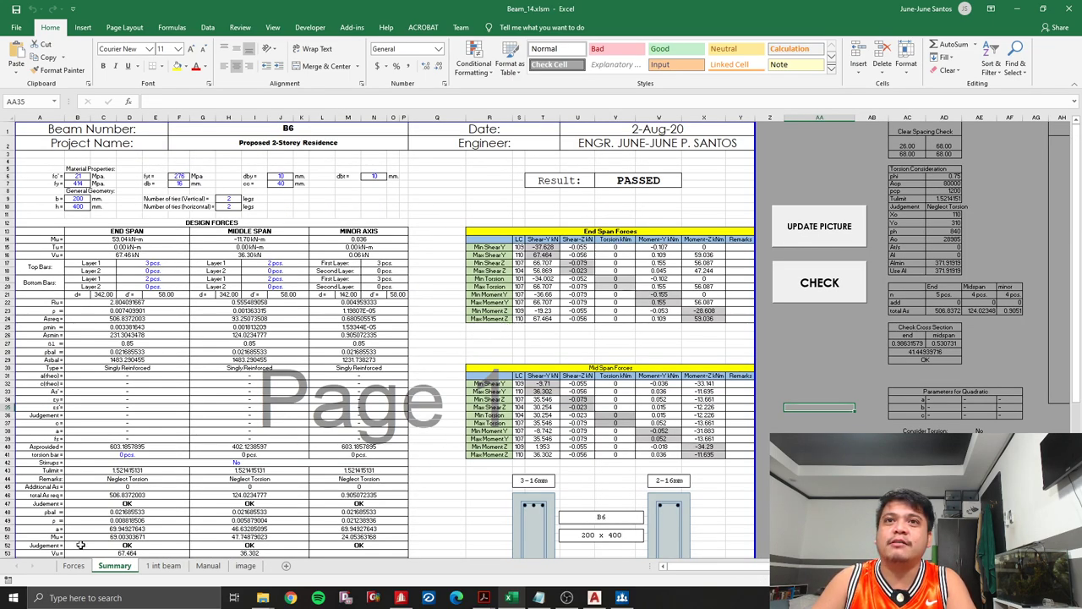
pyautogui.click(74, 565)
pyautogui.click(529, 205)
# - Open the Clear and Paste shape's Clear macro code and mark its A:AC range
pyautogui.rightClick(530, 206)
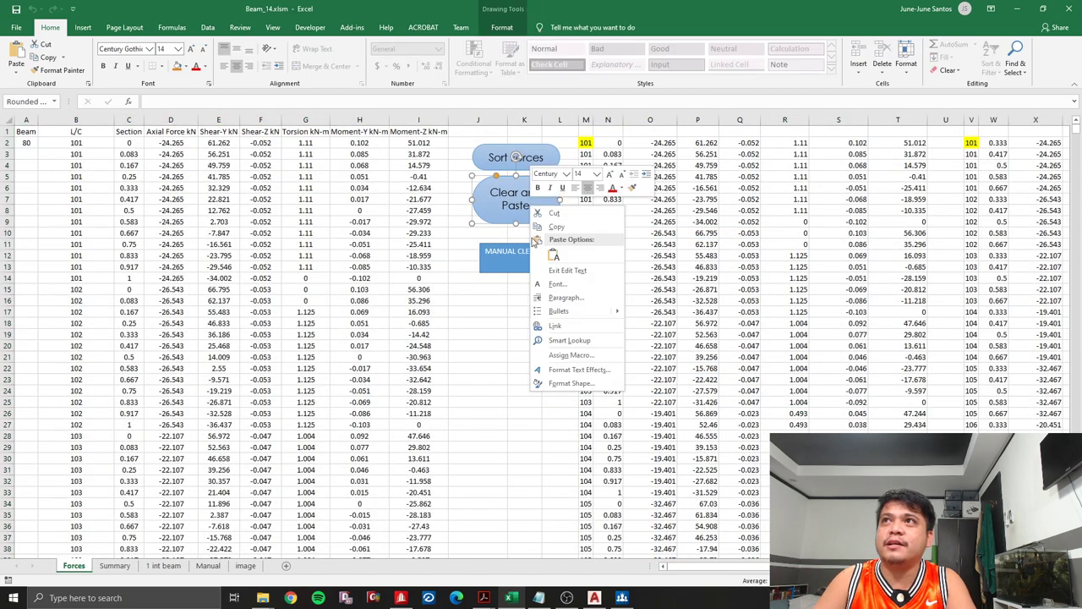
pyautogui.click(571, 356)
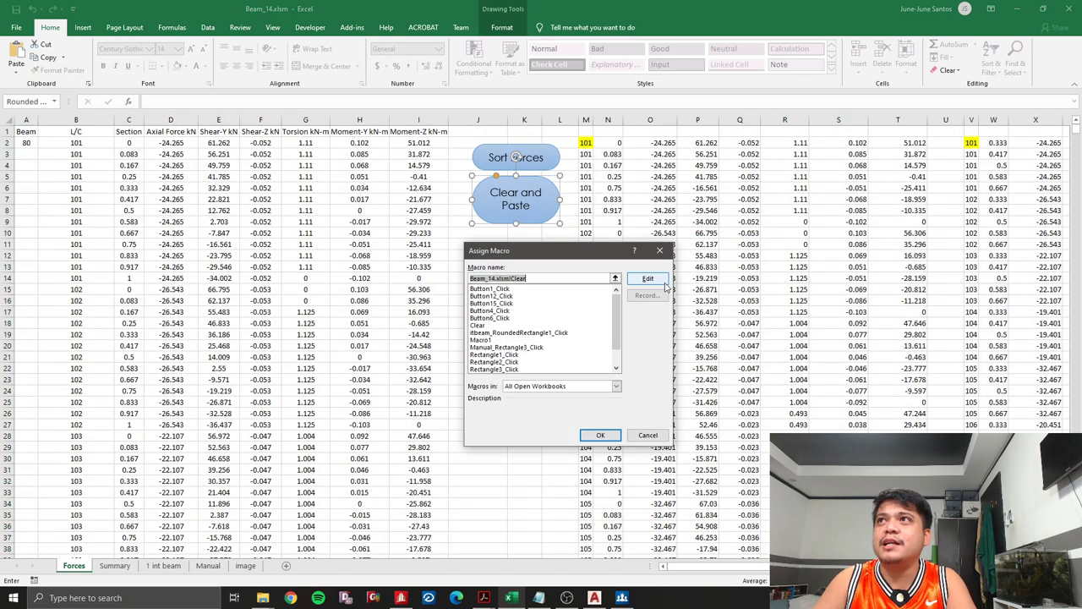
pyautogui.click(653, 279)
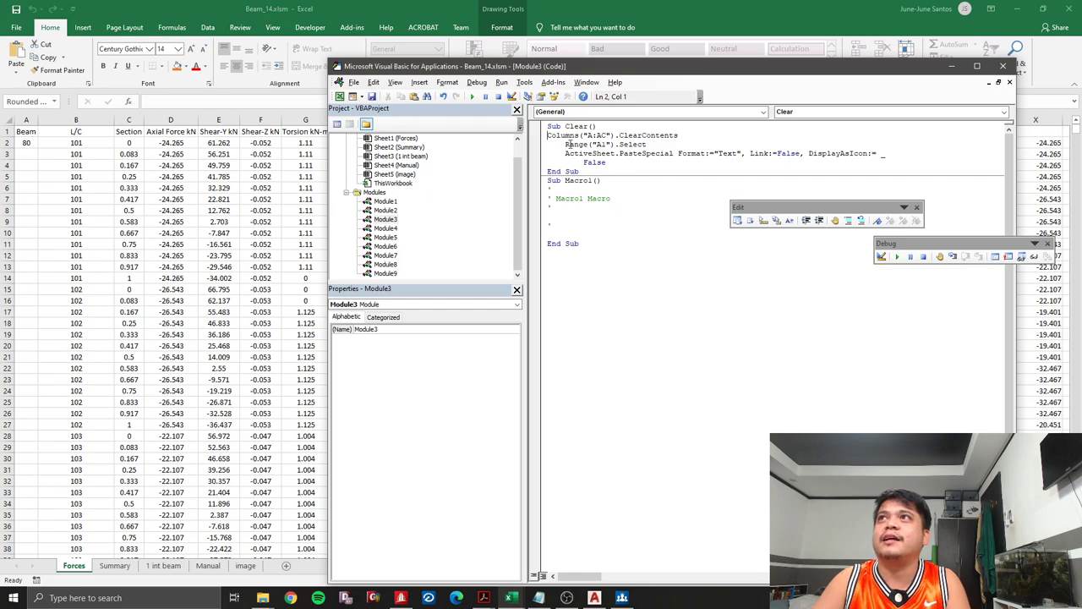
pyautogui.moveTo(573, 68); pyautogui.dragTo(515, 158)
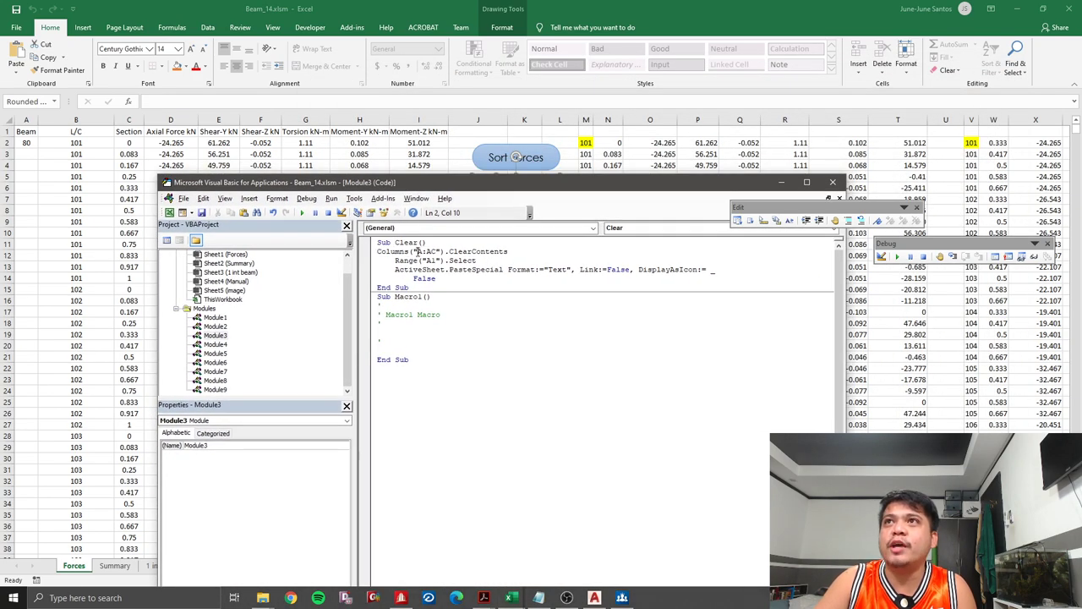
pyautogui.moveTo(417, 252); pyautogui.dragTo(434, 252)
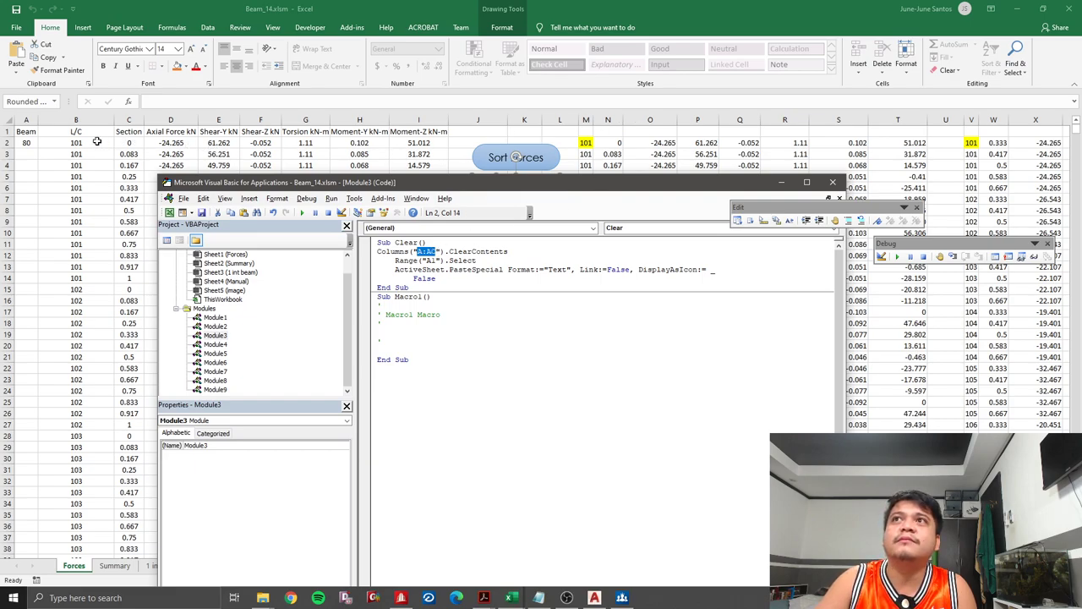
# - Compare the A:AC range with the sheet columns and highlight the Range A1 select statement
pyautogui.click(27, 121)
pyautogui.moveTo(27, 121); pyautogui.dragTo(840, 136)
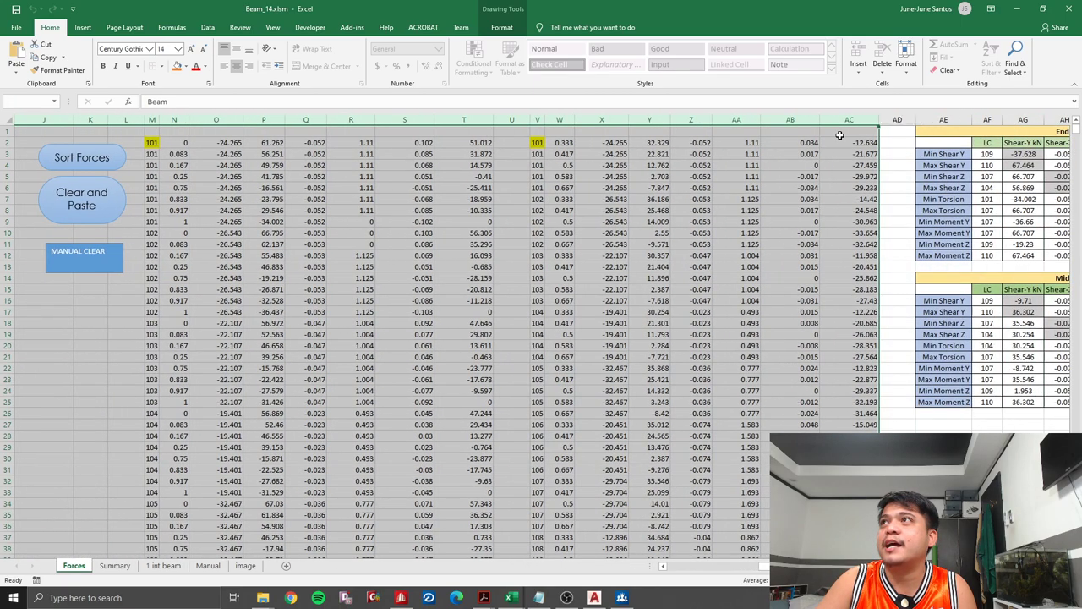
pyautogui.click(512, 598)
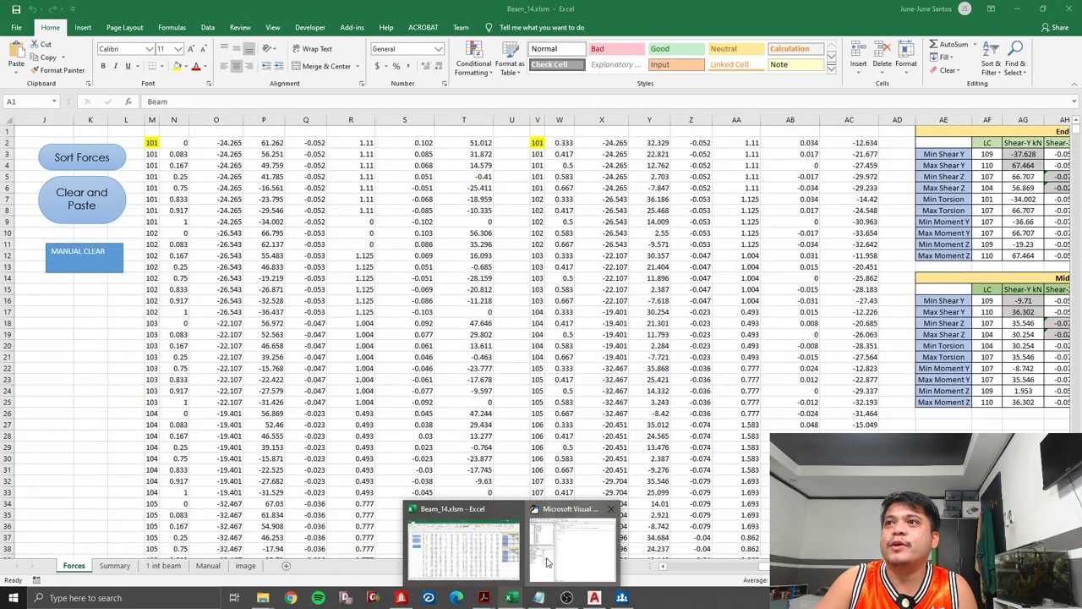
pyautogui.click(548, 563)
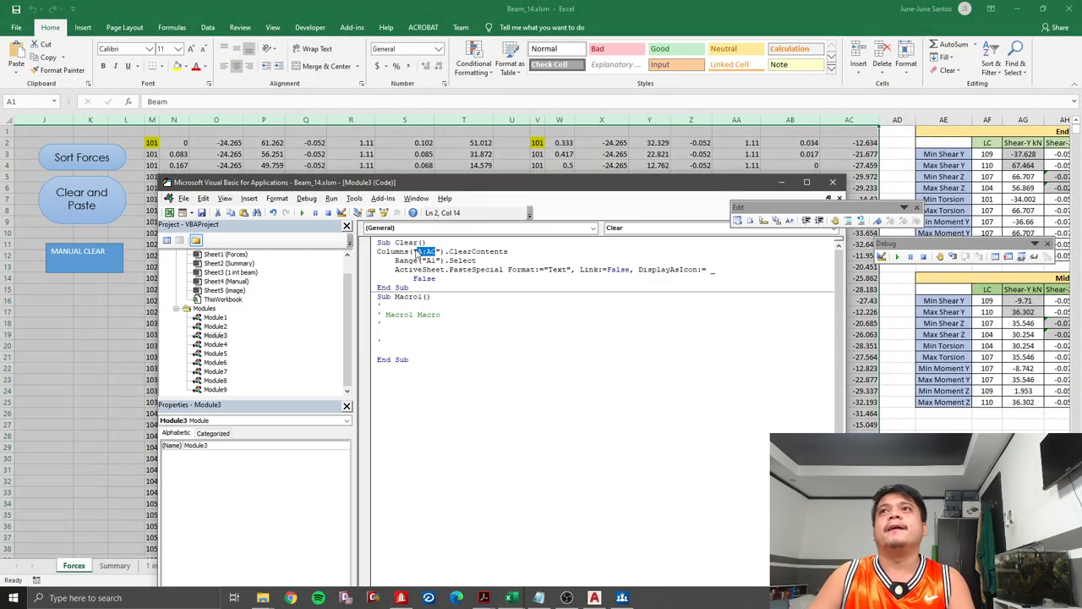
pyautogui.click(421, 252)
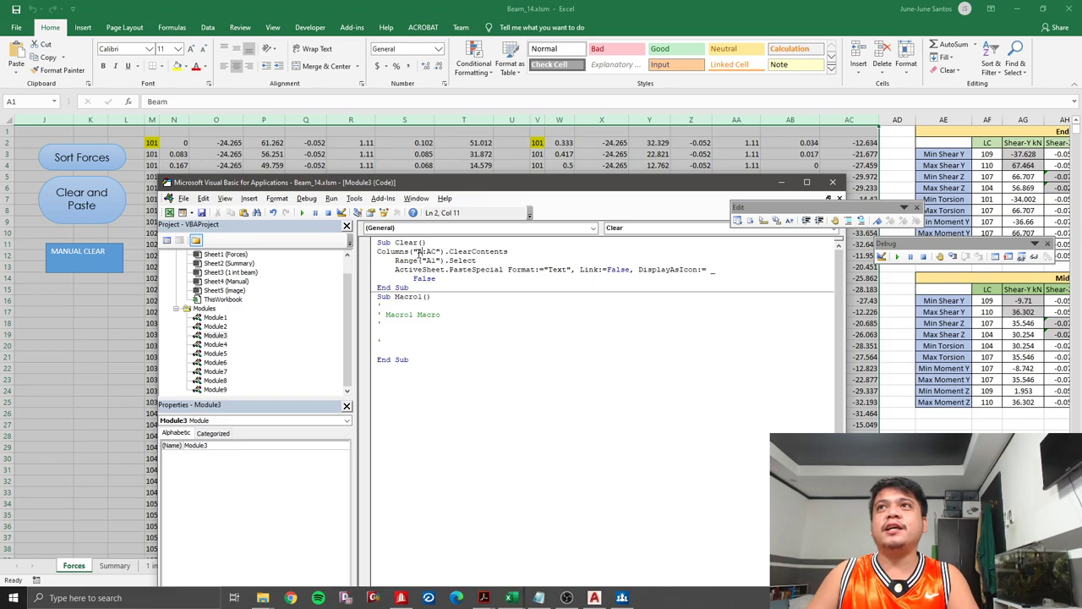
pyautogui.moveTo(417, 252); pyautogui.dragTo(510, 252)
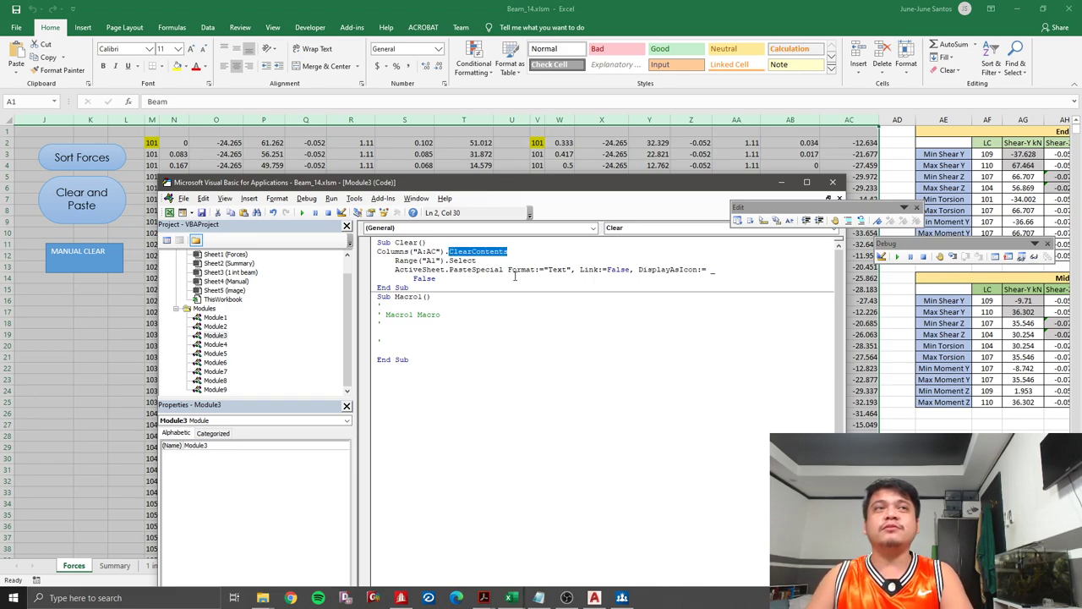
pyautogui.click(514, 276)
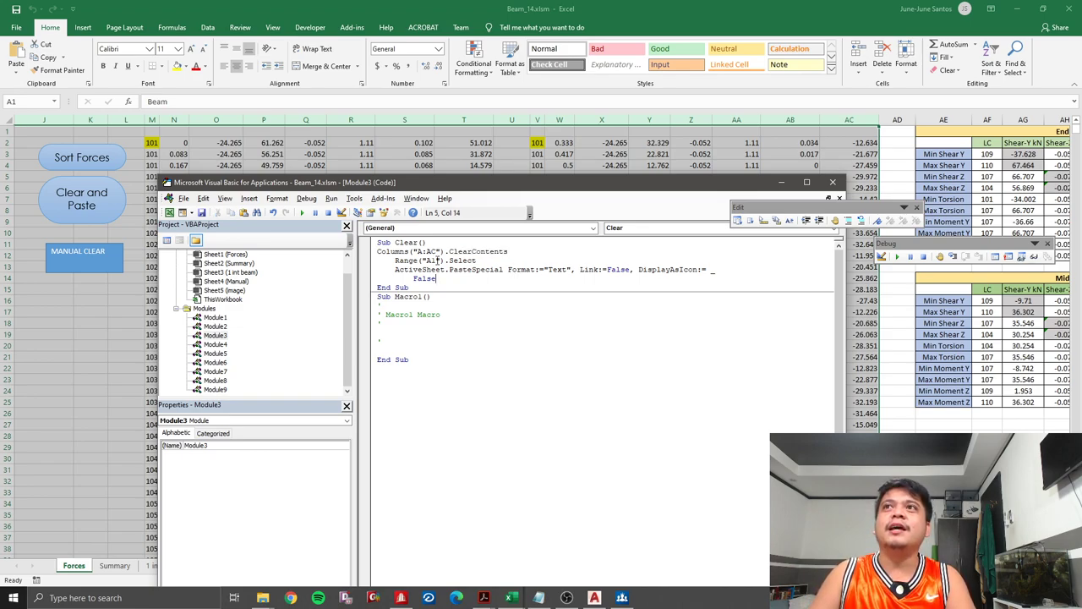
pyautogui.moveTo(397, 260); pyautogui.dragTo(472, 261)
# - Check cell A1 on the sheet, then examine the ActiveSheet.PasteSpecial line in the code
pyautogui.click(480, 156)
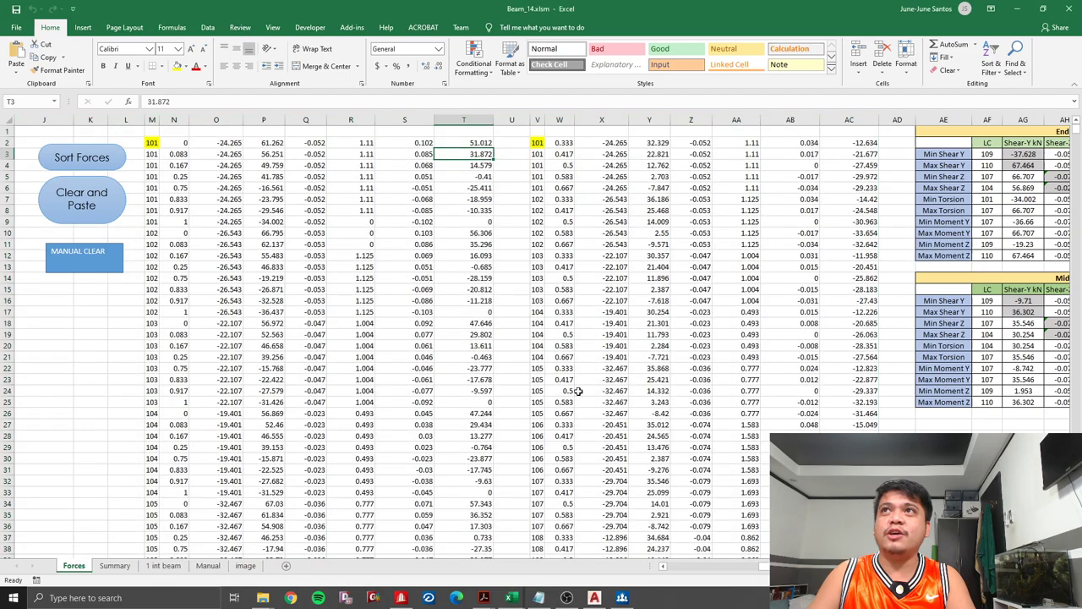
pyautogui.hscroll(-3, 127, 145)
pyautogui.hscroll(-3, 127, 145)
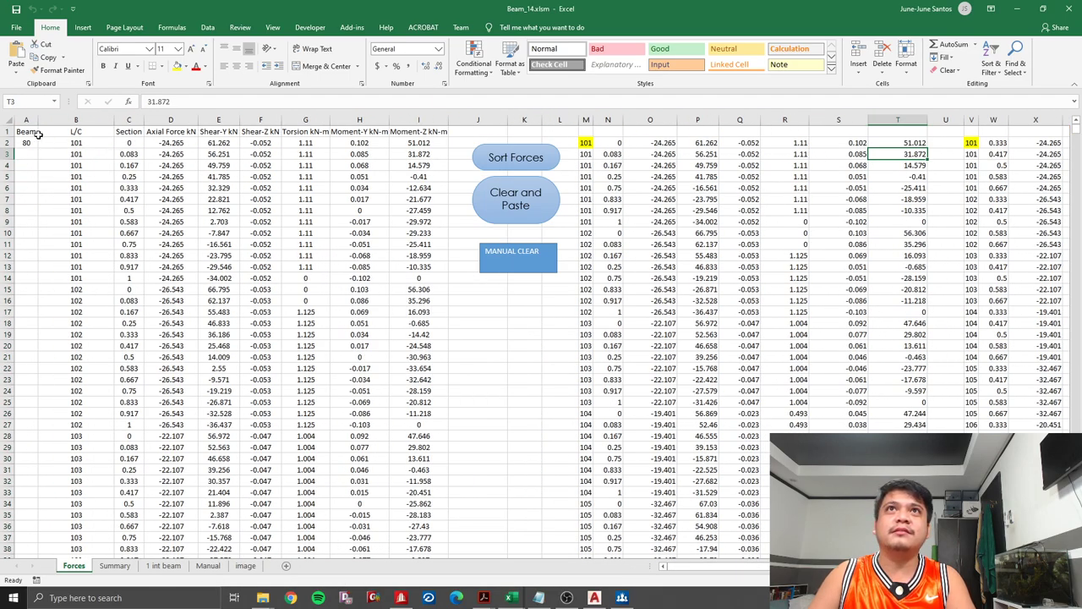
pyautogui.click(37, 134)
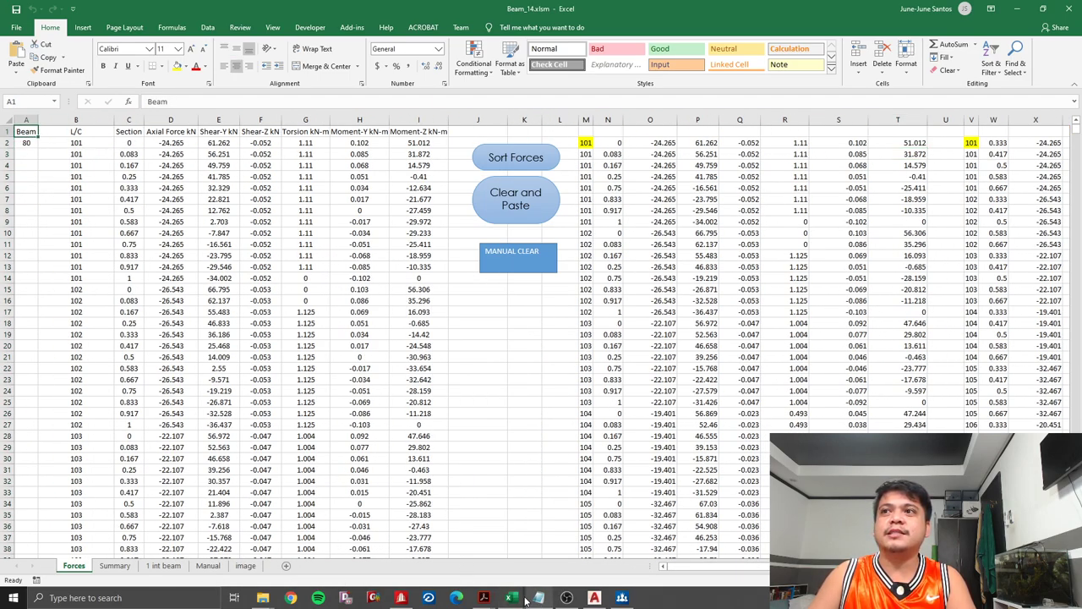
pyautogui.moveTo(511, 598)
pyautogui.click(560, 546)
pyautogui.click(440, 269)
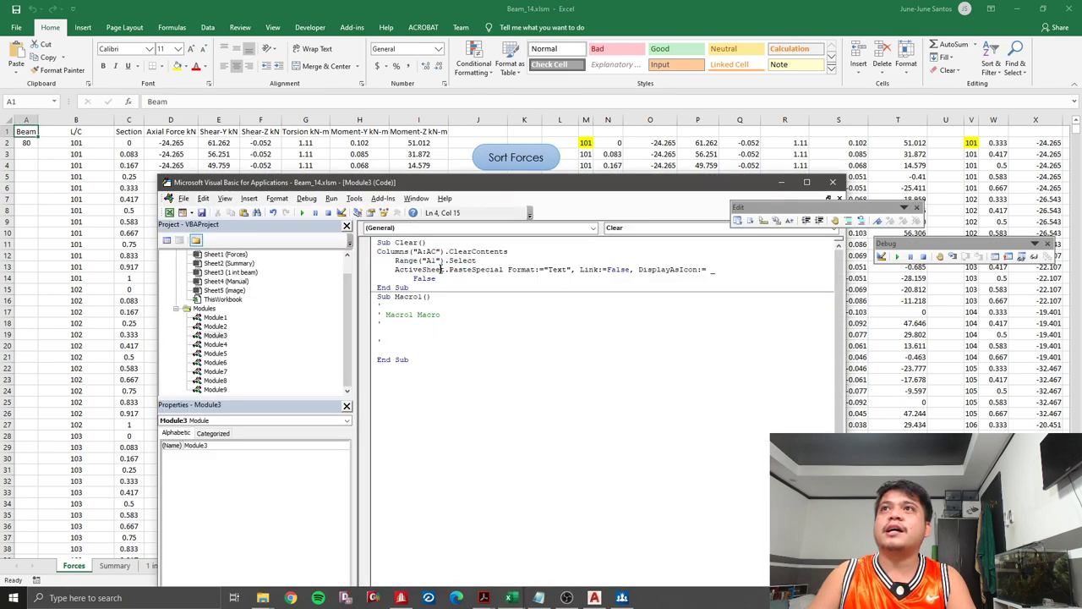
pyautogui.moveTo(394, 269); pyautogui.dragTo(449, 271)
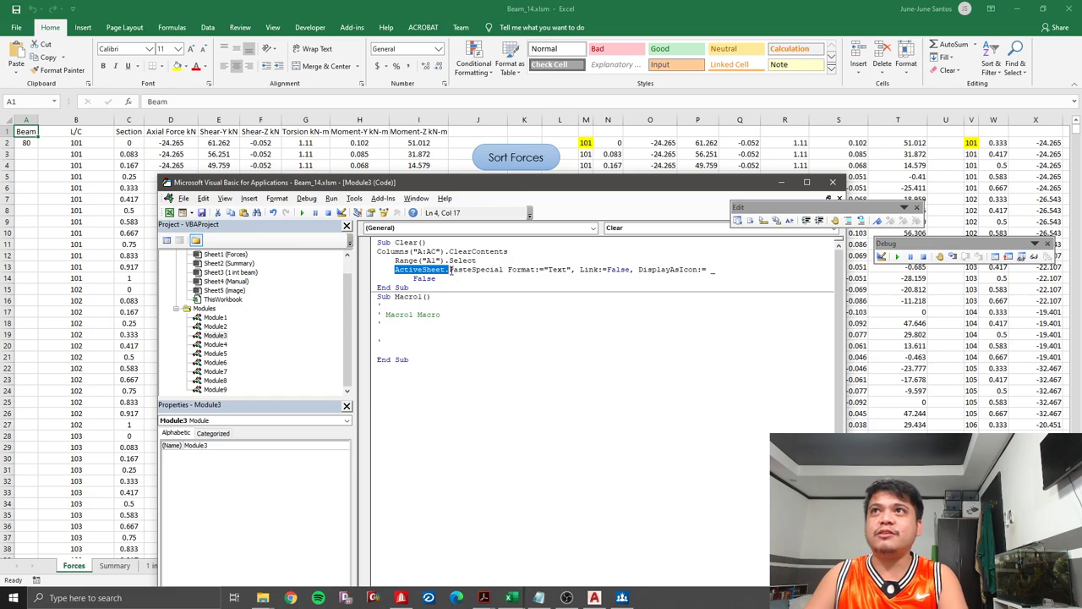
pyautogui.click(451, 270)
pyautogui.moveTo(451, 269); pyautogui.dragTo(531, 276)
pyautogui.click(565, 271)
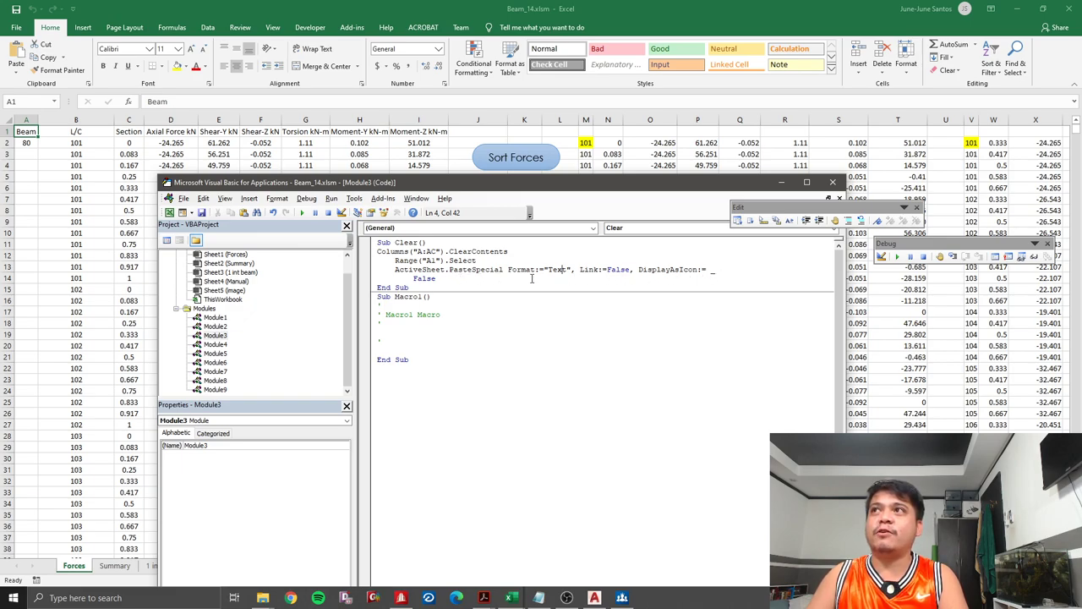
# - Join False onto the PasteSpecial line, then split it back onto its own line
pyautogui.doubleClick(712, 270)
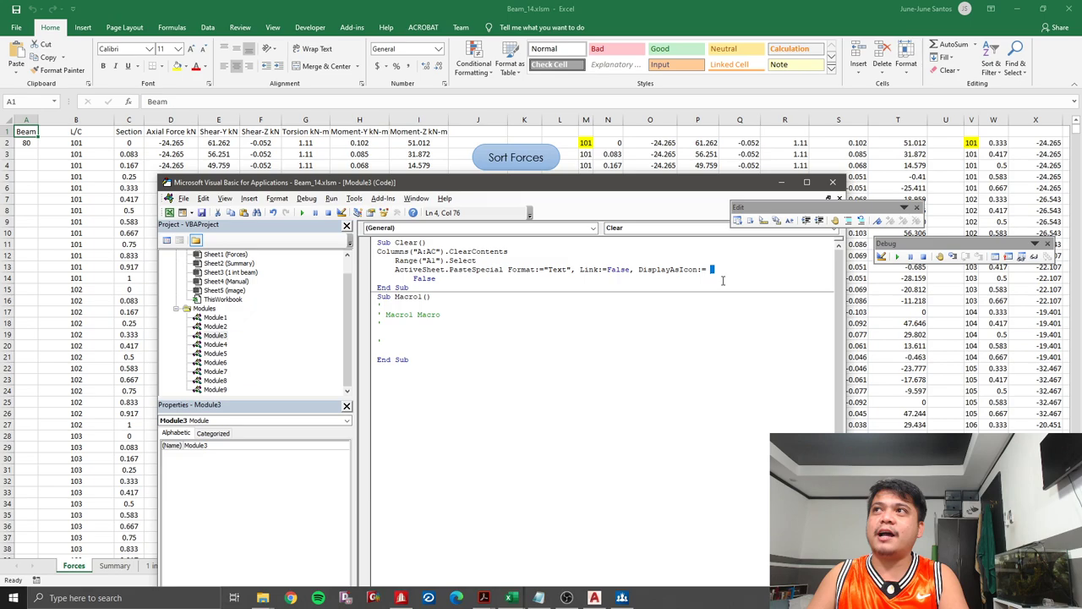
pyautogui.click(723, 281)
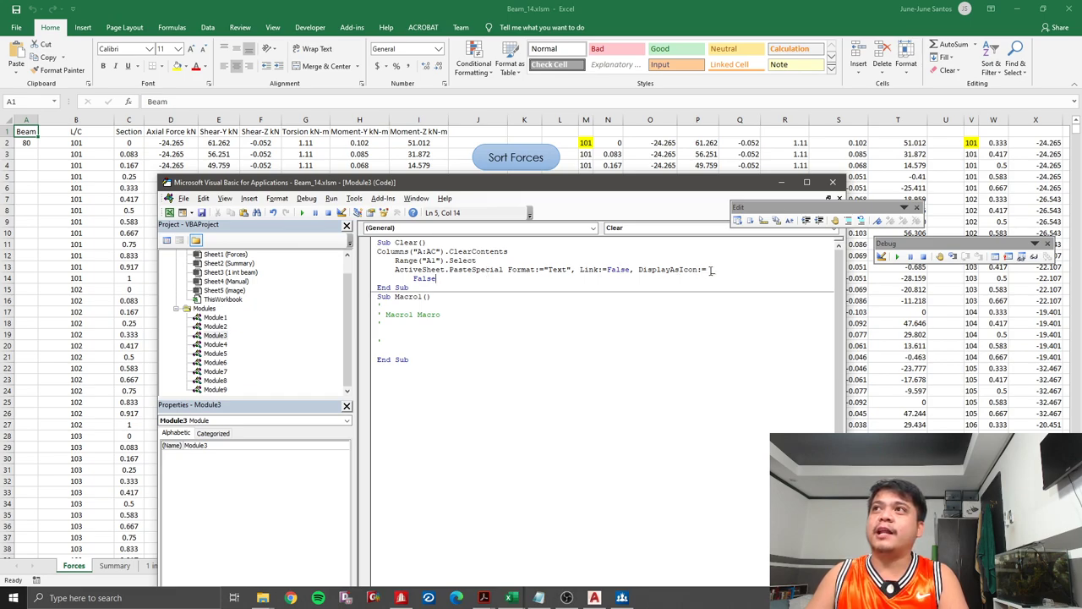
pyautogui.doubleClick(713, 270)
pyautogui.click(718, 271)
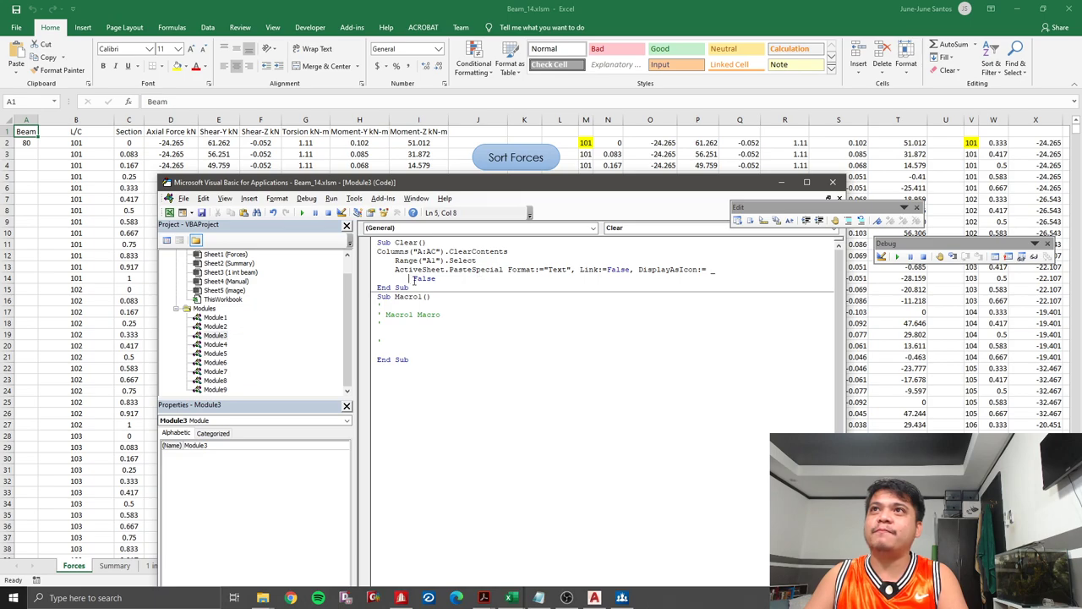
pyautogui.press('BackSpace')
pyautogui.press('BackSpace')
pyautogui.press('BackSpace')
pyautogui.press('BackSpace')
pyautogui.press('BackSpace')
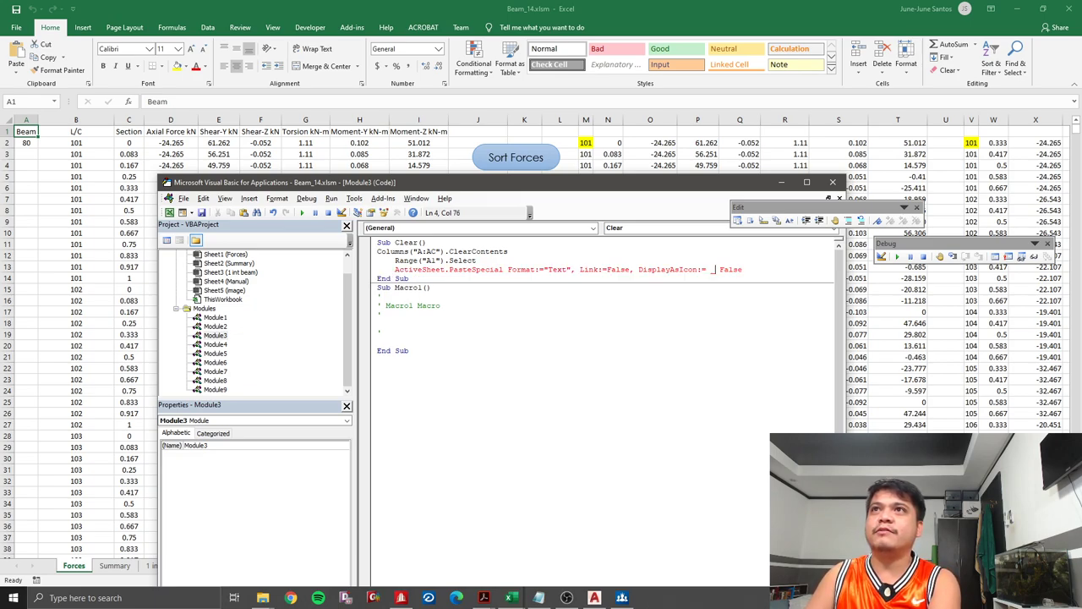
pyautogui.press('BackSpace')
pyautogui.press('BackSpace')
pyautogui.press('BackSpace')
pyautogui.click(520, 307)
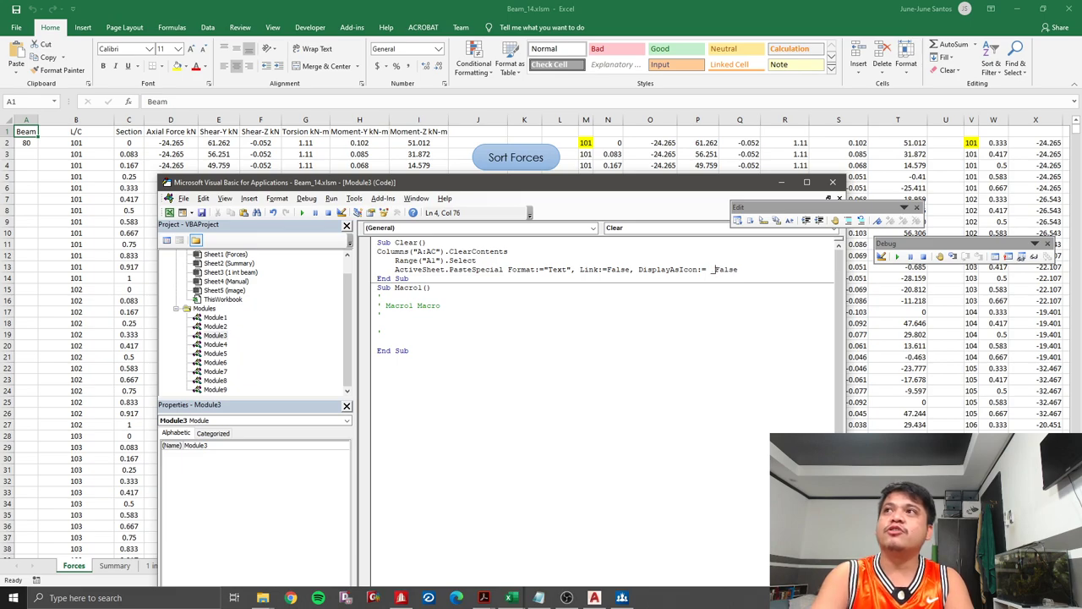
pyautogui.press('Return')
# - Delete Macro1's comment lines, leaving an empty body, and return to the Forces sheet
pyautogui.click(724, 318)
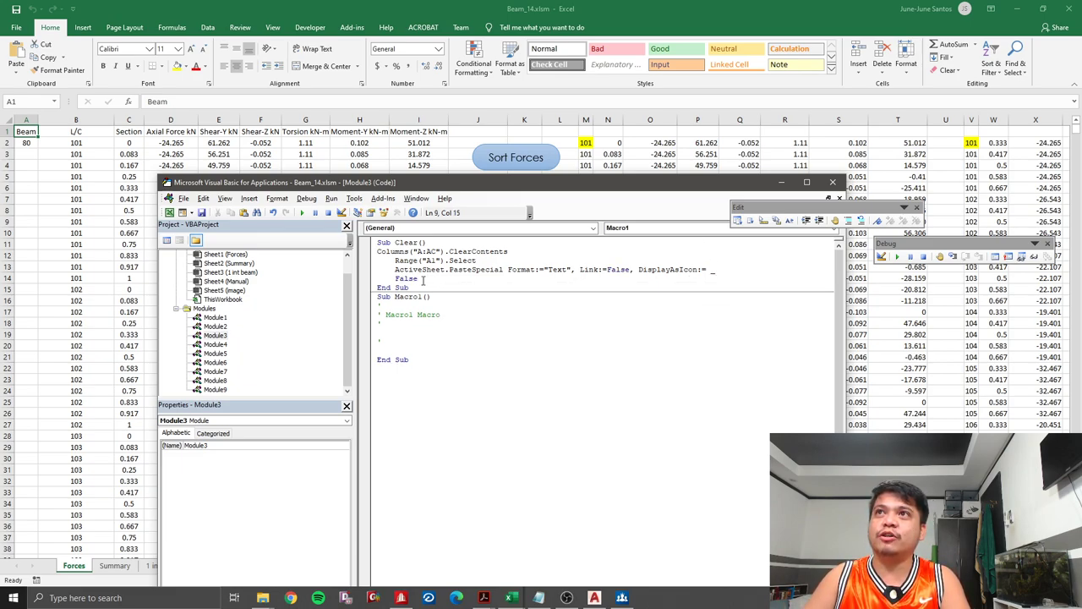
pyautogui.moveTo(401, 345); pyautogui.dragTo(372, 306)
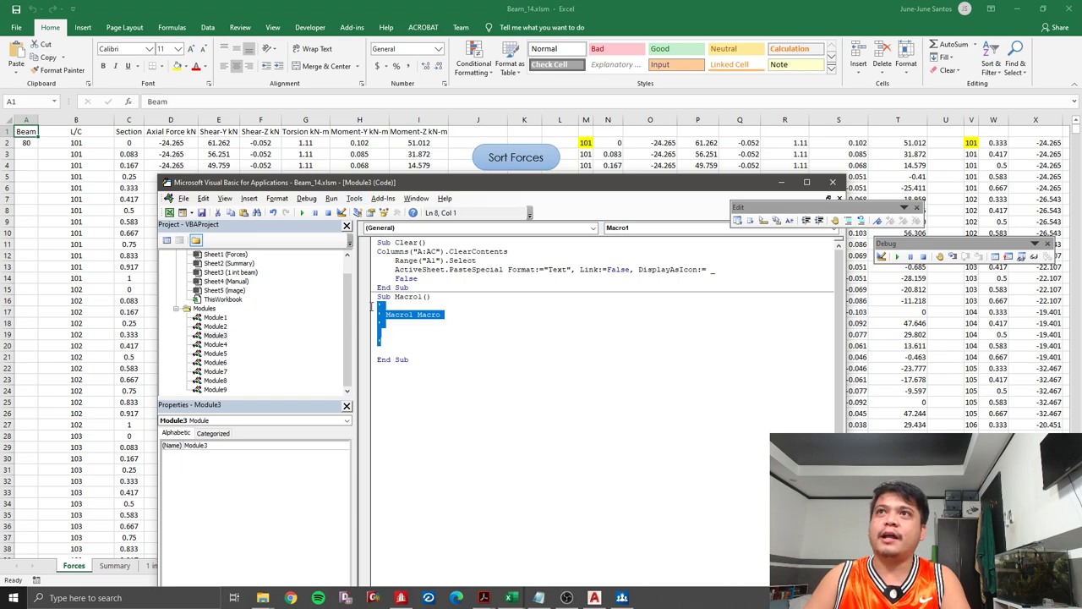
pyautogui.press('Delete')
pyautogui.hotkey('alt', 'F11')
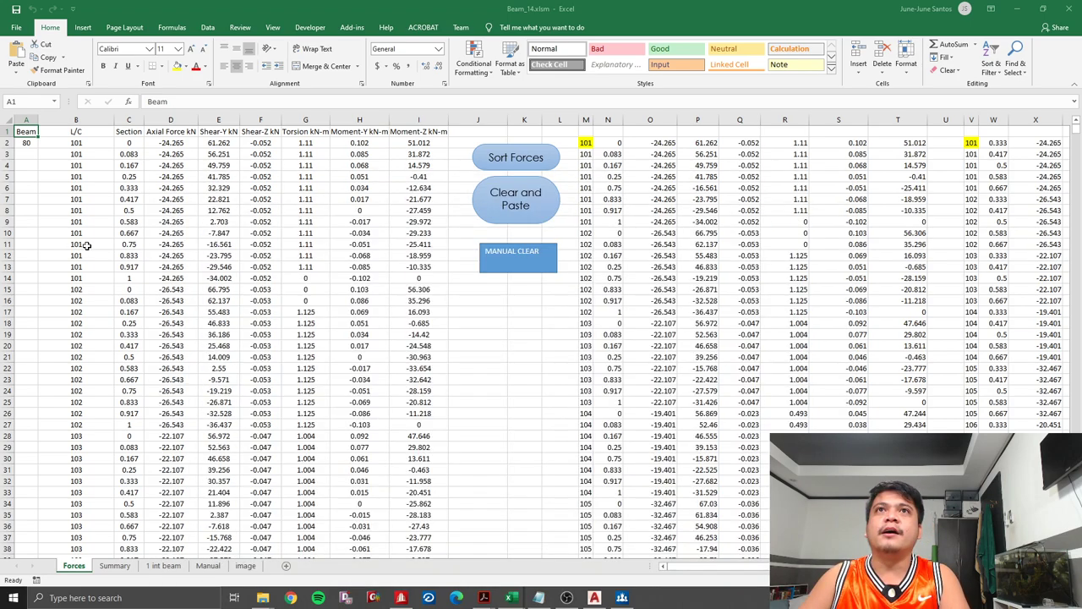
pyautogui.click(92, 243)
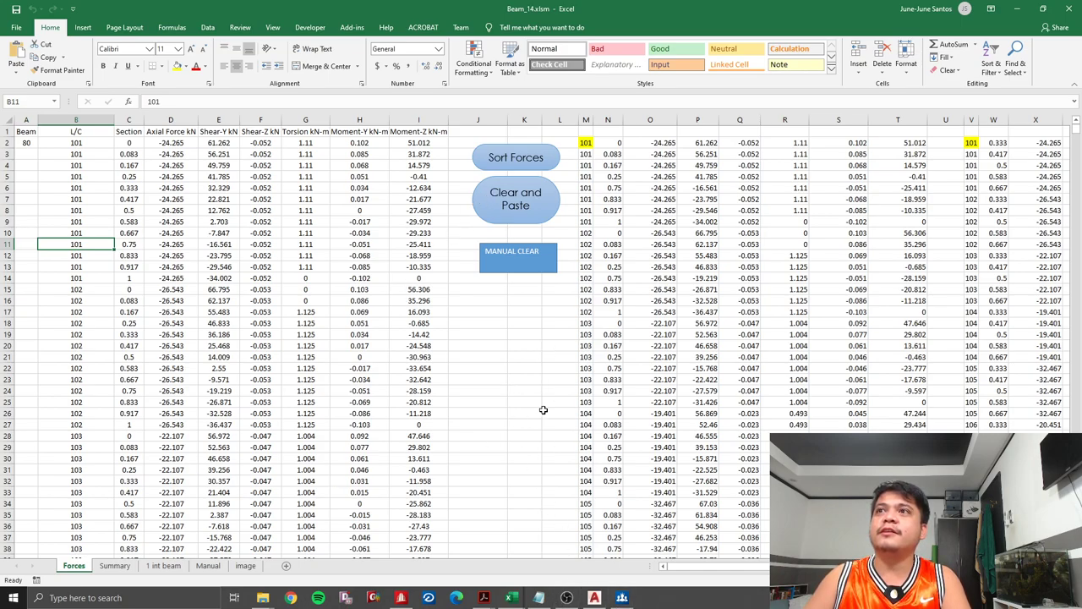
pyautogui.moveTo(511, 597)
pyautogui.click(557, 558)
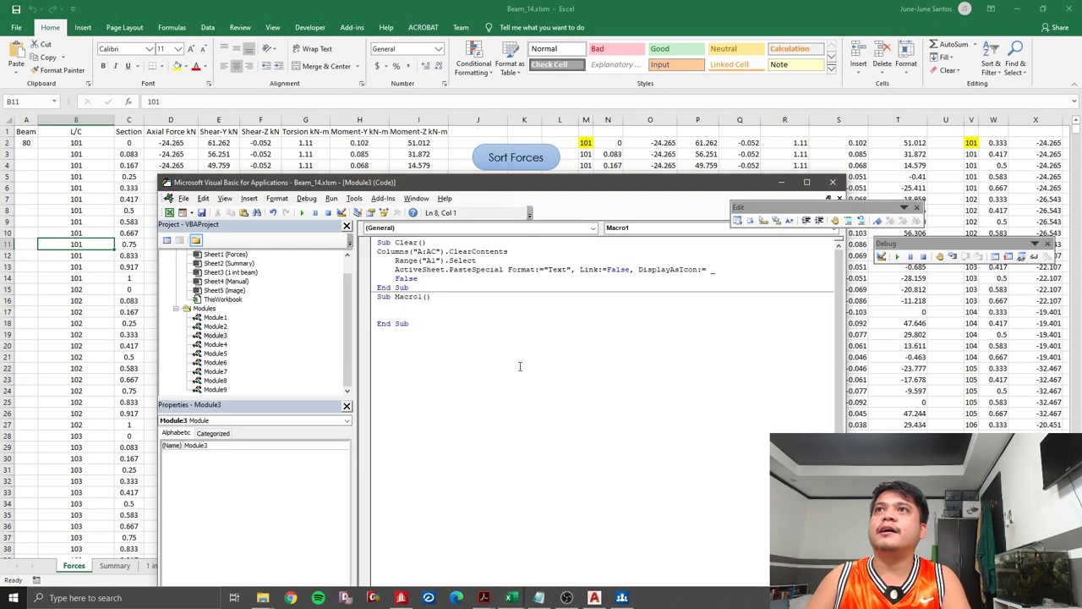
pyautogui.click(94, 343)
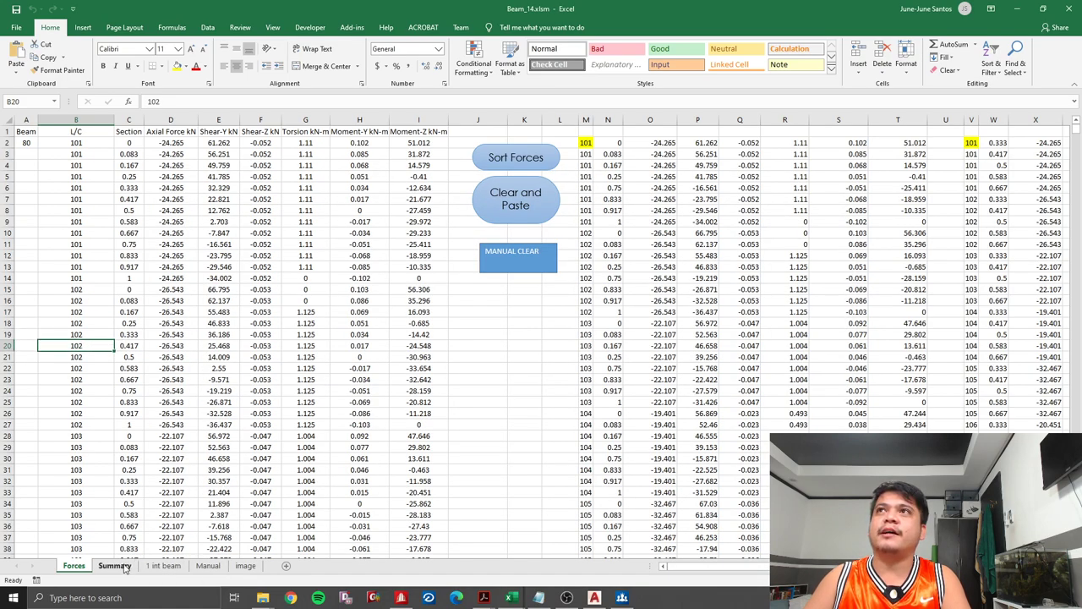
# - Open the Sort Forces macro code and locate the Worksheets(2).Select line
pyautogui.rightClick(534, 163)
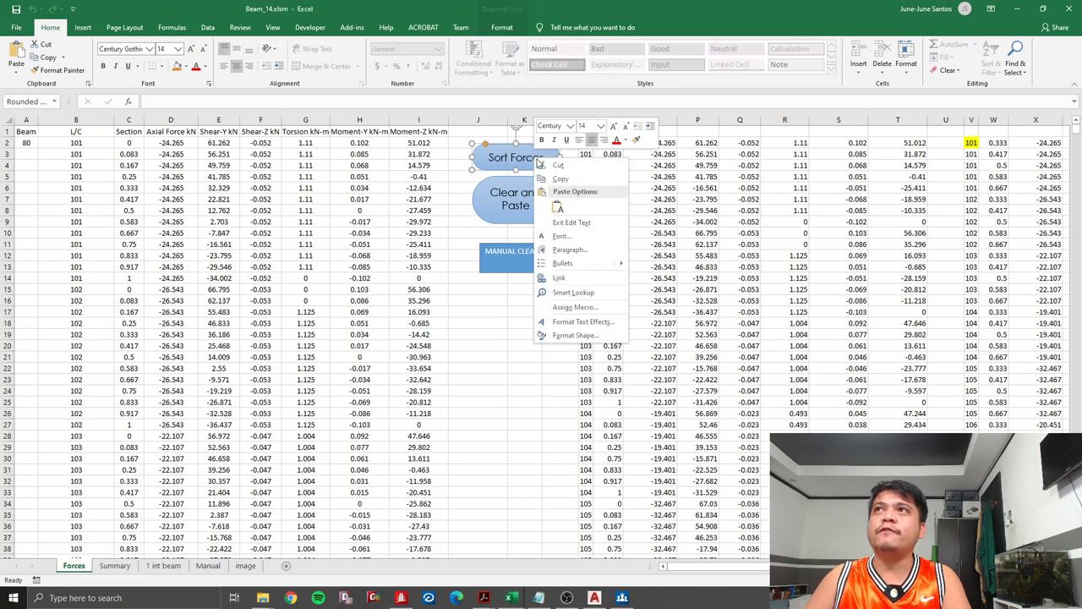
pyautogui.click(582, 307)
pyautogui.click(661, 239)
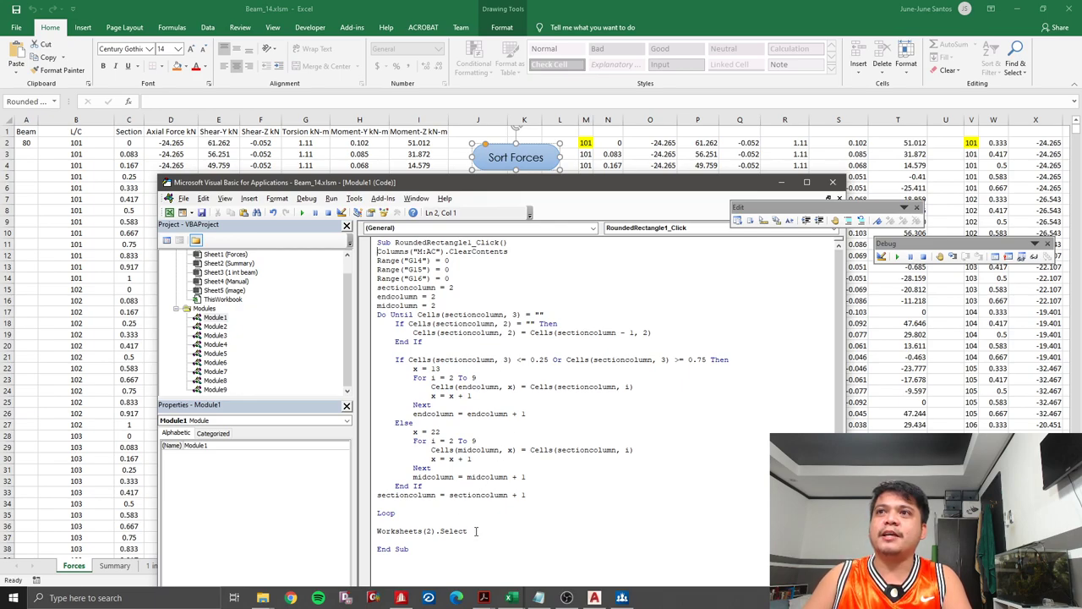
pyautogui.moveTo(476, 532); pyautogui.dragTo(384, 533)
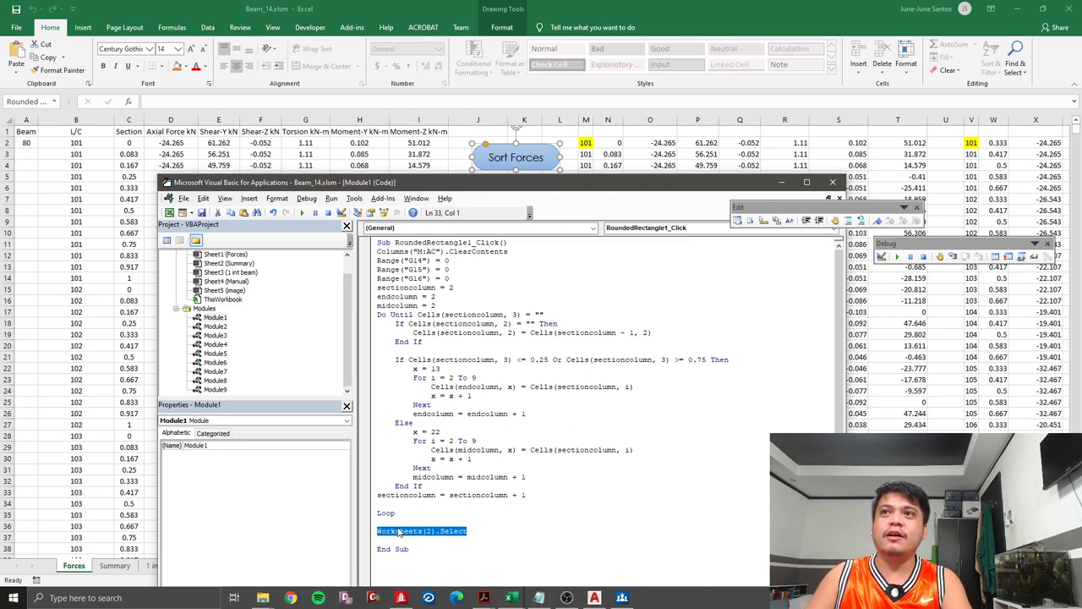
# - Insert a Sheets("Summary").Select line above Worksheets(2).Select
pyautogui.click(401, 522)
pyautogui.press('Return')
pyautogui.write('Sheets')
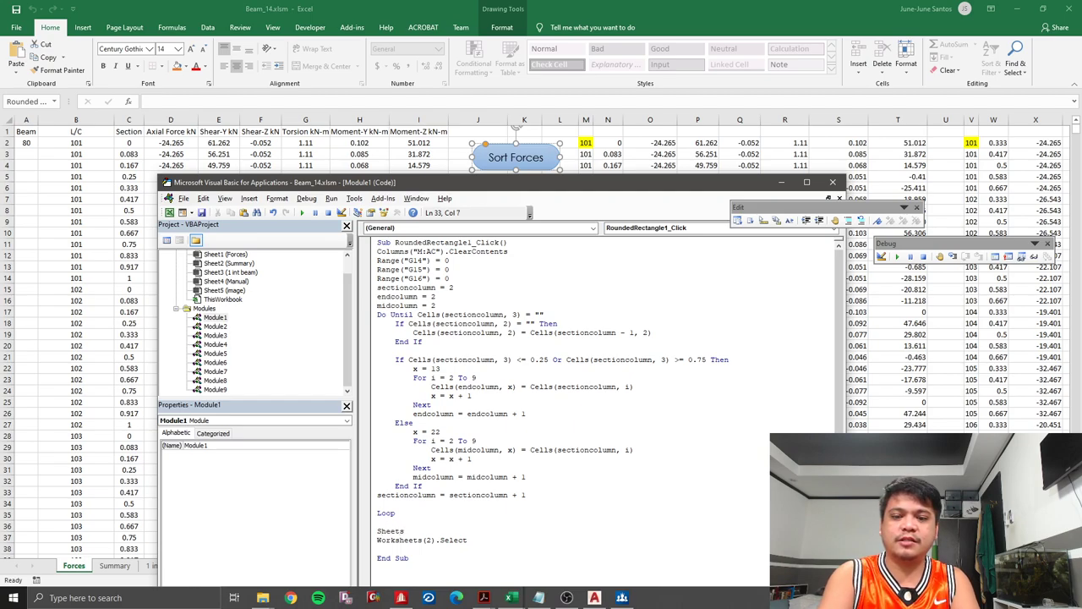
pyautogui.write('(')
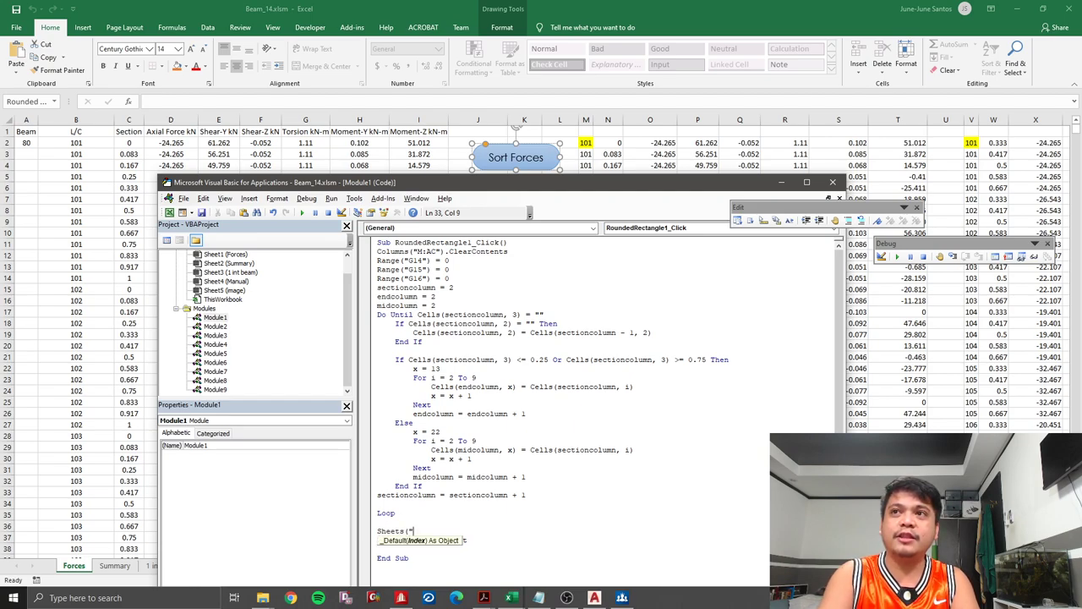
pyautogui.write('Summary')
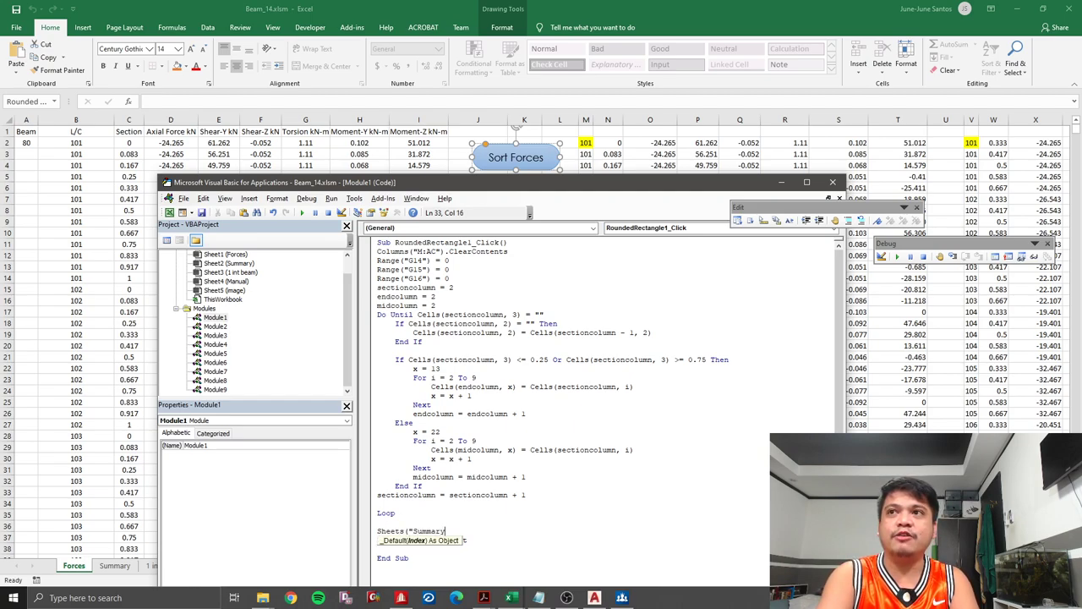
pyautogui.write(')')
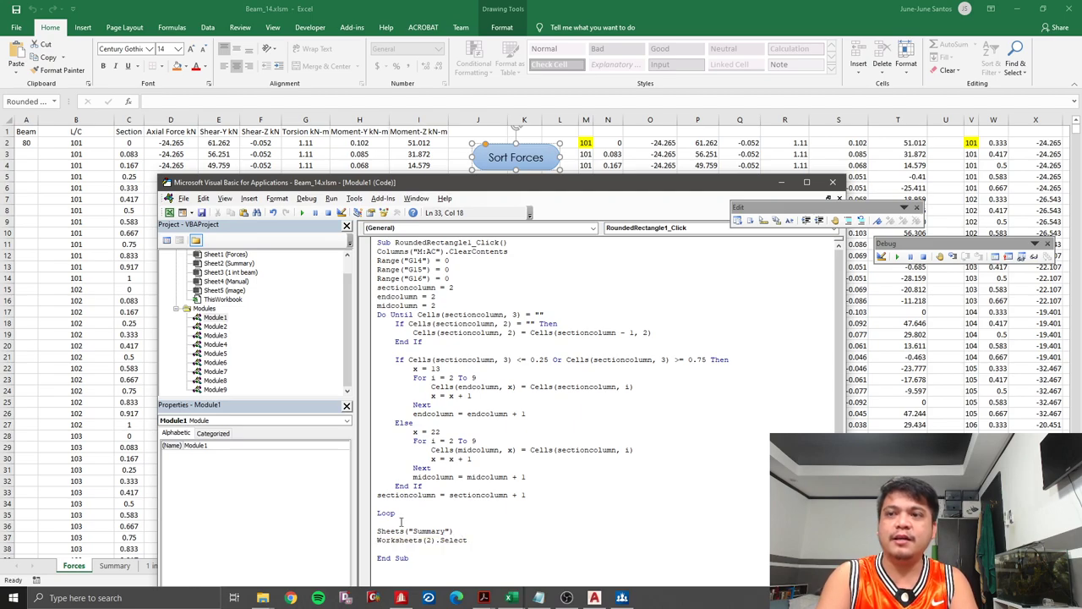
pyautogui.write('.Select')
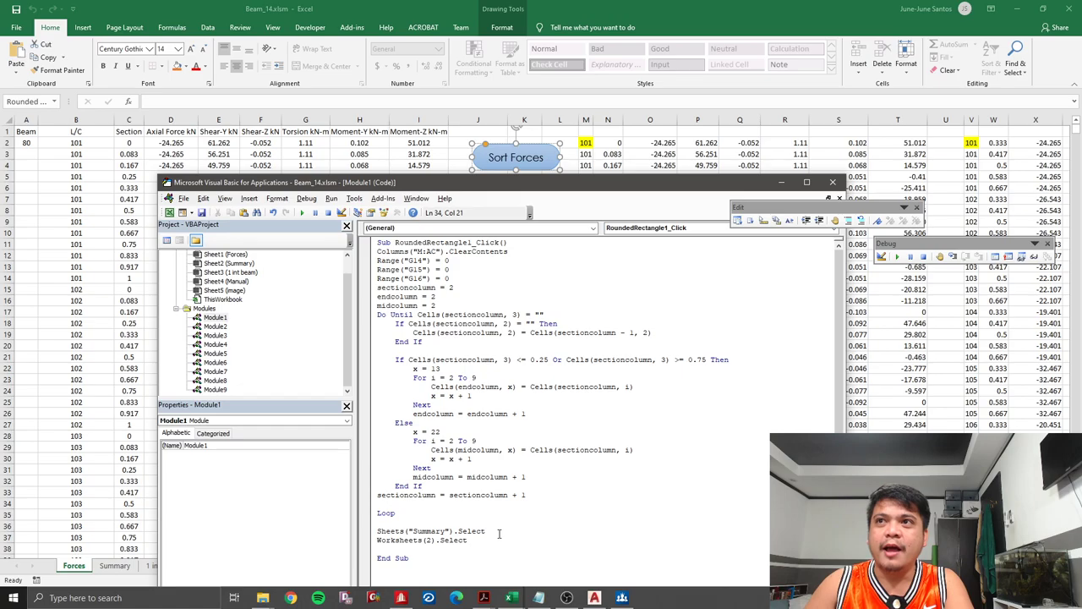
pyautogui.moveTo(497, 530); pyautogui.dragTo(391, 531)
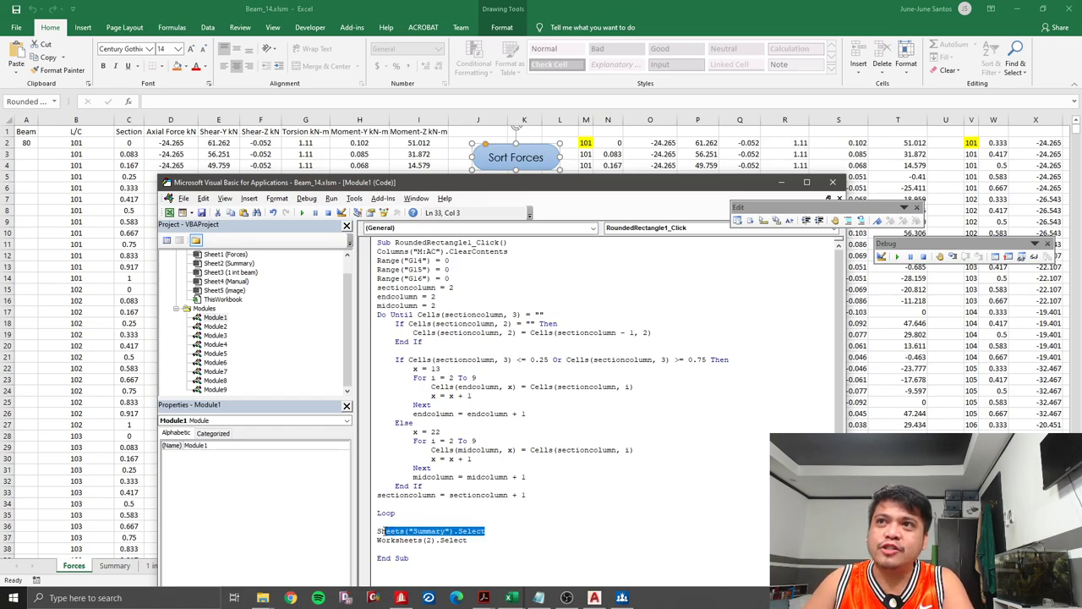
pyautogui.click(135, 523)
# - Test the sheet order by moving Summary after 1 int beam and back between Forces and 1 int beam
pyautogui.click(117, 566)
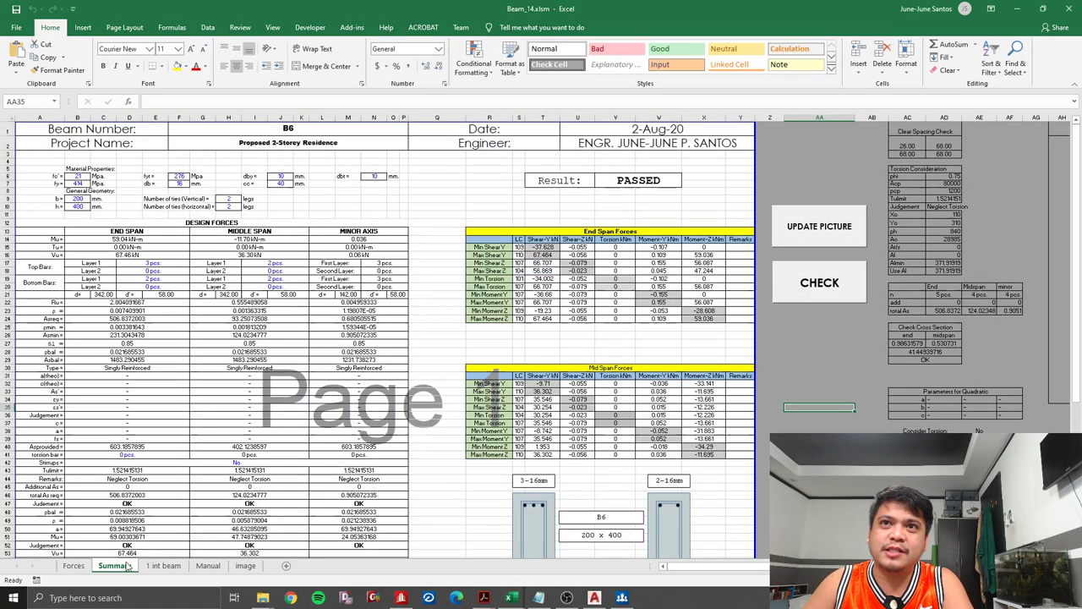
pyautogui.moveTo(178, 568); pyautogui.dragTo(186, 567)
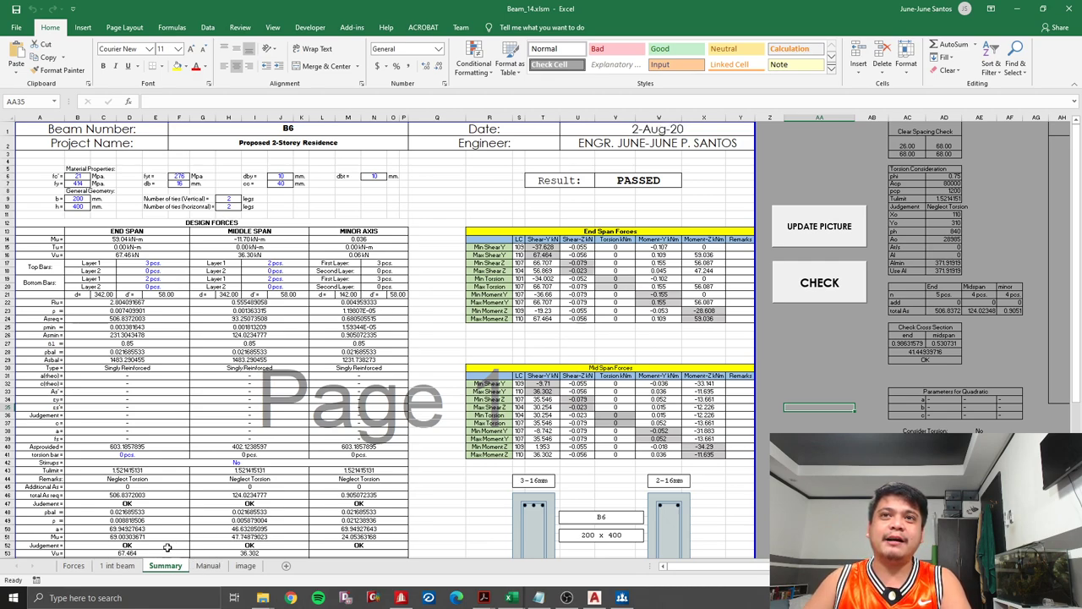
pyautogui.moveTo(510, 598)
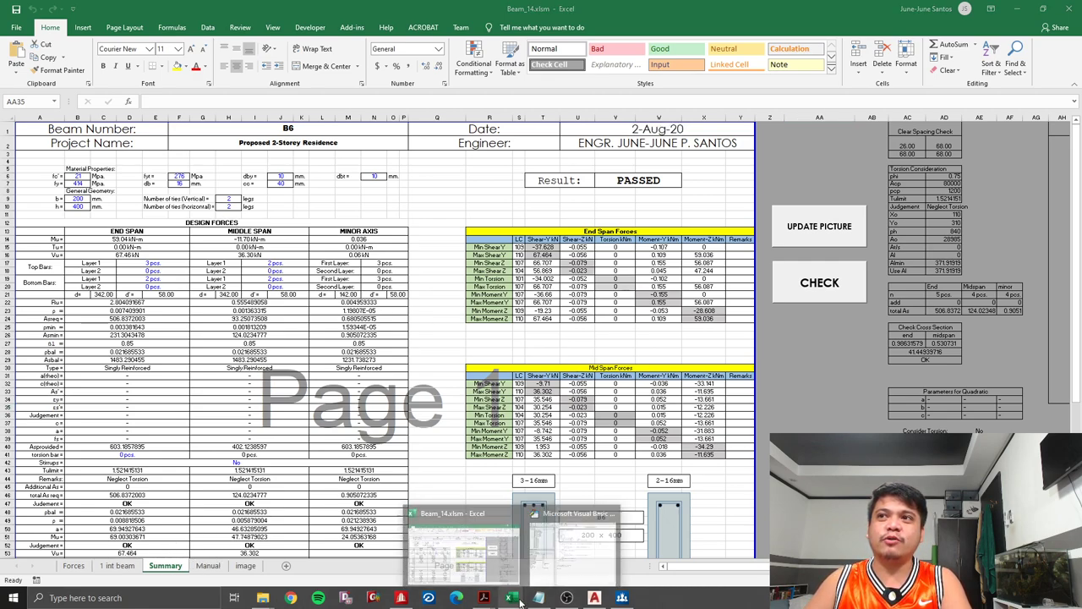
pyautogui.click(575, 541)
pyautogui.click(378, 541)
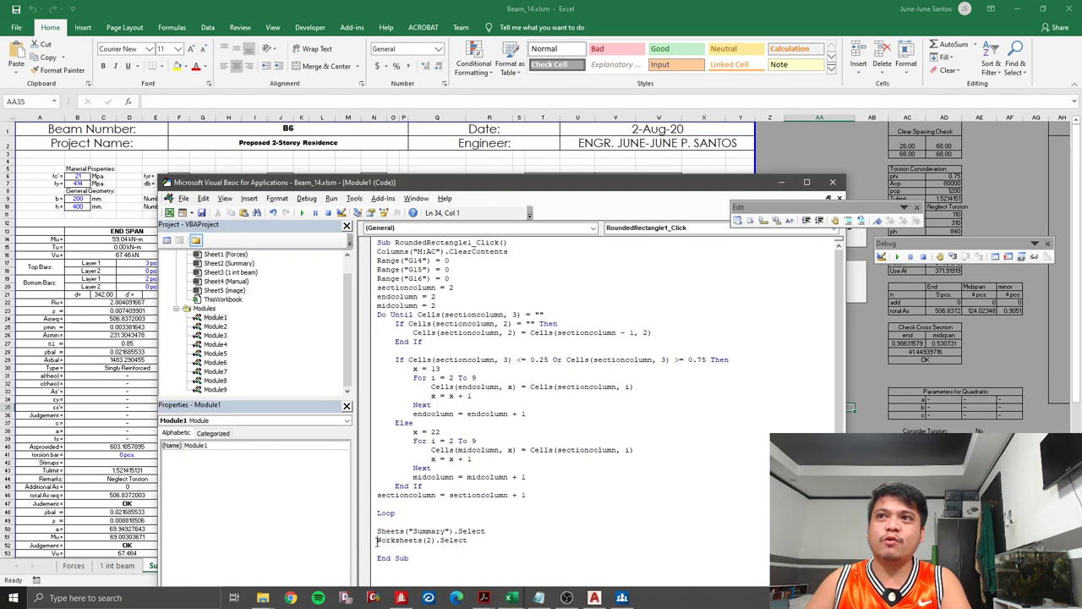
pyautogui.click(110, 520)
pyautogui.click(122, 572)
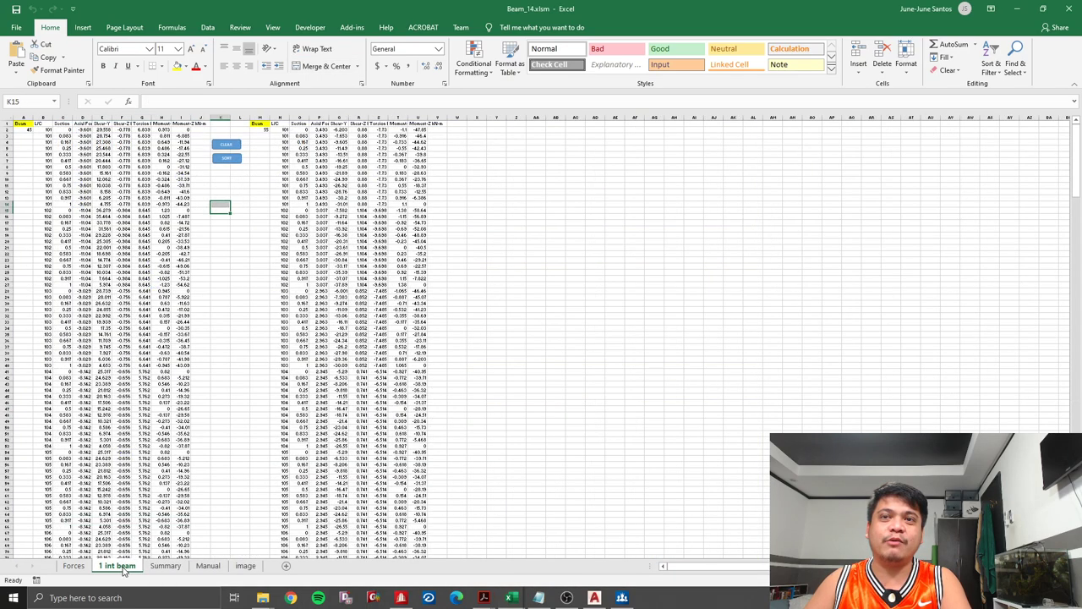
pyautogui.hotkey('ctrl', 'pagedown')
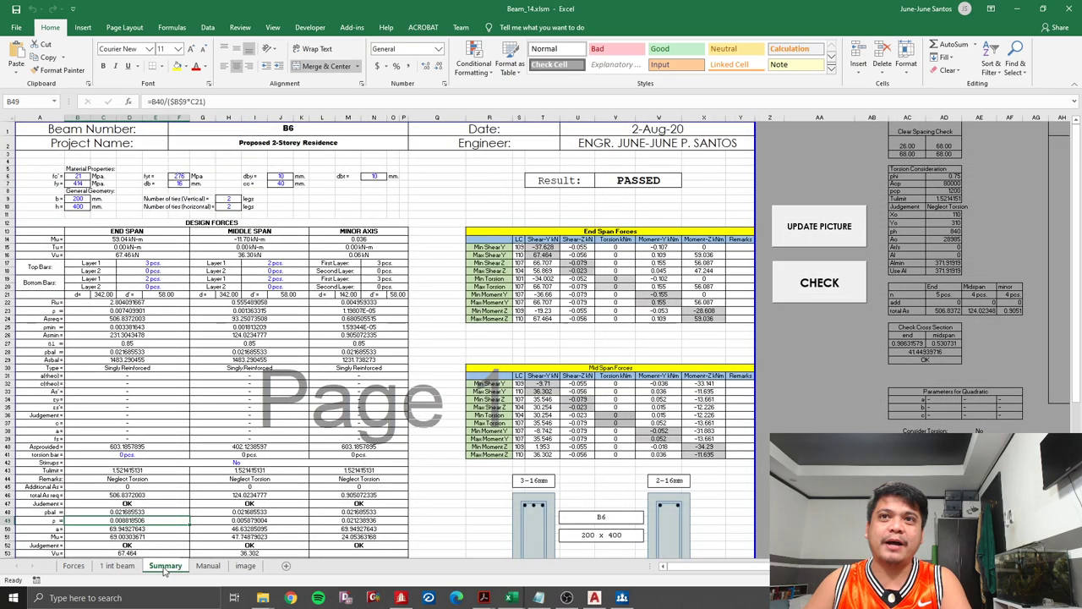
pyautogui.moveTo(107, 570); pyautogui.dragTo(106, 569)
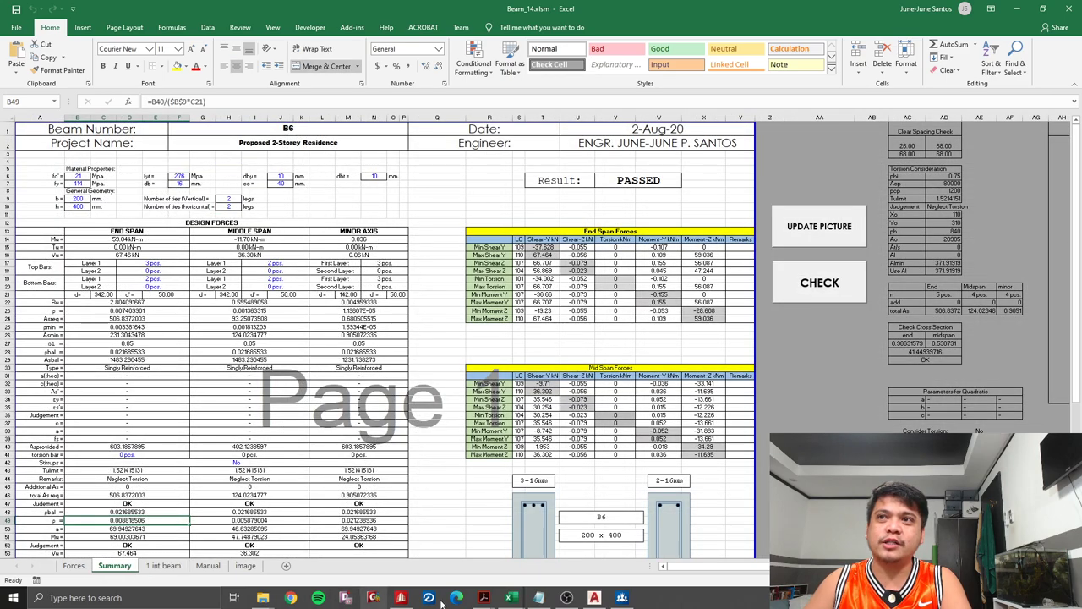
# - Delete the old Worksheets(2).Select line from the Sort Forces macro
pyautogui.moveTo(510, 598)
pyautogui.click(575, 554)
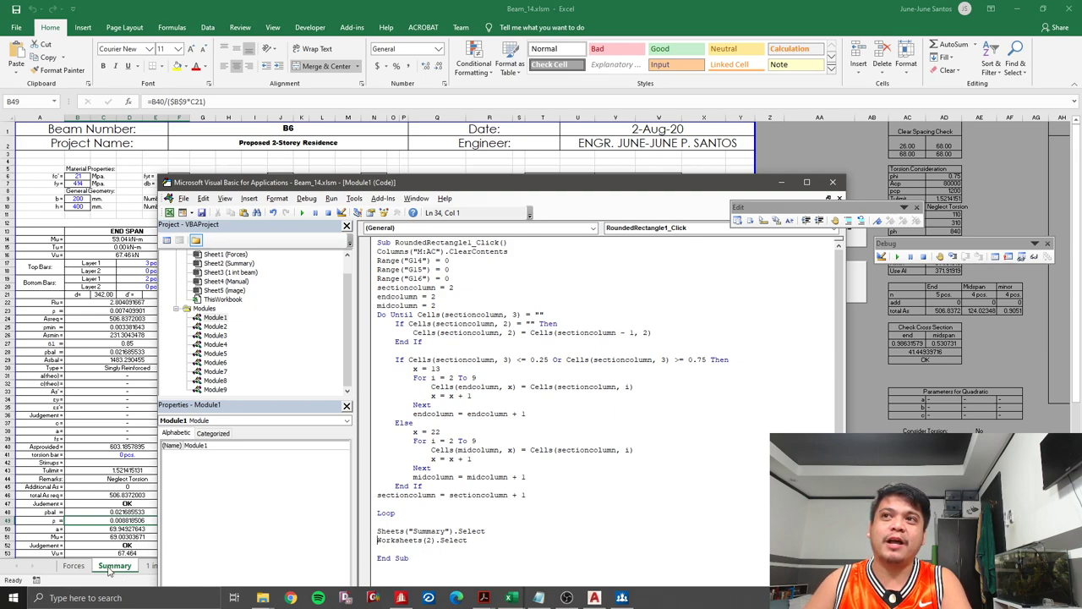
pyautogui.moveTo(487, 531); pyautogui.dragTo(378, 531)
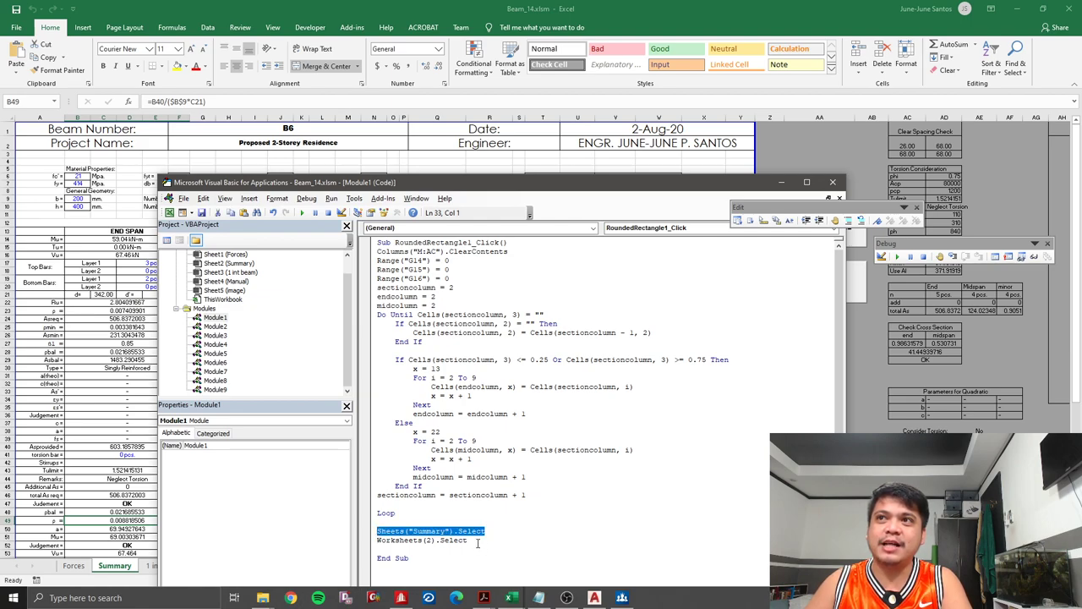
pyautogui.moveTo(478, 542); pyautogui.dragTo(377, 540)
pyautogui.press('BackSpace')
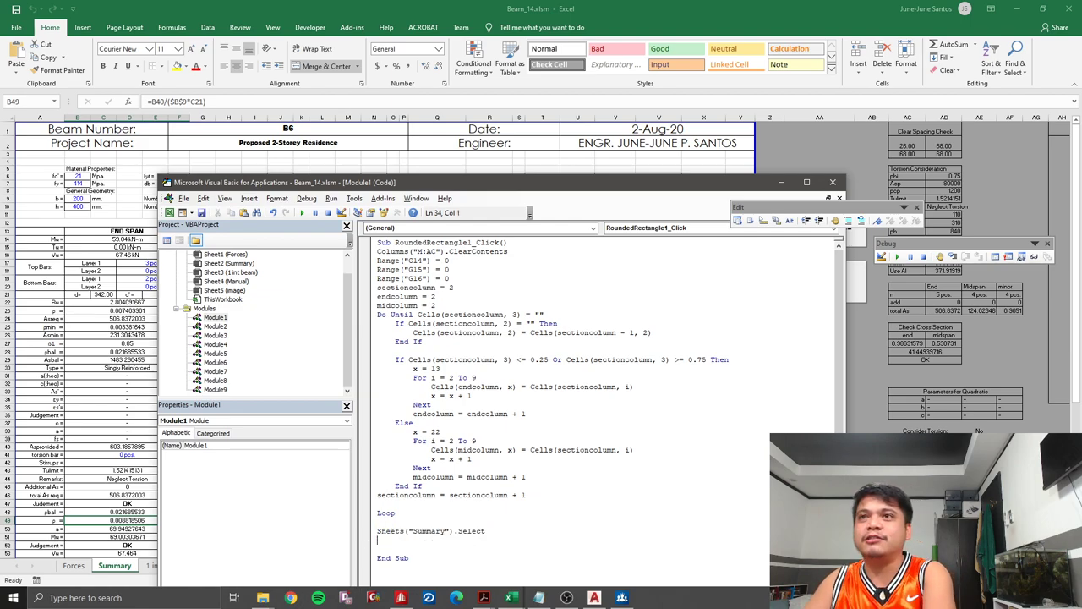
pyautogui.click(124, 472)
# - Show the Summary sheet and select the empty End Span Remarks cells Y15:Y25
pyautogui.click(76, 566)
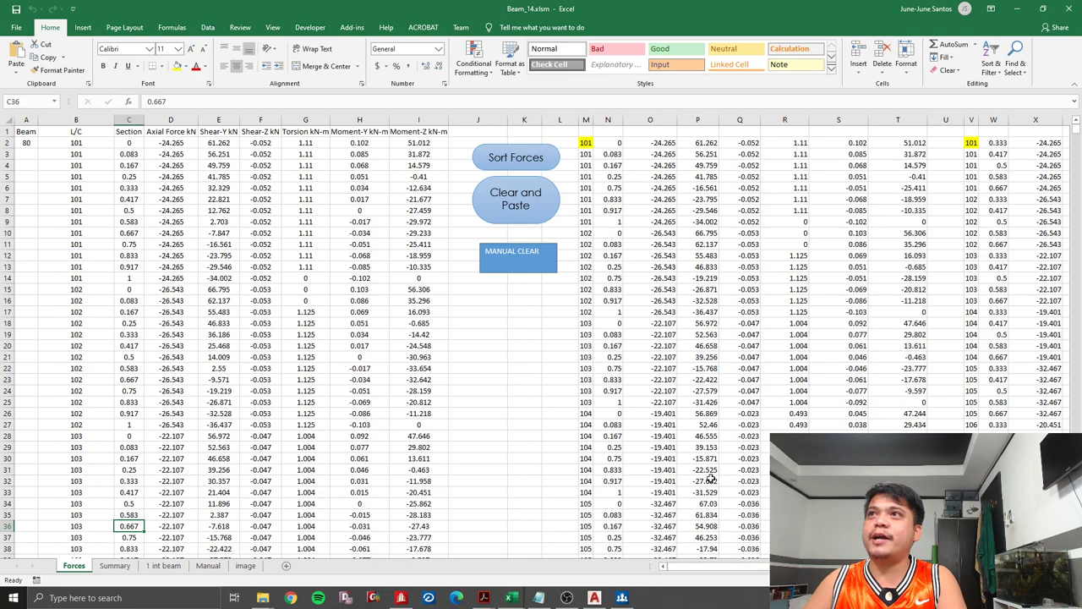
pyautogui.click(113, 566)
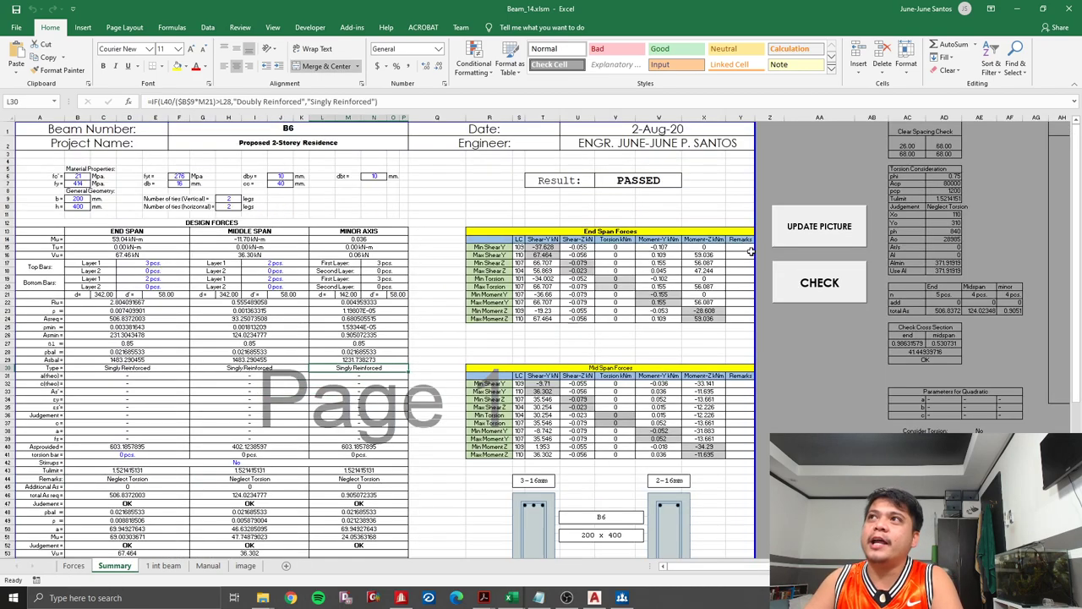
pyautogui.moveTo(750, 251); pyautogui.dragTo(742, 319)
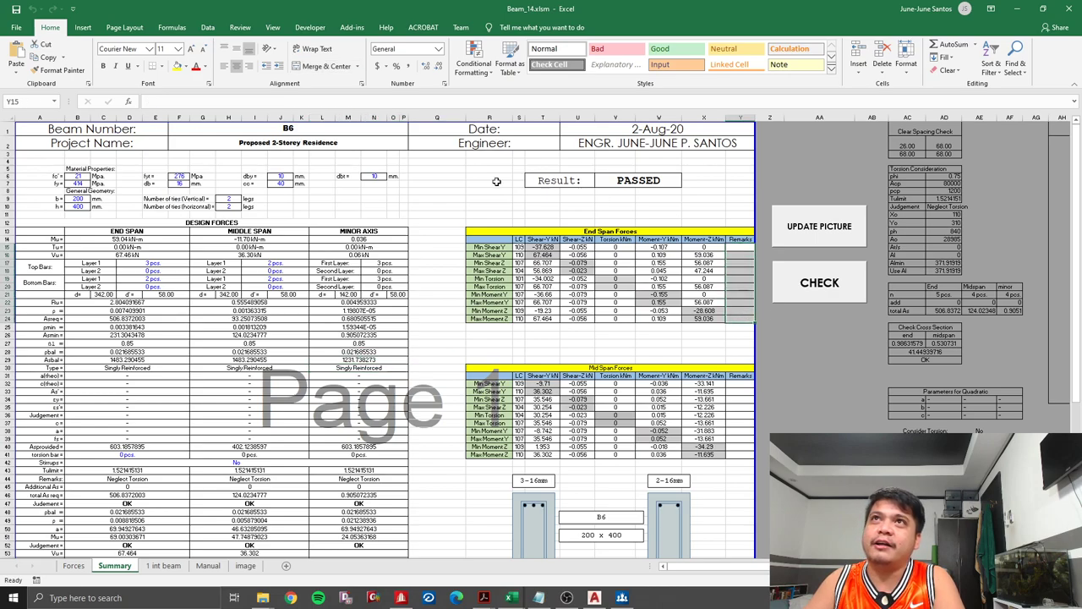
pyautogui.scroll(2, 67, 394)
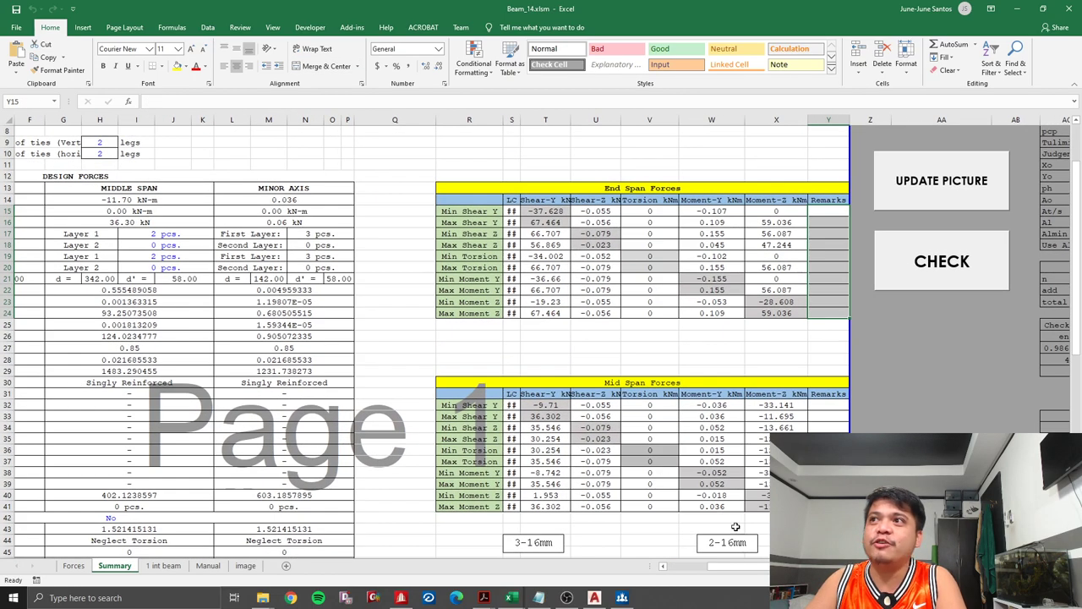
pyautogui.hscroll(-1, 735, 527)
pyautogui.hscroll(-3, 676, 419)
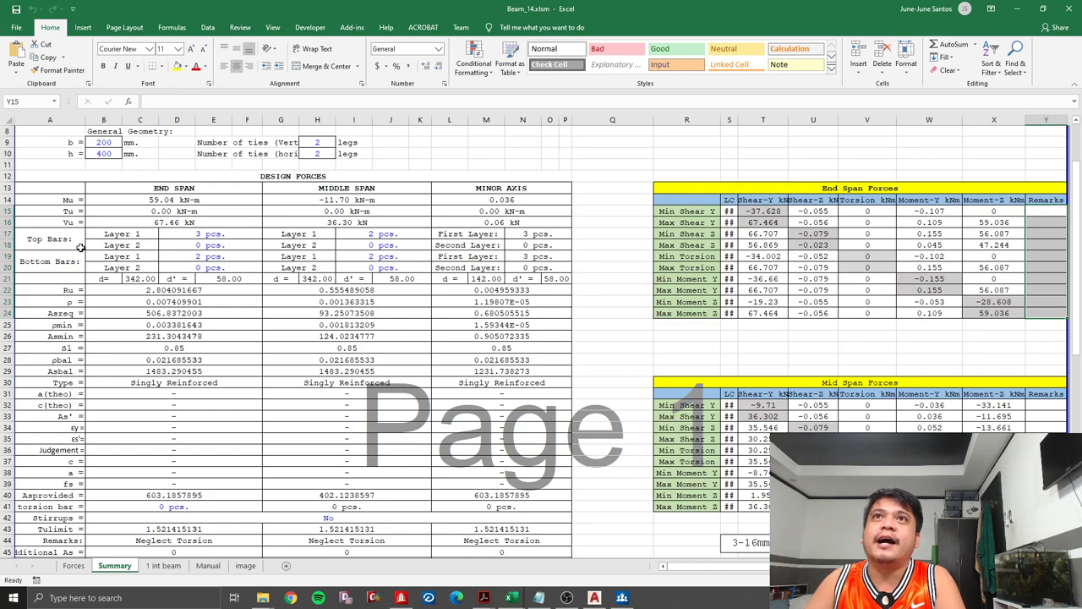
pyautogui.scroll(2, 132, 243)
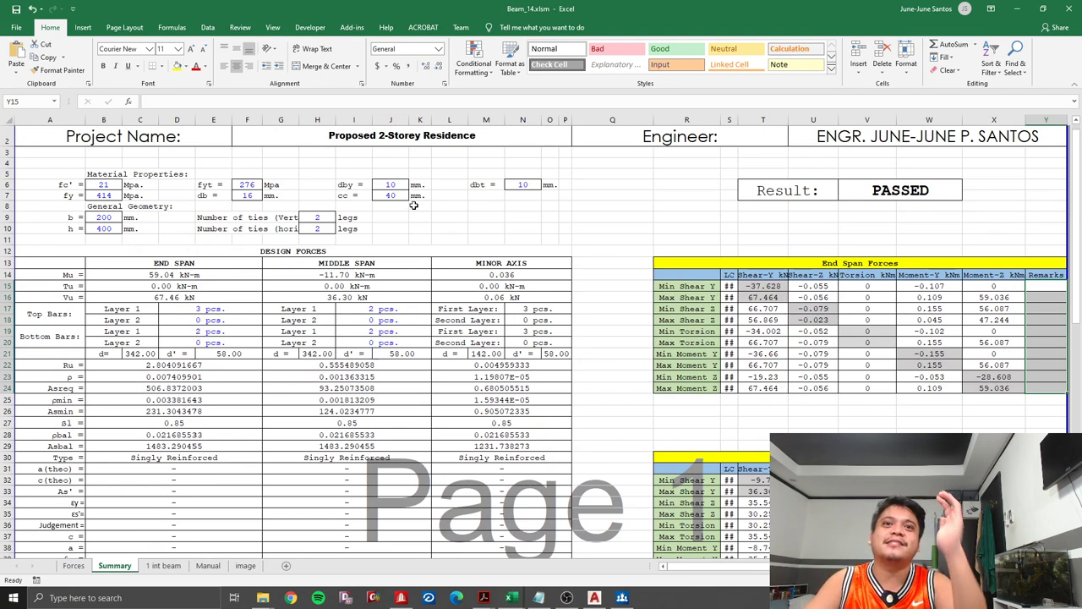
pyautogui.scroll(-2, 182, 317)
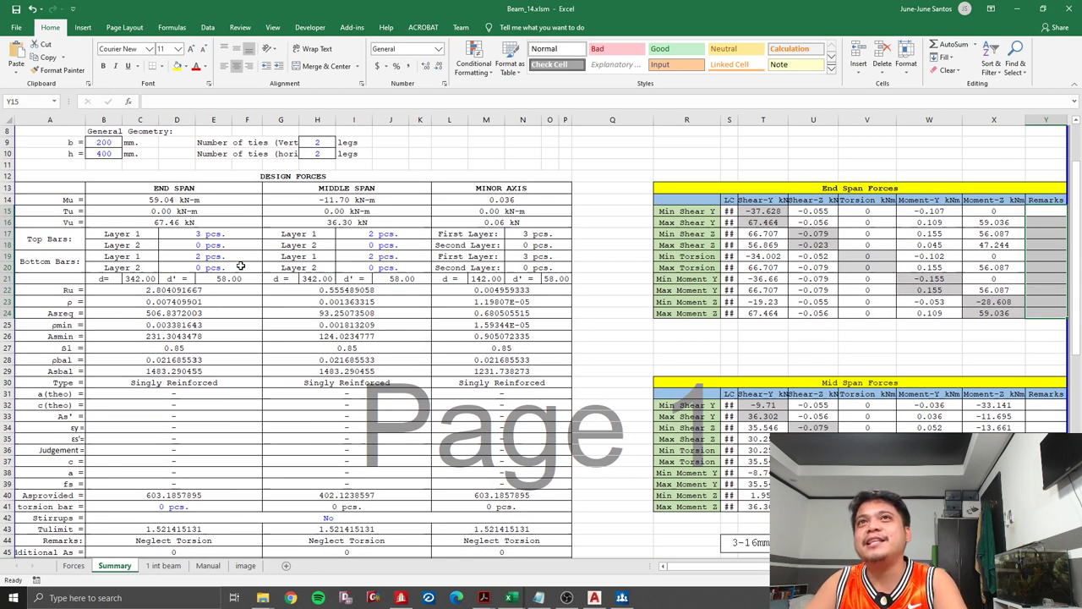
# - Set the end-span top bars in layer 1 (D17) to 2 pcs
pyautogui.click(203, 201)
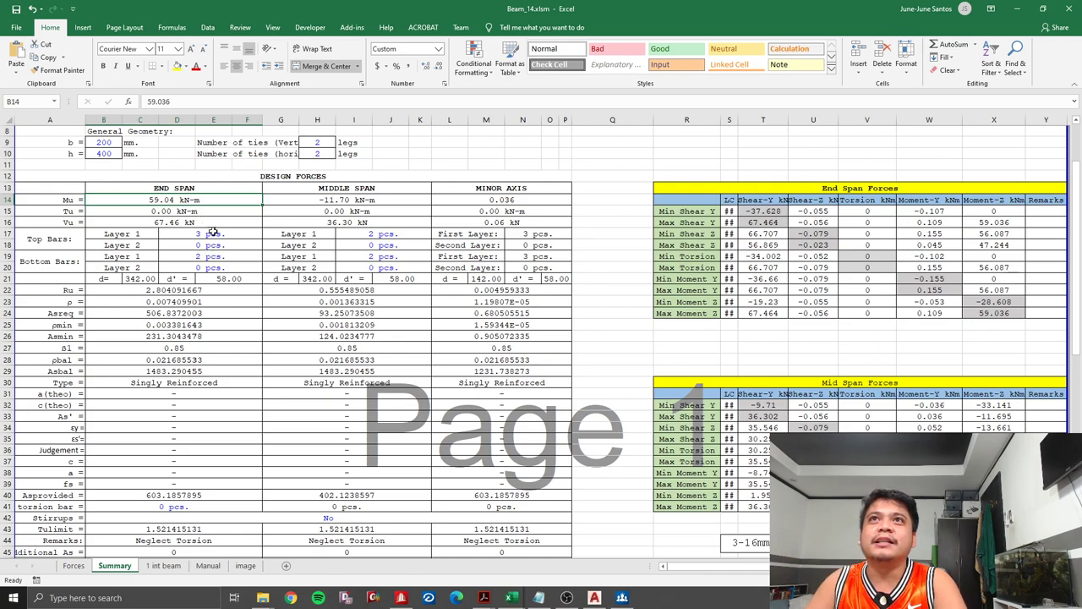
pyautogui.click(214, 233)
pyautogui.write('2')
pyautogui.press('Return')
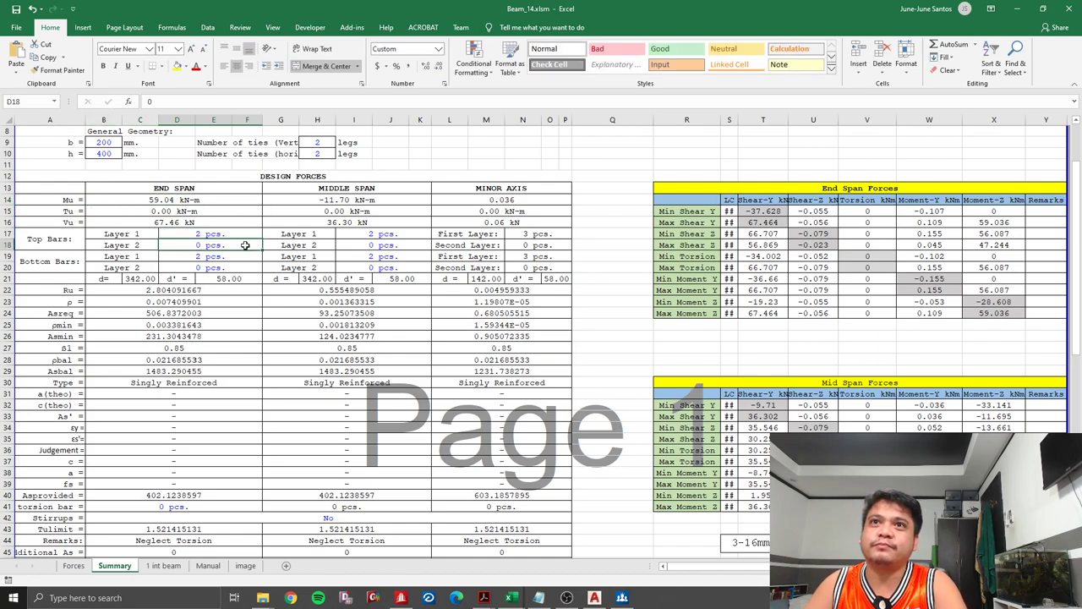
pyautogui.scroll(-1, 245, 246)
pyautogui.scroll(-2, 233, 238)
pyautogui.scroll(2, 232, 236)
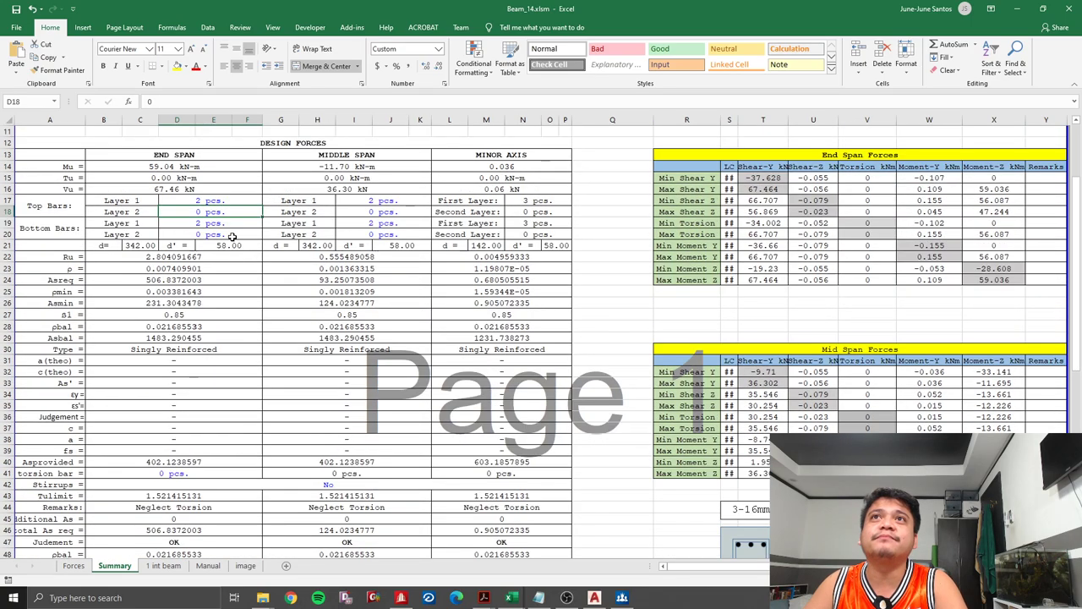
pyautogui.scroll(-2, 186, 275)
pyautogui.scroll(-1, 181, 326)
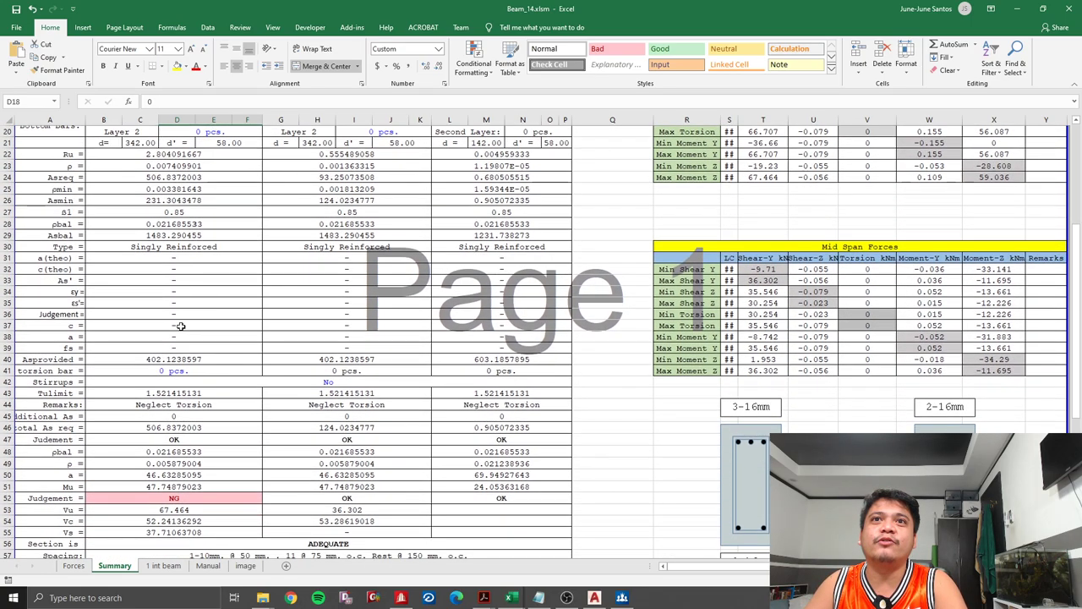
# - Check the NG judgement in B52, the Mu formula in B51 and the FAILED result
pyautogui.click(188, 498)
pyautogui.click(192, 488)
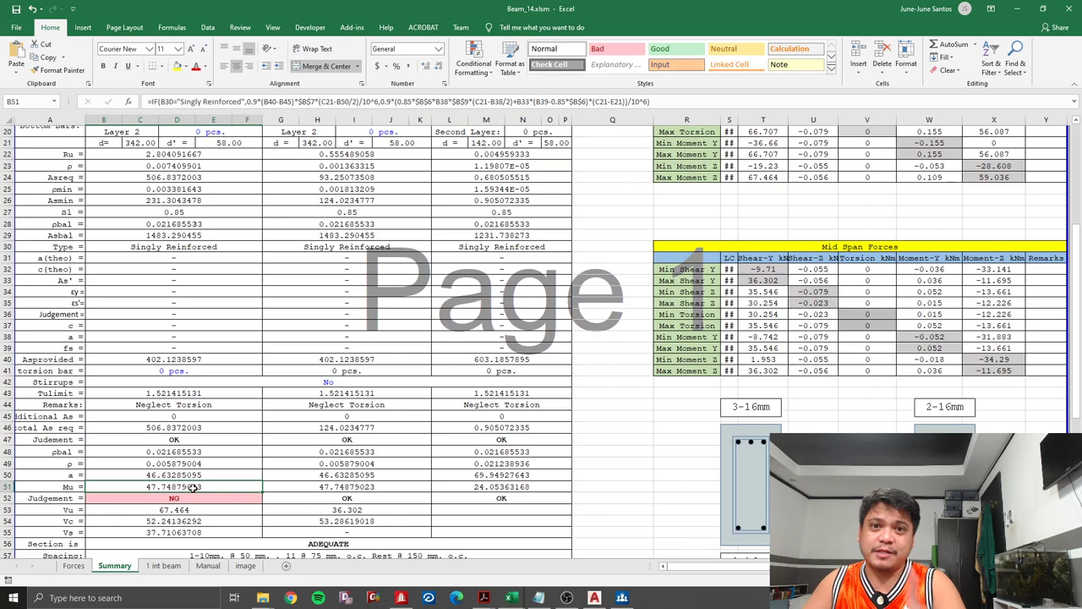
pyautogui.scroll(6, 193, 488)
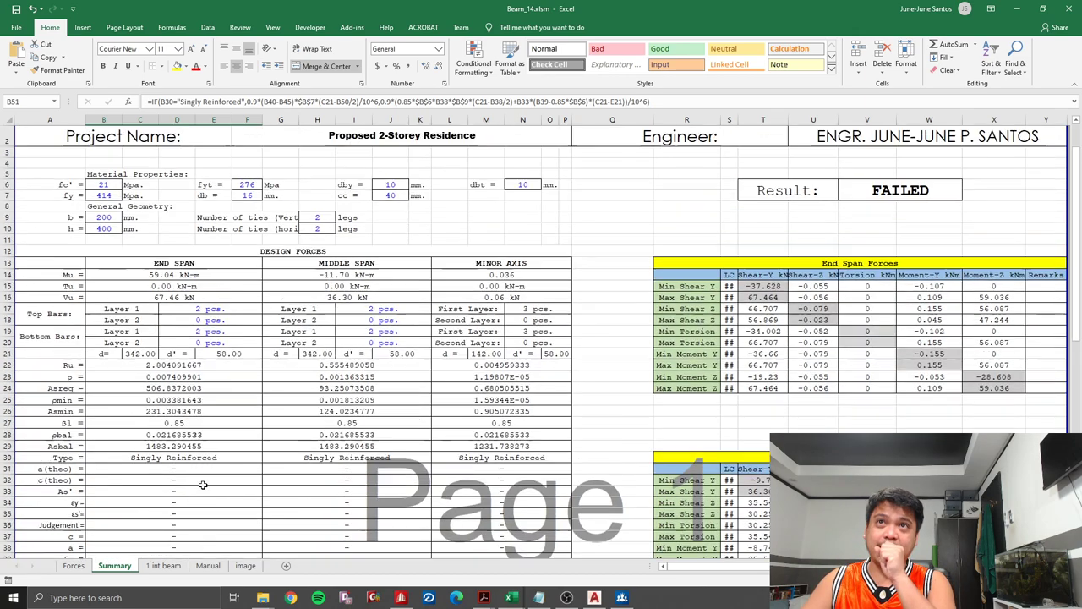
pyautogui.click(202, 279)
pyautogui.keyDown('ctrl'); pyautogui.scroll(-1, 298, 374); pyautogui.keyUp('ctrl')
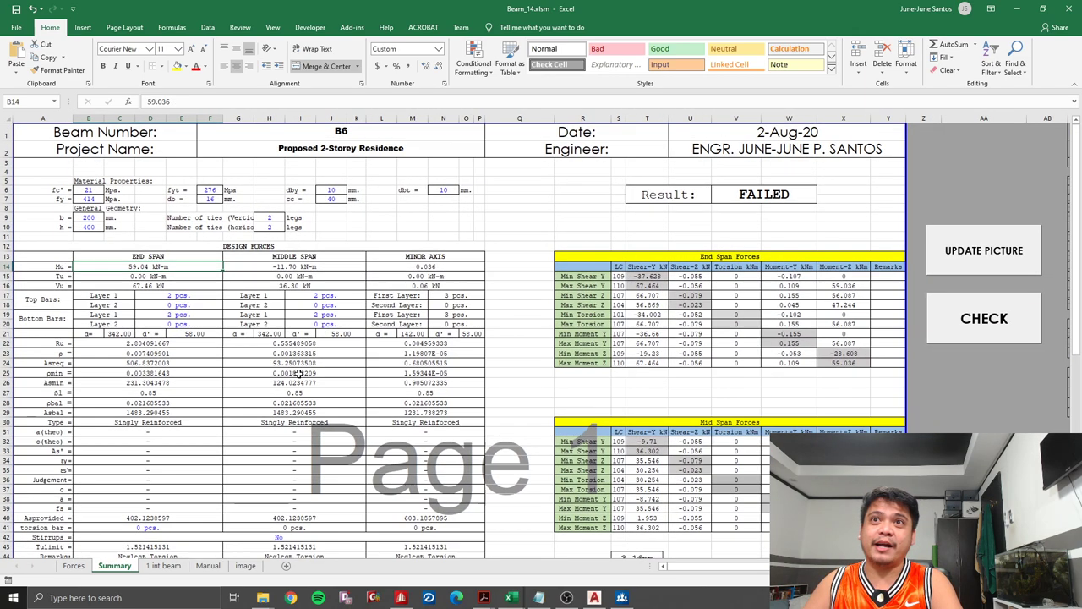
pyautogui.keyDown('ctrl'); pyautogui.scroll(-1, 291, 383); pyautogui.keyUp('ctrl')
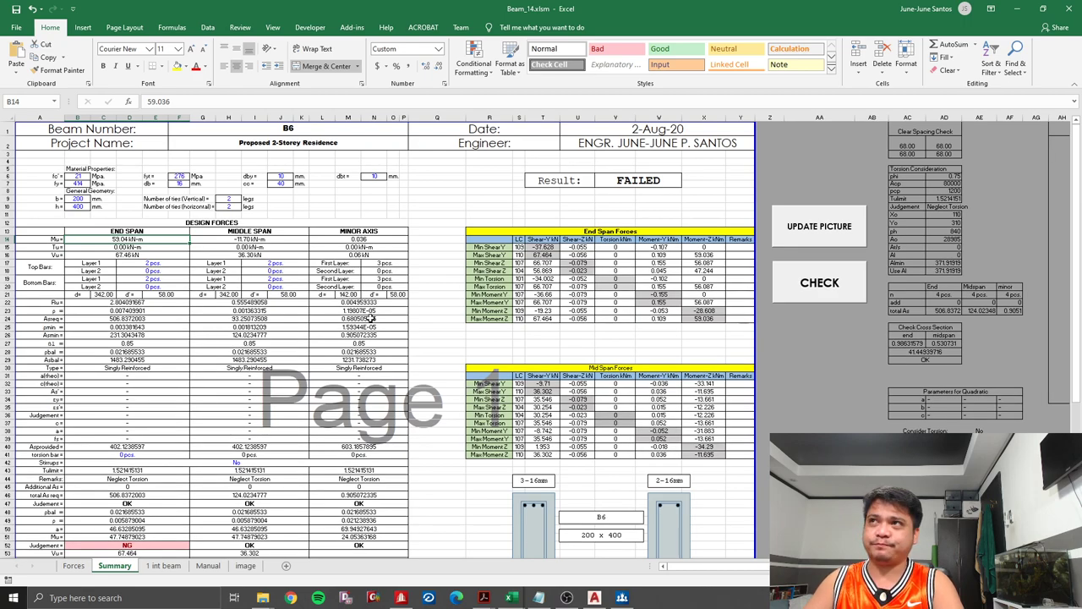
# - Copy and paste the Min Shear Y force row T15:X15 back in place
pyautogui.click(846, 370)
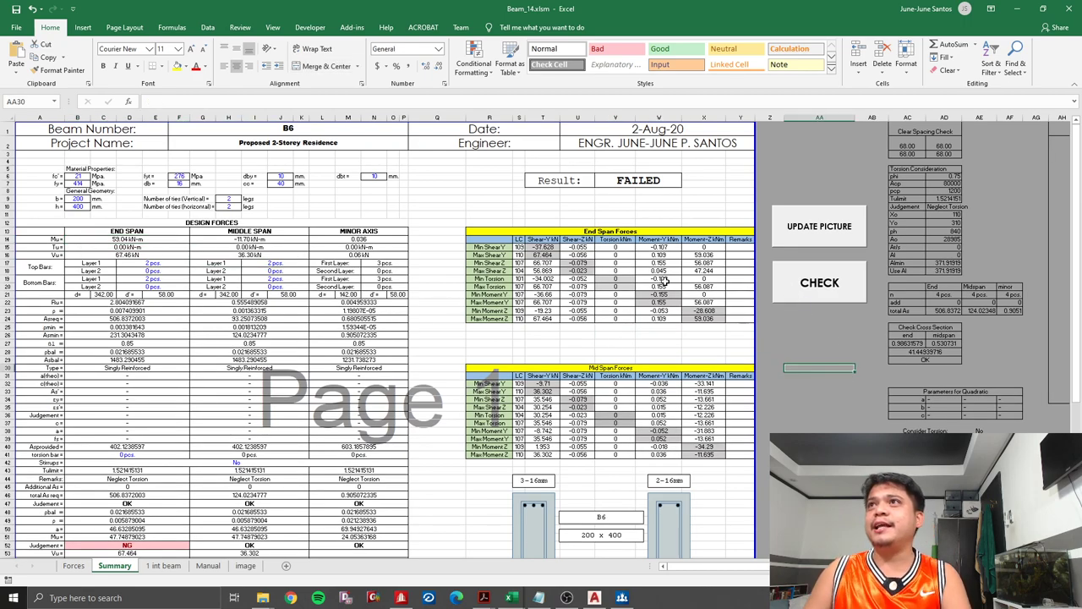
pyautogui.moveTo(535, 247); pyautogui.dragTo(705, 245)
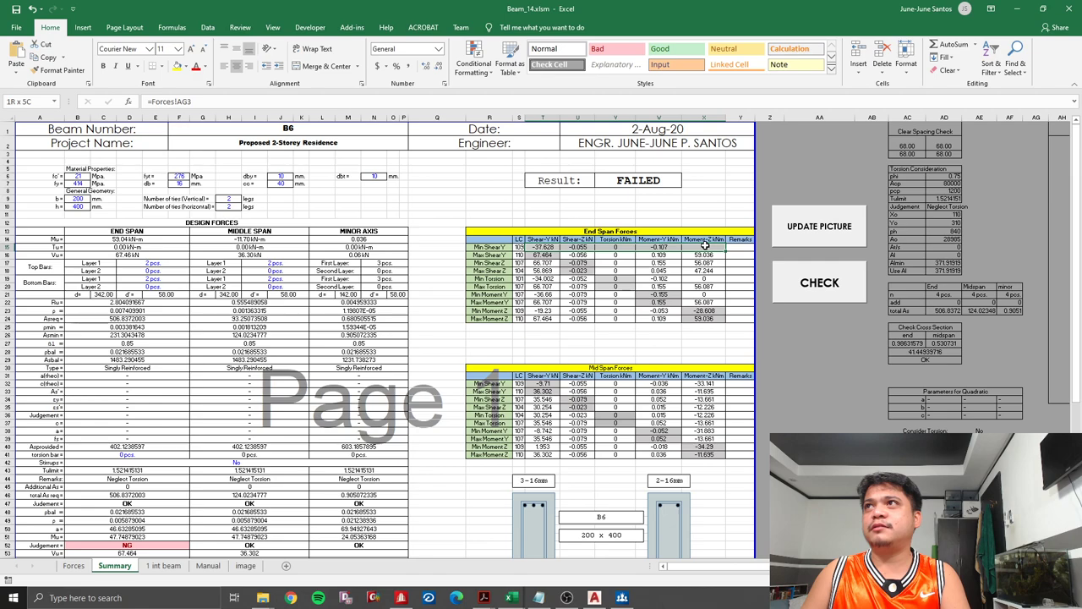
pyautogui.hotkey('ctrl', 'c')
pyautogui.hotkey('ctrl', 'v')
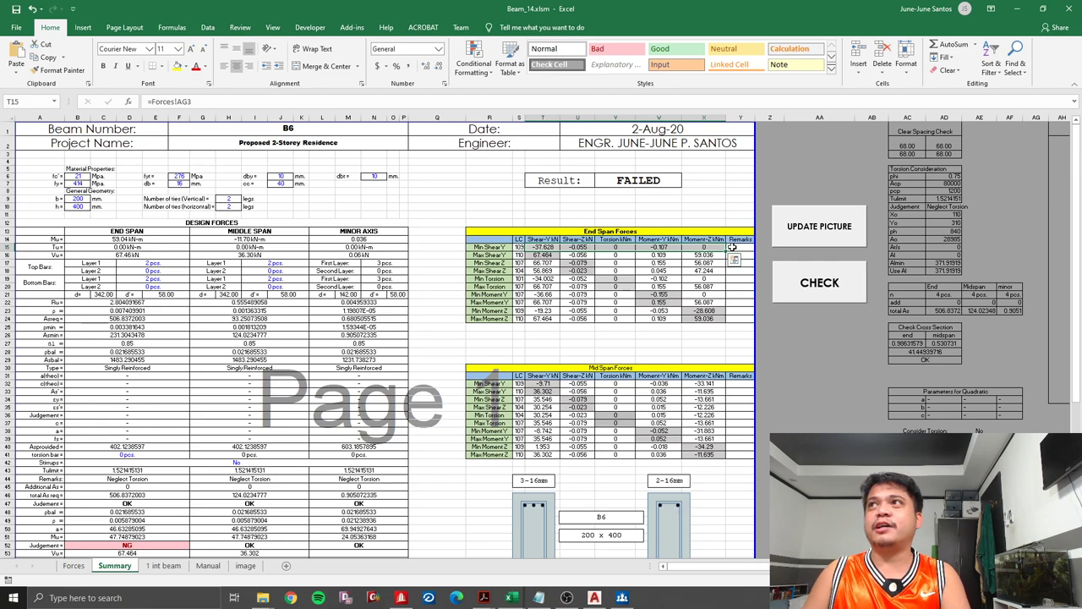
pyautogui.click(733, 246)
pyautogui.press('Escape')
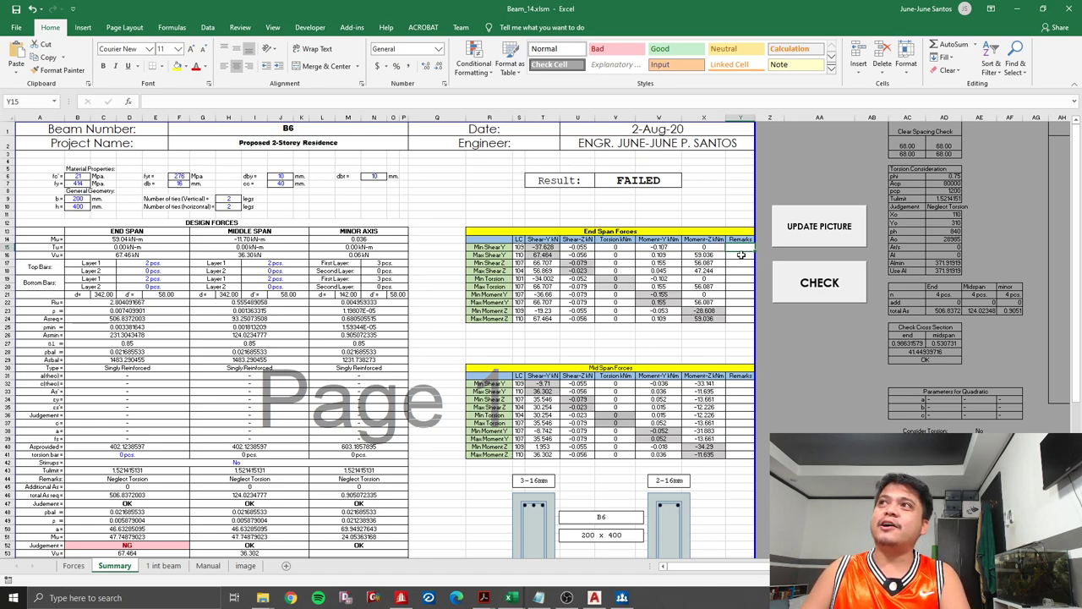
# - Select Remarks ranges Y15:Y24 and Y32:Y41 and forces T15:X24, then go to the Forces sheet
pyautogui.moveTo(741, 244); pyautogui.dragTo(742, 320)
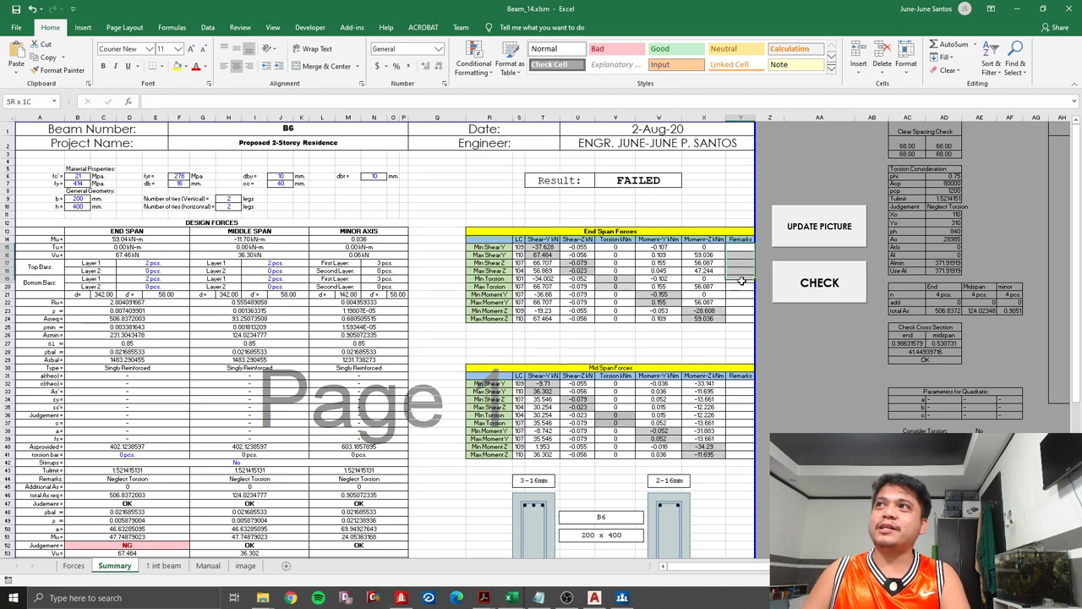
pyautogui.moveTo(733, 385); pyautogui.dragTo(741, 455)
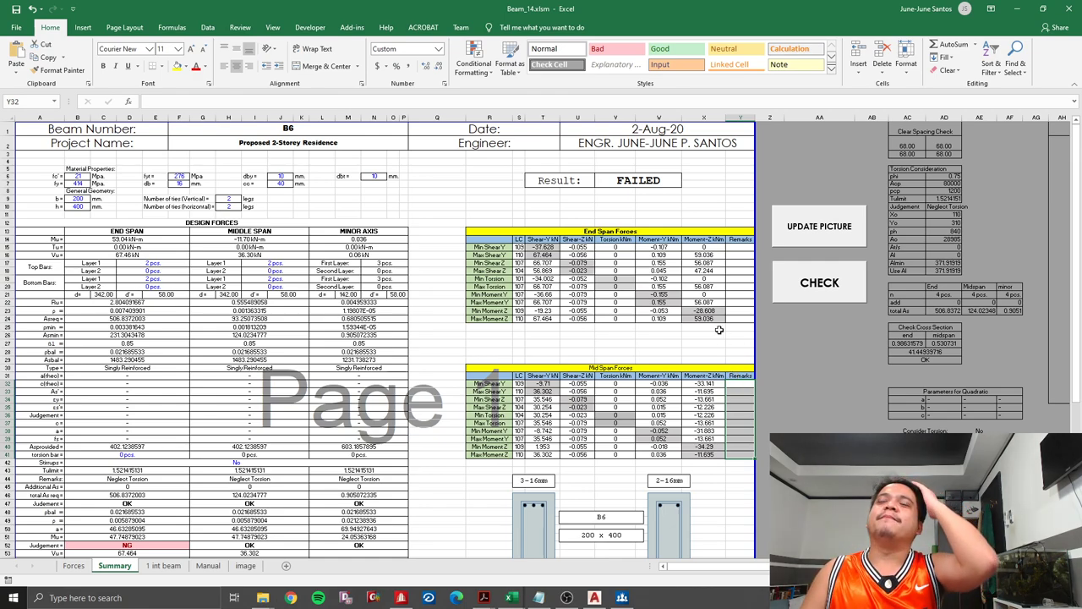
pyautogui.moveTo(559, 253); pyautogui.dragTo(701, 318)
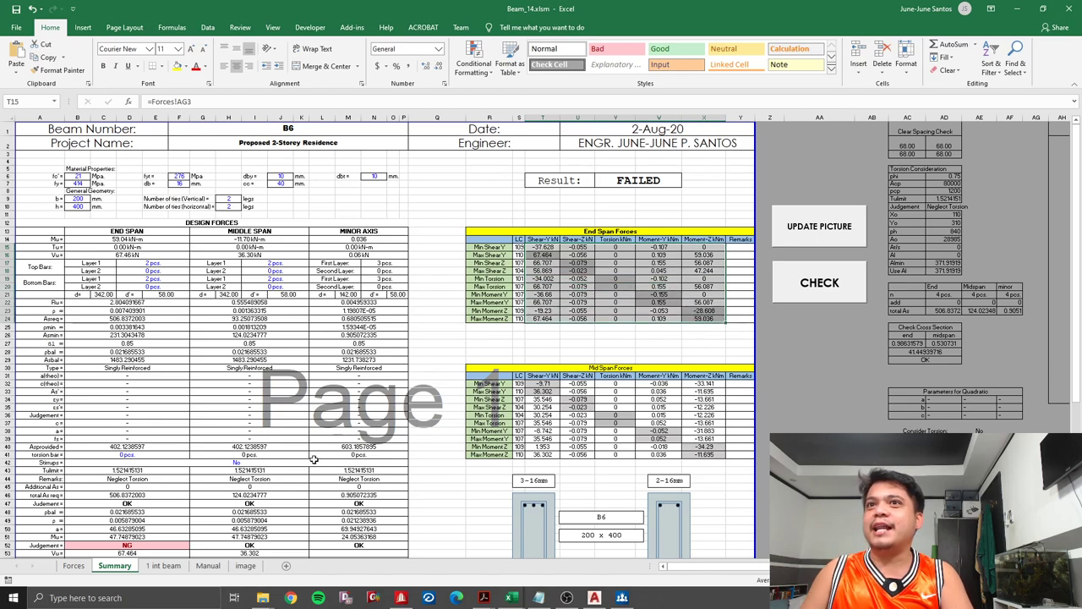
pyautogui.click(73, 566)
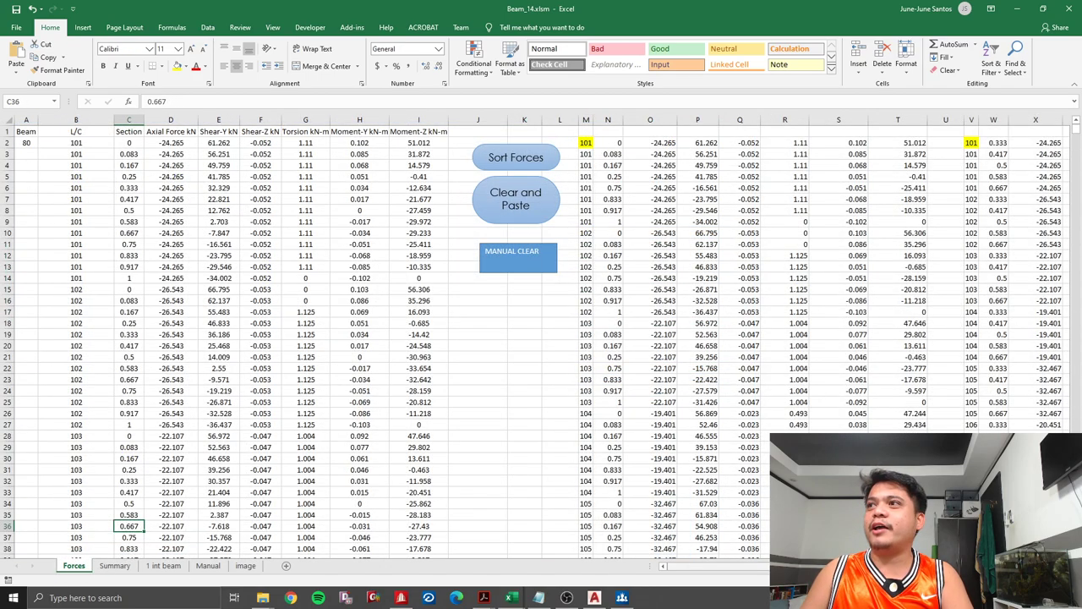
pyautogui.hscroll(5, 542, 339)
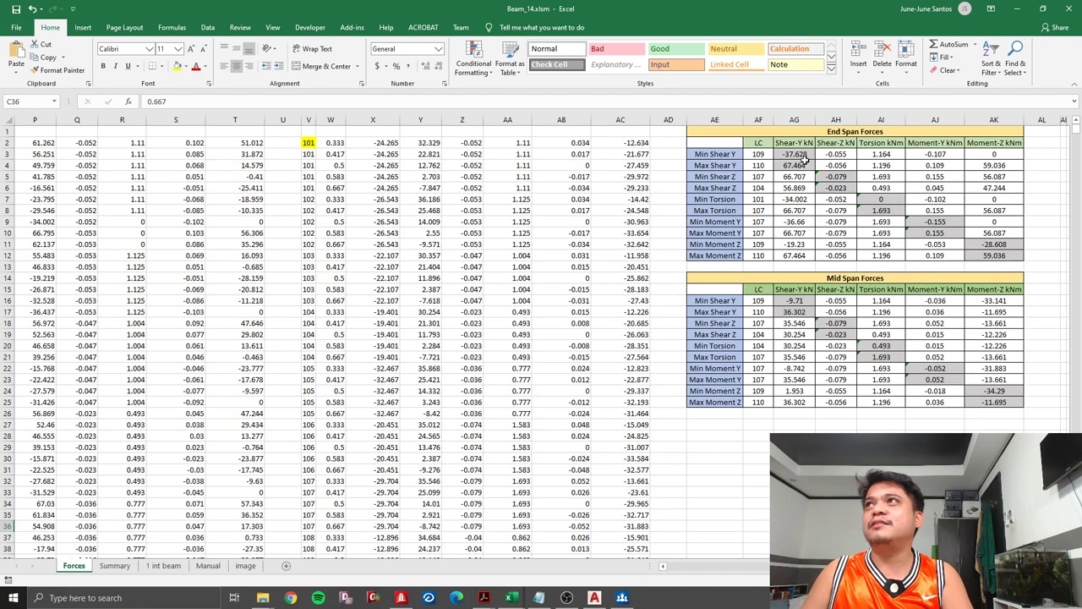
pyautogui.moveTo(726, 157); pyautogui.dragTo(729, 234)
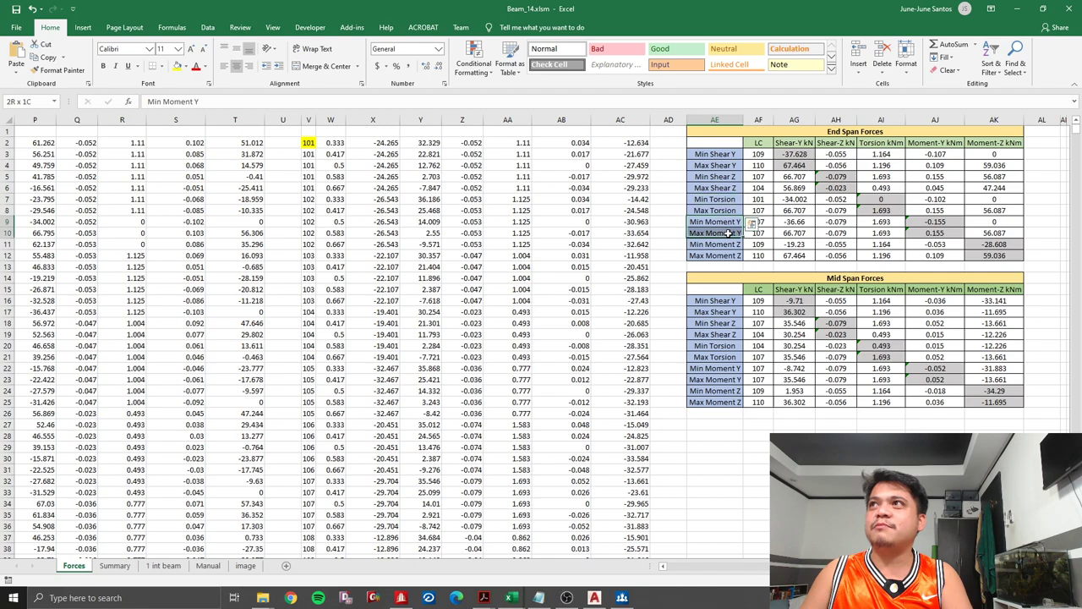
pyautogui.click(786, 155)
pyautogui.click(667, 102)
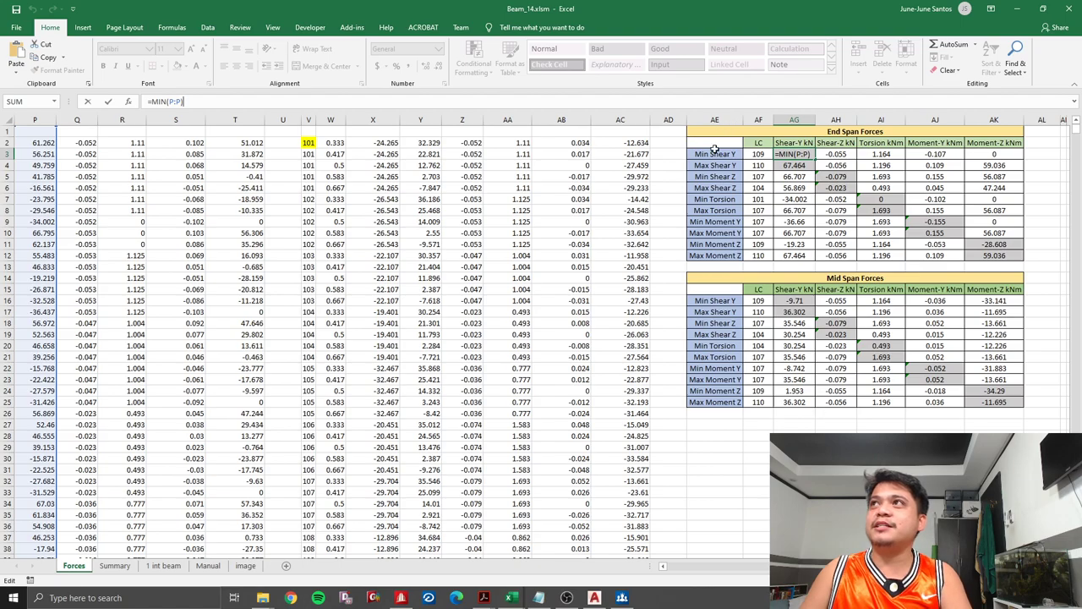
pyautogui.hscroll(-2, 228, 145)
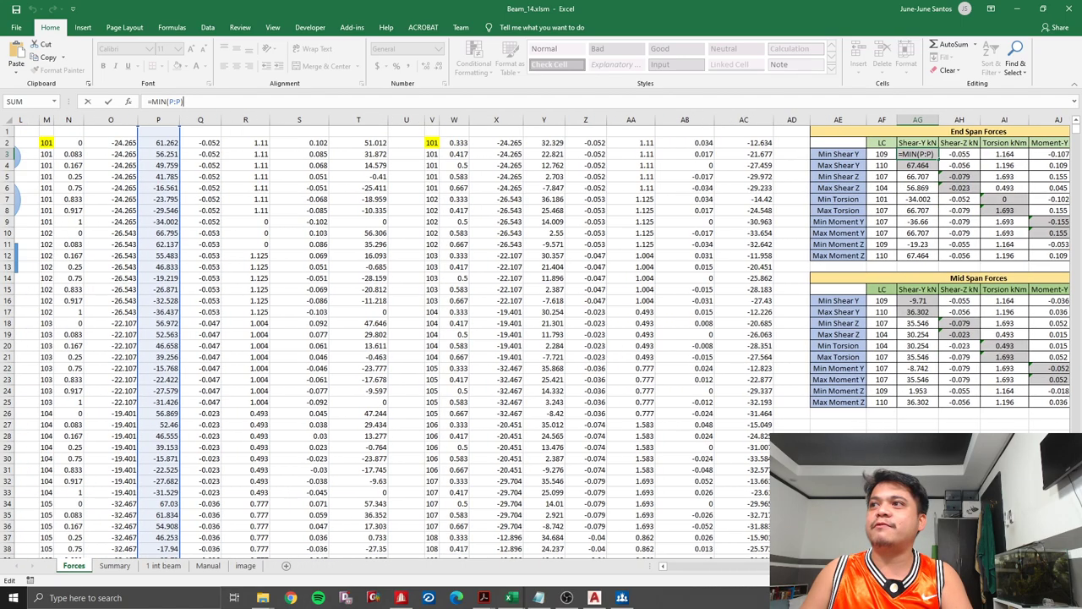
pyautogui.hscroll(-3, 228, 145)
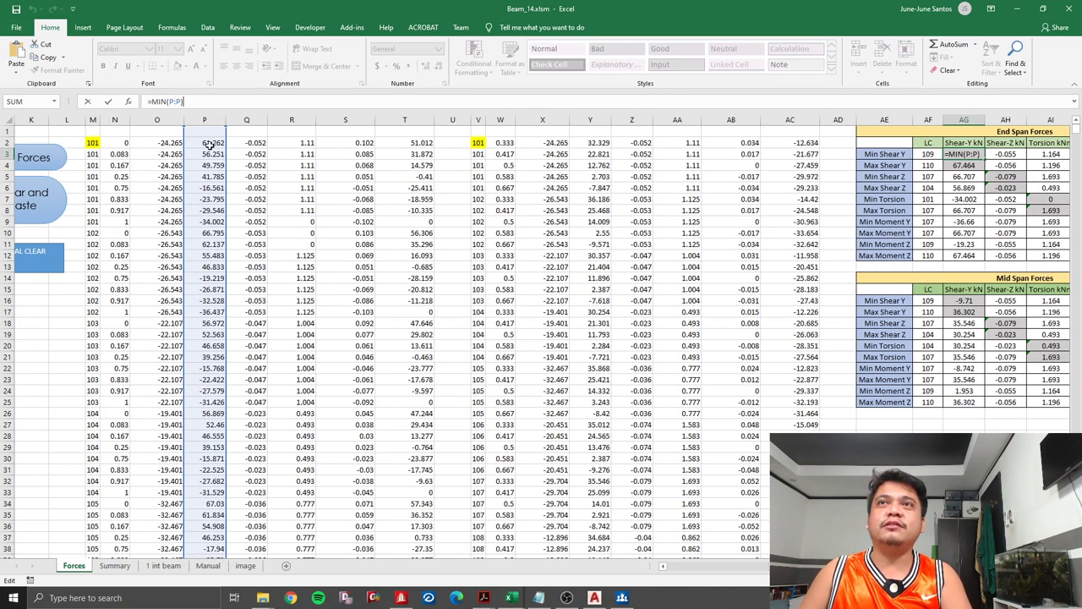
pyautogui.click(1013, 154)
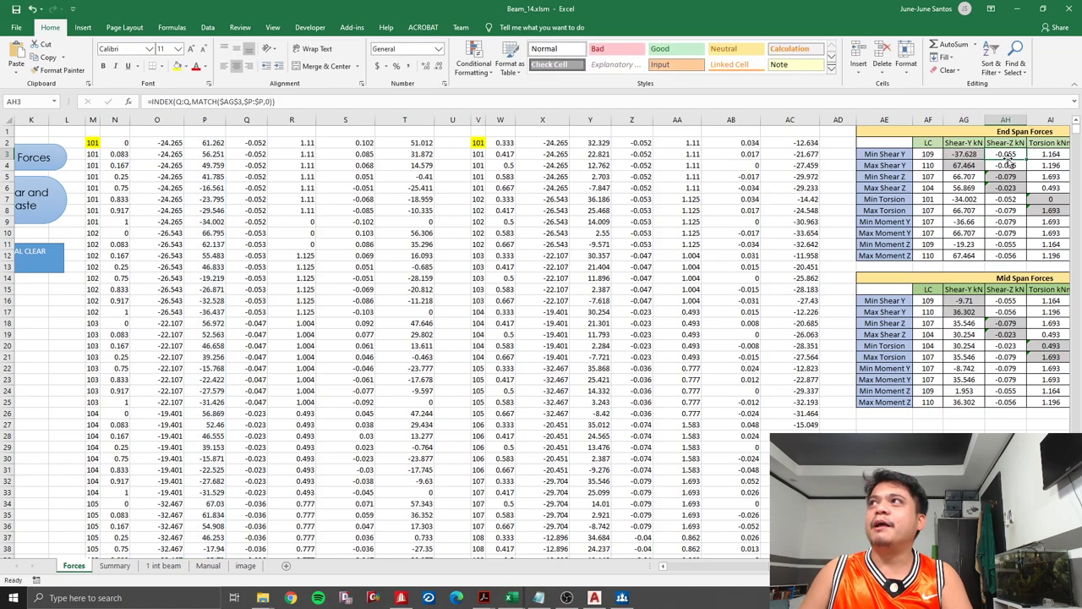
pyautogui.hscroll(2, 541, 337)
pyautogui.hscroll(3, 542, 337)
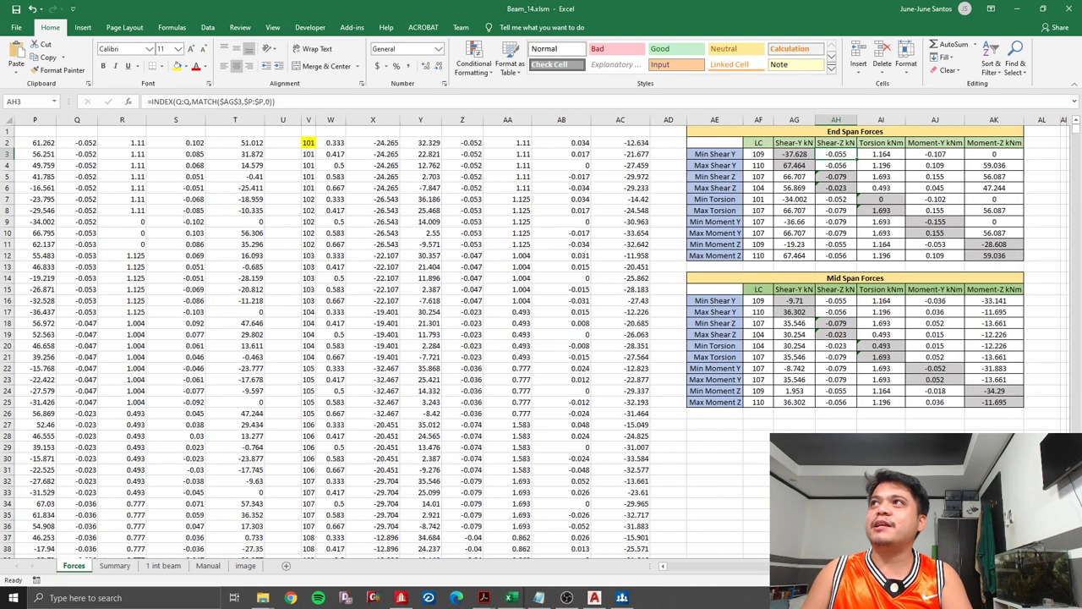
pyautogui.moveTo(842, 154); pyautogui.dragTo(834, 155)
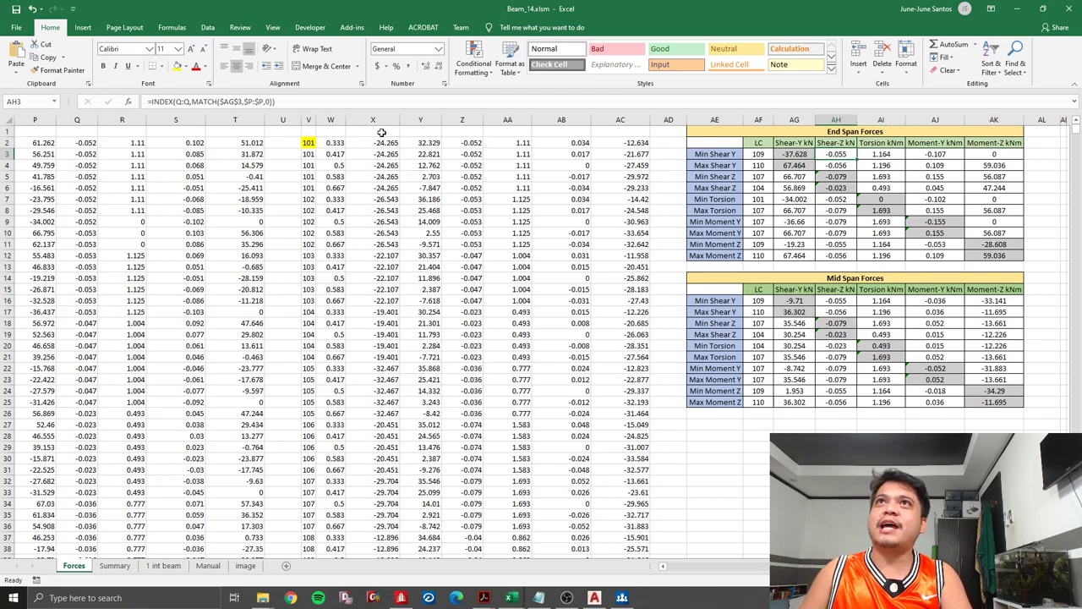
pyautogui.click(328, 101)
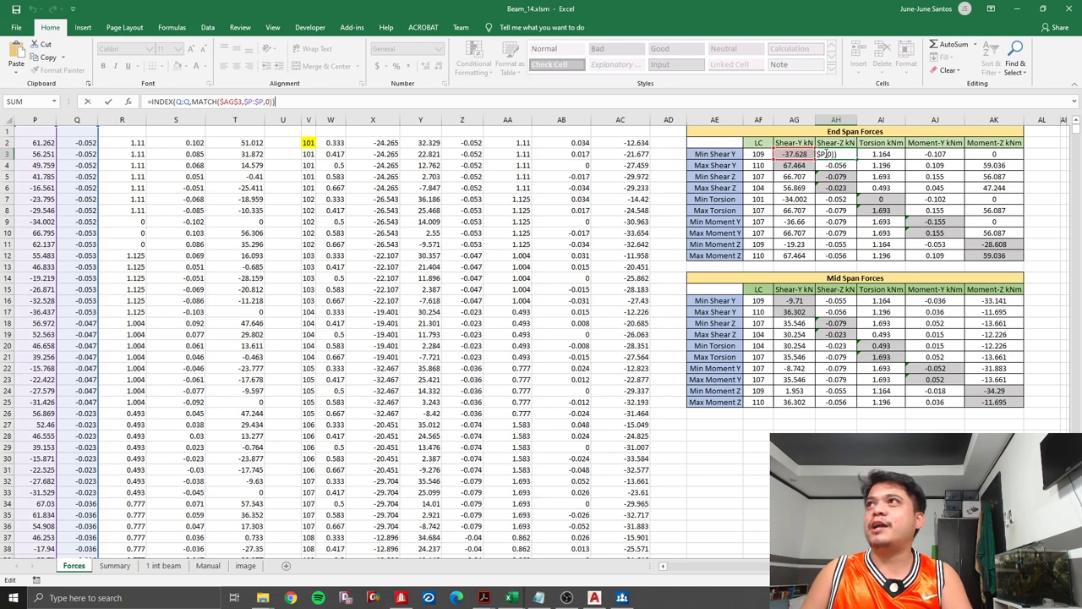
pyautogui.hscroll(-5, 394, 149)
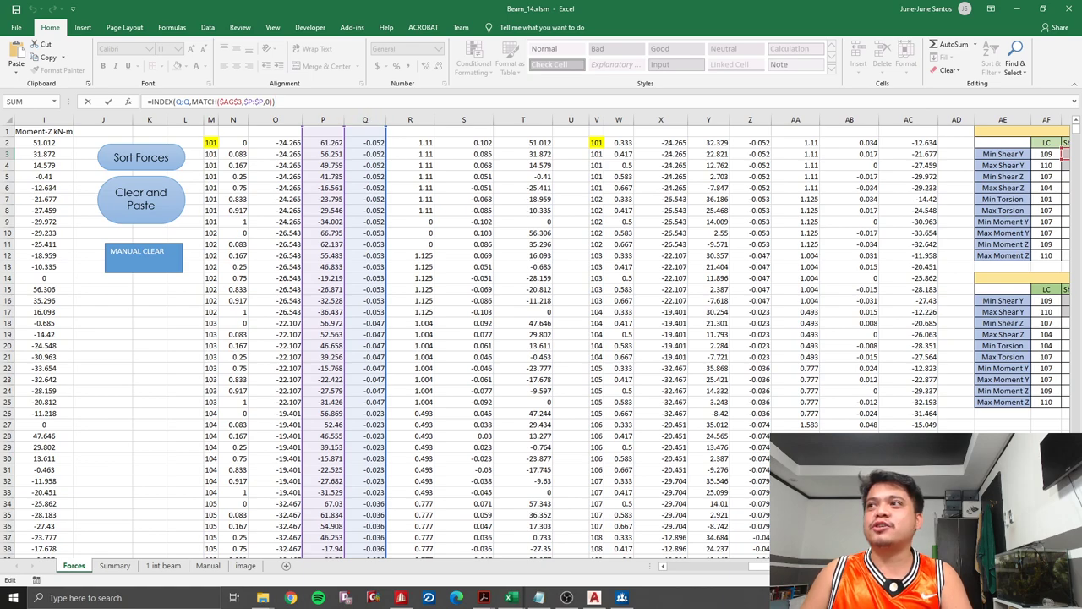
pyautogui.hscroll(1, 370, 121)
pyautogui.hscroll(1, 541, 338)
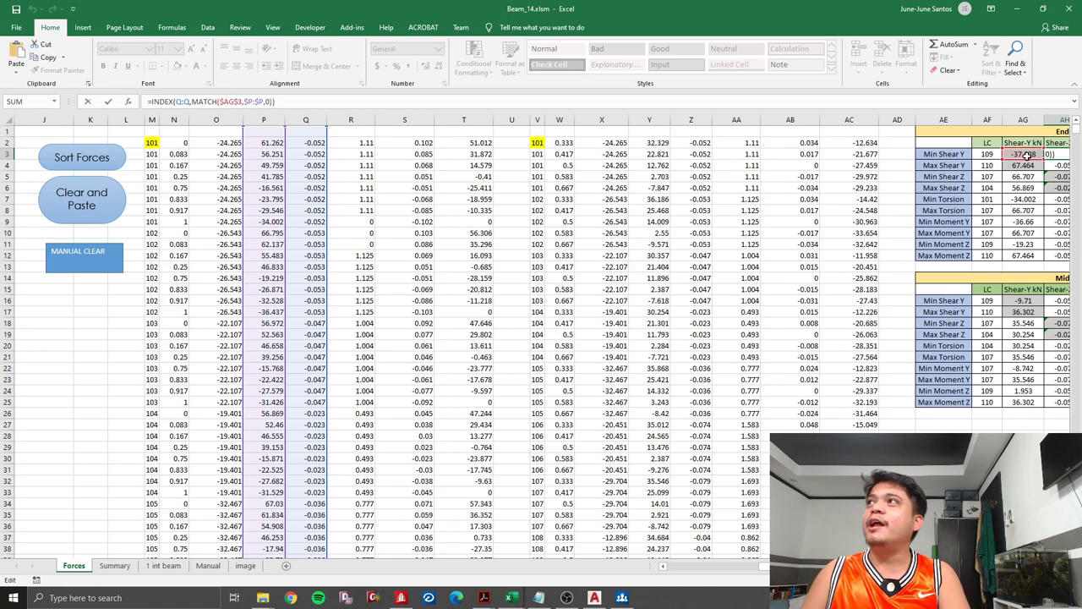
pyautogui.click(267, 122)
# - Find -37.62 on the Forces sheet and inspect the matching P73 (-37.628) and Q73 (-0.055) values
pyautogui.hotkey('ctrl', 'f')
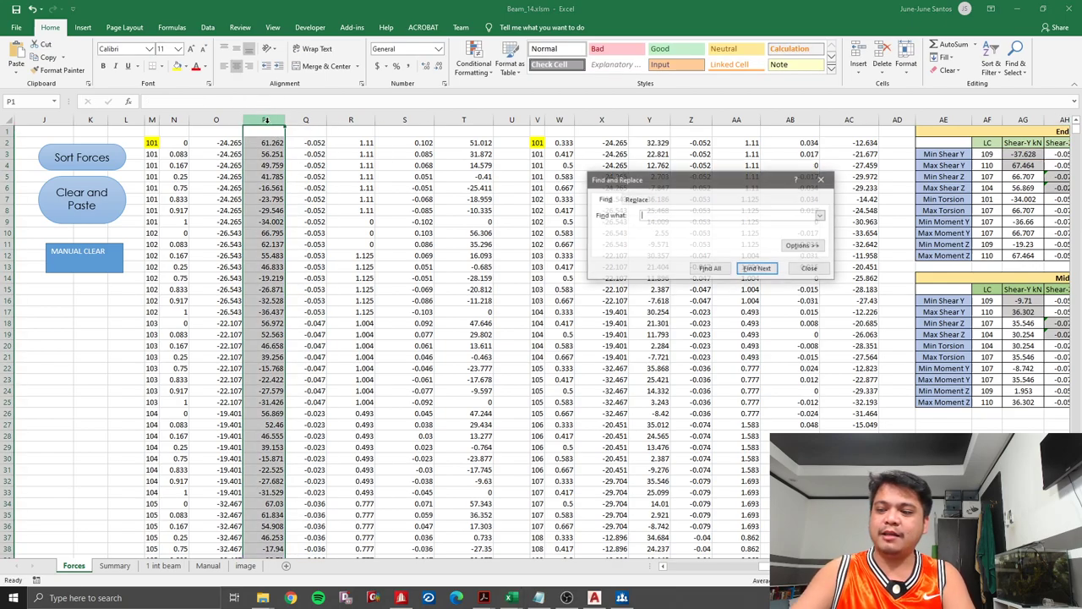
pyautogui.write('-37.62')
pyautogui.press('Return')
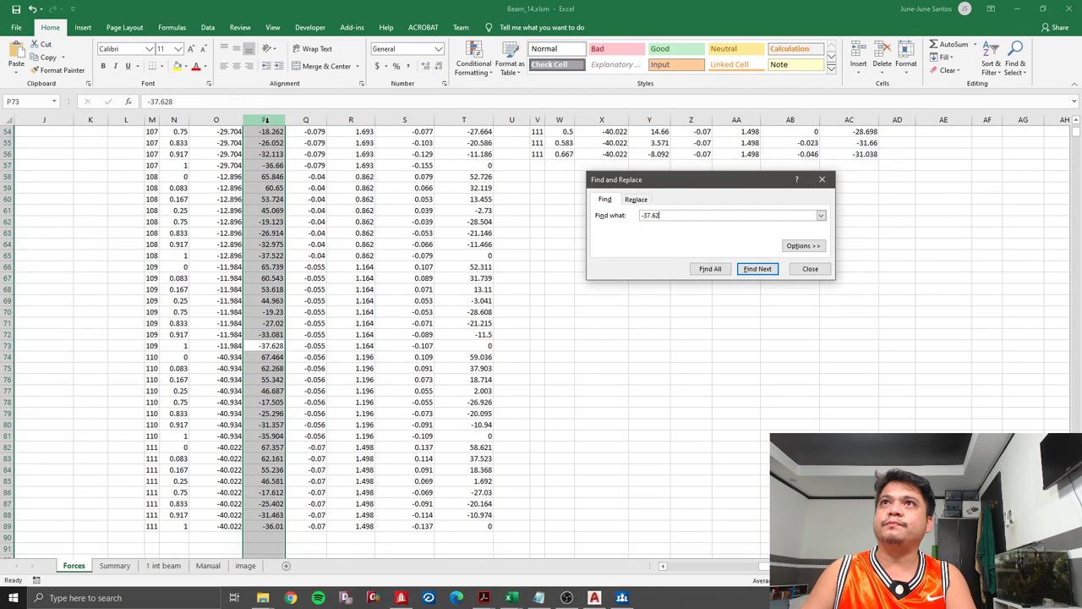
pyautogui.click(292, 392)
pyautogui.click(270, 346)
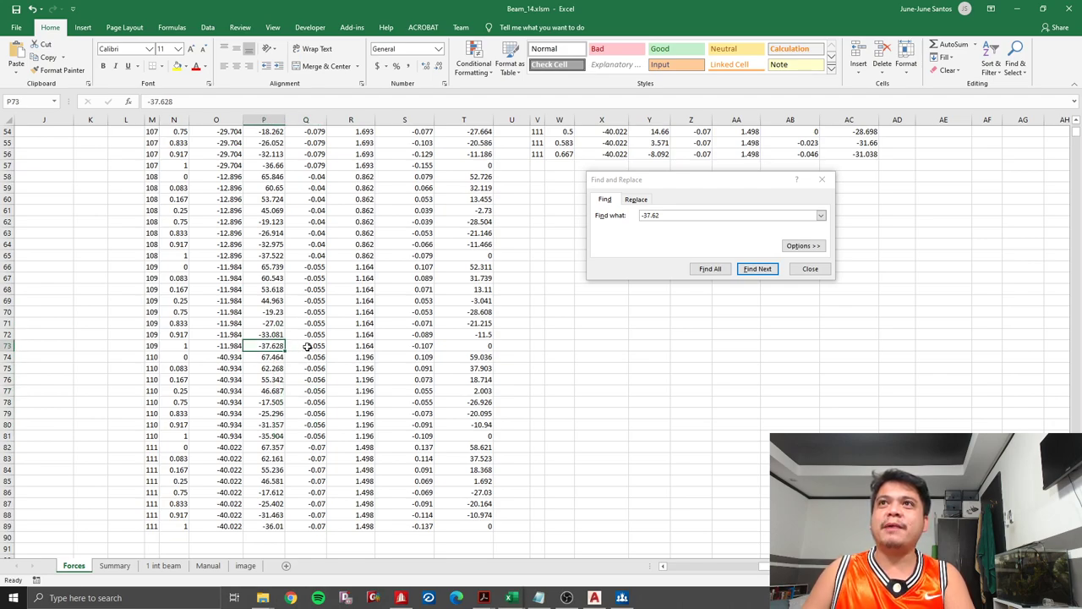
pyautogui.moveTo(269, 346); pyautogui.dragTo(313, 346)
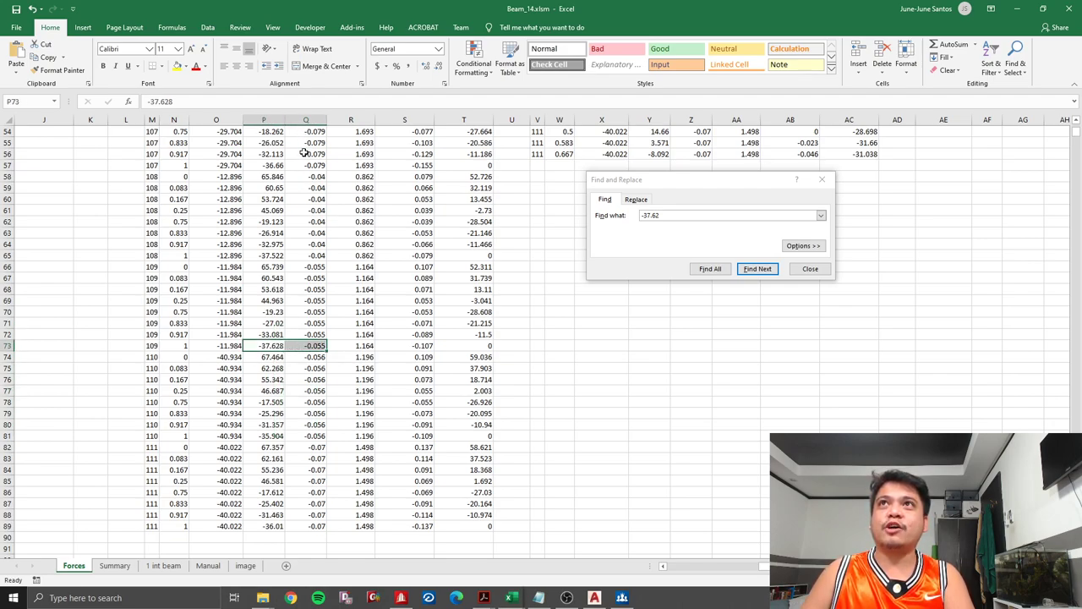
pyautogui.click(313, 348)
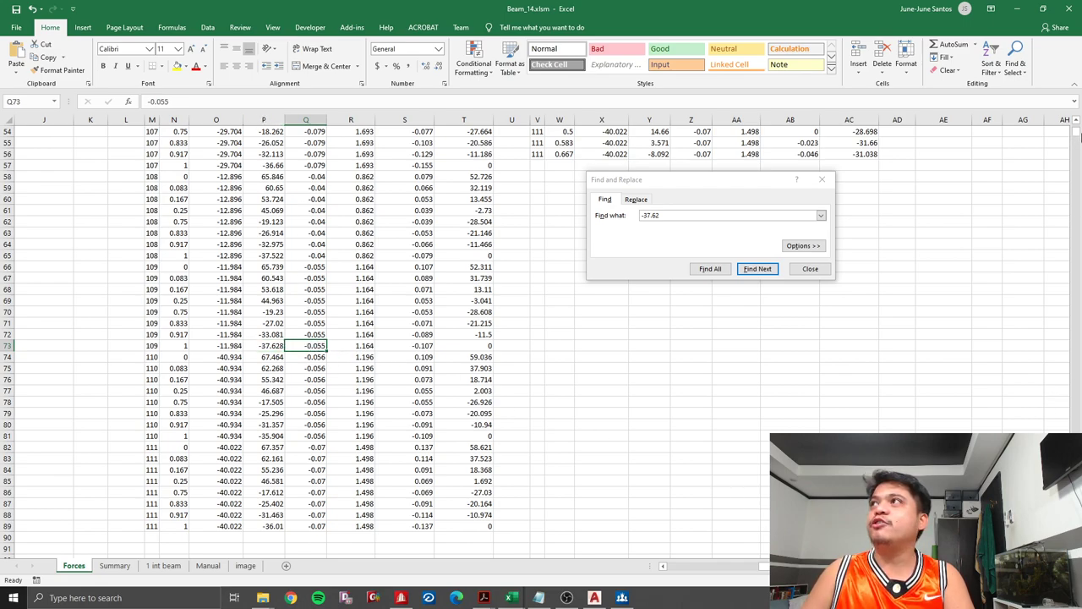
# - Inspect the Min/Max Shear and Torsion lookup formulas in AG3:AI6 at the top of the sheet
pyautogui.moveTo(1078, 137); pyautogui.dragTo(1078, 125)
pyautogui.click(1057, 154)
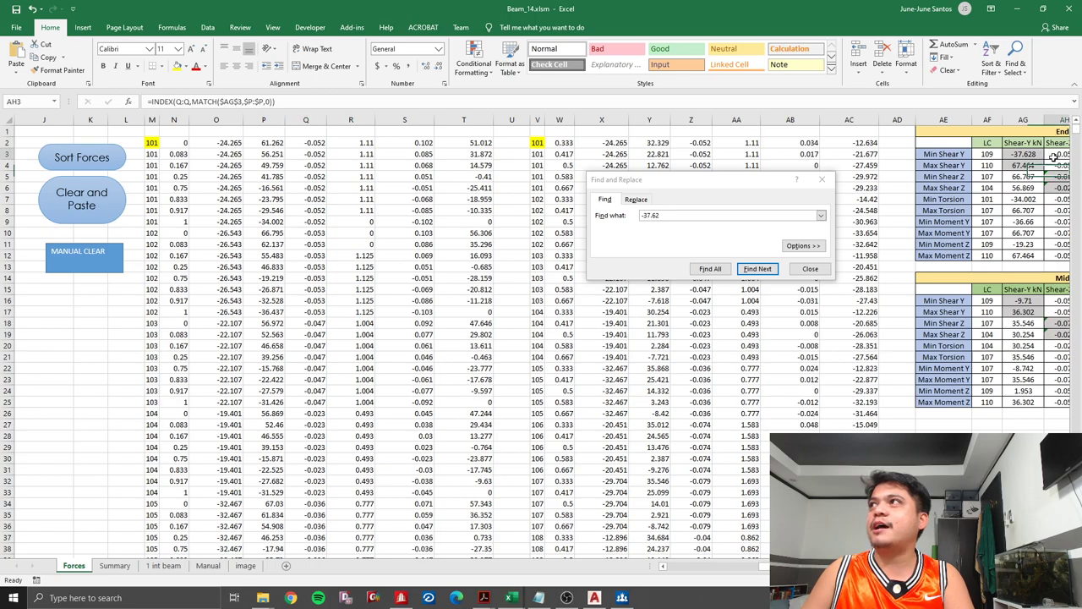
pyautogui.hscroll(3, 541, 338)
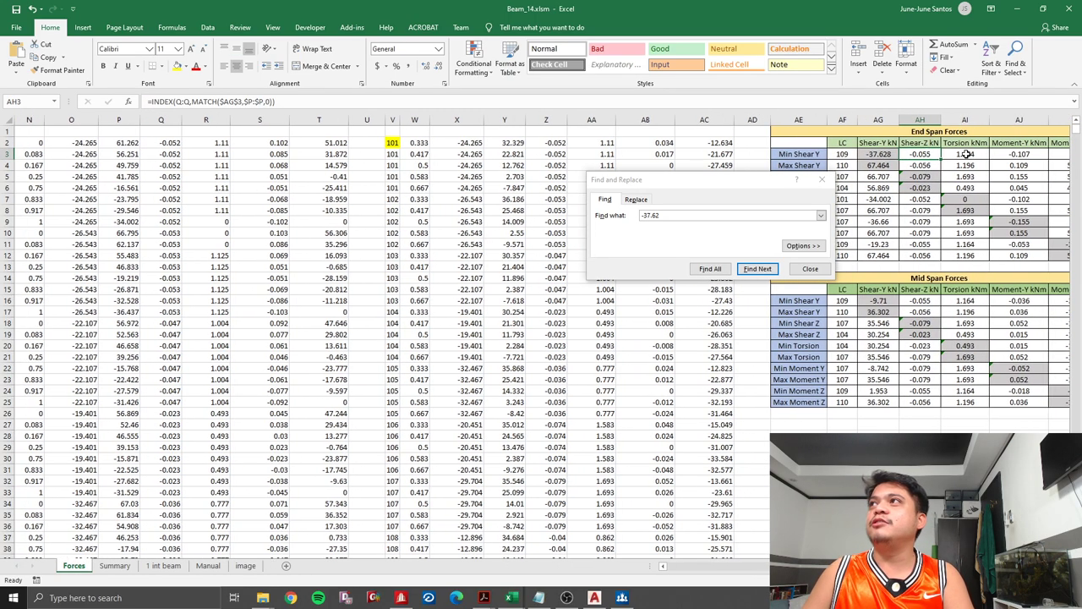
pyautogui.click(965, 154)
pyautogui.click(445, 101)
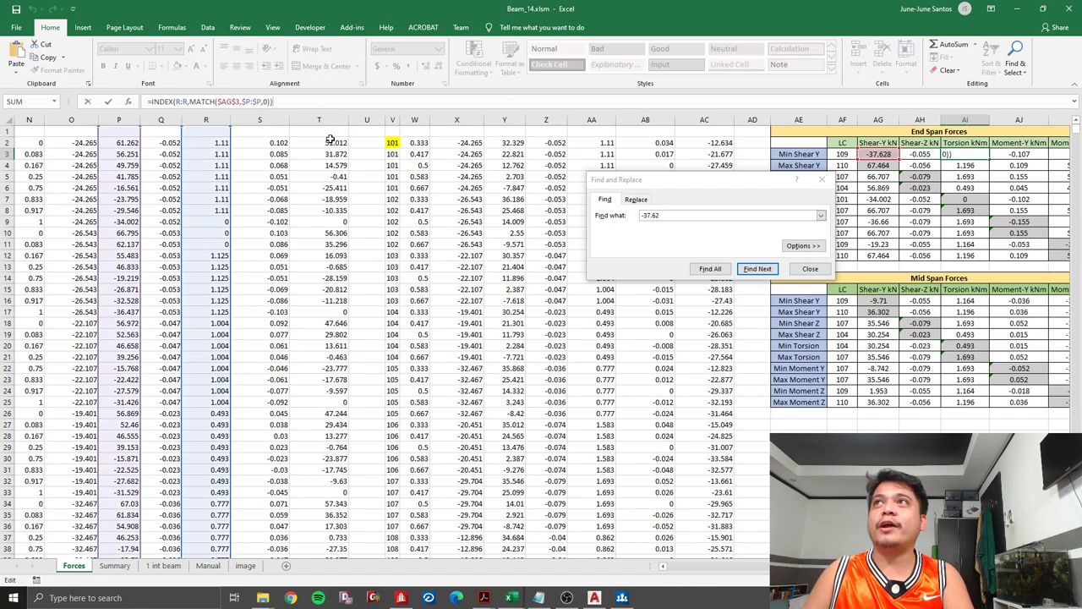
pyautogui.press('Escape')
pyautogui.click(888, 164)
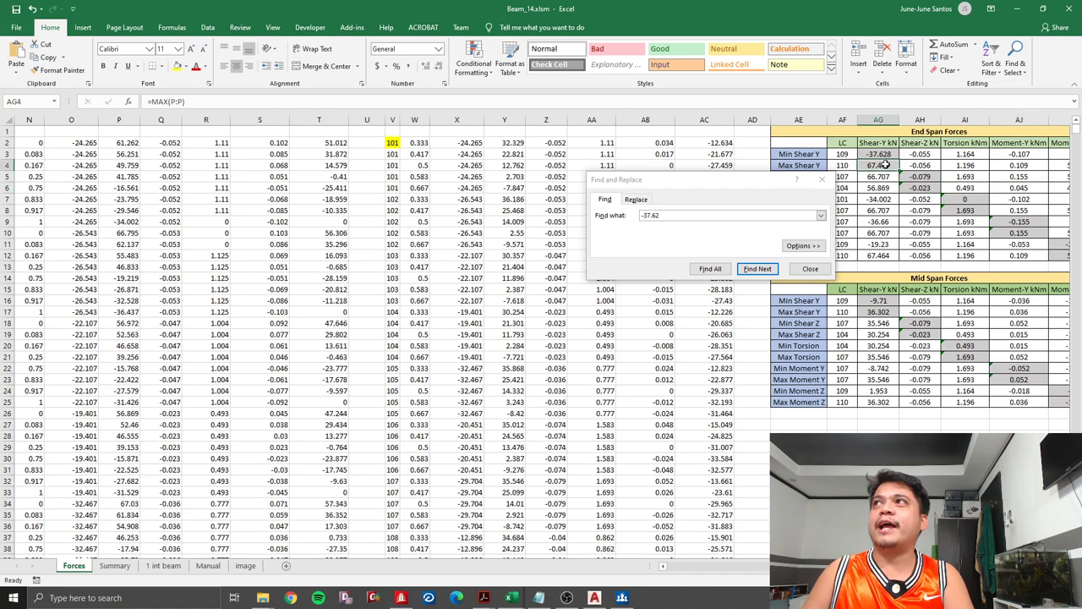
pyautogui.moveTo(920, 176); pyautogui.dragTo(966, 212)
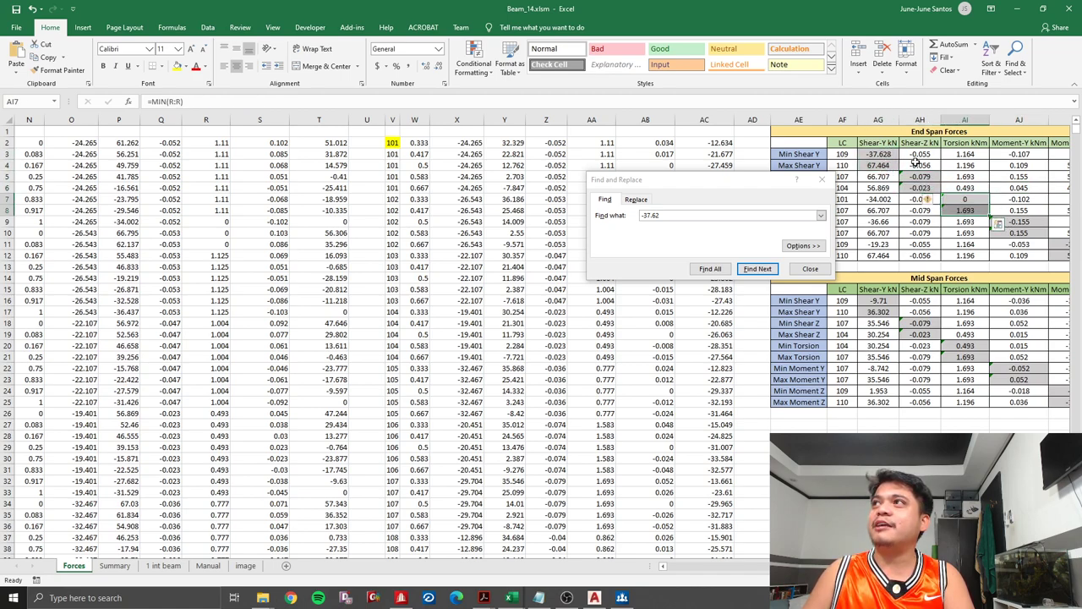
pyautogui.click(880, 154)
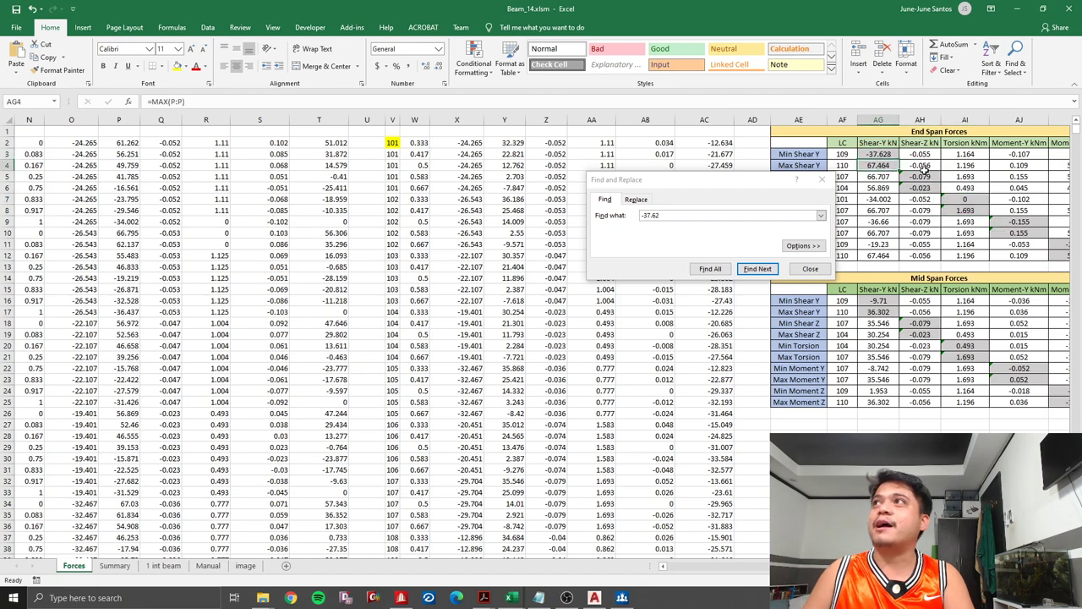
pyautogui.click(922, 188)
# - Move the Find and Replace dialog off the Shear Z tables, then close it
pyautogui.moveTo(765, 183); pyautogui.dragTo(667, 182)
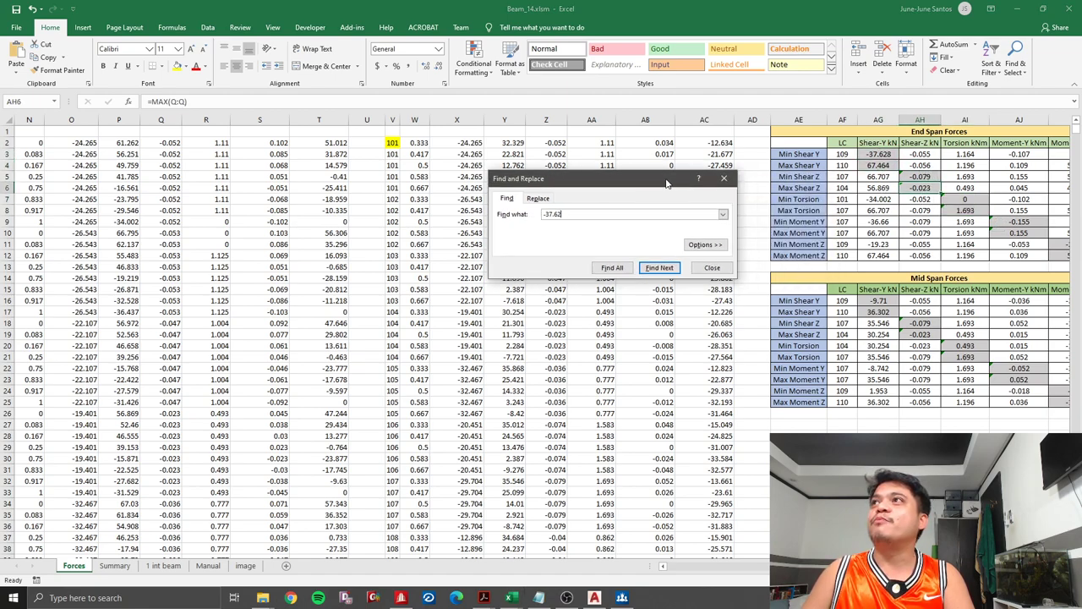
pyautogui.click(816, 176)
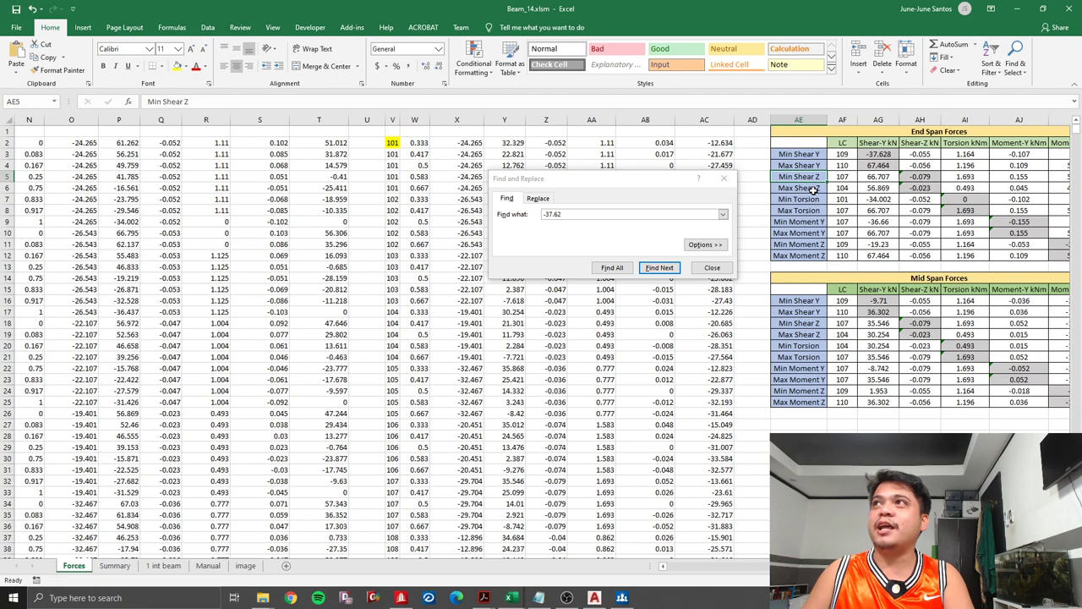
pyautogui.click(813, 188)
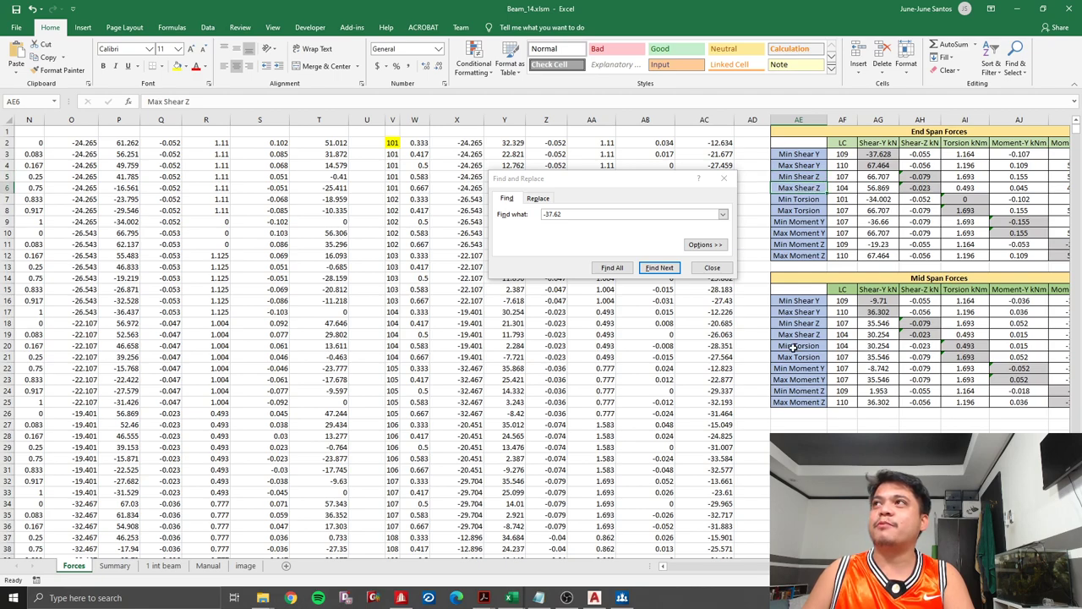
pyautogui.hscroll(2, 542, 338)
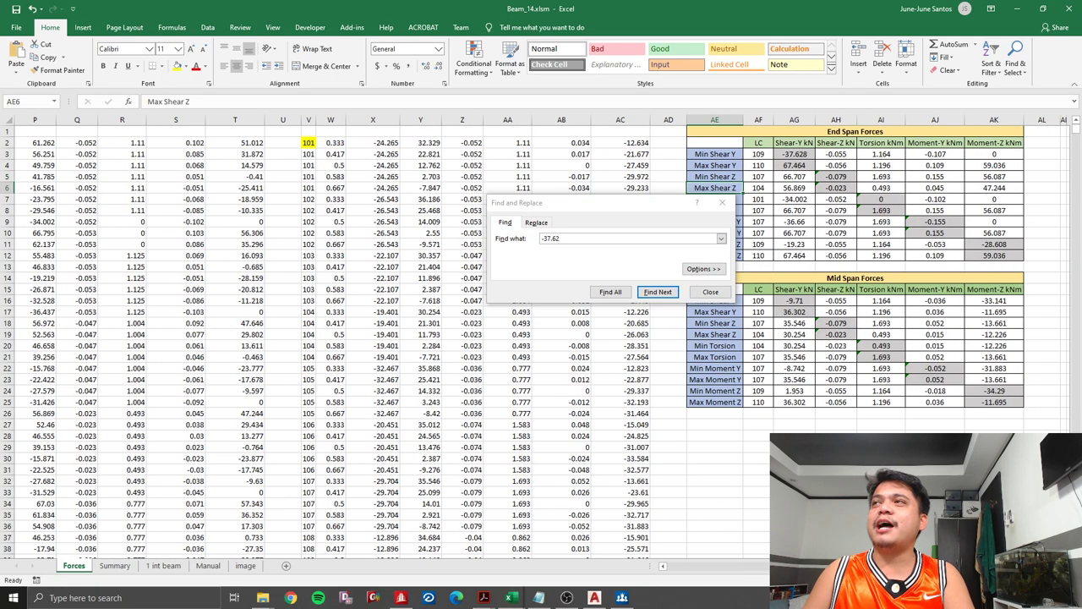
pyautogui.moveTo(641, 205); pyautogui.dragTo(556, 204)
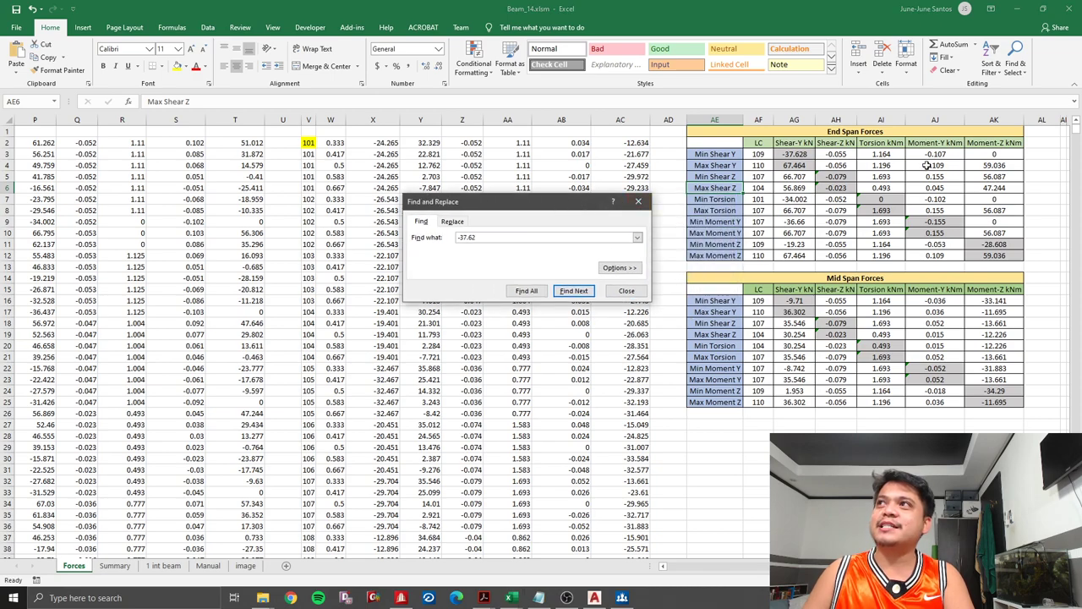
pyautogui.click(627, 291)
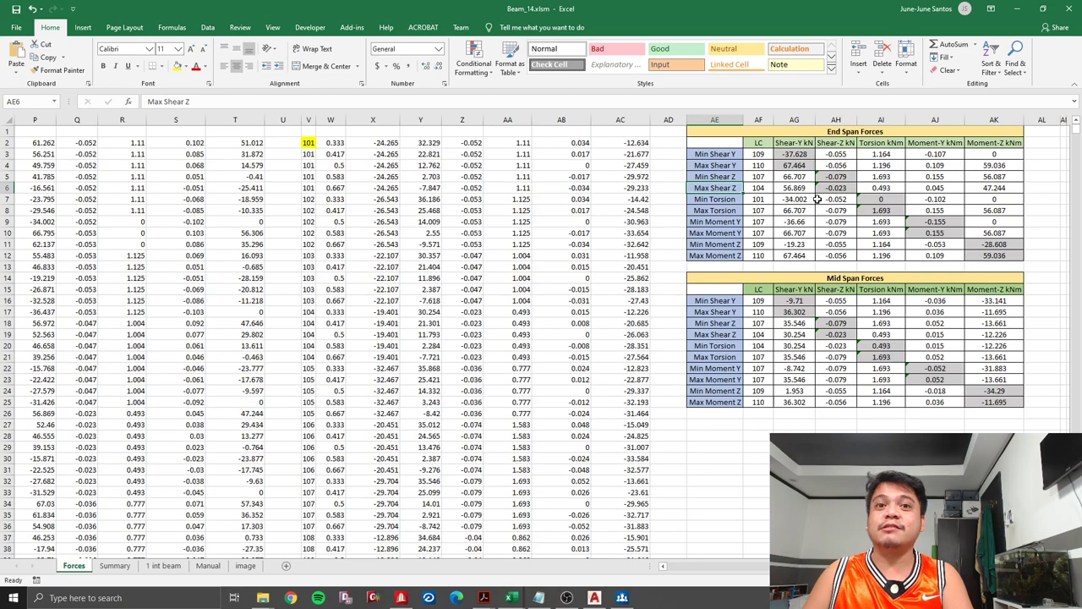
# - Review the Summary sheet's End Span Forces rows, including X15's =Forces!AK3 link
pyautogui.click(115, 564)
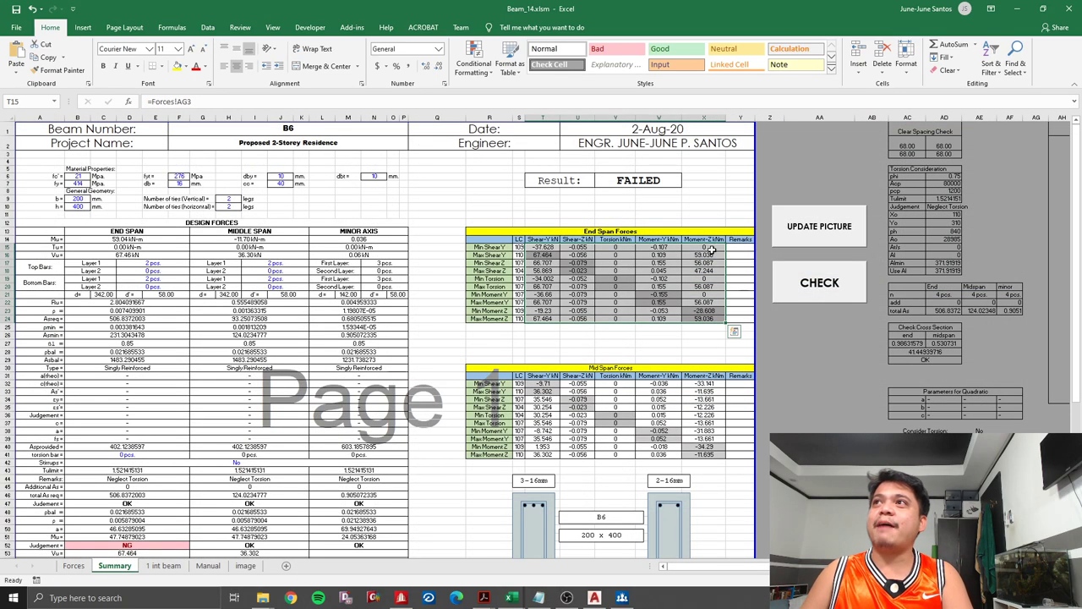
pyautogui.click(740, 311)
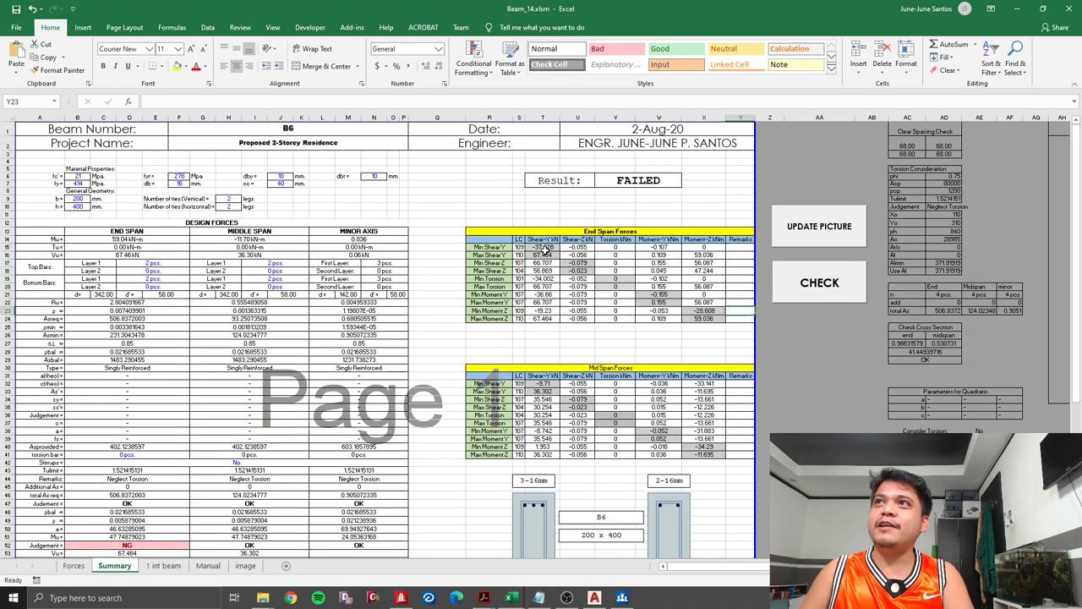
pyautogui.moveTo(545, 247); pyautogui.dragTo(731, 252)
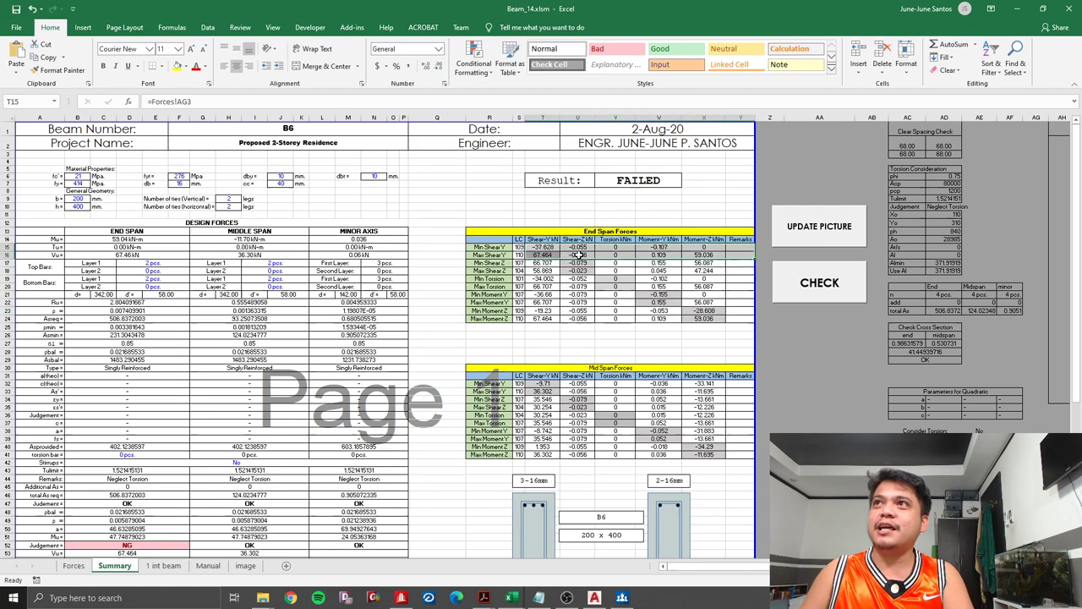
pyautogui.click(707, 344)
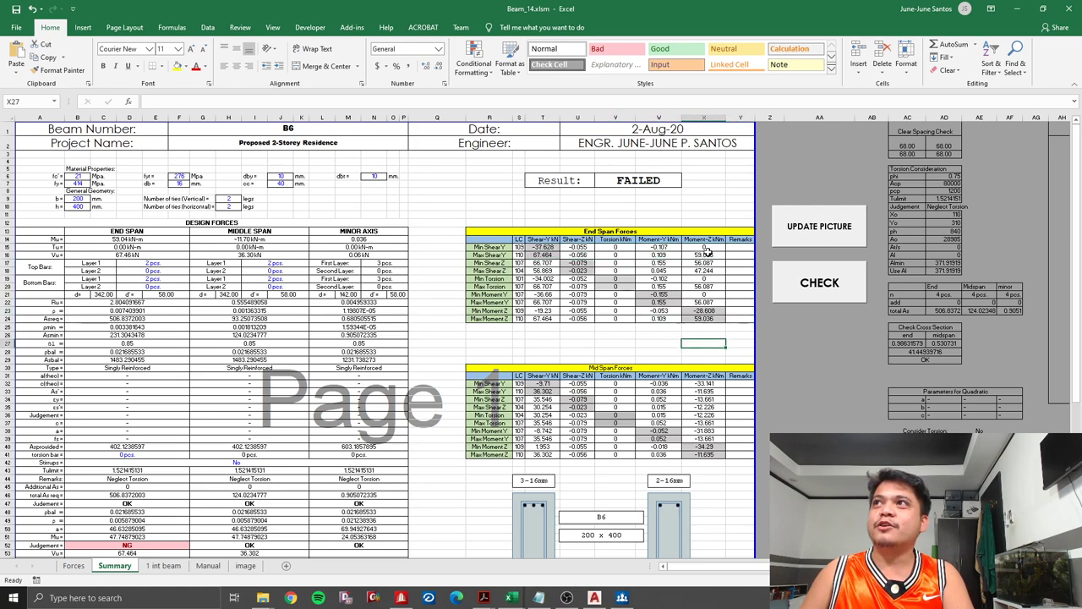
pyautogui.click(707, 247)
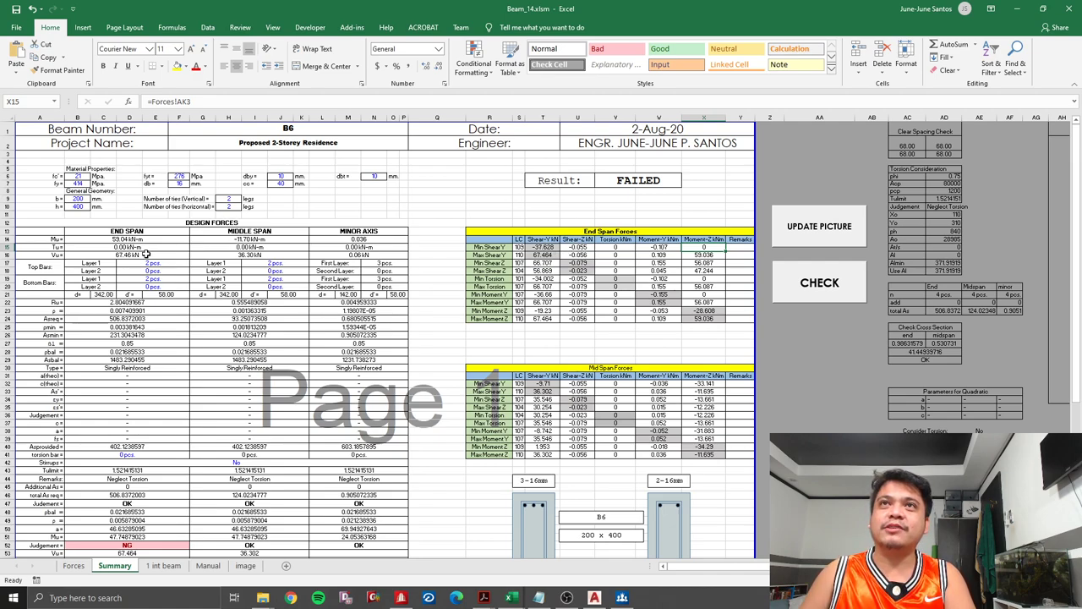
pyautogui.click(766, 349)
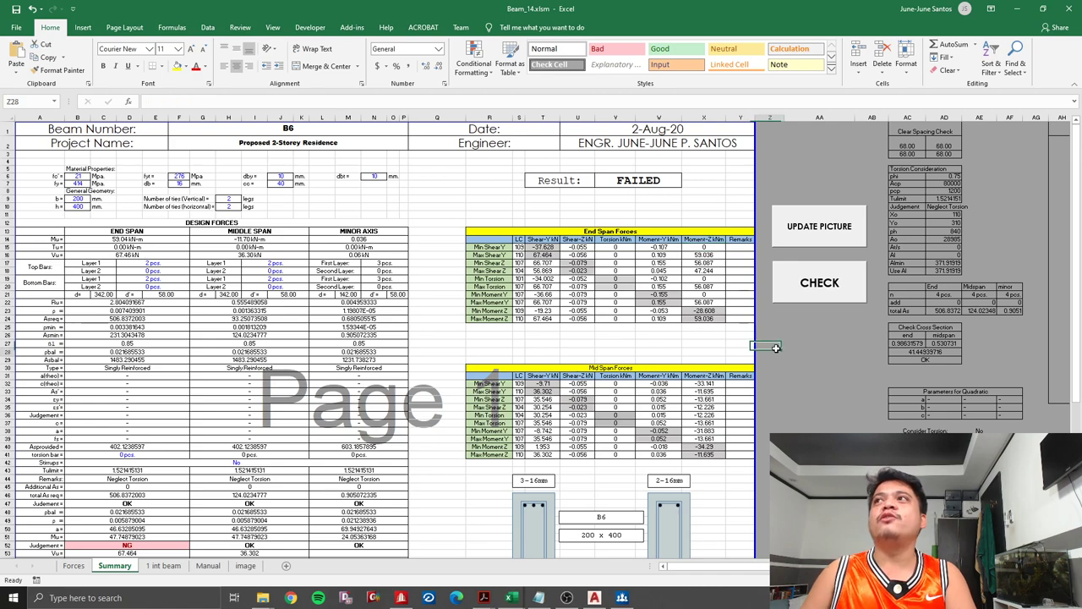
# - Open the CHECK button's empty Button15_Click macro in Module9 and move the VBA editor aside
pyautogui.rightClick(818, 291)
pyautogui.click(852, 378)
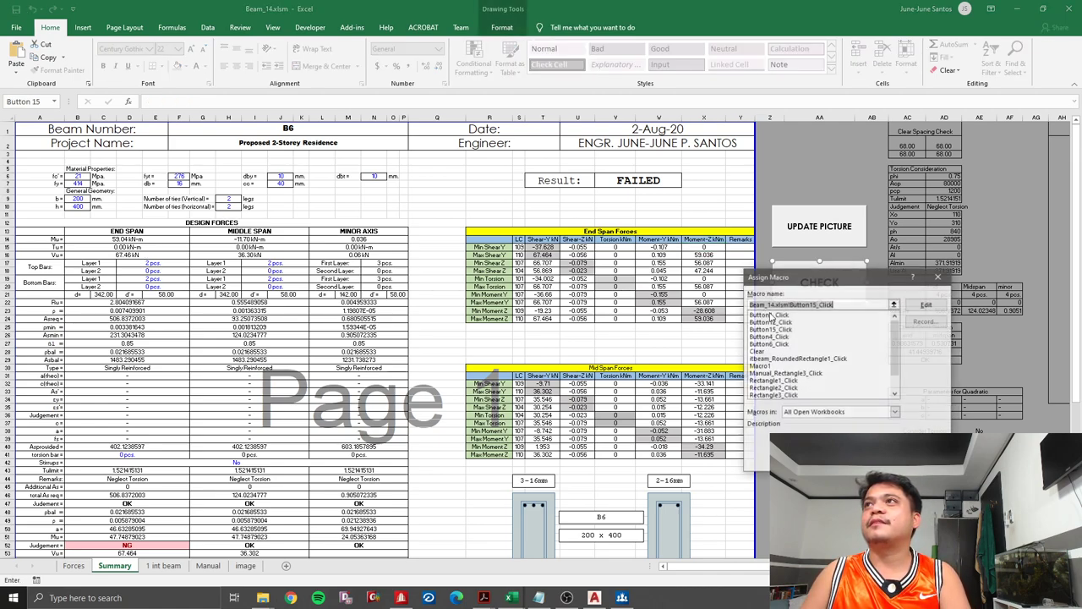
pyautogui.click(927, 308)
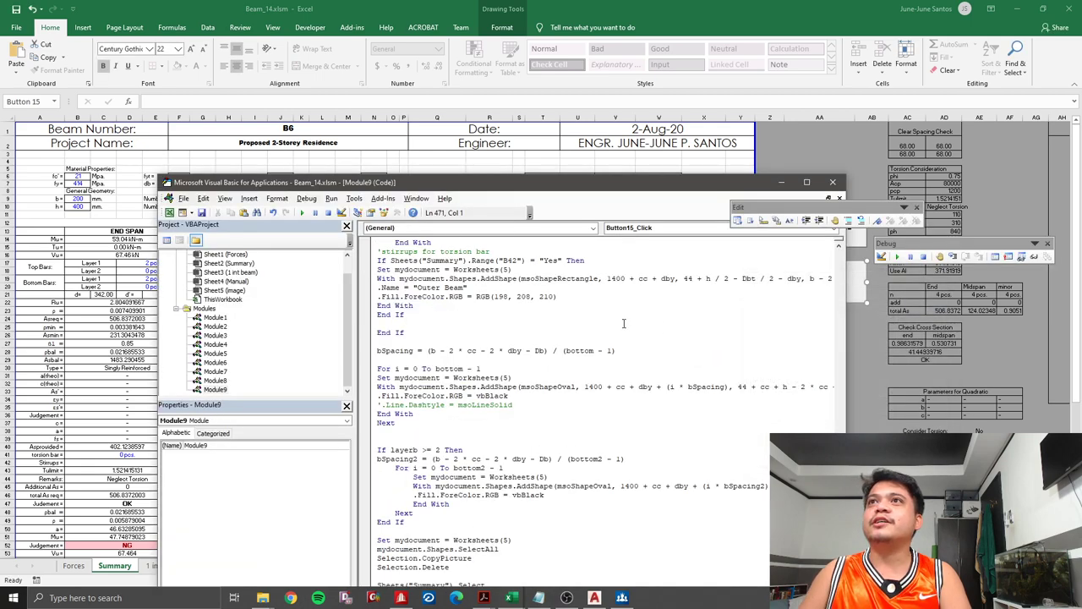
pyautogui.moveTo(508, 182); pyautogui.dragTo(670, 77)
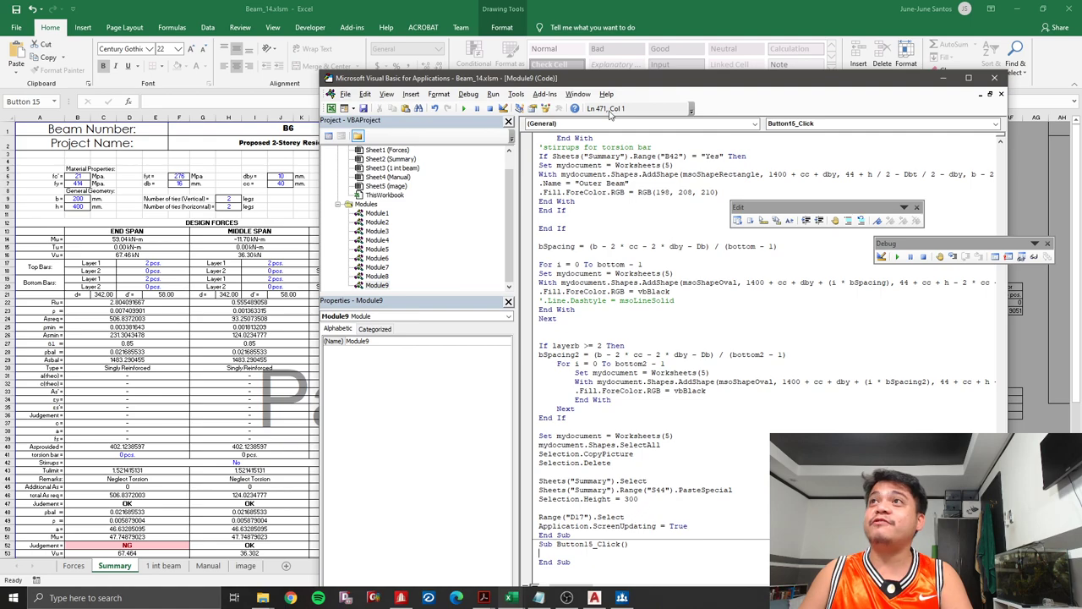
pyautogui.moveTo(633, 83); pyautogui.dragTo(686, 52)
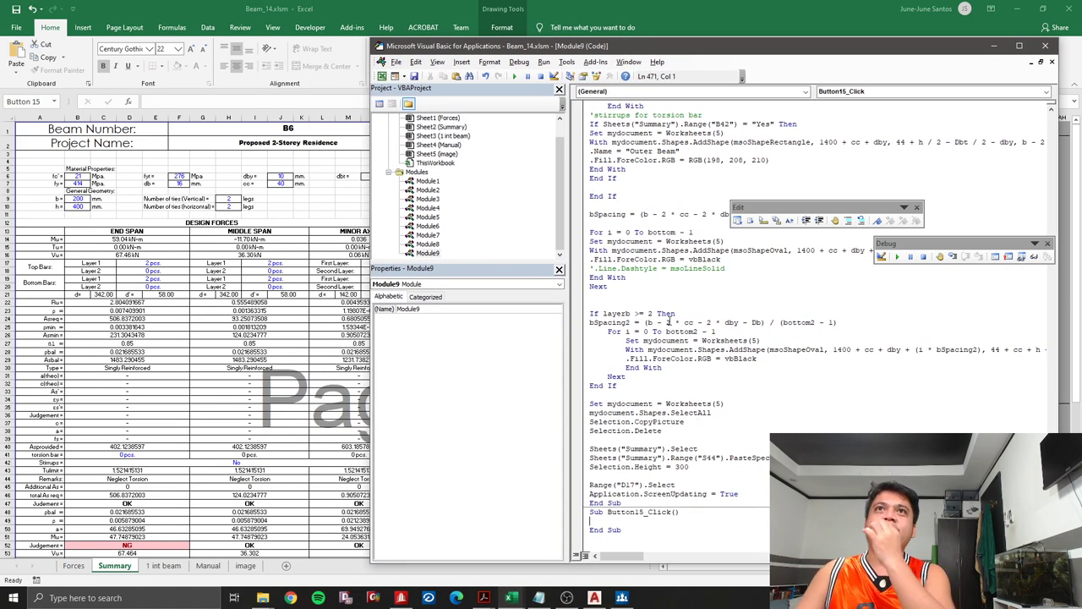
pyautogui.moveTo(686, 50)
pyautogui.mouseDown()
pyautogui.moveTo(782, 56)
pyautogui.moveTo(758, 180)
pyautogui.moveTo(780, 75)
pyautogui.mouseUp()
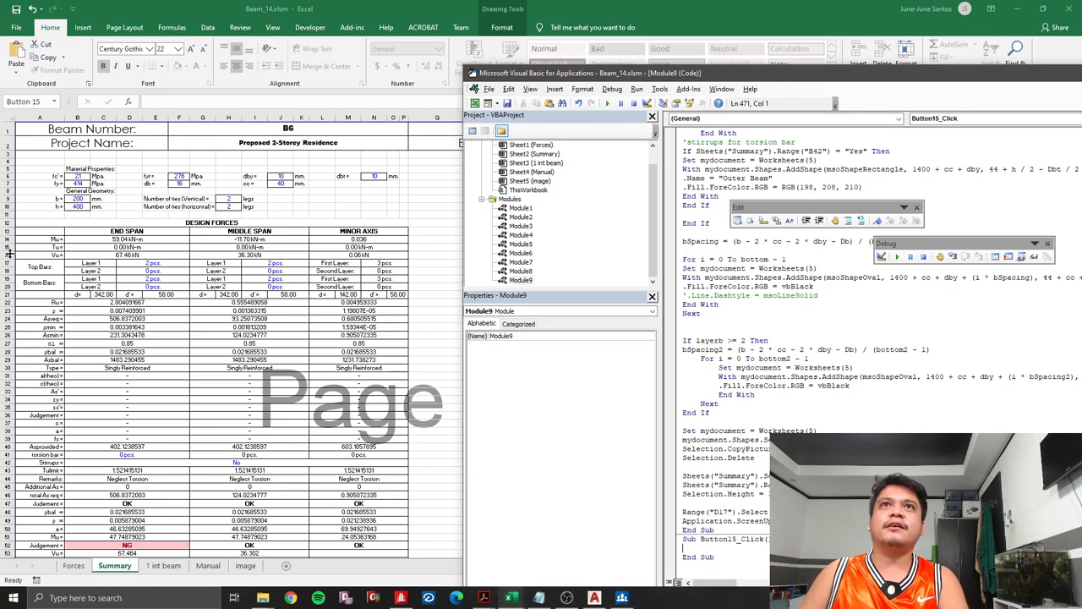
pyautogui.click(5, 246)
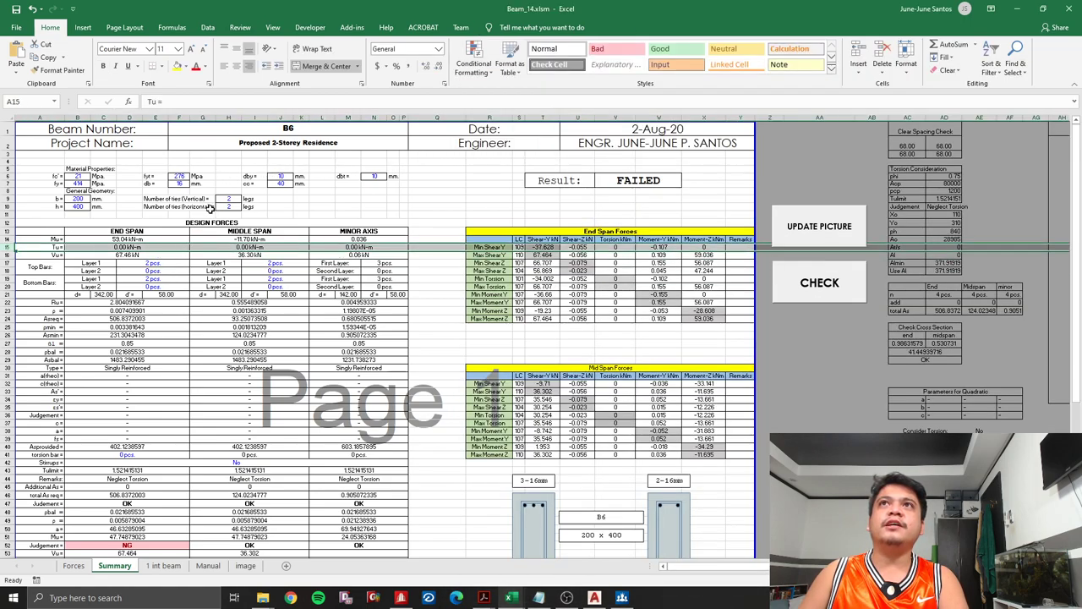
# - Inspect the middle-span forces in G14:G16 (Mu -11.70 kN-m, Vu 36.30 kN) and the Remarks cell
pyautogui.click(208, 248)
pyautogui.hotkey('alt', 'F11')
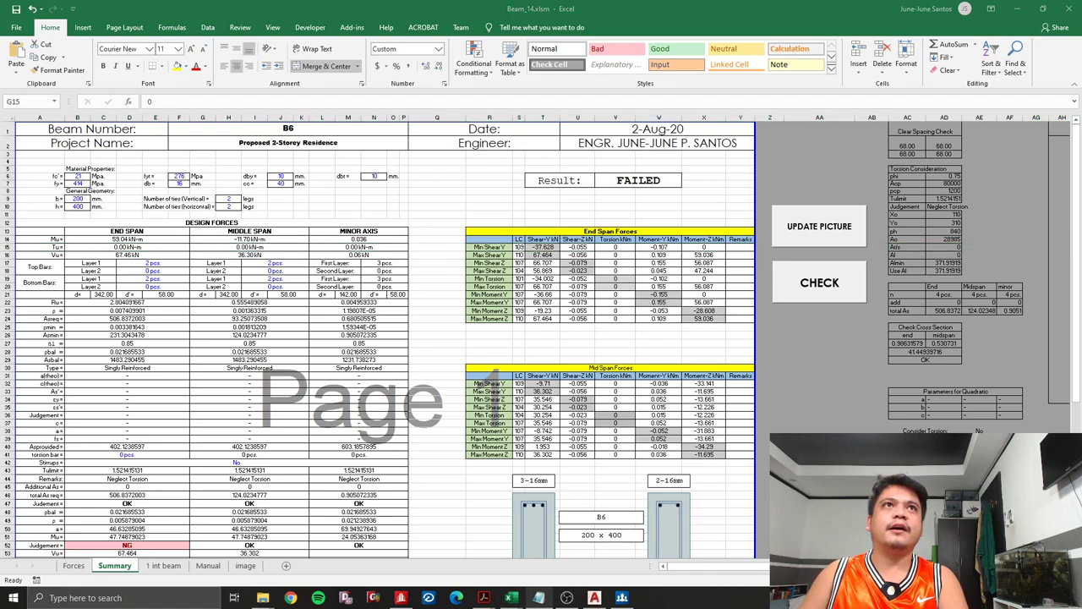
pyautogui.click(740, 247)
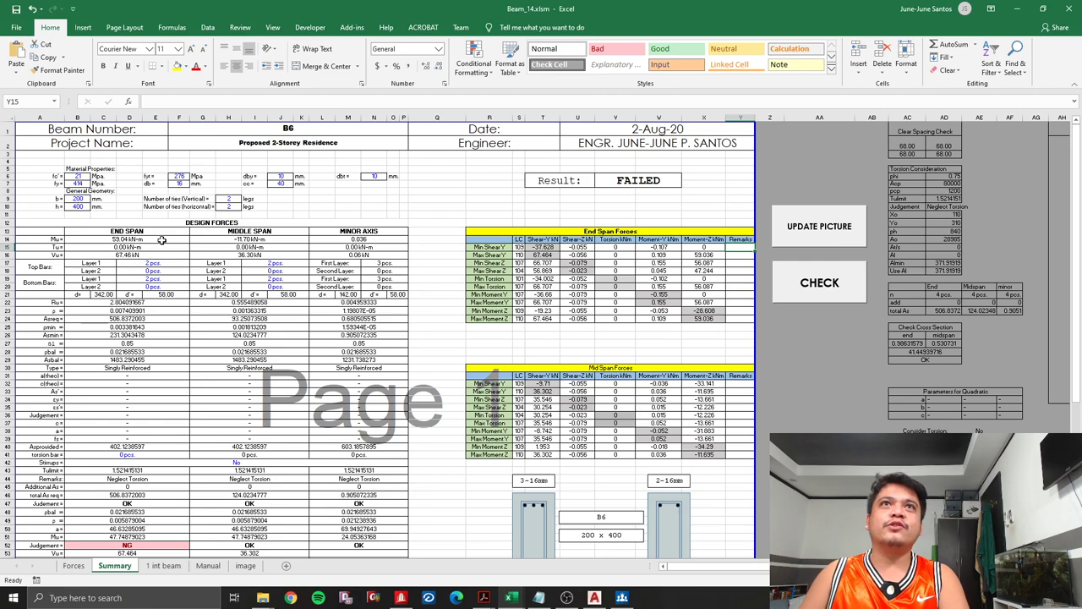
pyautogui.click(219, 240)
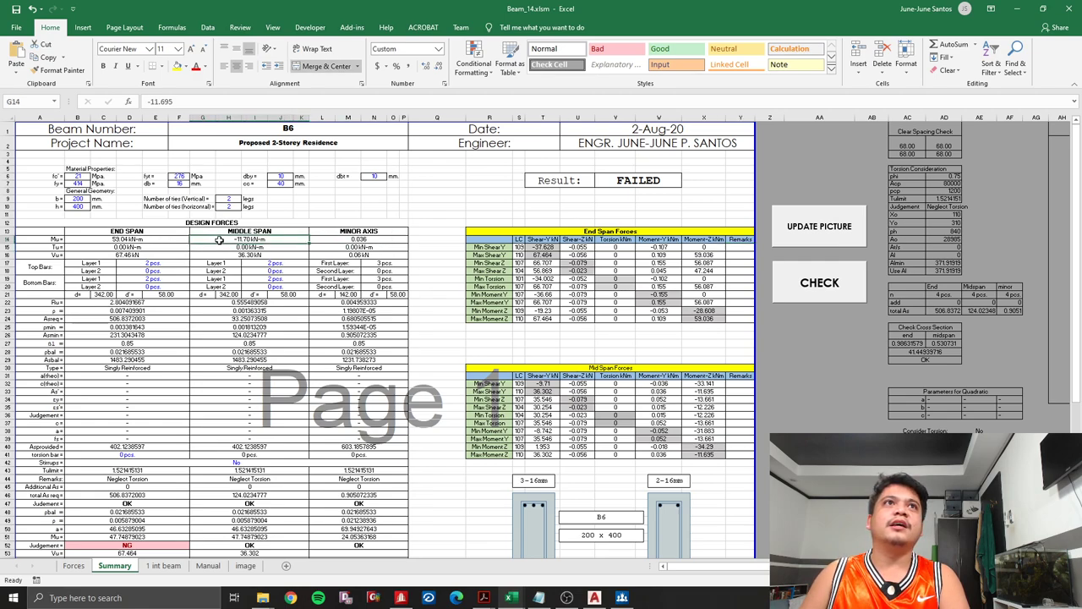
pyautogui.click(215, 248)
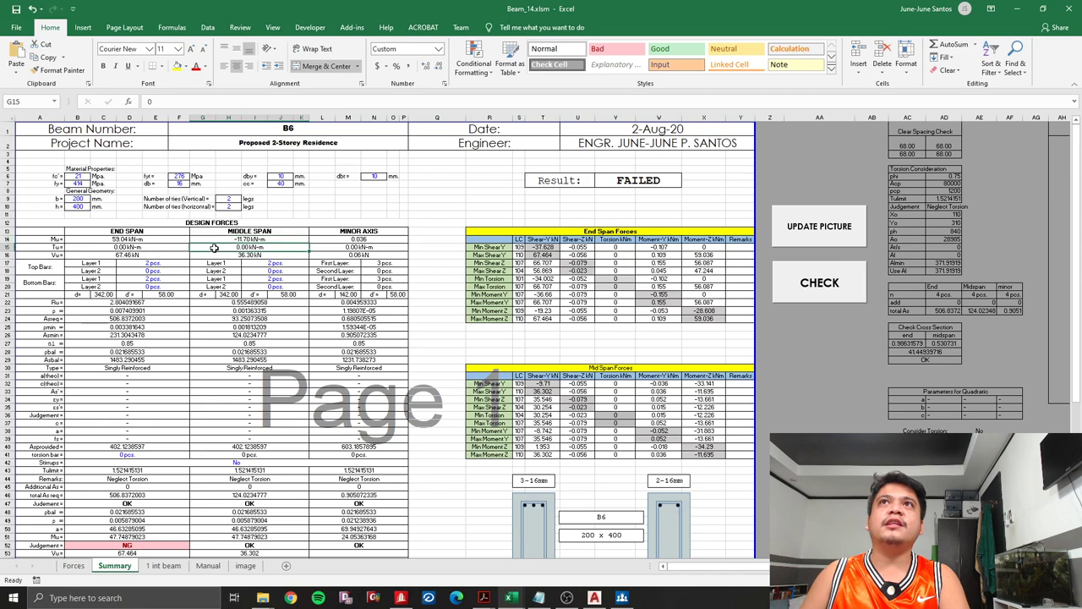
pyautogui.click(216, 254)
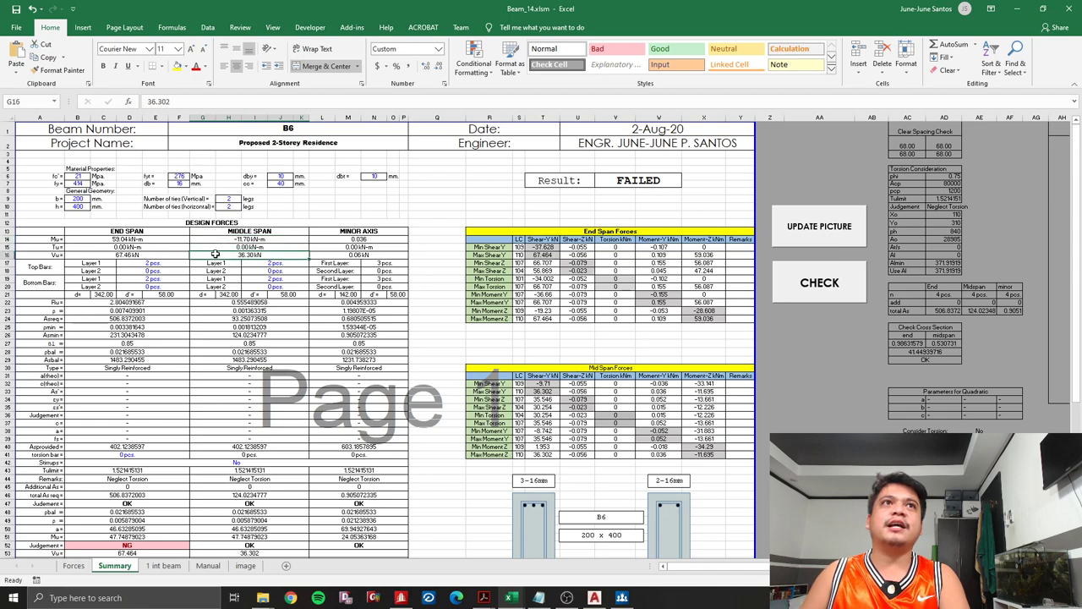
pyautogui.moveTo(216, 240); pyautogui.dragTo(216, 253)
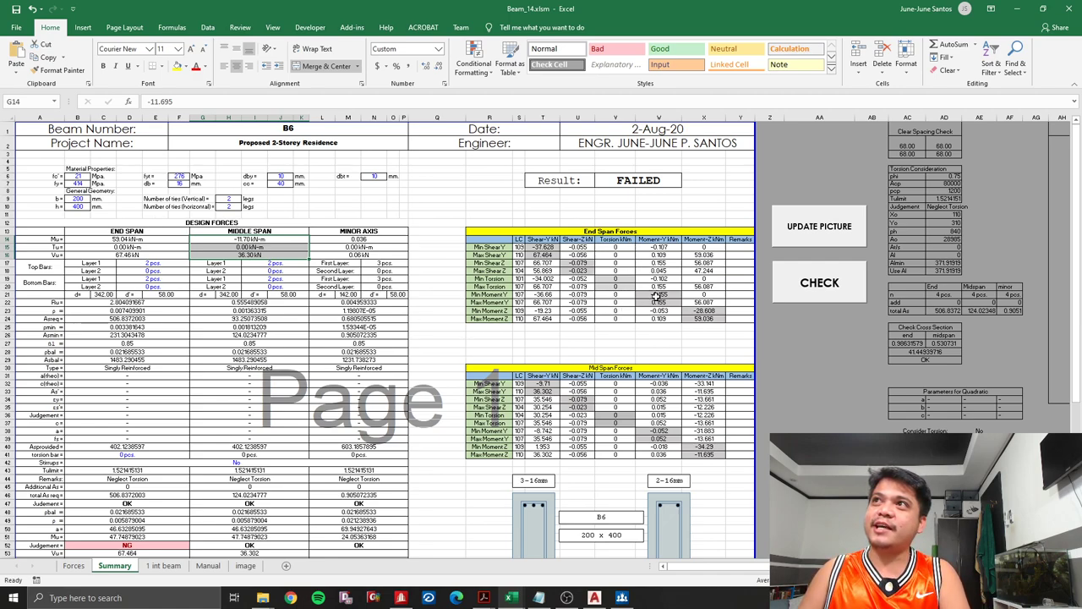
# - Write the Range("G14") = "" clearing line in the CHECK macro
pyautogui.rightClick(838, 298)
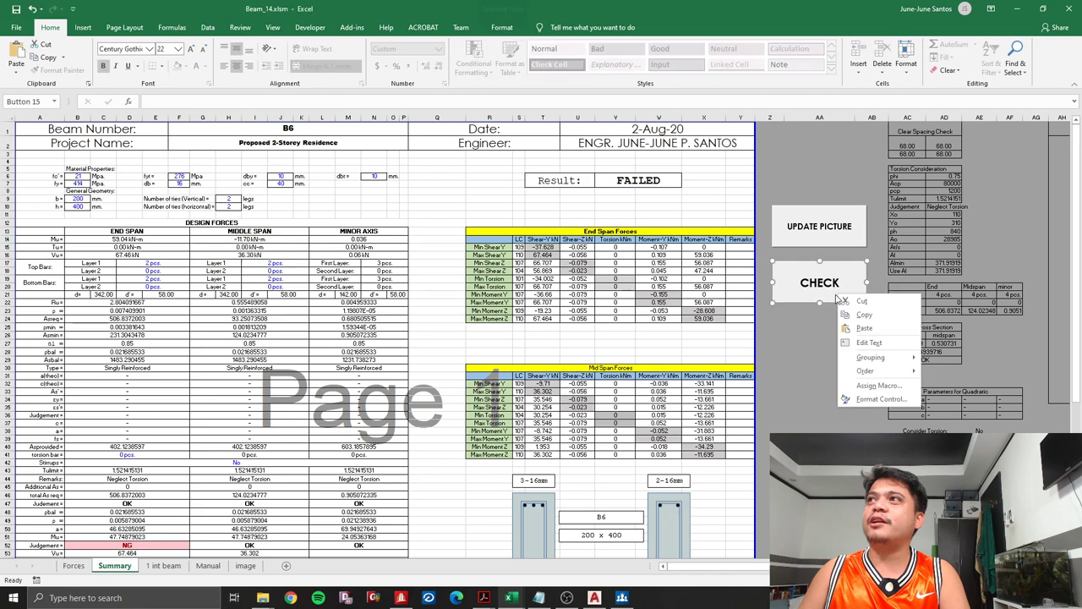
pyautogui.click(879, 385)
pyautogui.click(938, 308)
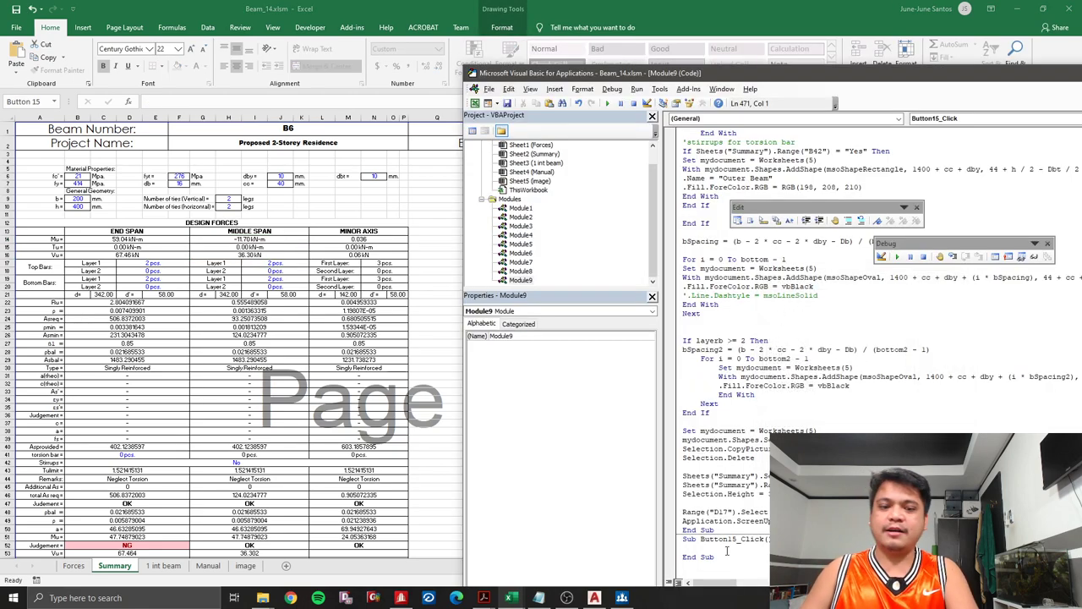
pyautogui.write('Range')
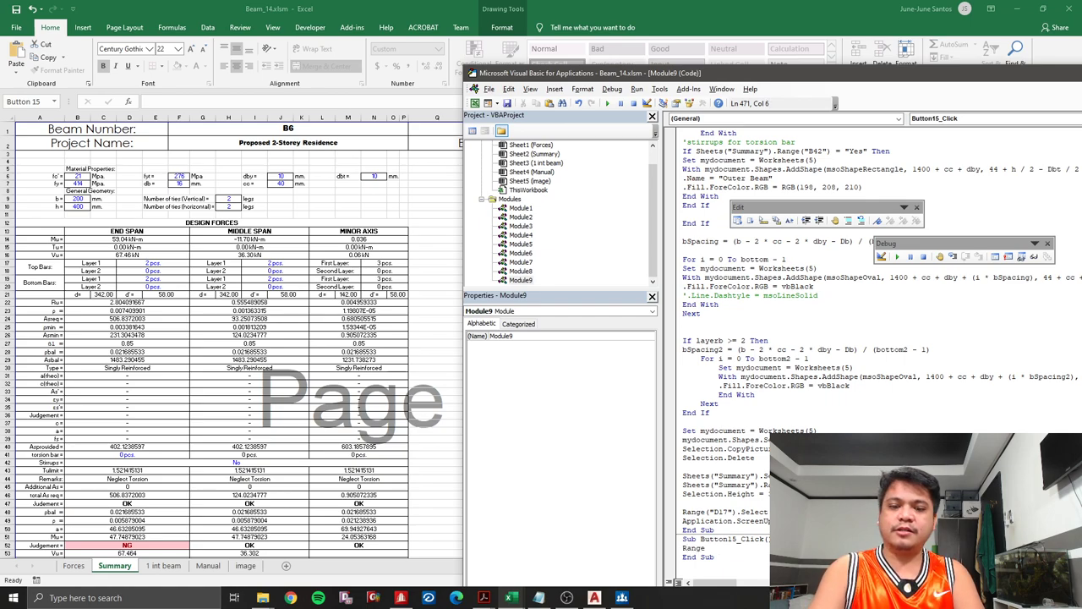
pyautogui.write('("G1')
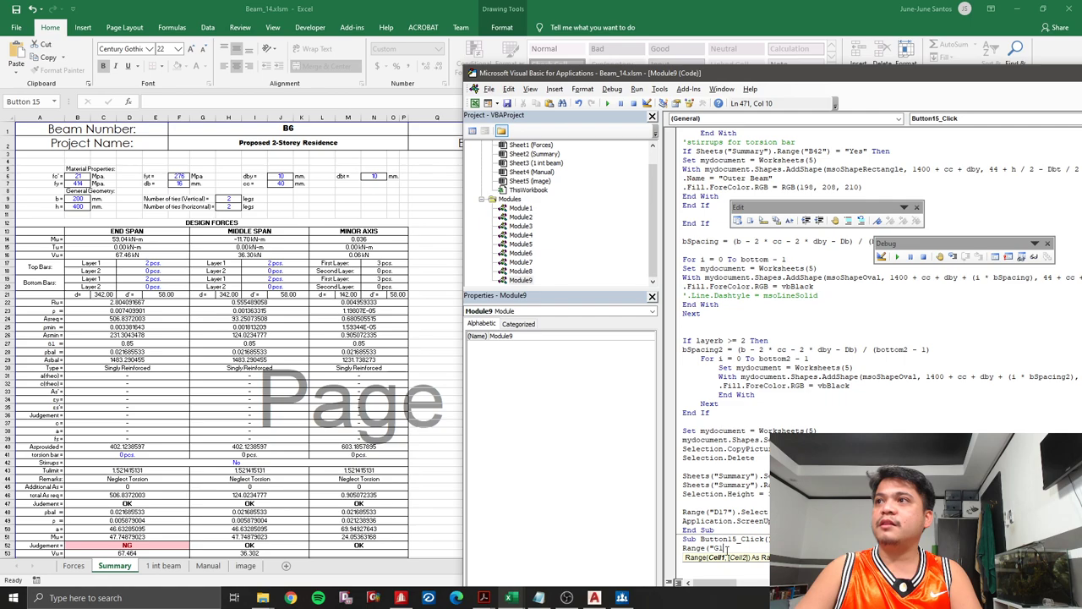
pyautogui.write('4") = ""')
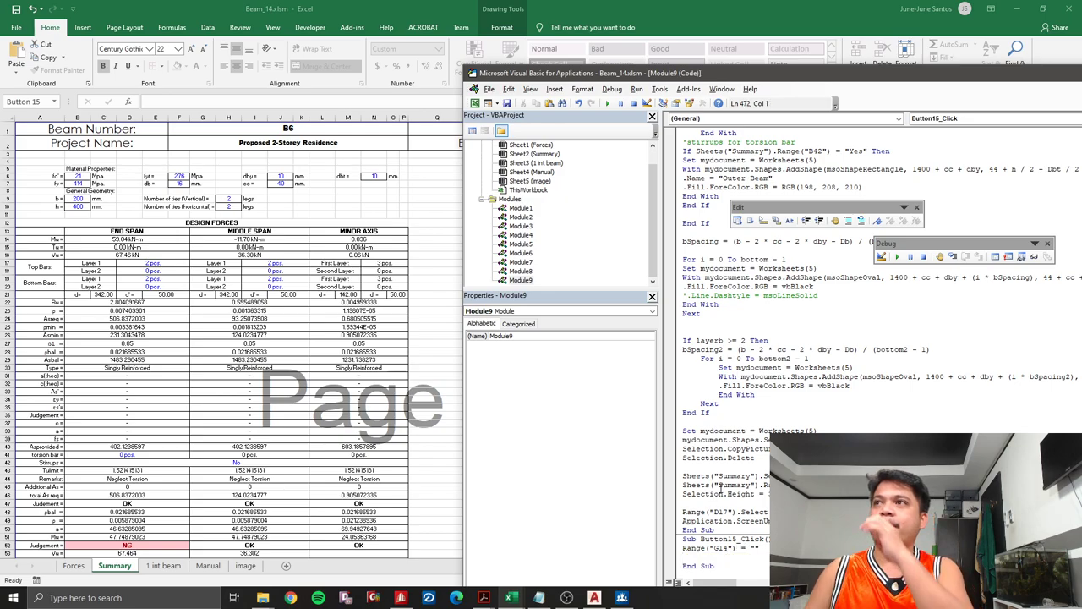
pyautogui.press('Return')
pyautogui.moveTo(801, 76); pyautogui.dragTo(477, 62)
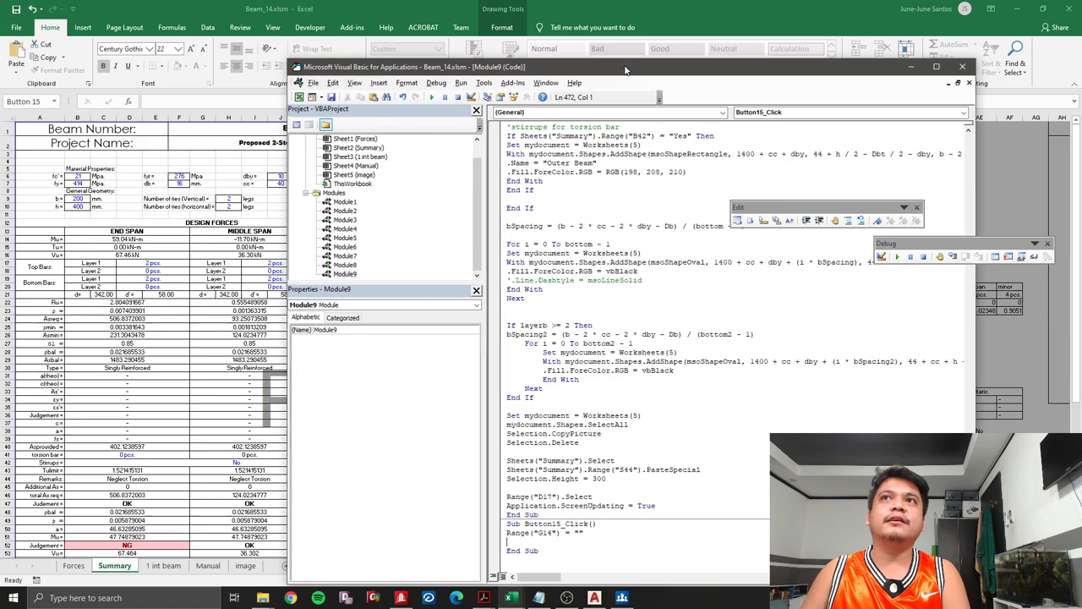
pyautogui.moveTo(477, 62); pyautogui.dragTo(630, 59)
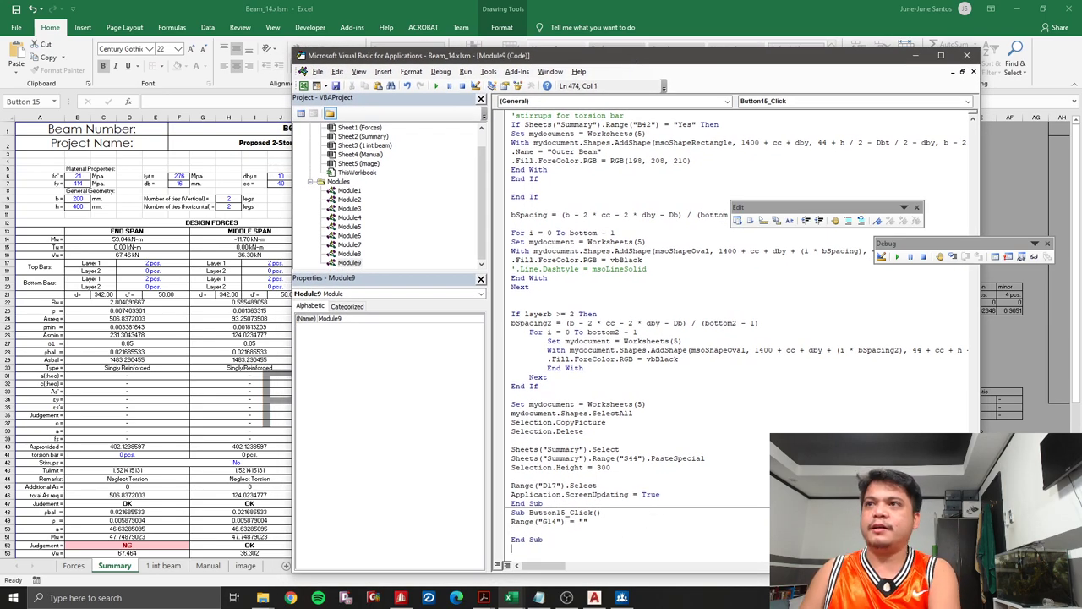
pyautogui.press('Down')
pyautogui.press('Down')
pyautogui.press('Down')
pyautogui.press('Down')
pyautogui.press('Down')
pyautogui.press('Down')
pyautogui.press('Down')
pyautogui.press('Down')
pyautogui.press('Down')
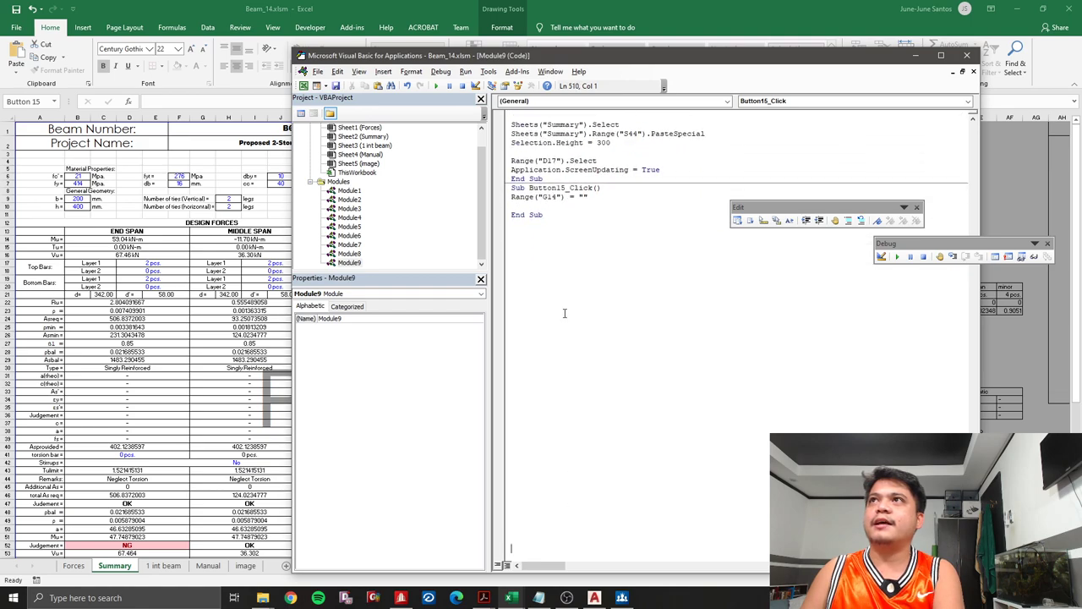
pyautogui.moveTo(565, 58); pyautogui.dragTo(727, 26)
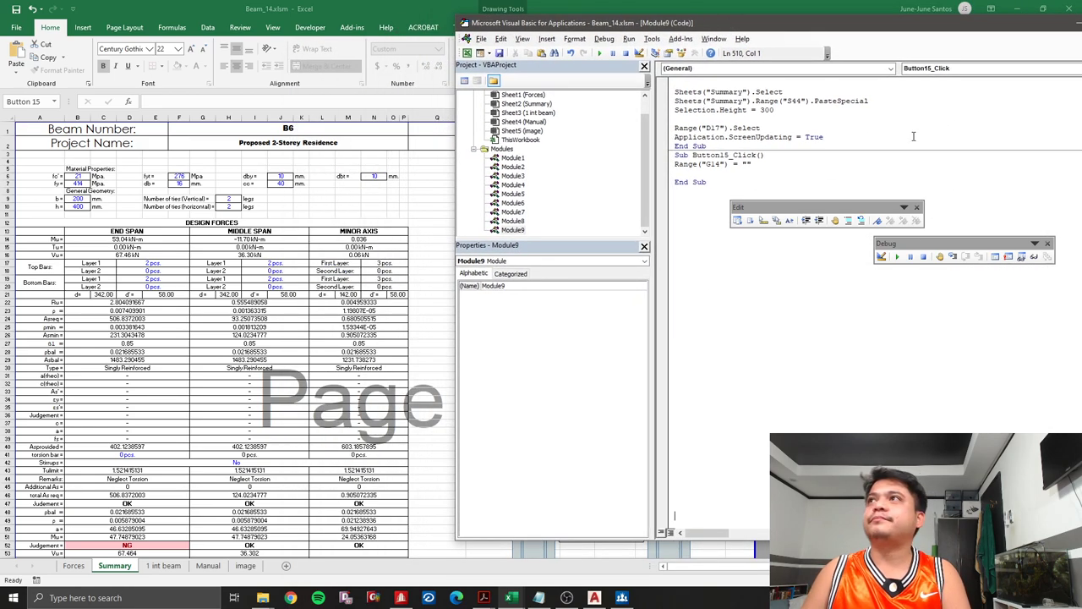
# - Duplicate the G14 clearing line into G15 and G16 clearing lines
pyautogui.moveTo(753, 164); pyautogui.dragTo(676, 169)
pyautogui.hotkey('ctrl', 'c')
pyautogui.click(680, 173)
pyautogui.hotkey('ctrl', 'v')
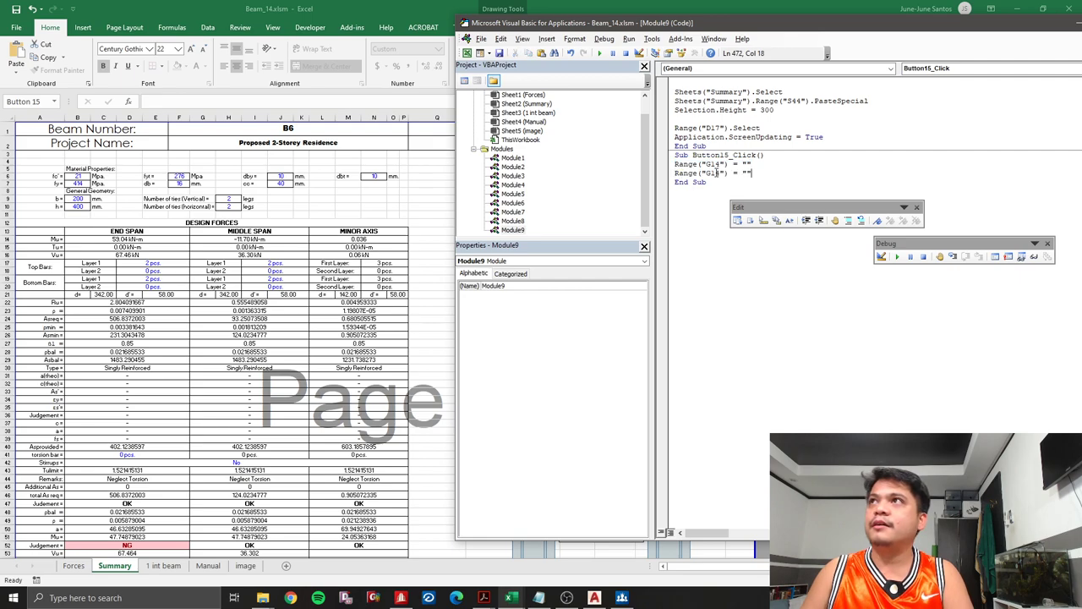
pyautogui.press('Delete')
pyautogui.write('5')
pyautogui.click(753, 173)
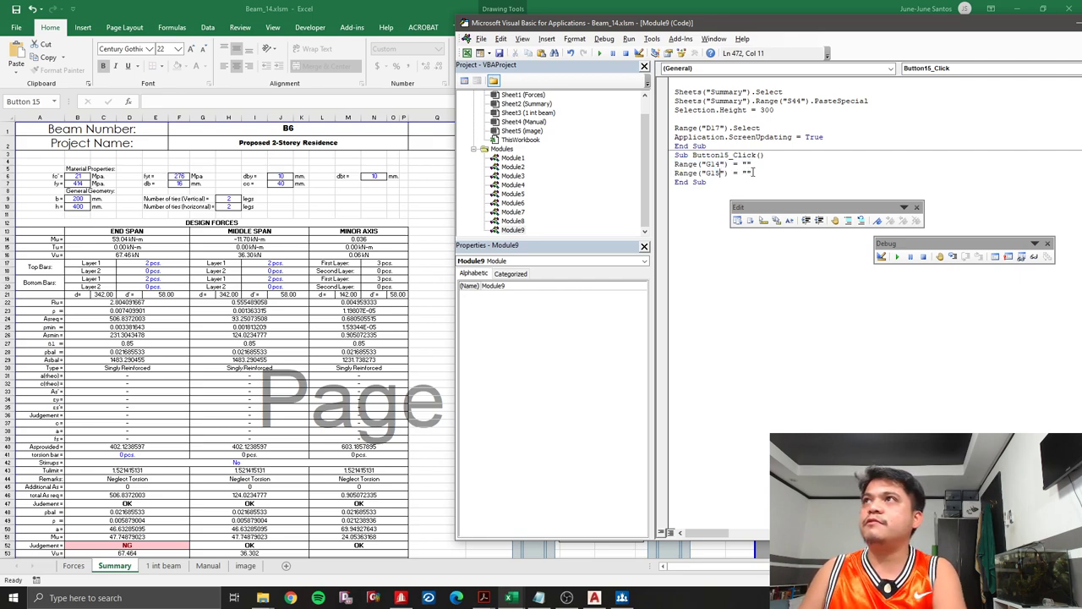
pyautogui.press('Return')
pyautogui.hotkey('ctrl', 'v')
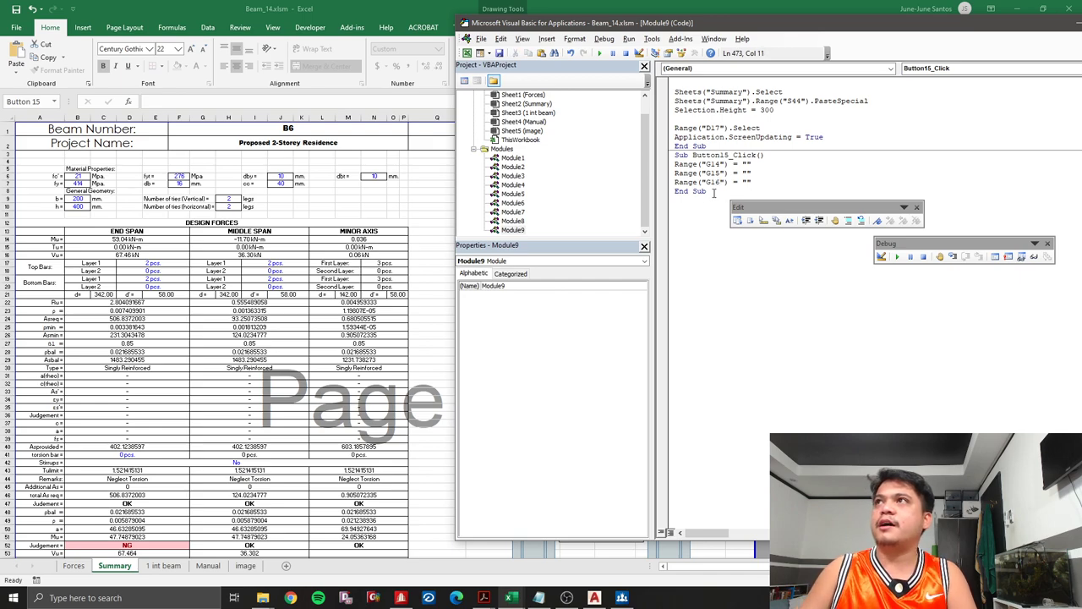
pyautogui.click(320, 301)
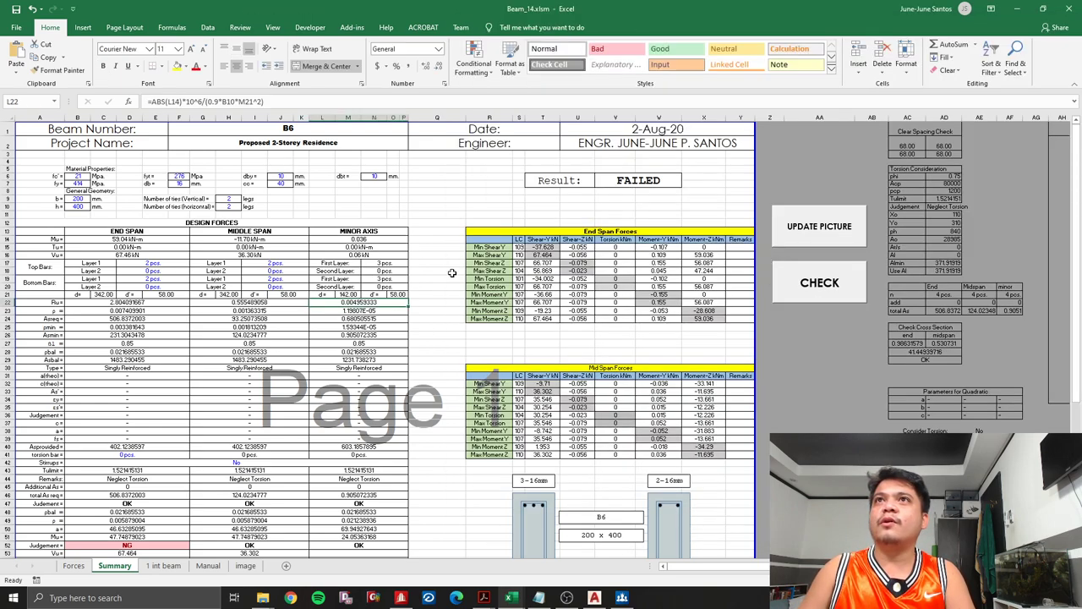
# - Run CHECK to blank G14:G16, then add a 'computation comment line after the clearing lines
pyautogui.click(824, 299)
pyautogui.moveTo(253, 239); pyautogui.dragTo(253, 250)
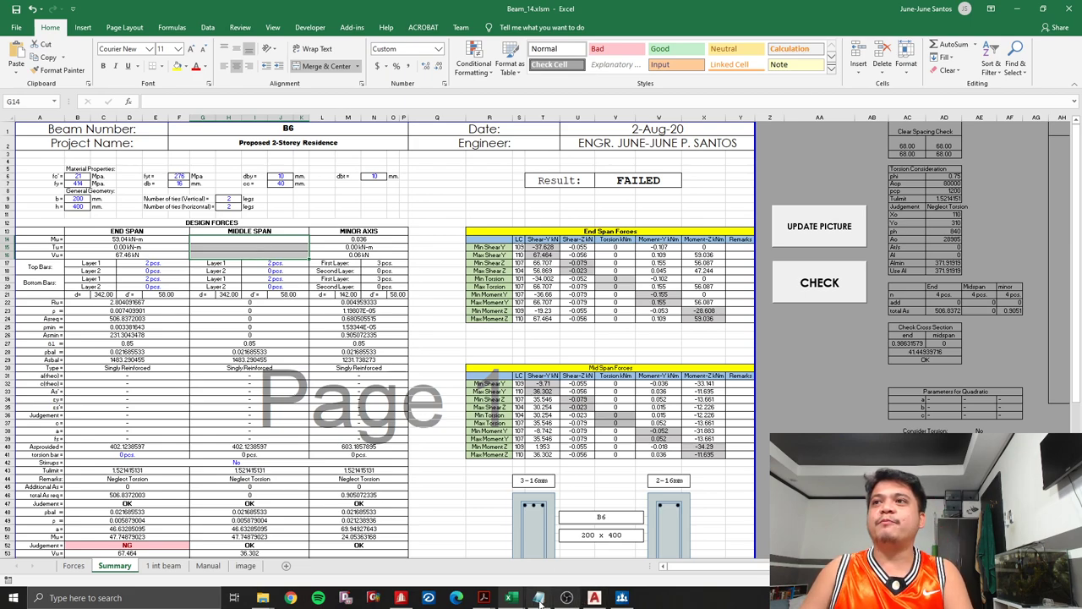
pyautogui.moveTo(511, 598)
pyautogui.click(566, 577)
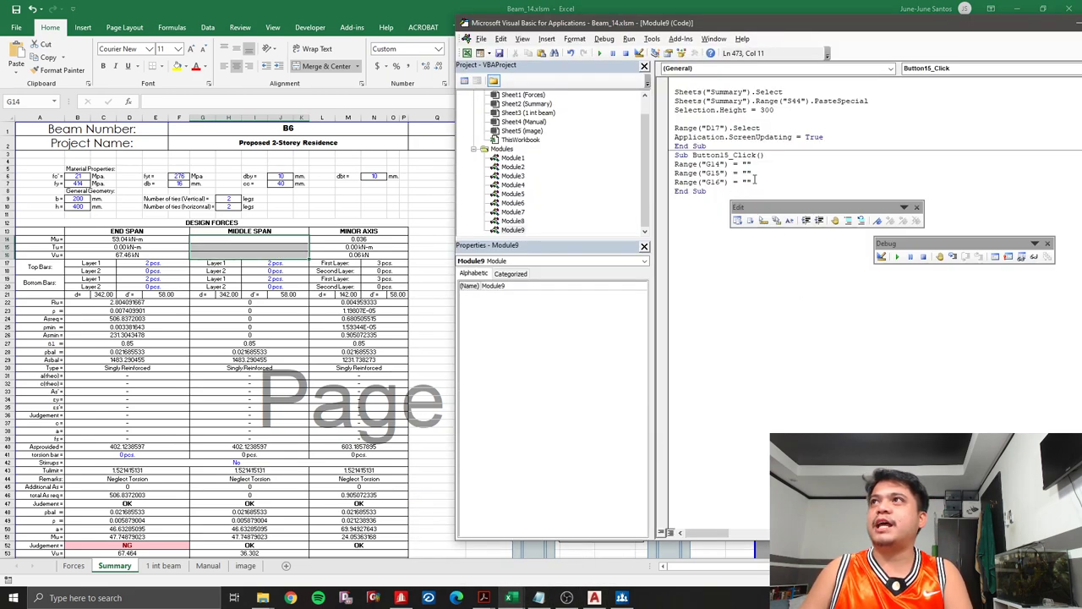
pyautogui.click(755, 181)
pyautogui.press('Return')
pyautogui.write("'compu")
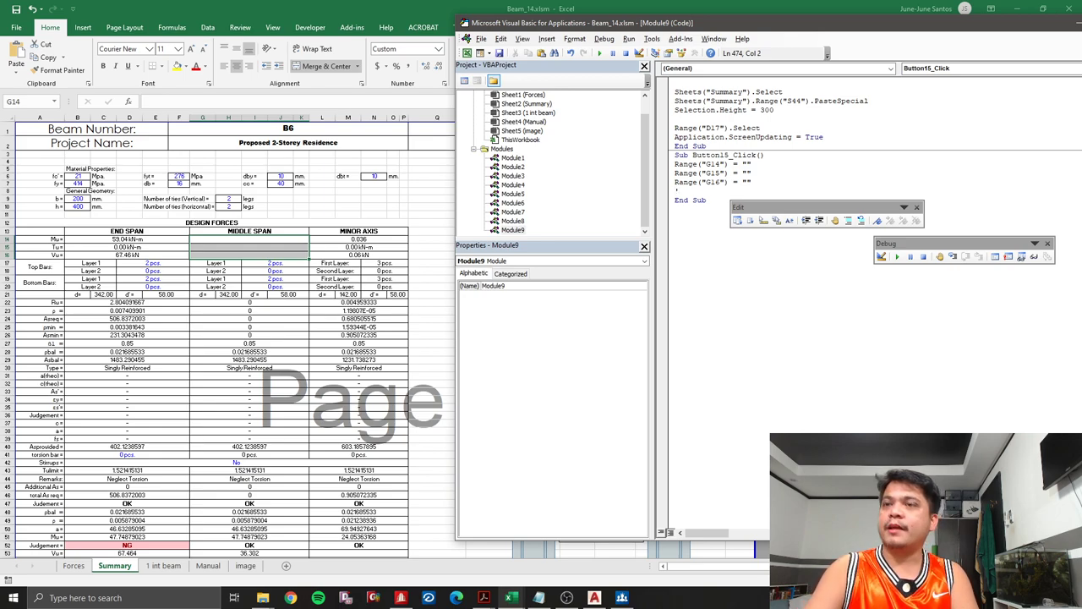
pyautogui.write('tation')
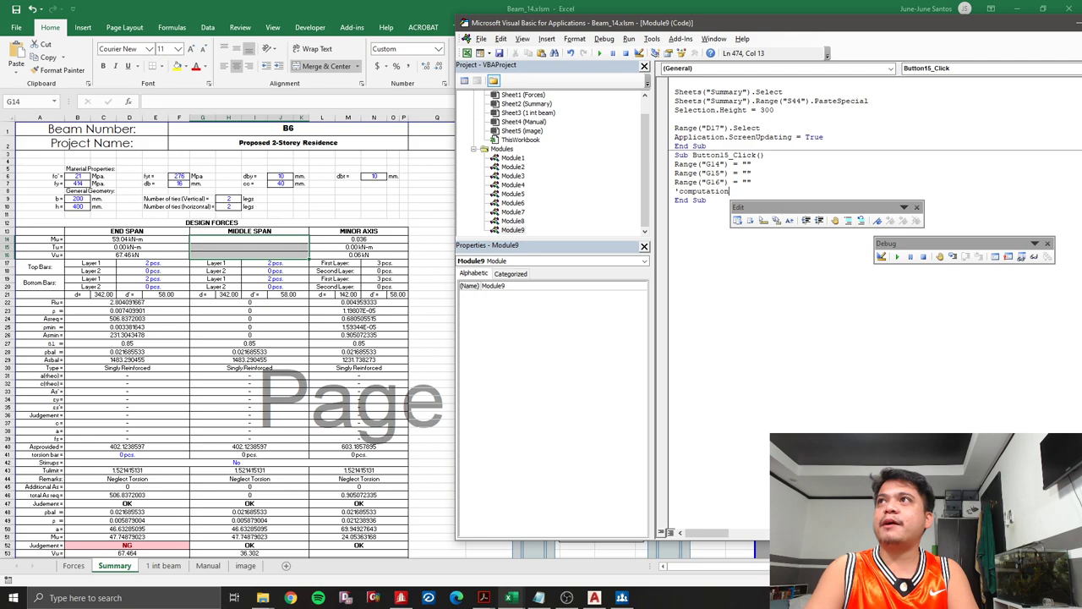
pyautogui.press('Return')
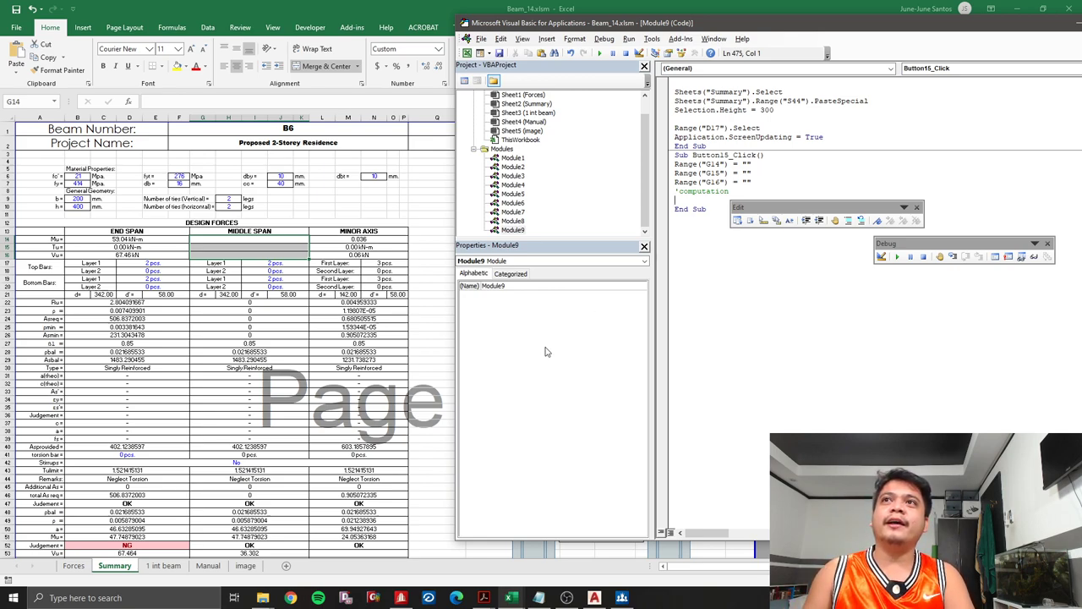
# - Select the Remarks cells Y15:Y23 on the Summary sheet
pyautogui.click(384, 383)
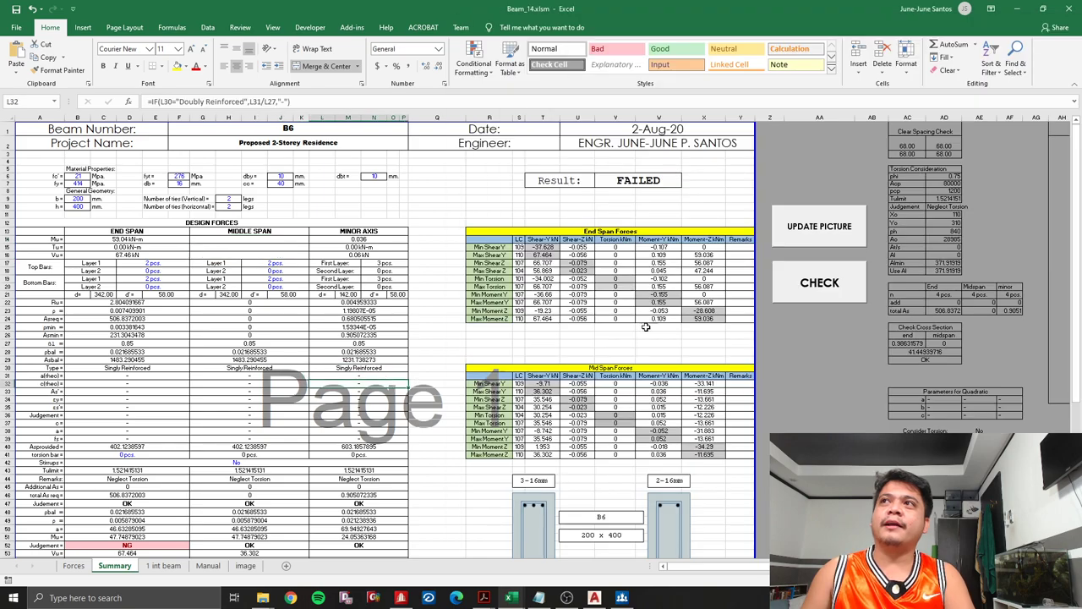
pyautogui.click(739, 249)
pyautogui.moveTo(739, 247); pyautogui.dragTo(739, 320)
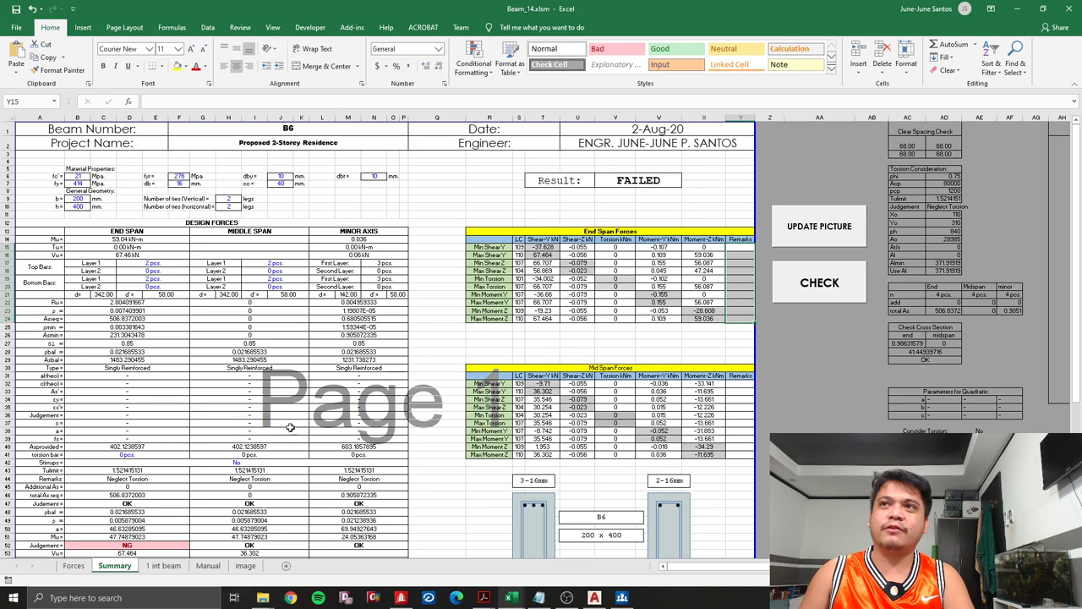
# - Add a For i = 15 To 24 loop with a partial Range("B14") = cells(i, line
pyautogui.moveTo(511, 598)
pyautogui.click(576, 542)
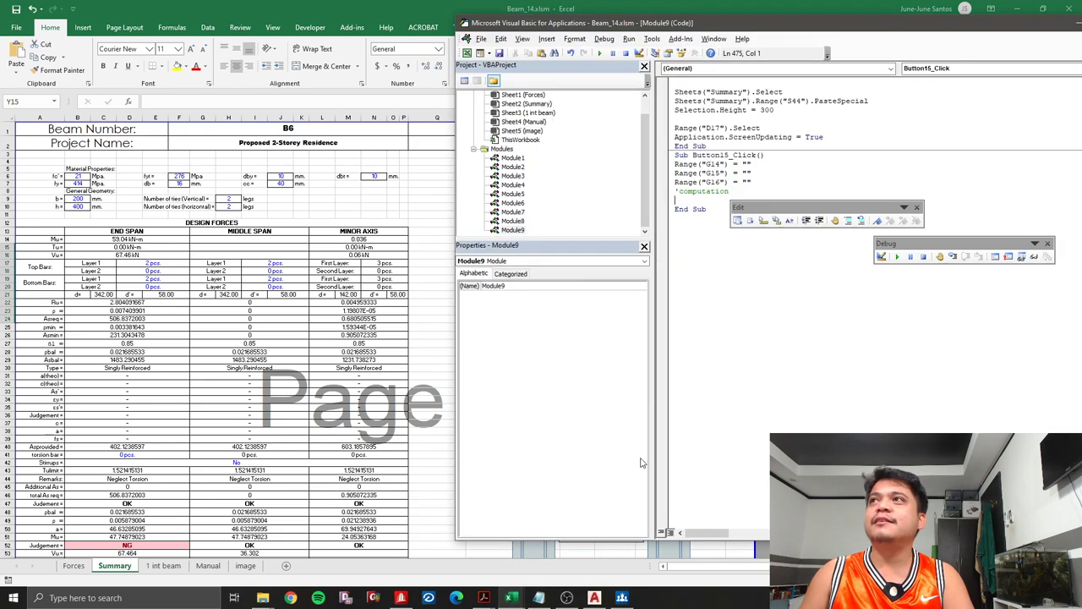
pyautogui.press('Return')
pyautogui.write("'")
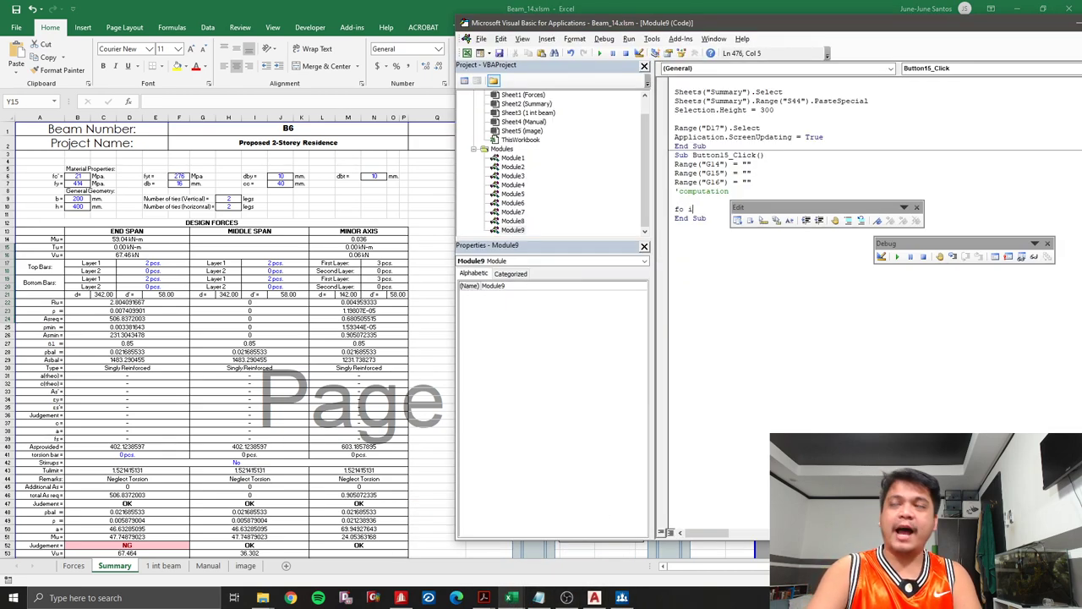
pyautogui.write('r')
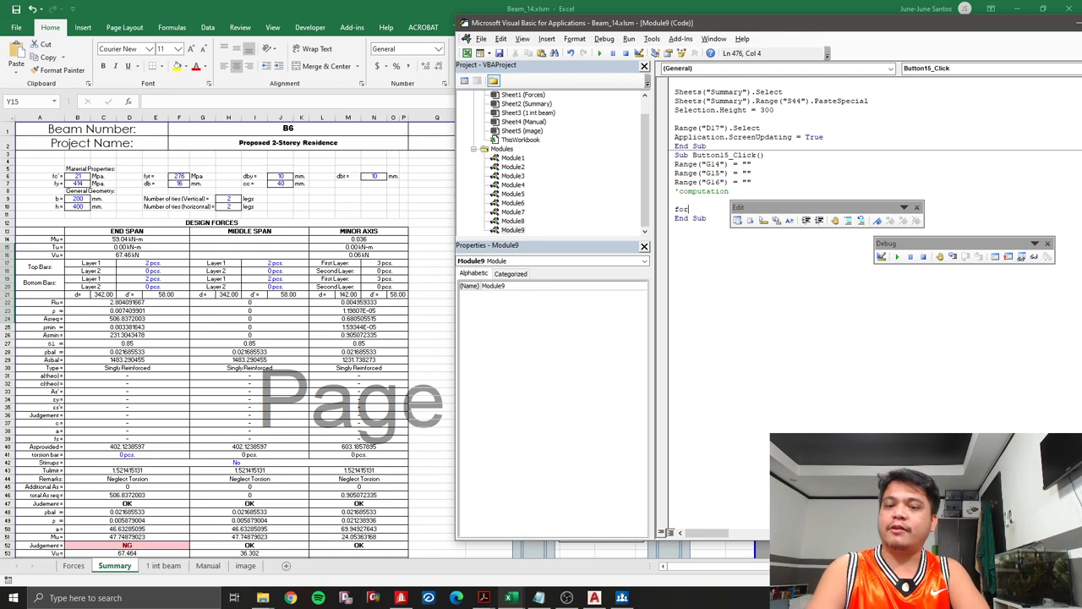
pyautogui.write(' i ')
pyautogui.write('= 15 t')
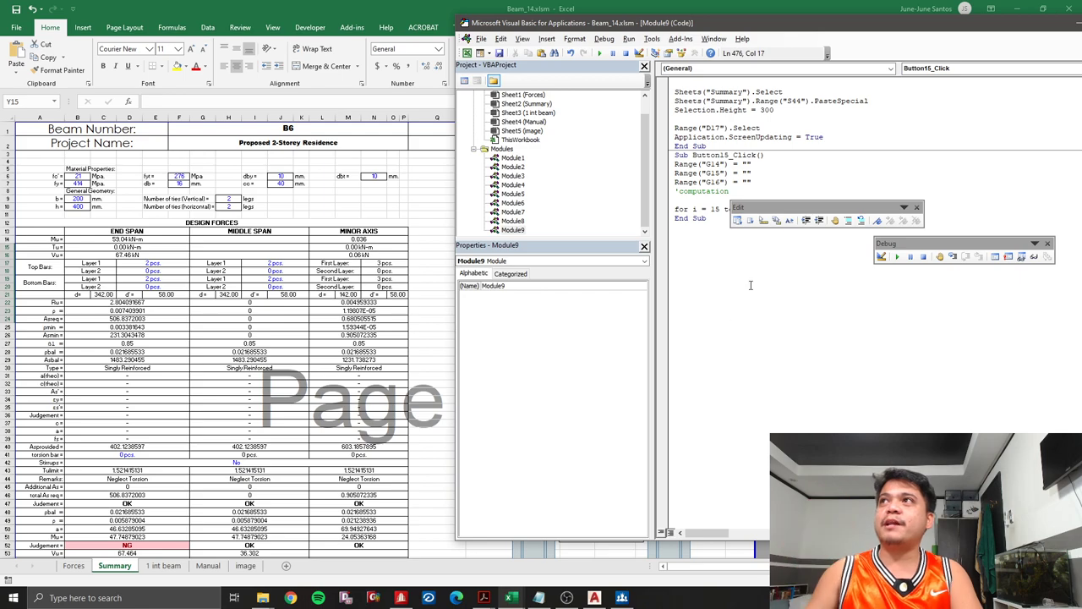
pyautogui.click(917, 207)
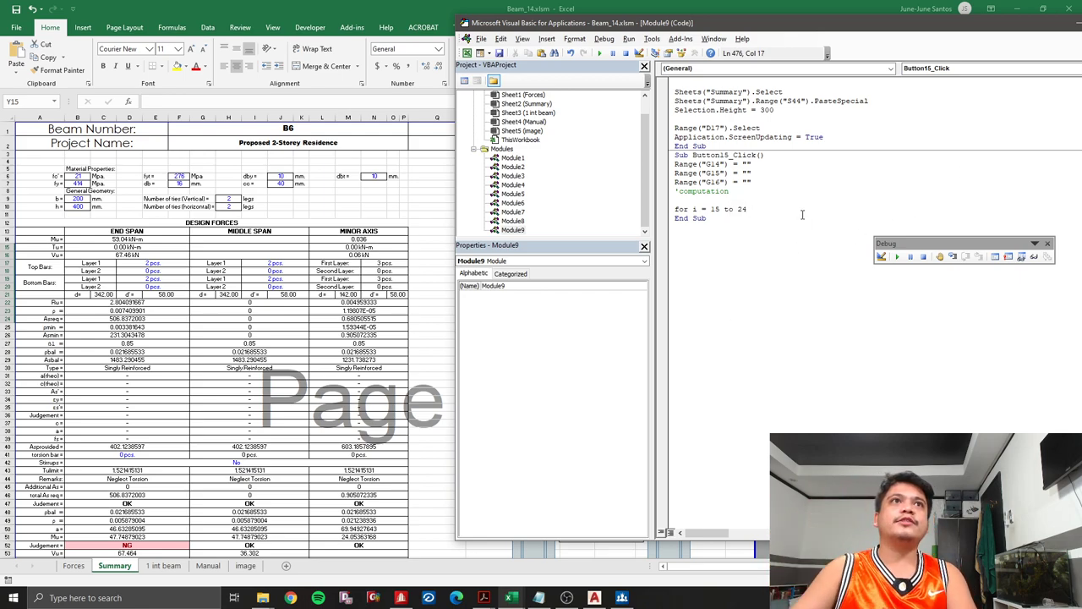
pyautogui.press('Return')
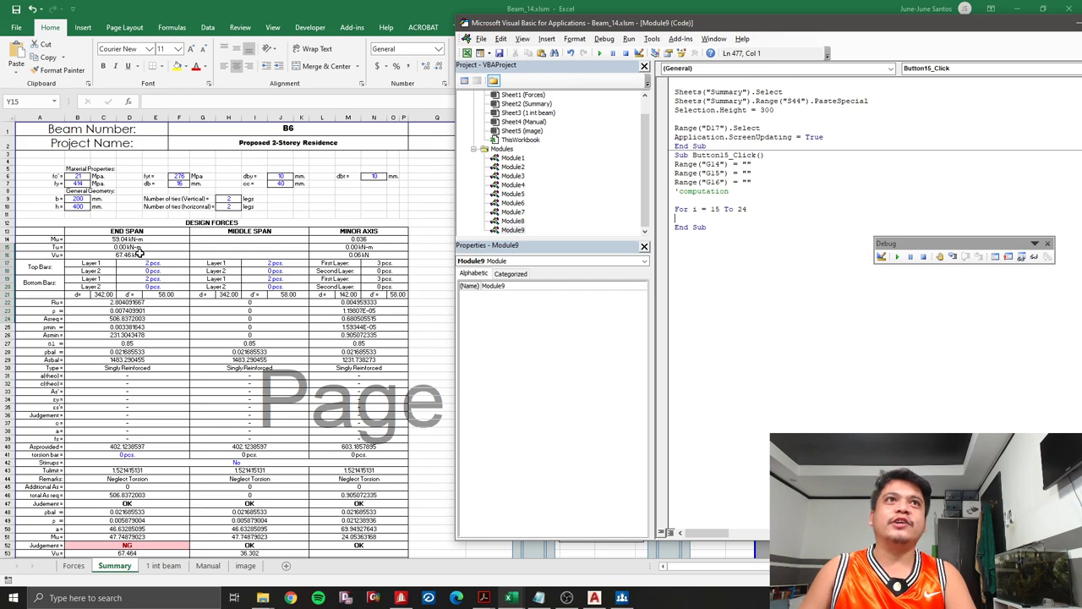
pyautogui.write('Ra')
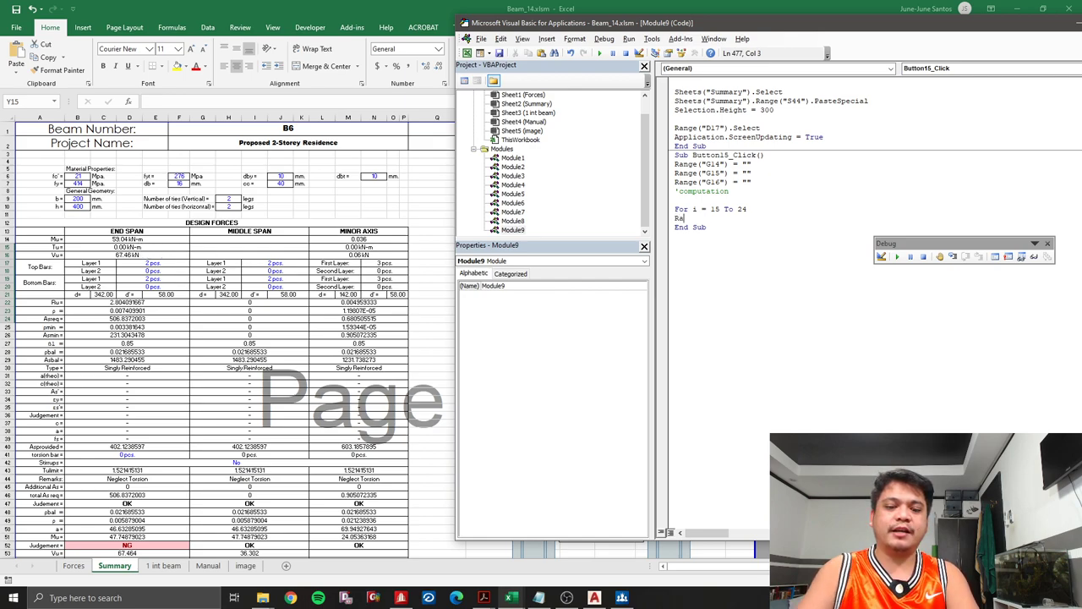
pyautogui.write('nge("B14')
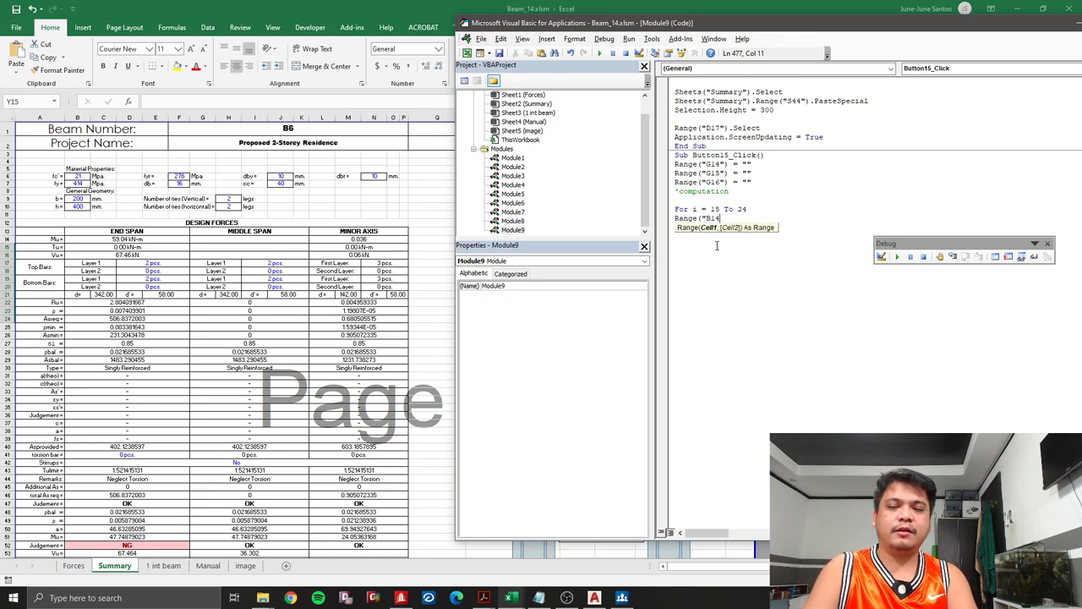
pyautogui.write('")')
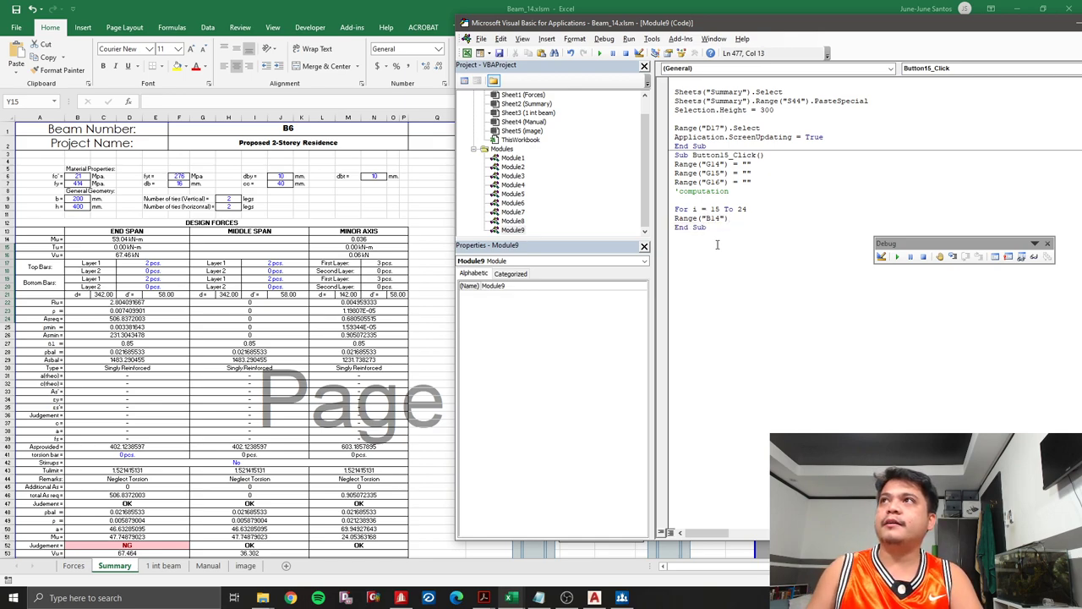
pyautogui.click(127, 240)
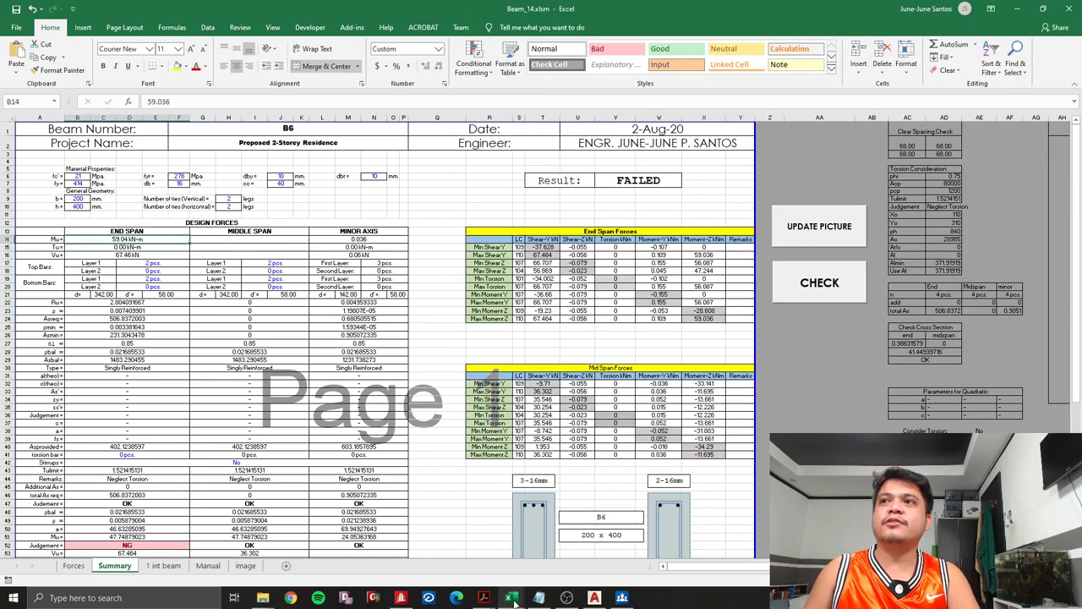
pyautogui.moveTo(511, 598)
pyautogui.click(575, 532)
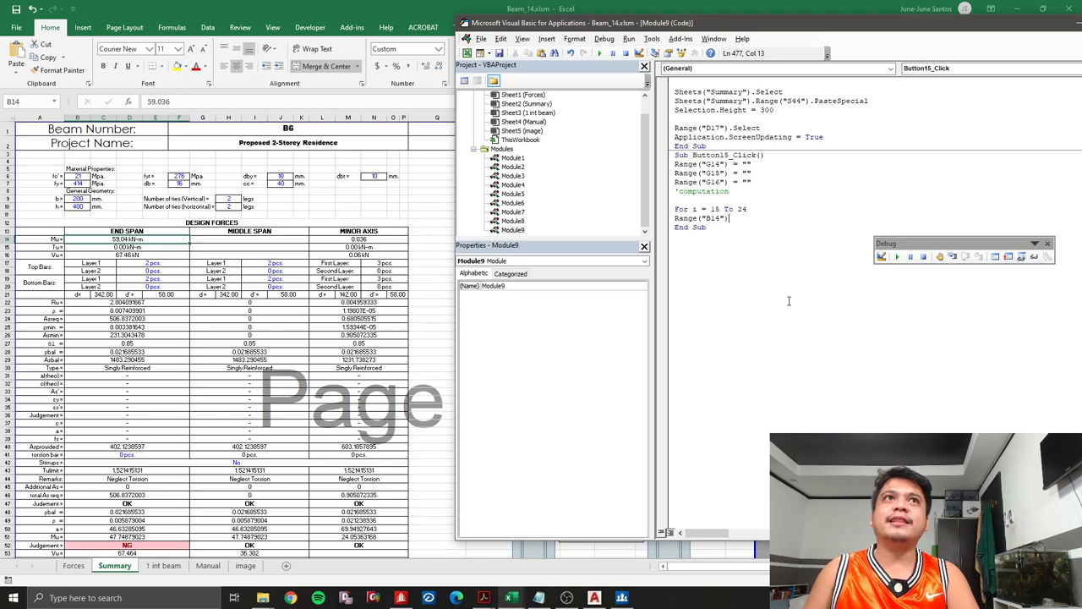
pyautogui.write(' = c')
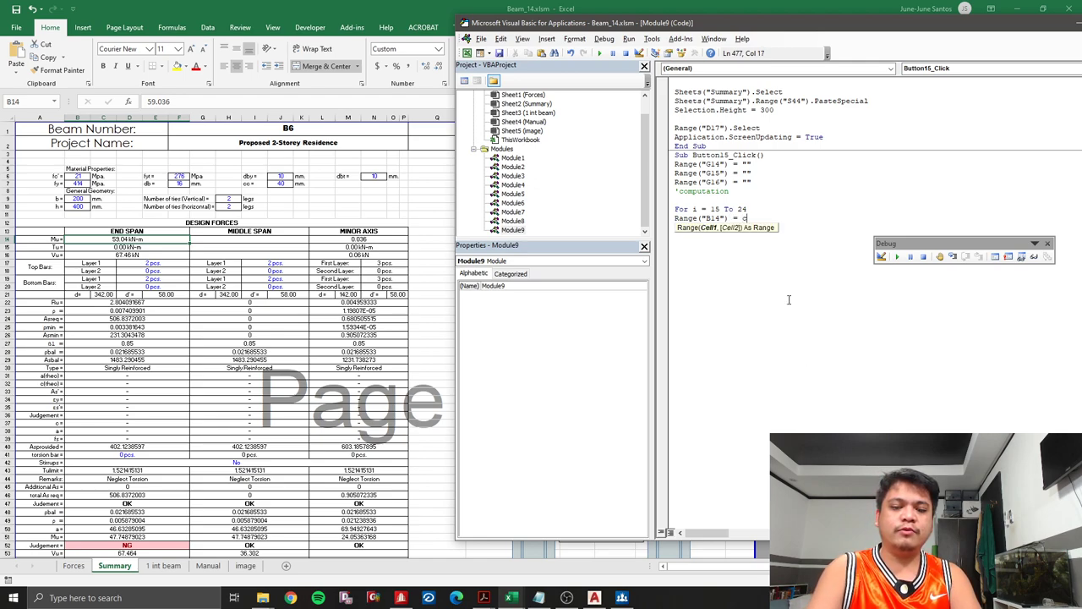
pyautogui.write('ells(i,')
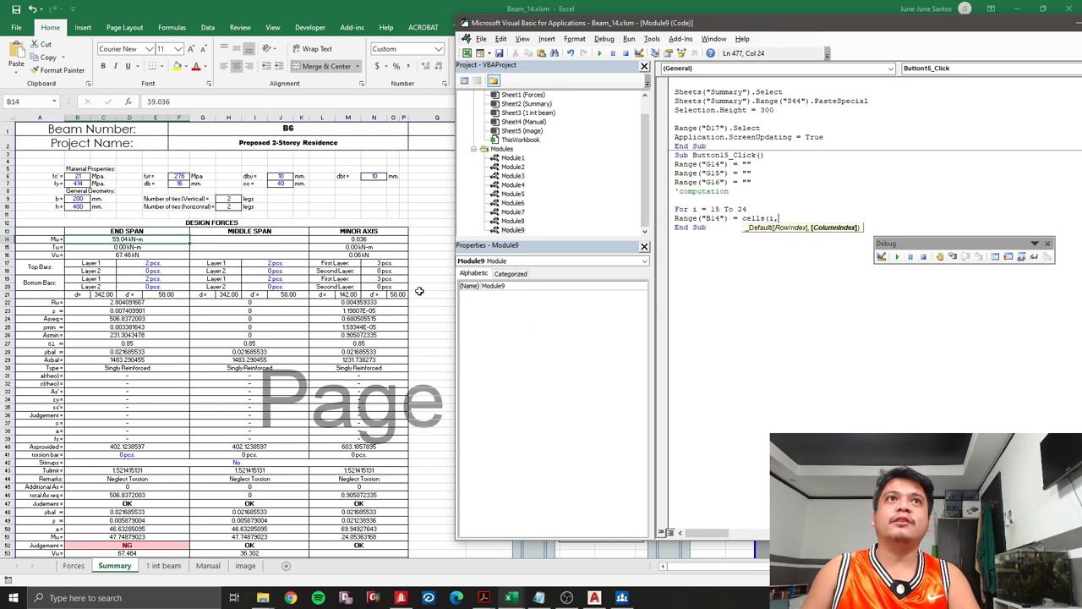
pyautogui.click(418, 291)
# - Count columns R through X to confirm Moment-Z is column X (X15 = Forces!AK3)
pyautogui.click(499, 151)
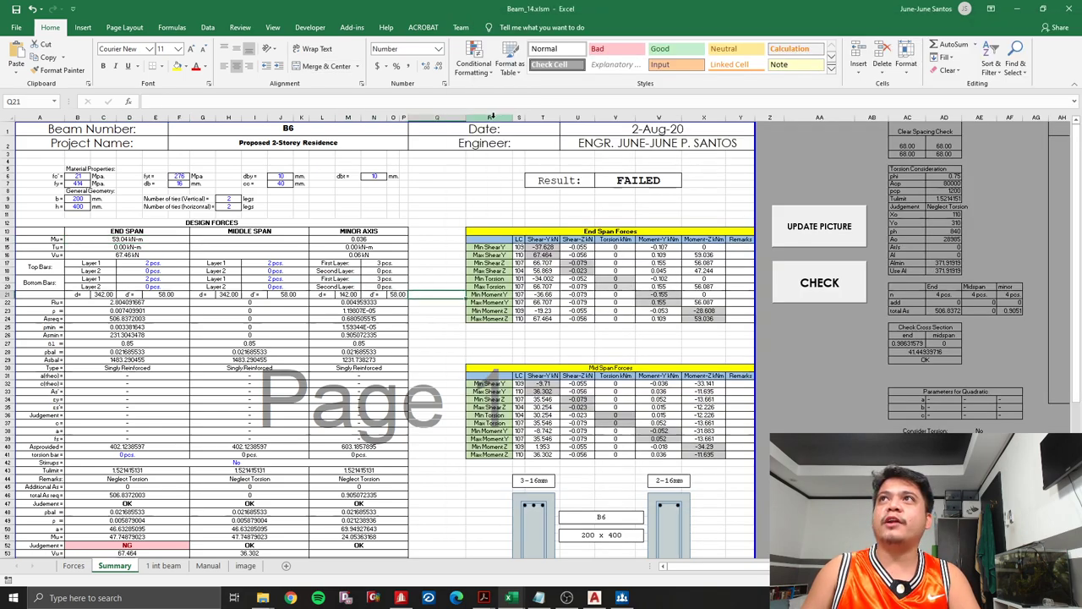
pyautogui.click(508, 114)
pyautogui.click(519, 117)
pyautogui.click(542, 117)
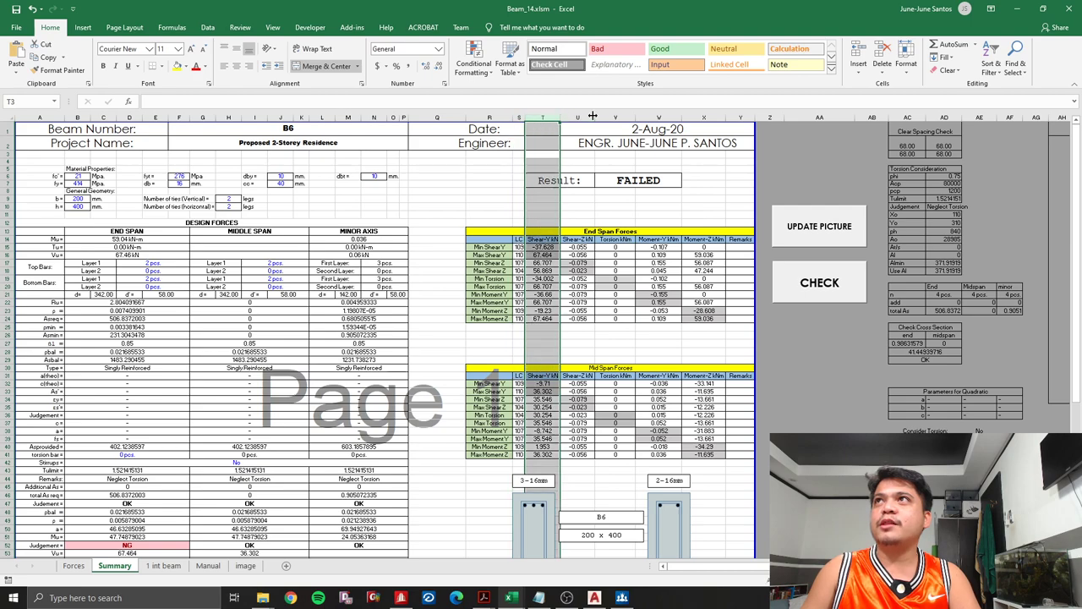
pyautogui.click(583, 116)
pyautogui.click(615, 117)
pyautogui.click(659, 117)
pyautogui.click(704, 117)
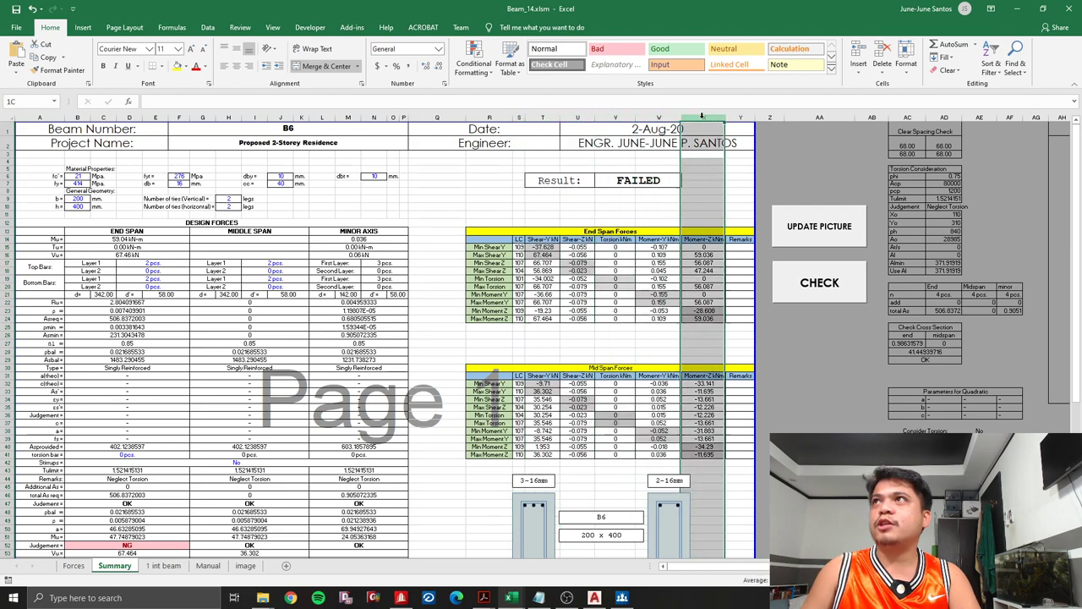
pyautogui.click(707, 247)
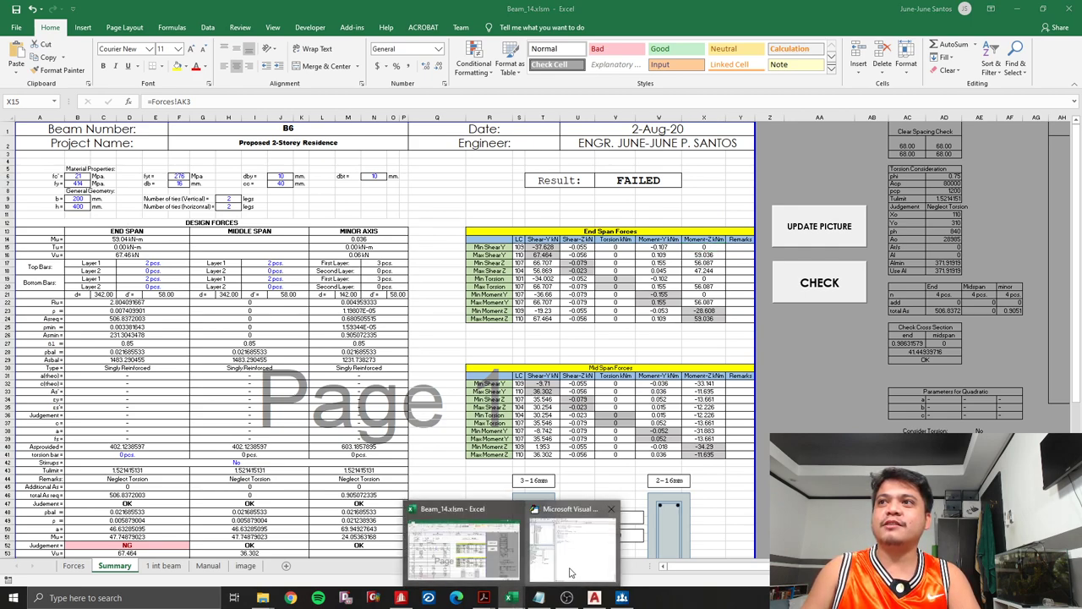
pyautogui.click(575, 558)
# - Complete Range("B14") = cells(i, 24) and duplicate it as a B15 line
pyautogui.write('24')
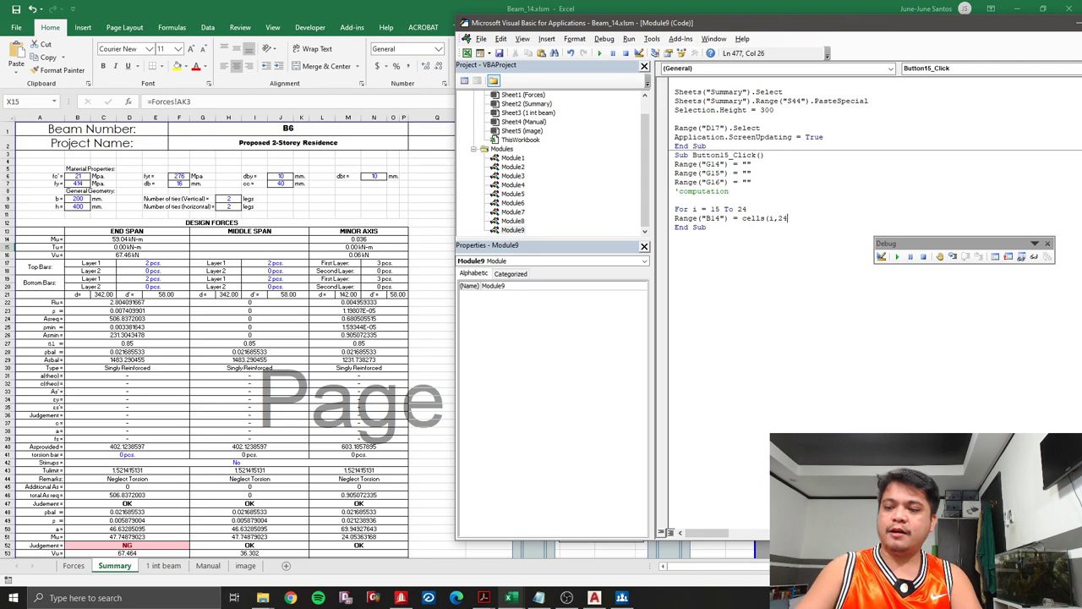
pyautogui.write(')')
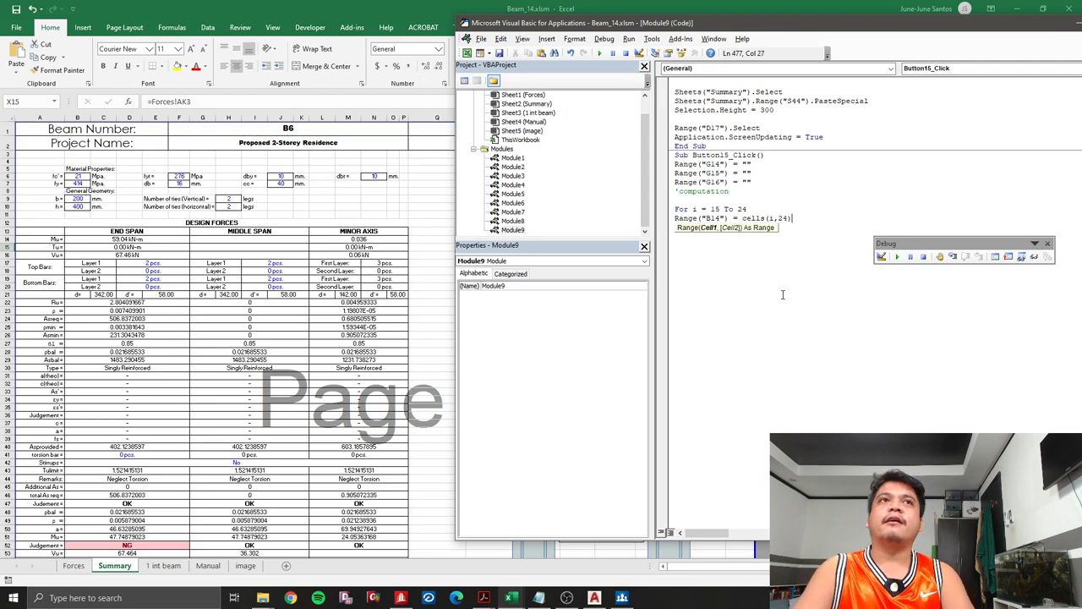
pyautogui.press('Return')
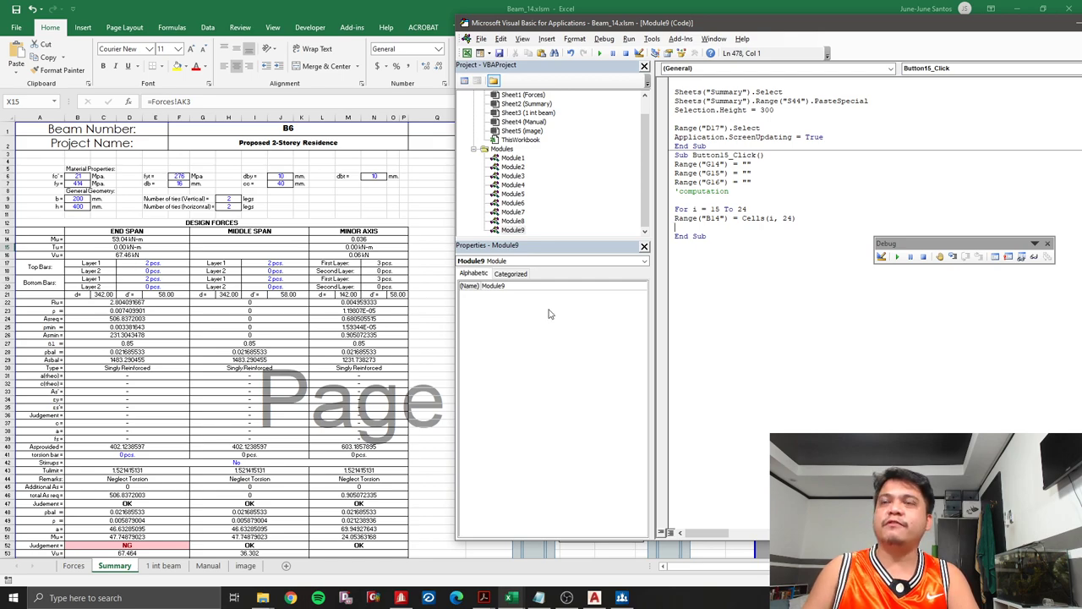
pyautogui.moveTo(802, 218); pyautogui.dragTo(675, 218)
pyautogui.hotkey('ctrl', 'c')
pyautogui.press('Down')
pyautogui.hotkey('ctrl', 'v')
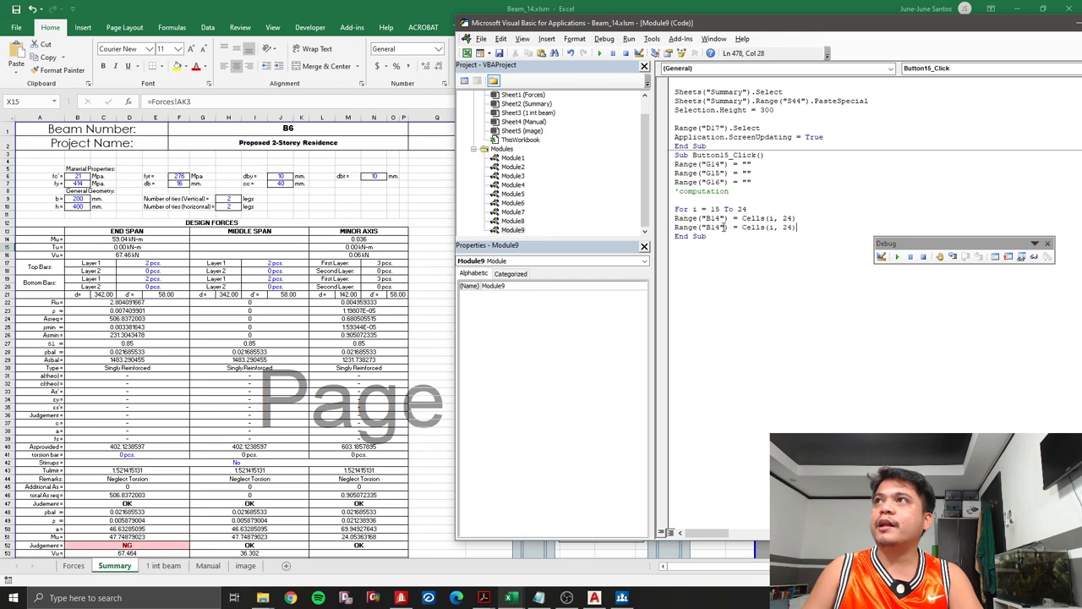
pyautogui.click(719, 227)
pyautogui.press('BackSpace')
pyautogui.write('56')
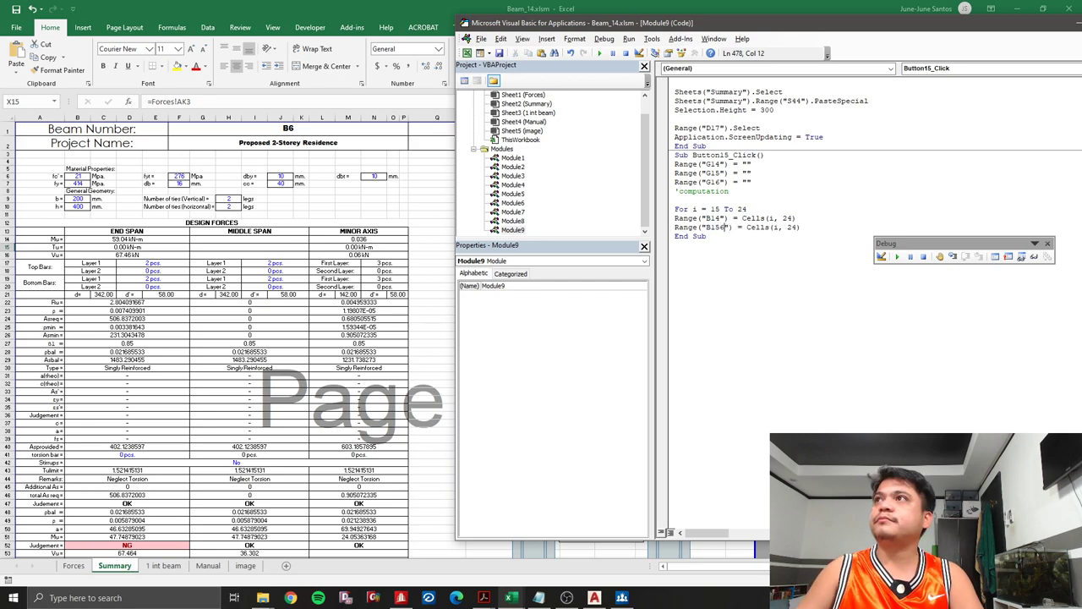
pyautogui.press('BackSpace')
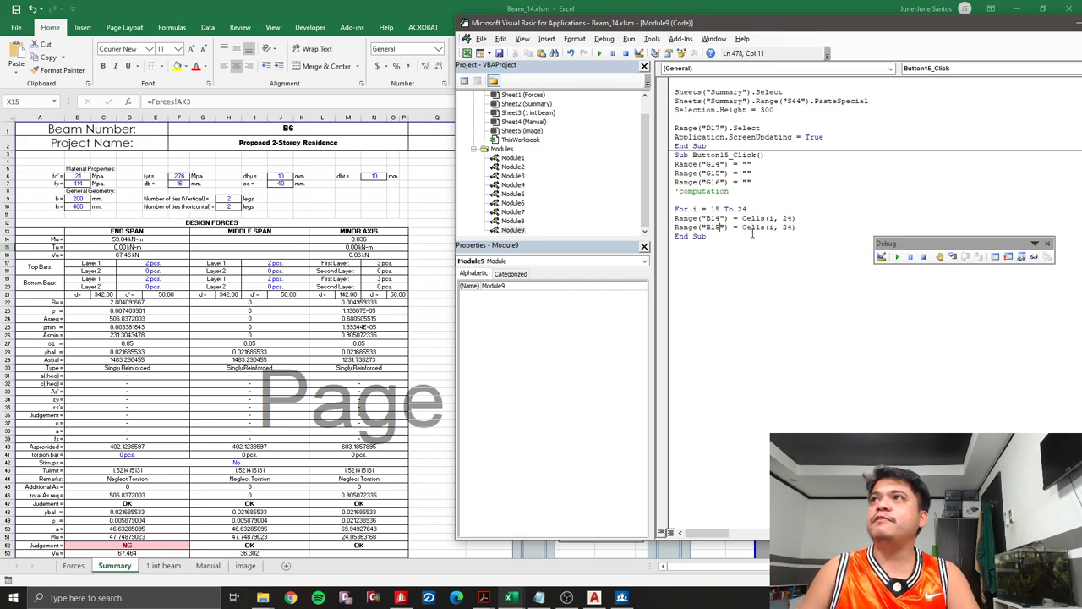
# - After checking column V's source, change the B15 line to Abs(Cells(i, 22)), fixing the compile error
pyautogui.click(416, 253)
pyautogui.click(619, 244)
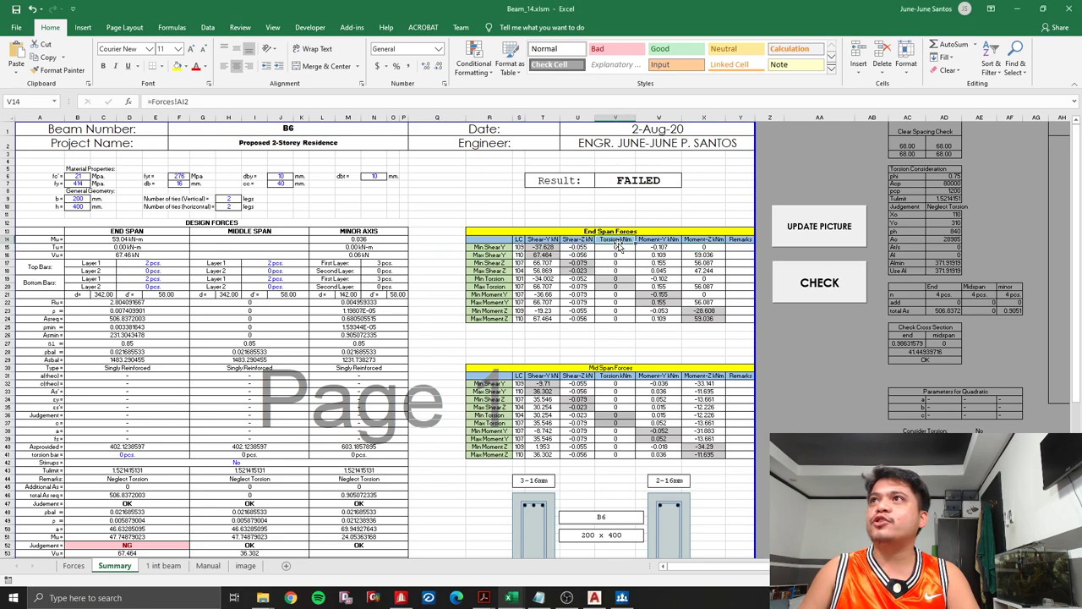
pyautogui.click(618, 251)
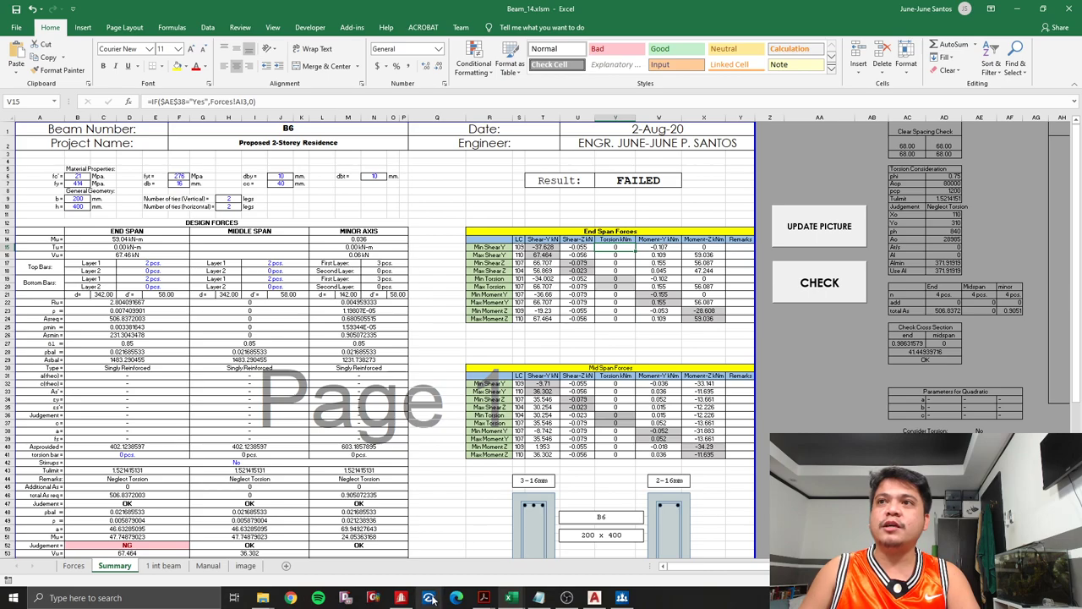
pyautogui.moveTo(511, 598)
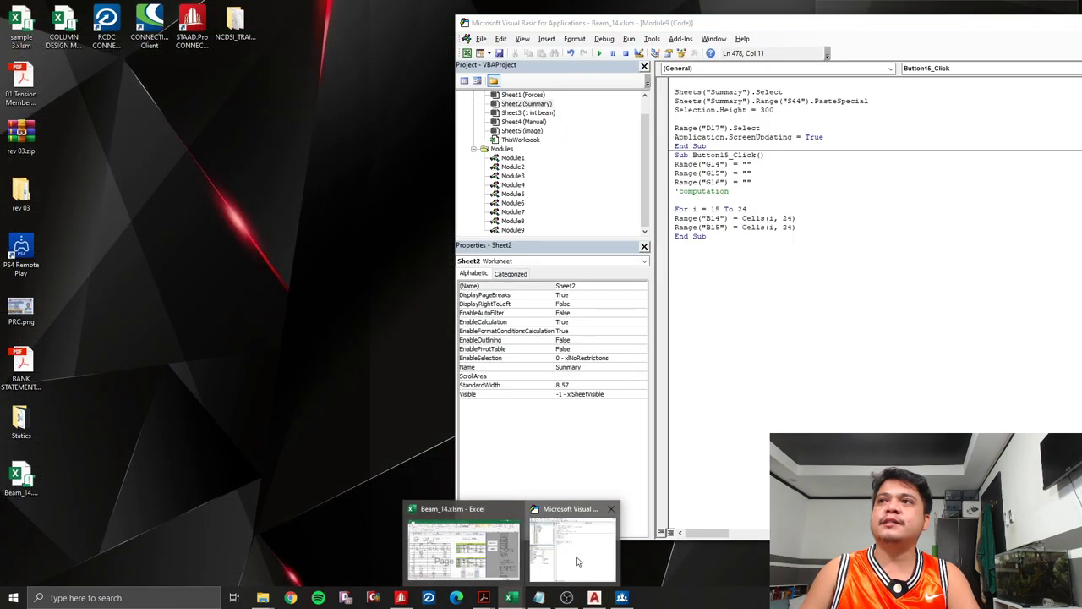
pyautogui.click(576, 563)
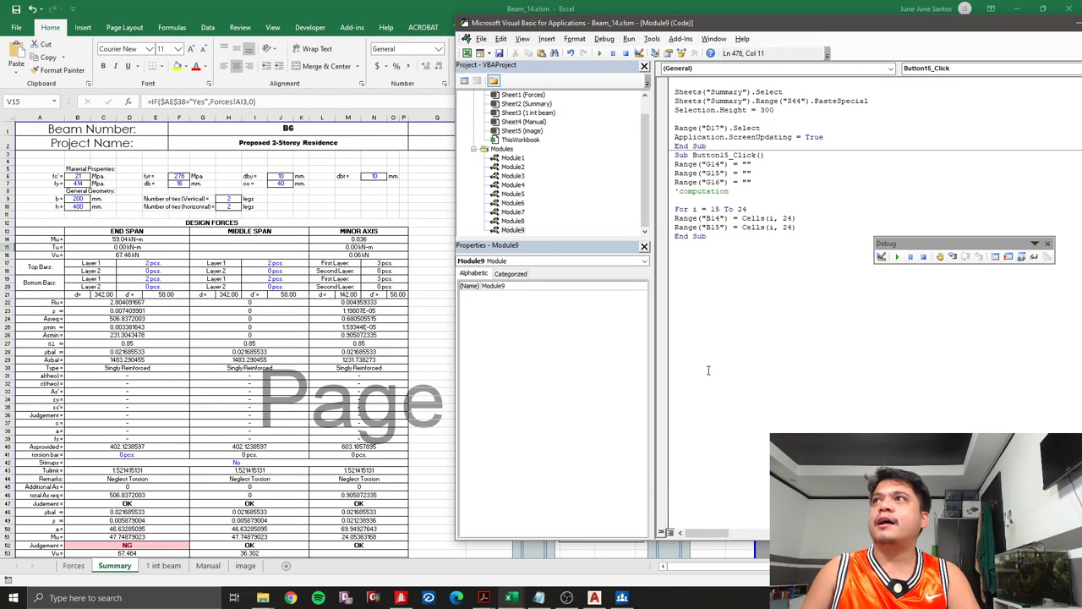
pyautogui.press('BackSpace')
pyautogui.write('2')
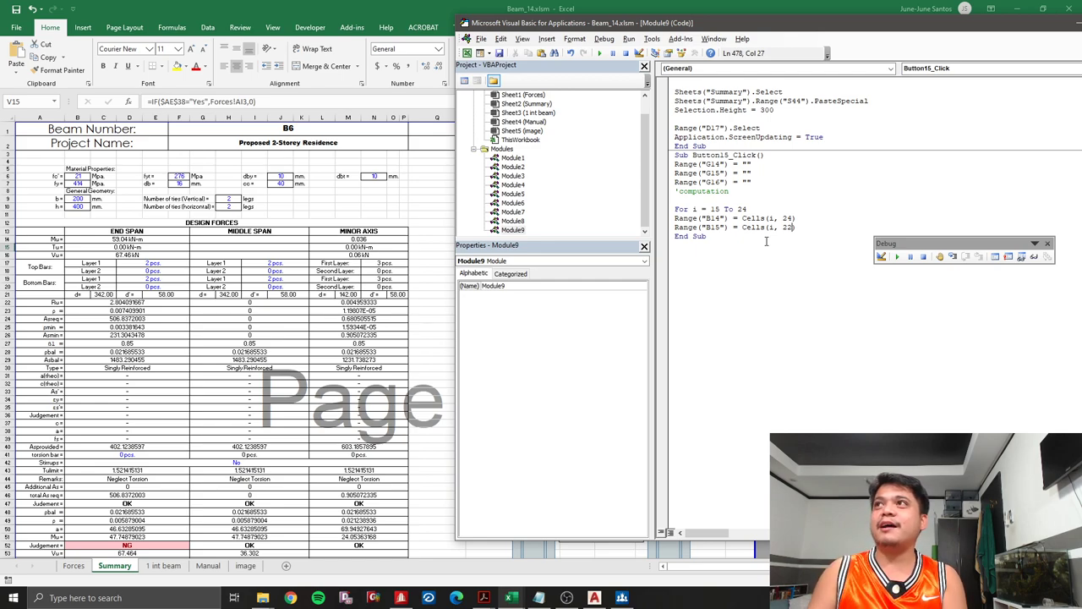
pyautogui.click(743, 227)
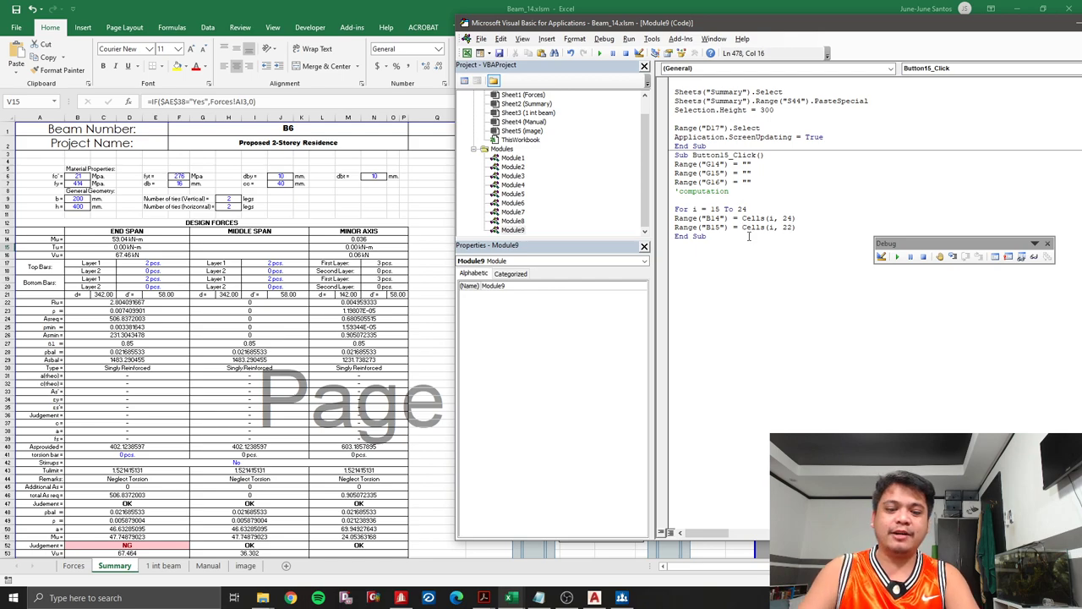
pyautogui.write('abs(')
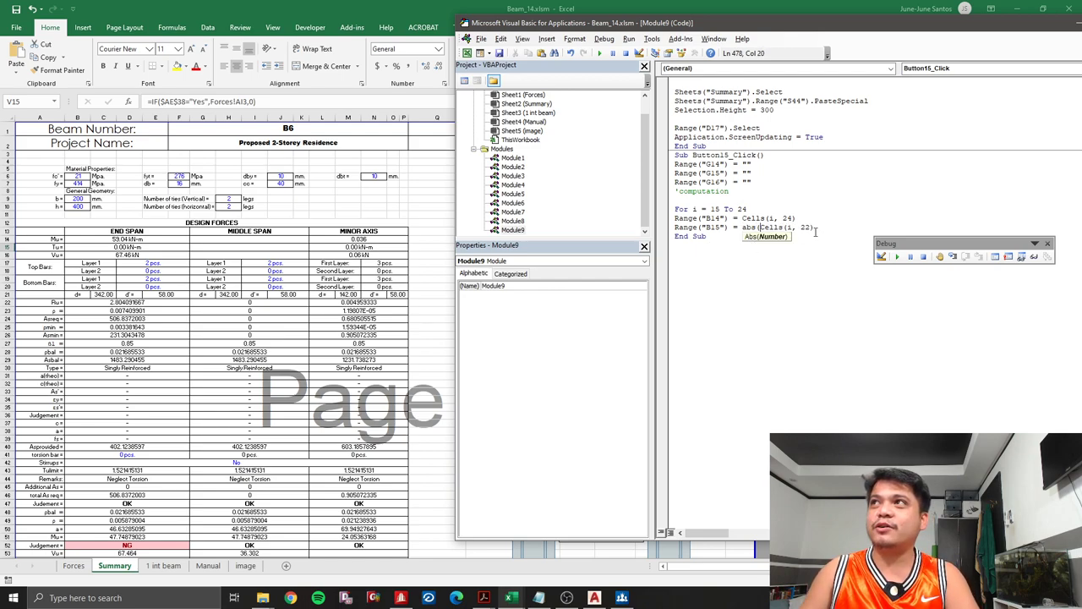
pyautogui.click(817, 232)
pyautogui.click(539, 341)
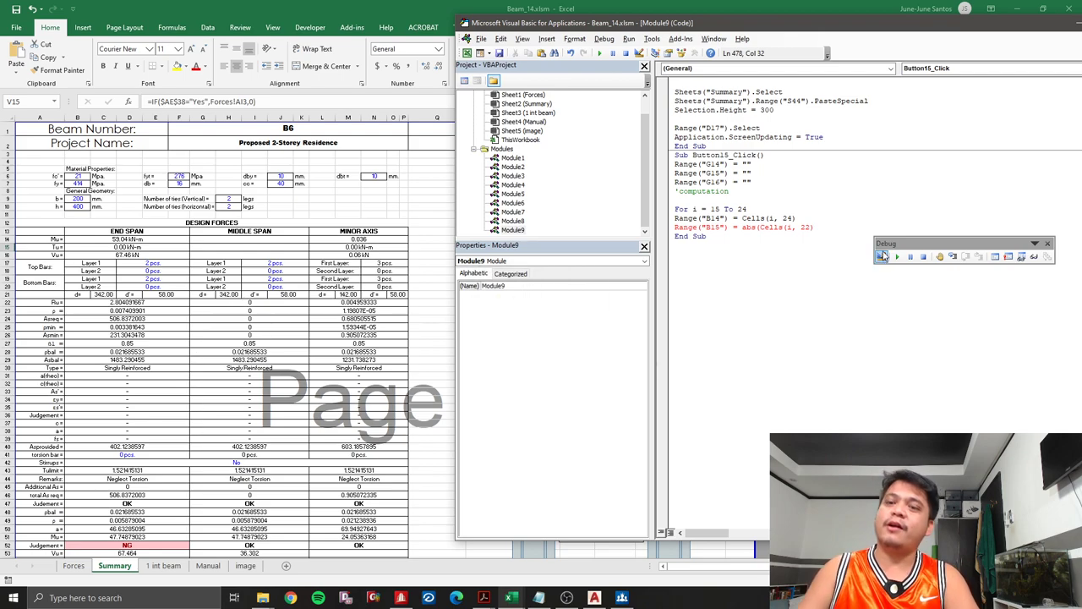
pyautogui.write(')')
pyautogui.hotkey('ctrl', 'End')
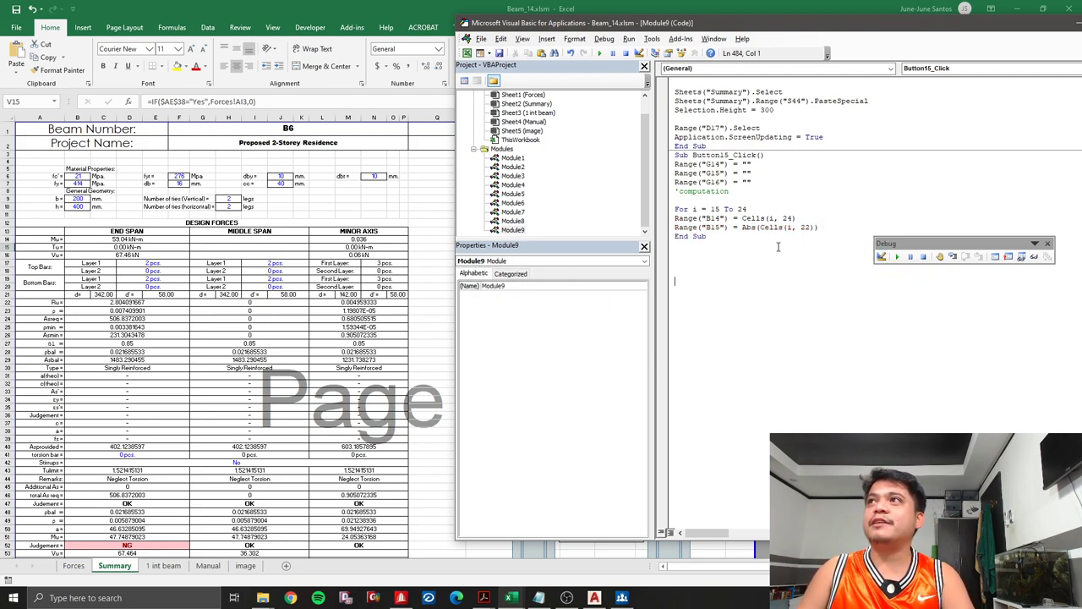
# - Duplicate the B15 line below and start retargeting the copy to B16
pyautogui.moveTo(763, 229); pyautogui.dragTo(799, 229)
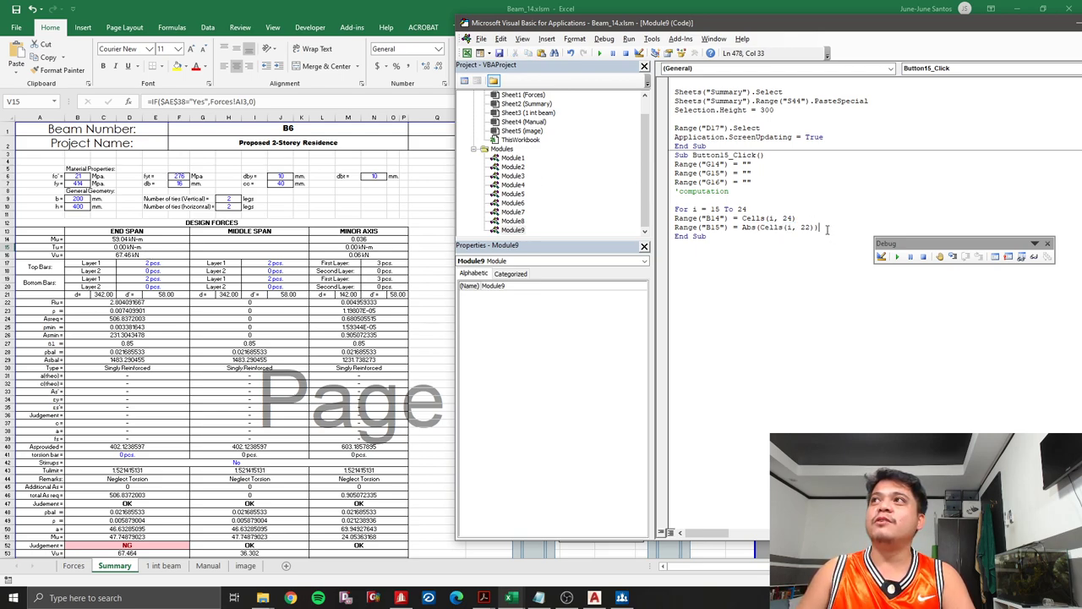
pyautogui.moveTo(826, 227); pyautogui.dragTo(676, 228)
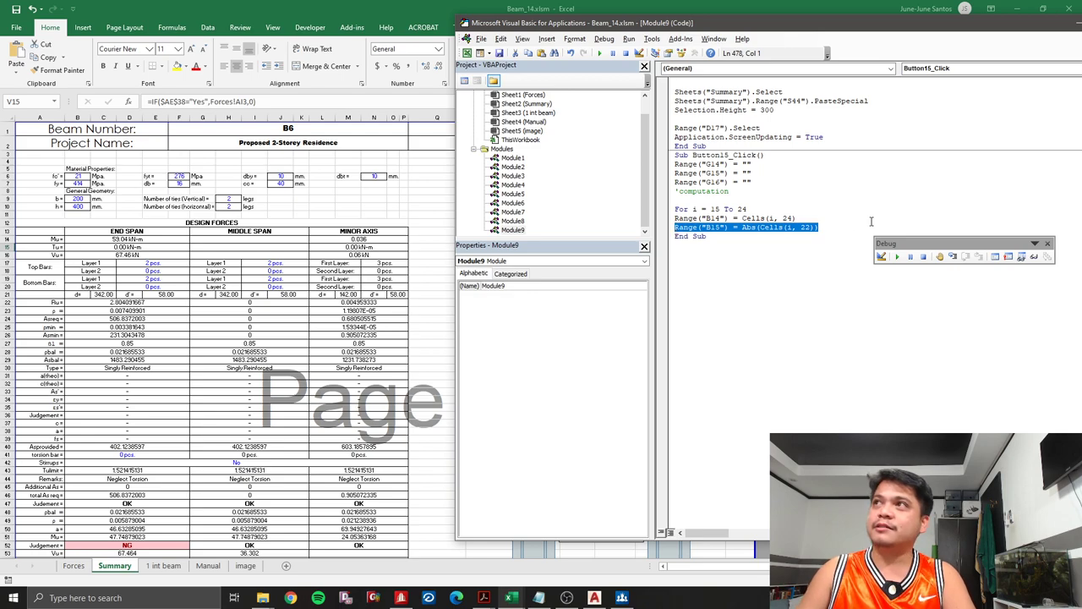
pyautogui.hotkey('ctrl', 'c')
pyautogui.press('End')
pyautogui.press('Return')
pyautogui.hotkey('ctrl', 'v')
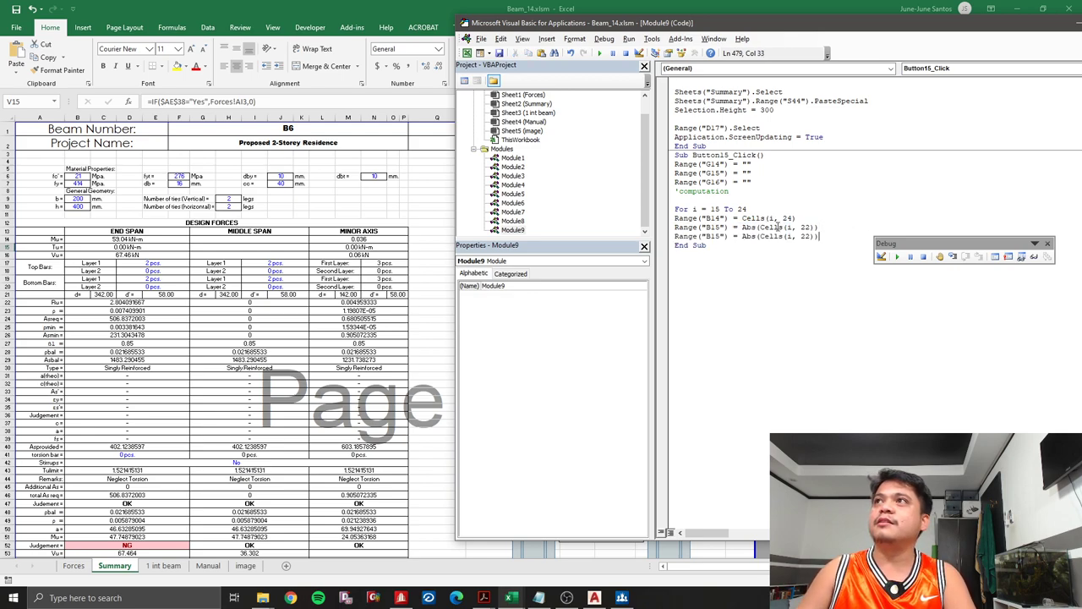
pyautogui.click(720, 237)
pyautogui.press('BackSpace')
# - Confirm Shear-Y is column T and set the B16 line to Abs(Cells(i, 20))
pyautogui.write('6')
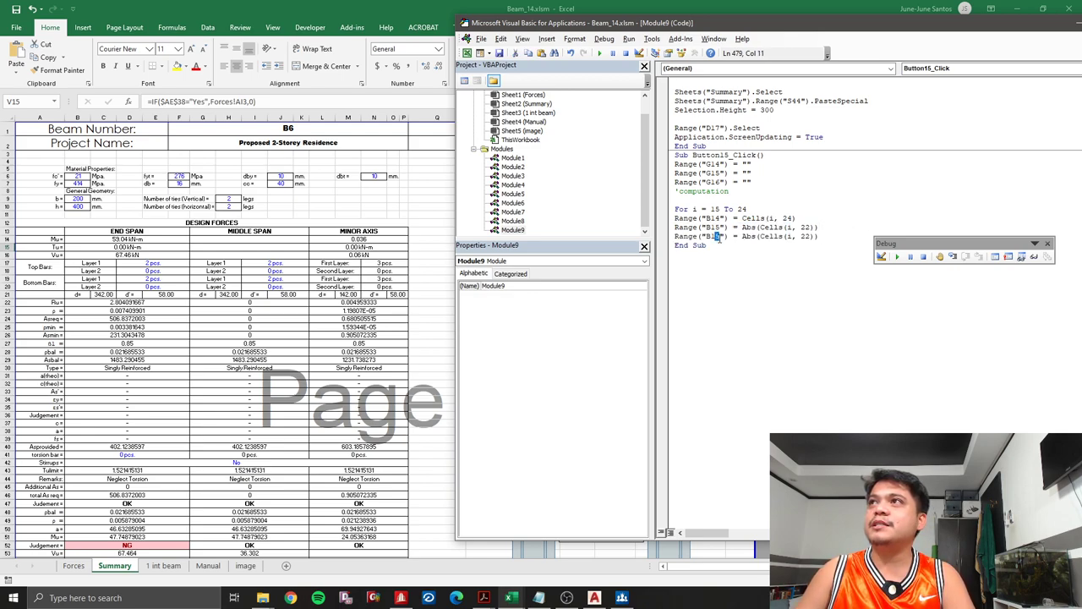
pyautogui.click(379, 287)
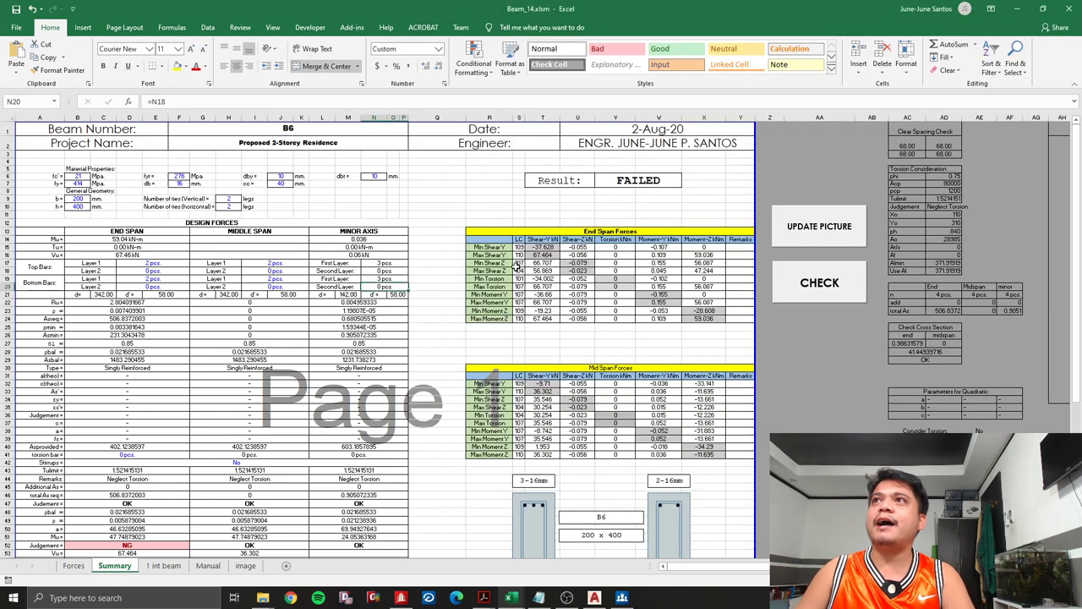
pyautogui.click(545, 247)
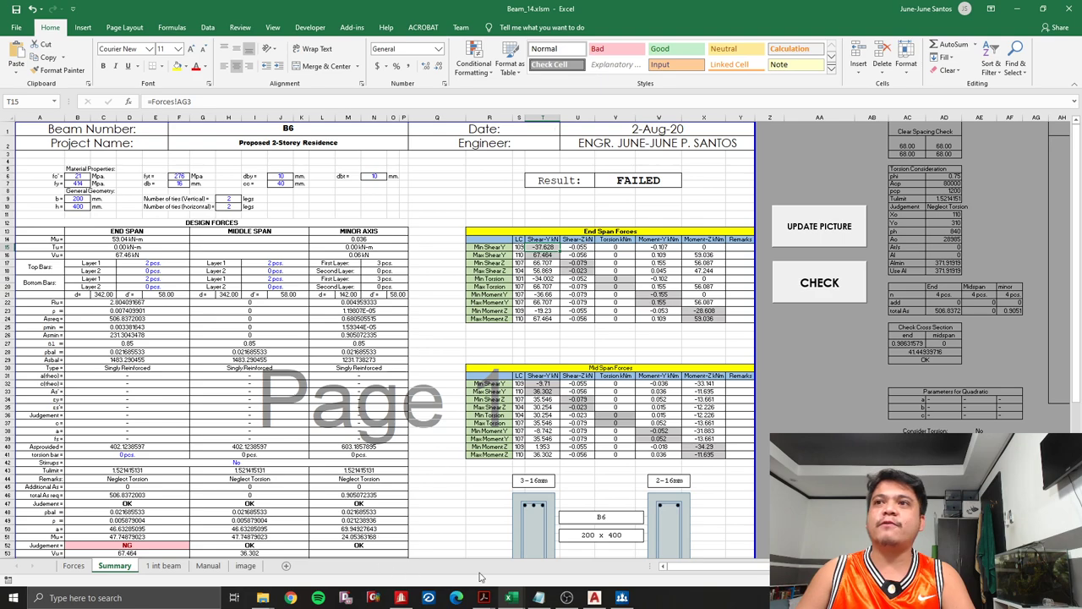
pyautogui.click(542, 117)
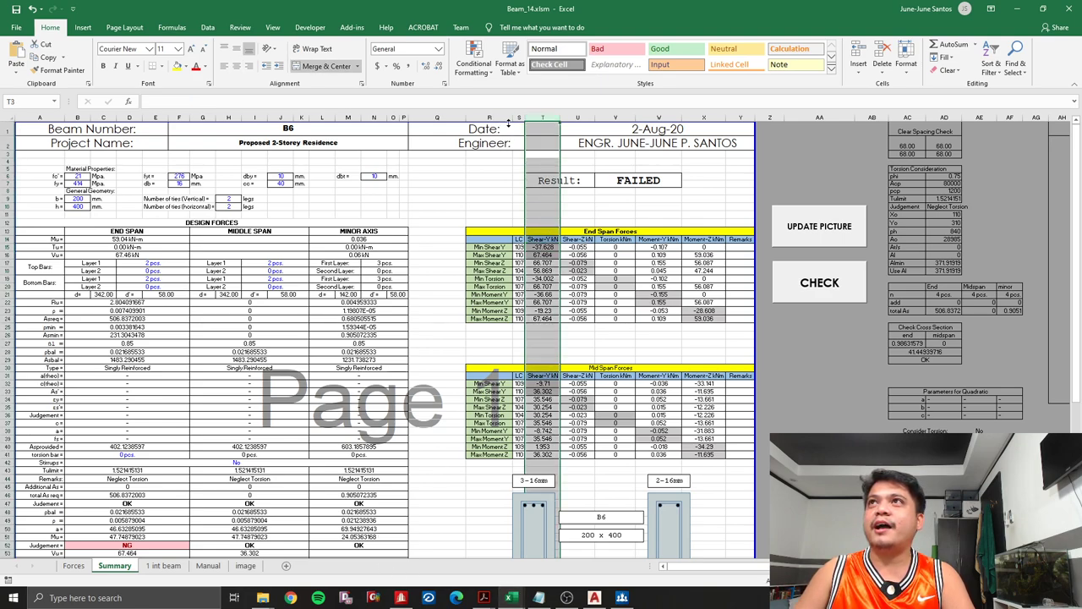
pyautogui.click(548, 250)
pyautogui.moveTo(511, 598)
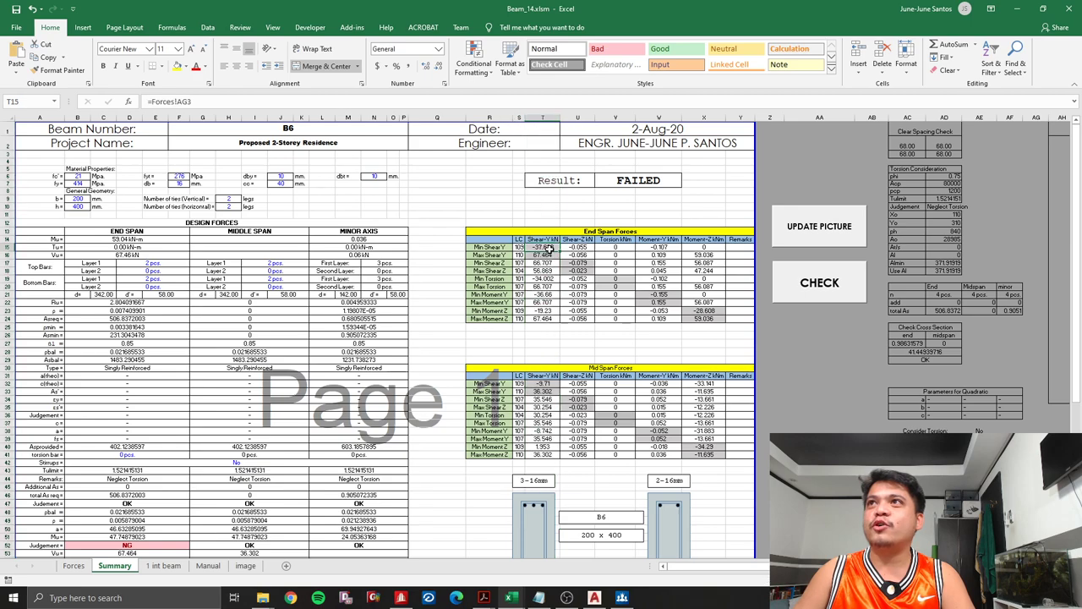
pyautogui.click(584, 554)
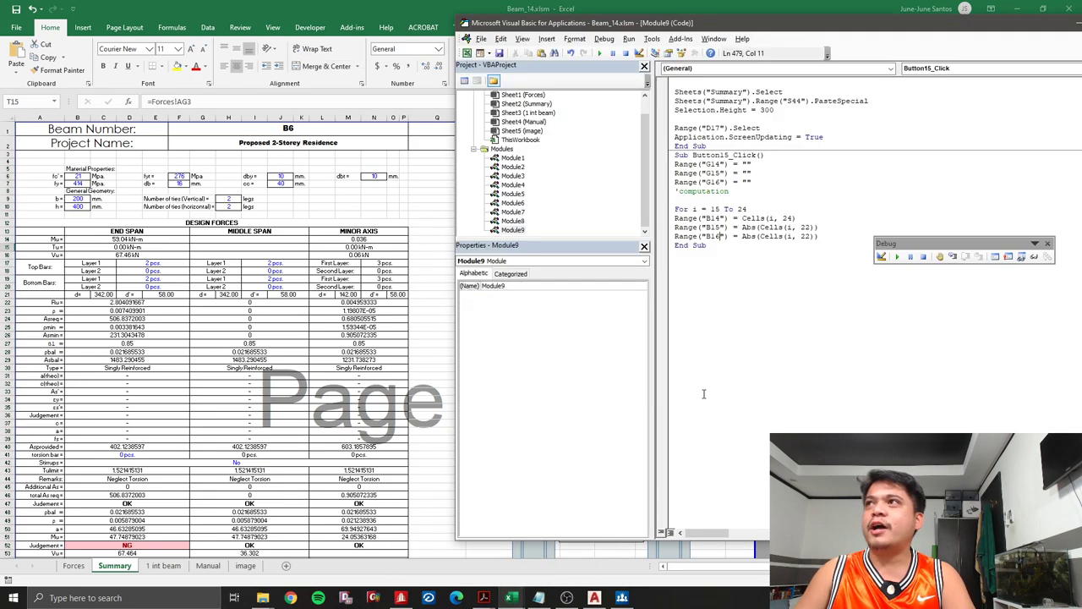
pyautogui.write('0')
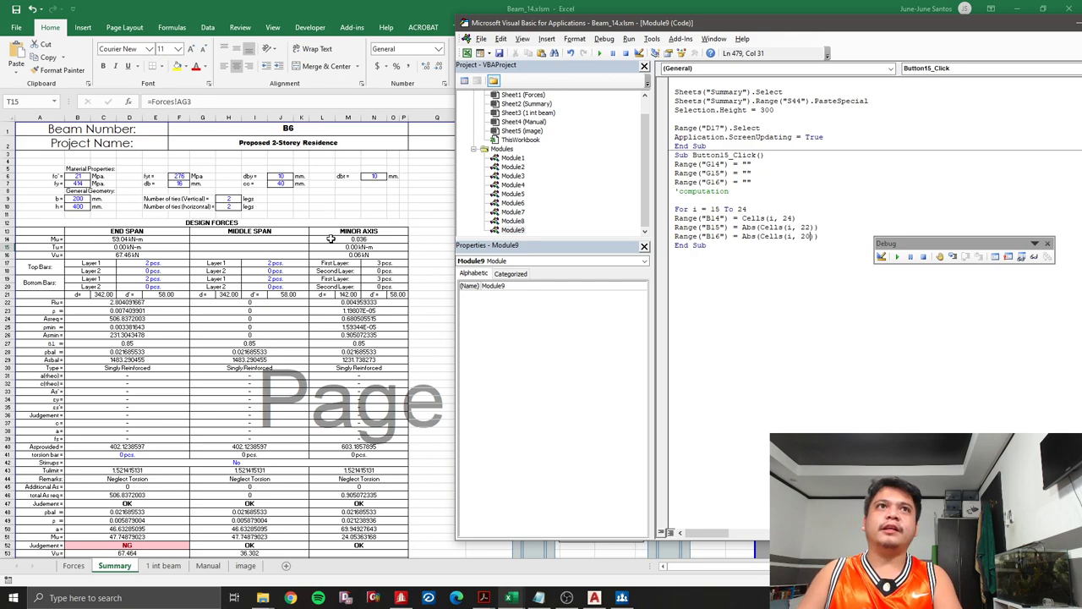
# - Review the minor-axis design forces block, then add a blank line after the B16 line
pyautogui.click(330, 240)
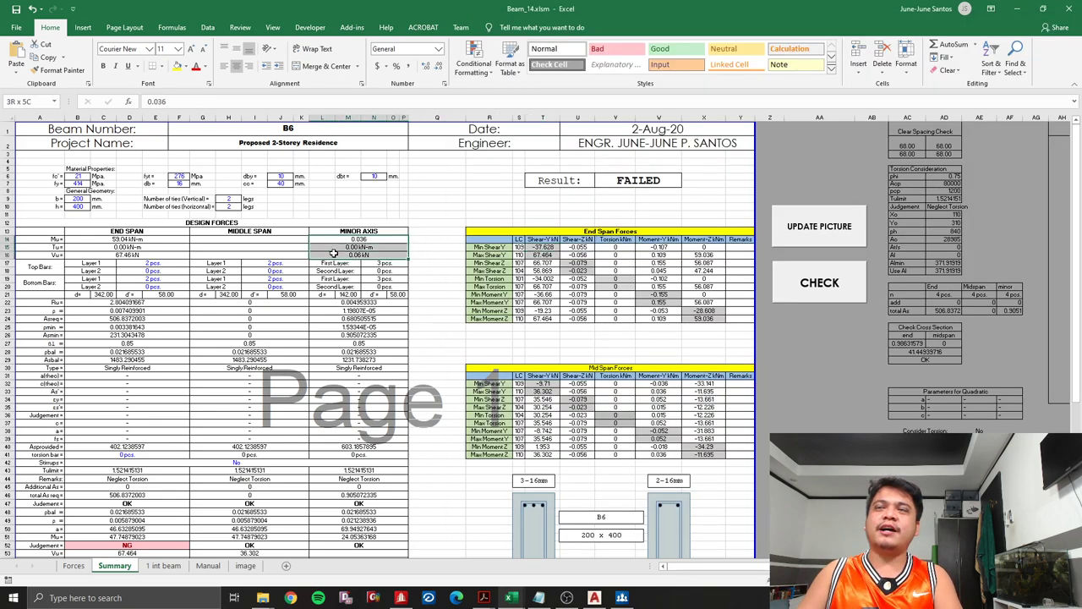
pyautogui.moveTo(336, 241)
pyautogui.mouseDown()
pyautogui.moveTo(372, 349)
pyautogui.moveTo(374, 333)
pyautogui.mouseUp()
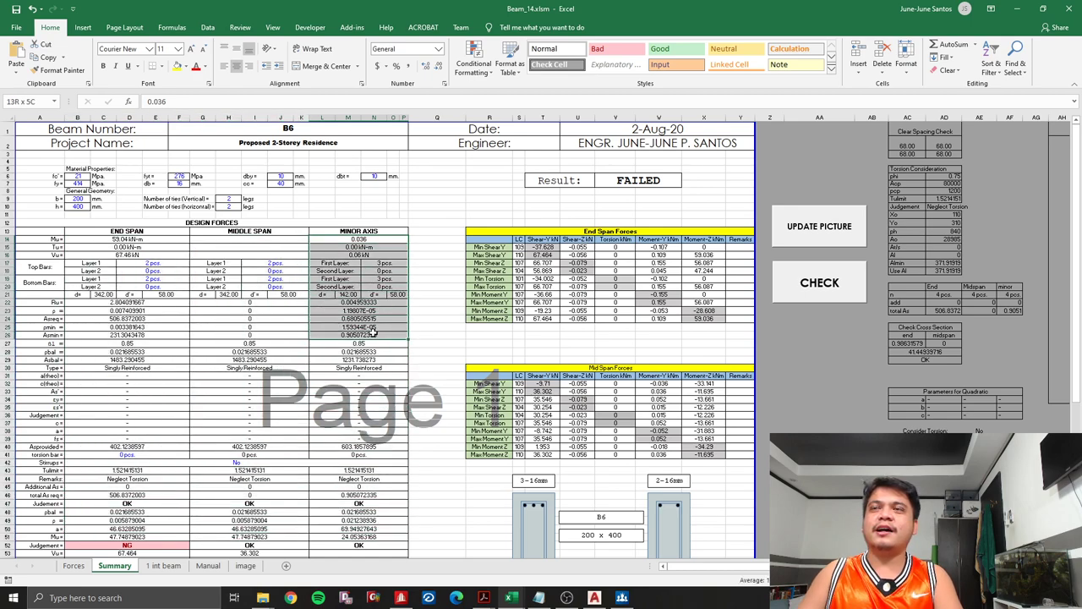
pyautogui.click(432, 301)
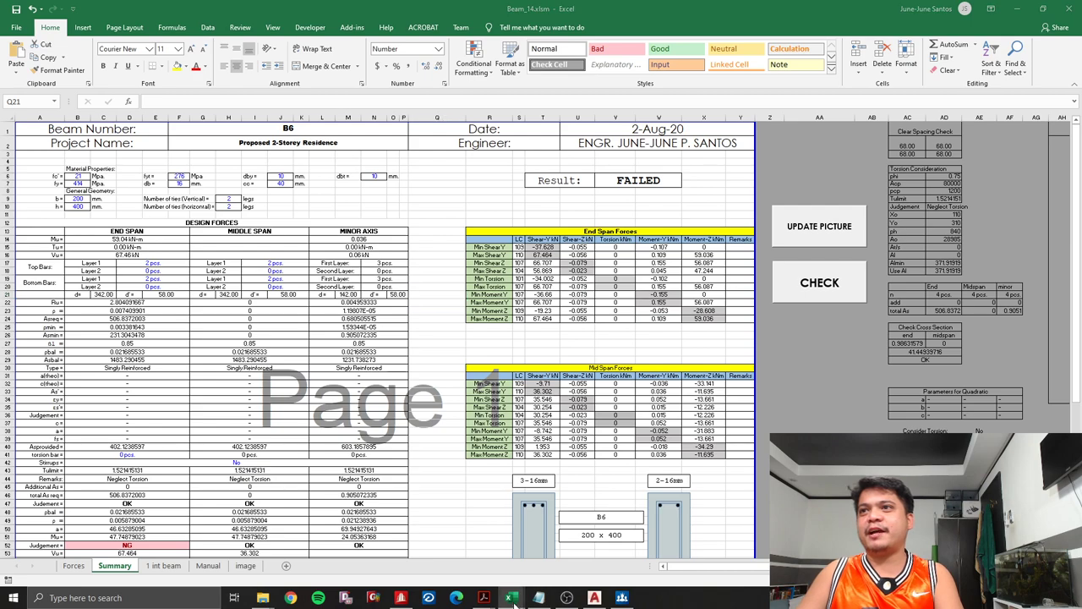
pyautogui.click(588, 539)
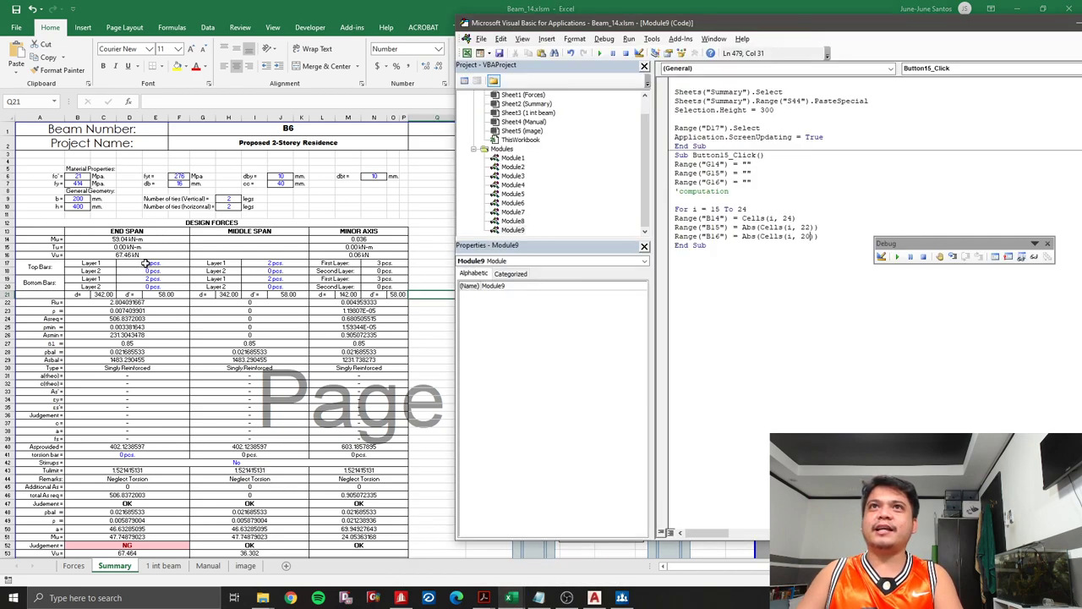
pyautogui.click(817, 238)
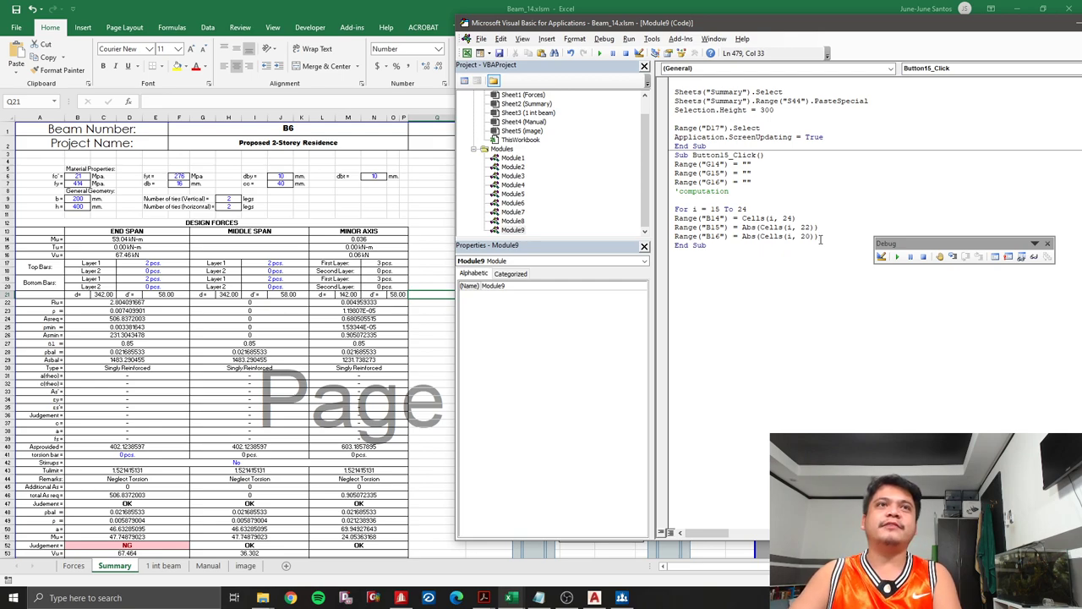
pyautogui.press('Return')
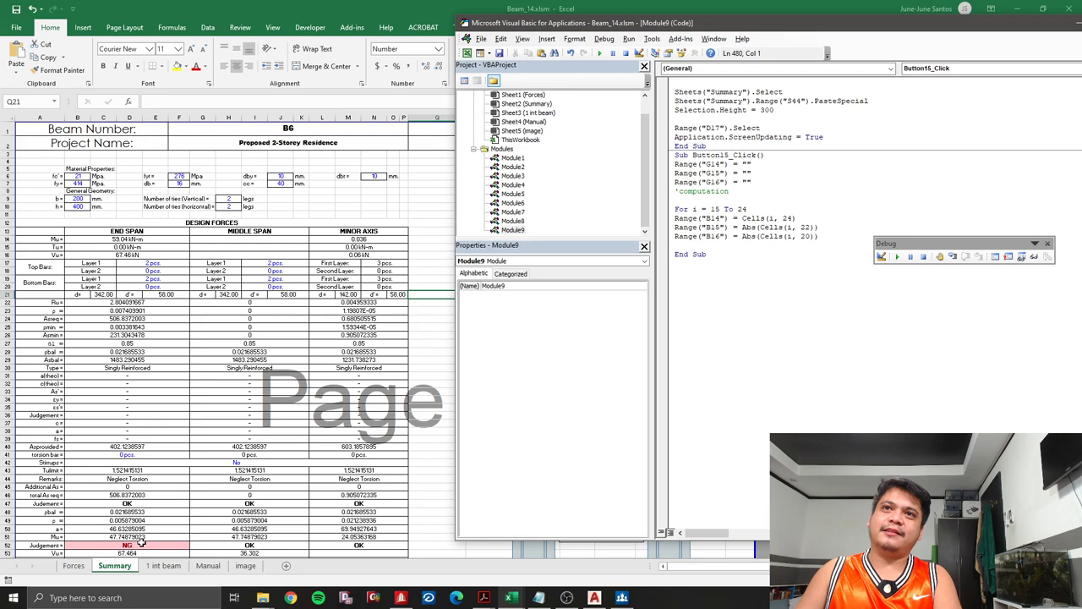
# - Check the V6 Result formula, add loop line Cells(i, 25) = Range("V6"), and return to Summary
pyautogui.click(272, 429)
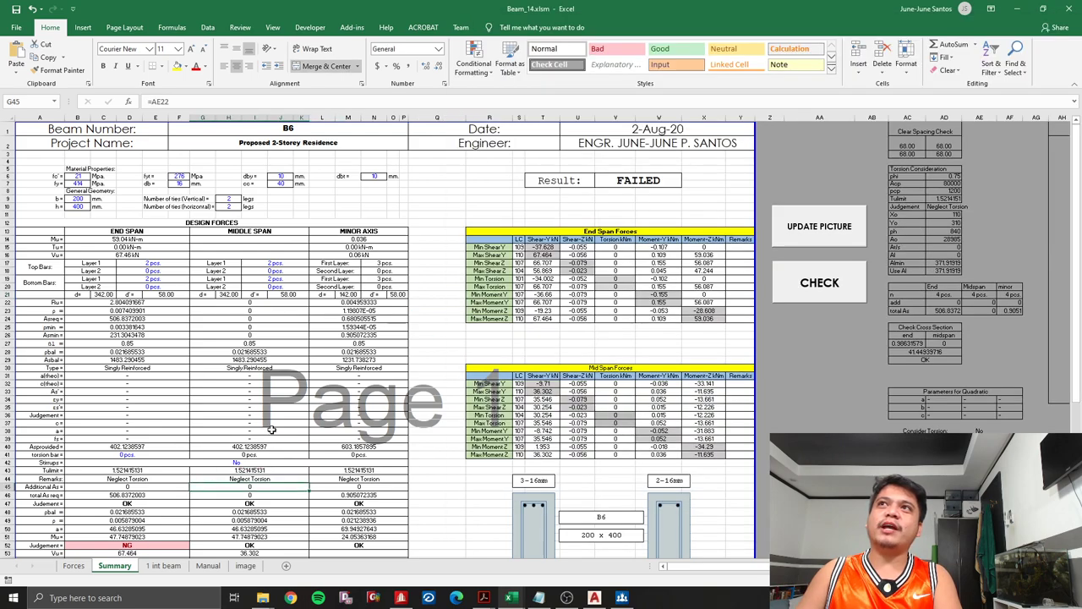
pyautogui.click(639, 179)
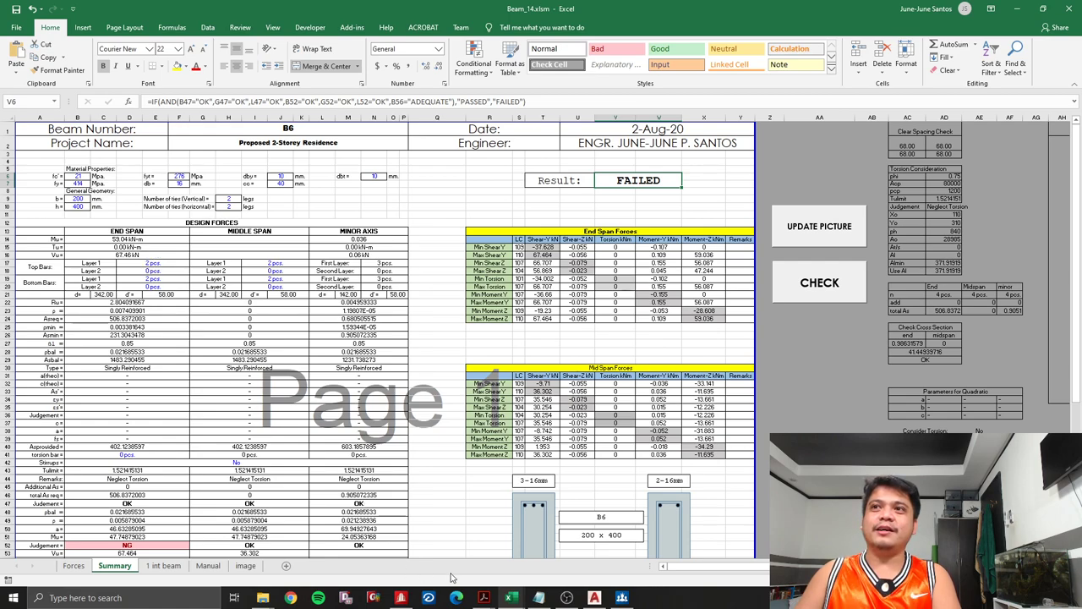
pyautogui.moveTo(511, 598)
pyautogui.click(588, 541)
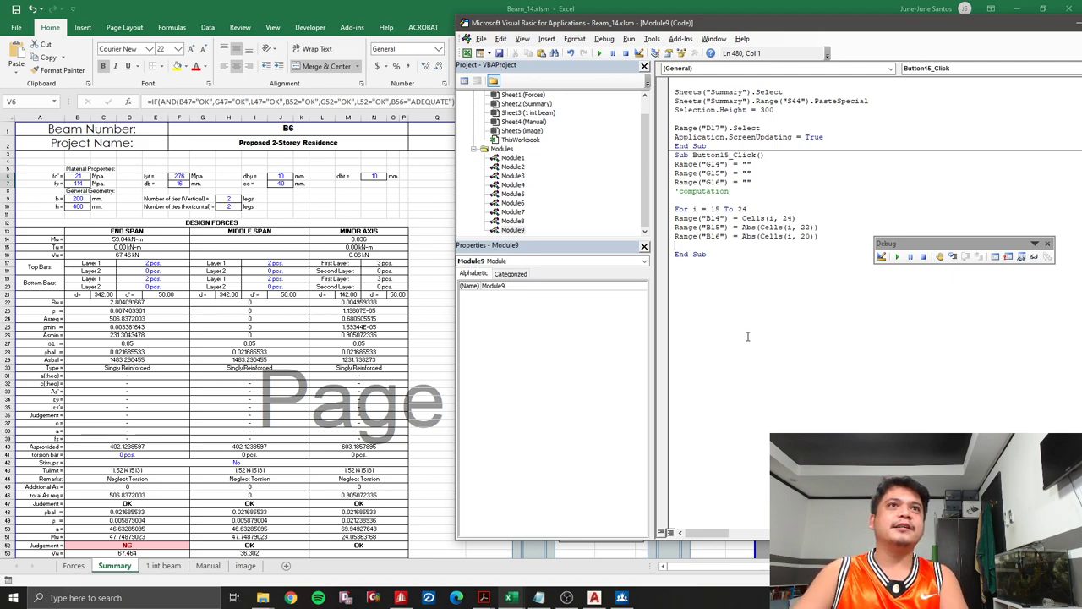
pyautogui.write('ce')
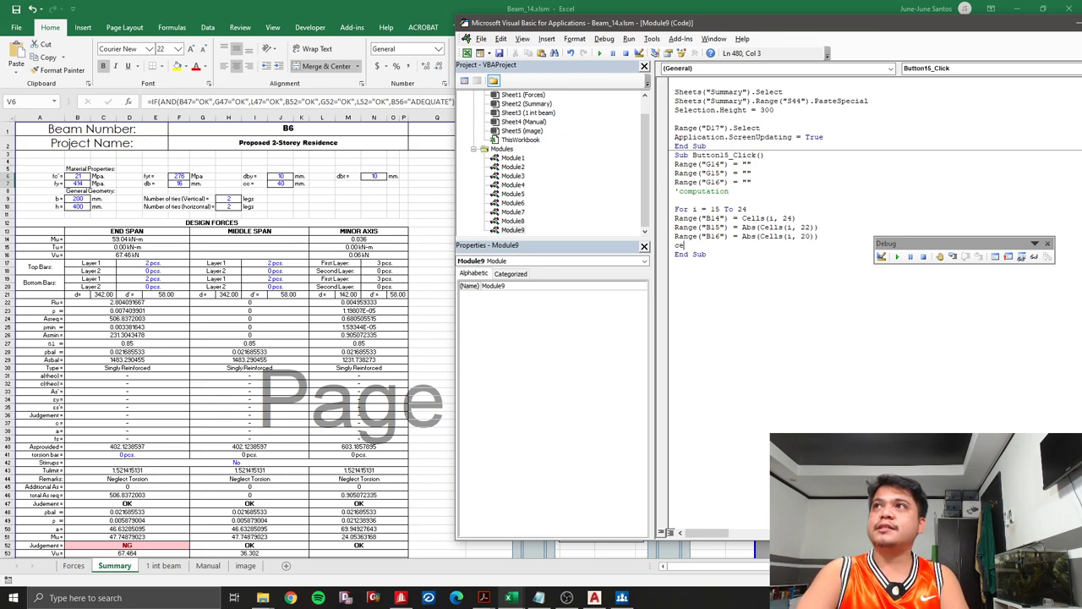
pyautogui.press('BackSpace')
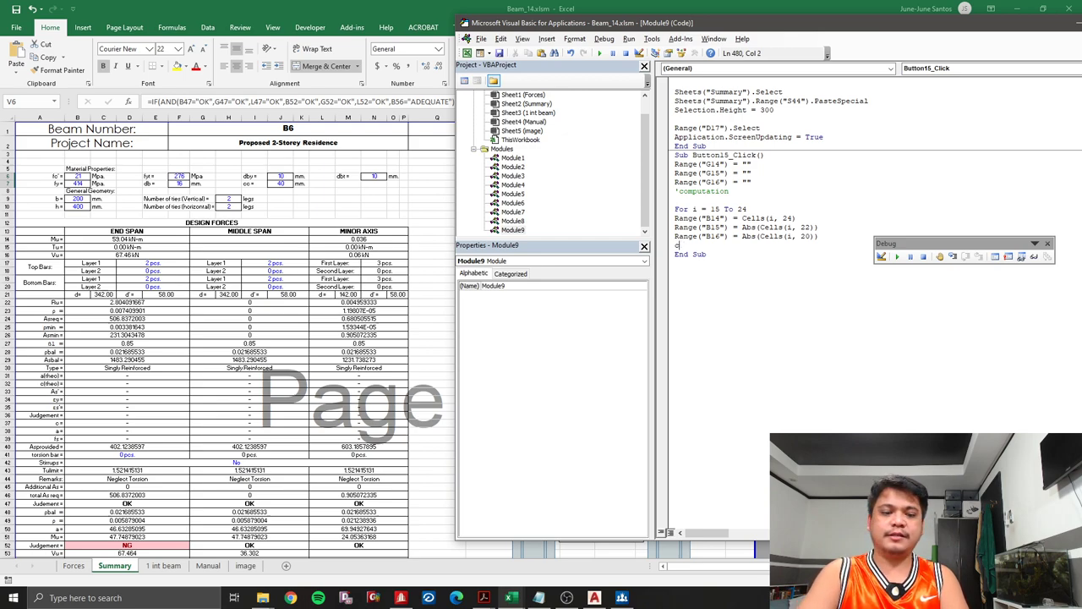
pyautogui.write('(')
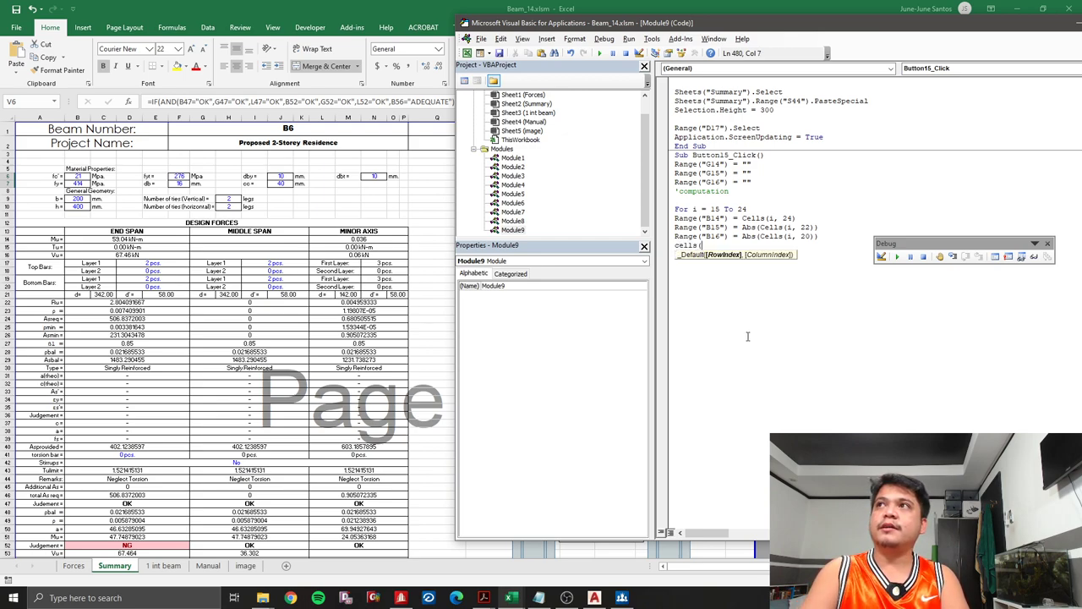
pyautogui.write('i,2')
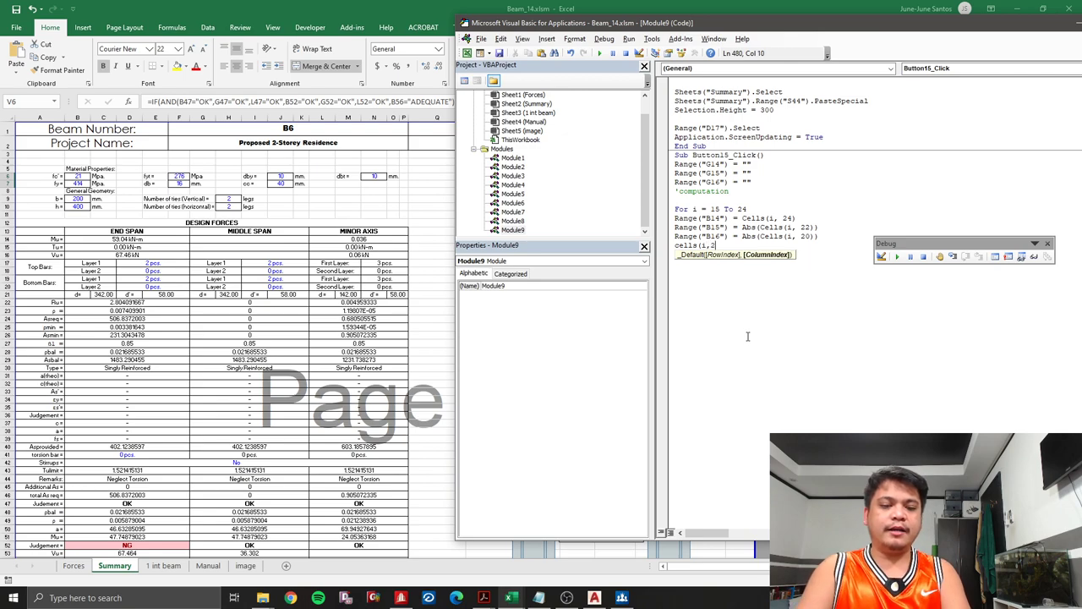
pyautogui.write('5) = ')
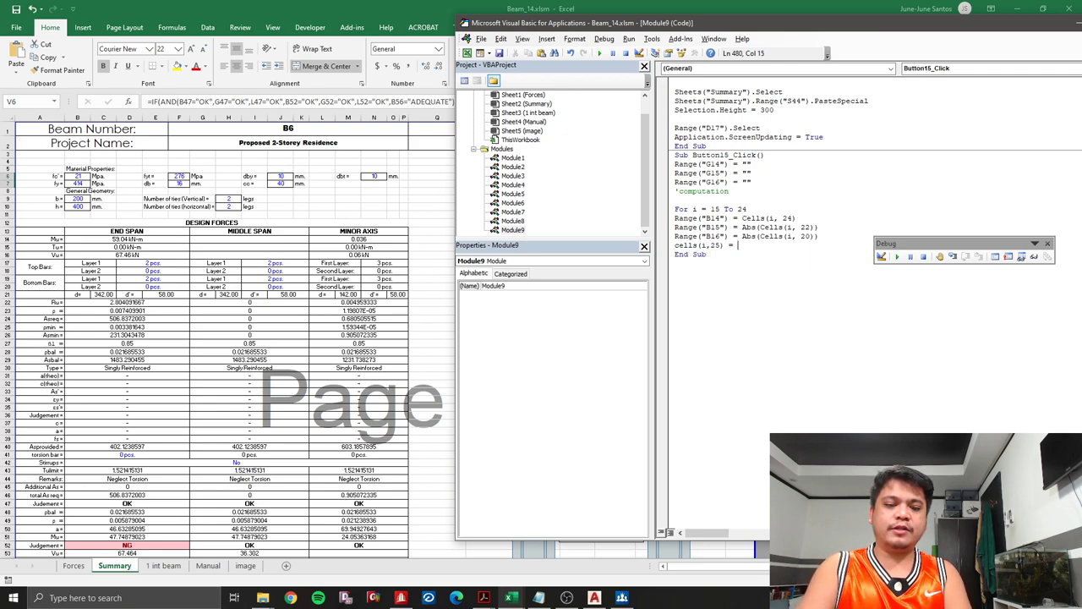
pyautogui.write('range("V')
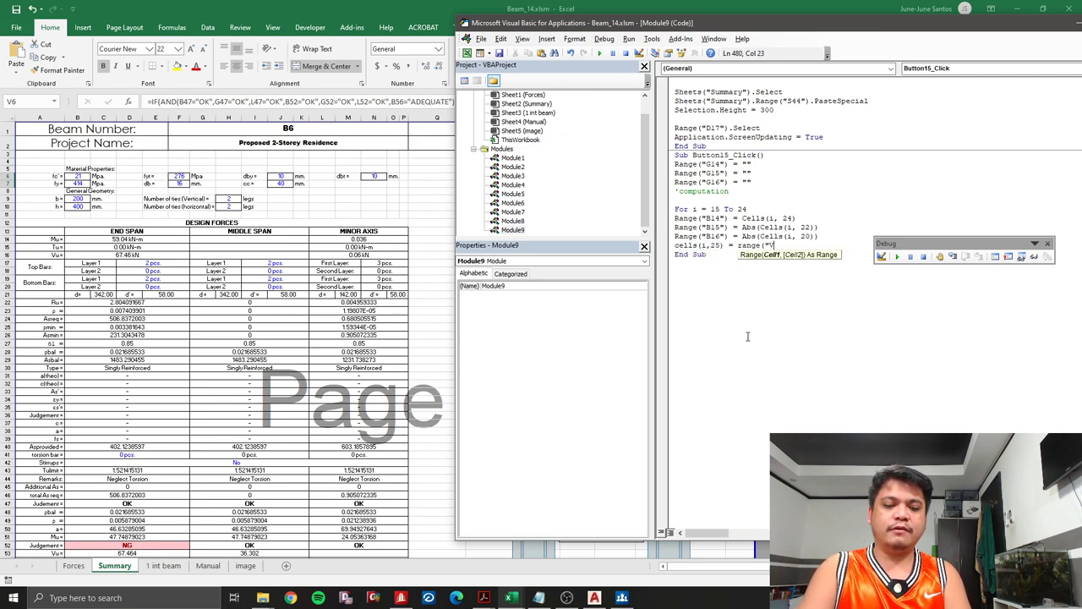
pyautogui.write(')')
pyautogui.click(750, 336)
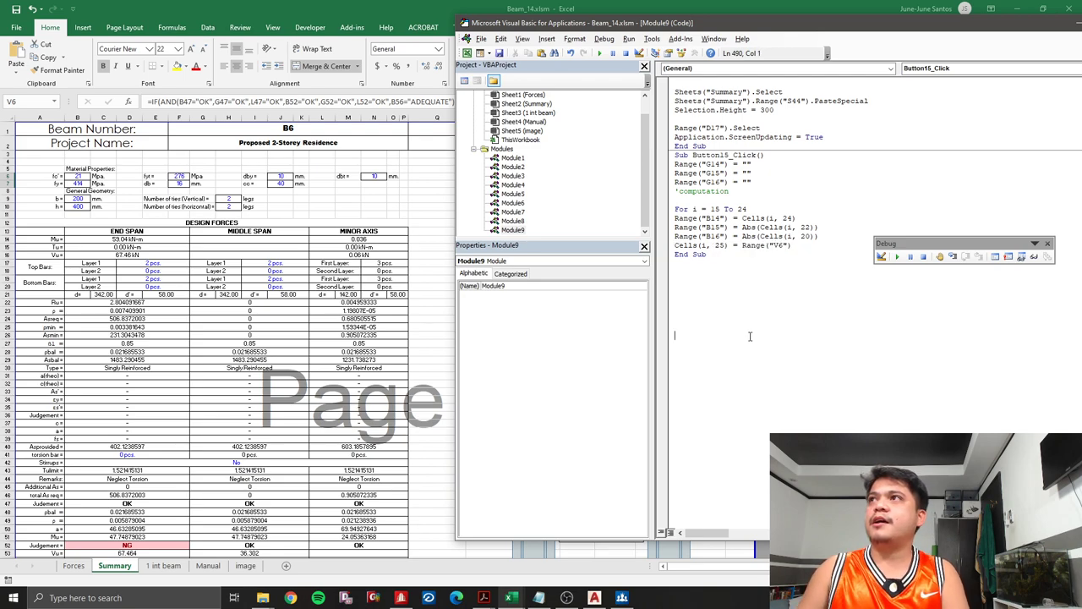
pyautogui.hotkey('alt', 'F11')
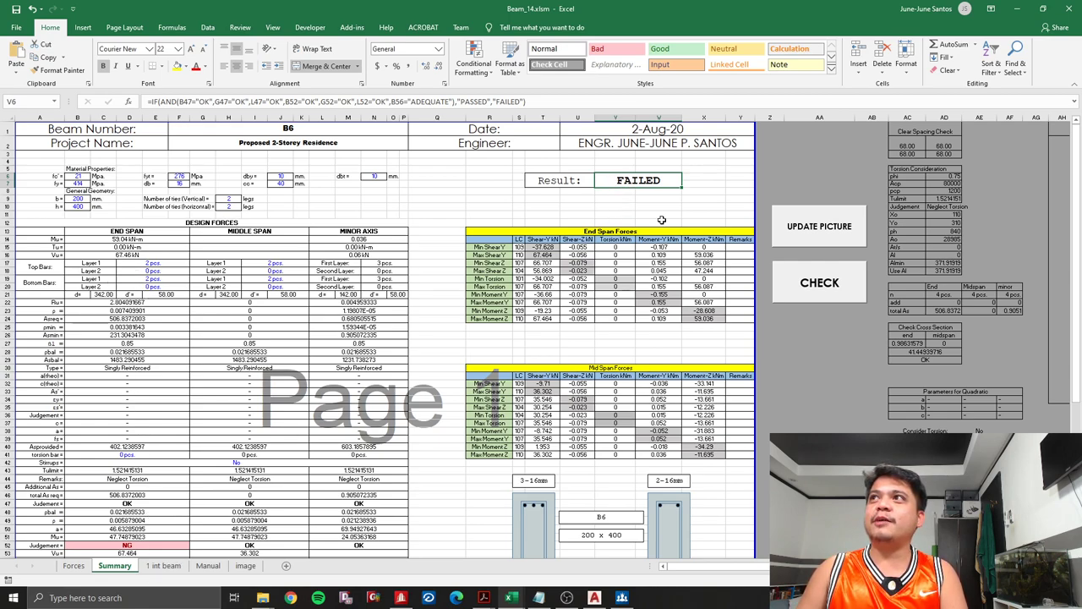
# - Confirm Remarks cell Y15 is column 25, then start an indented line after the Cells(i, 25) statement
pyautogui.click(738, 247)
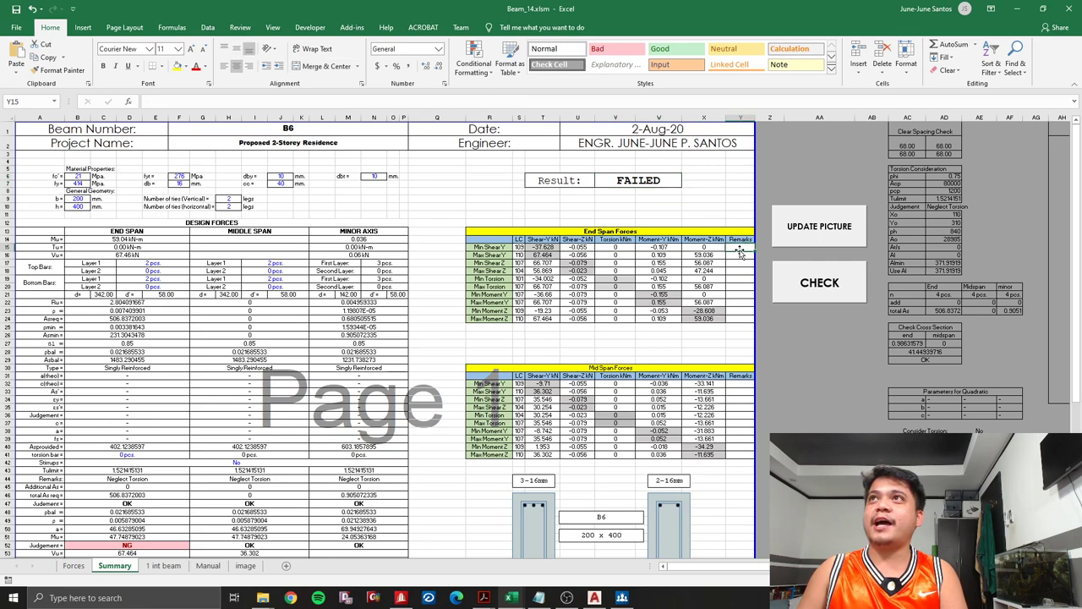
pyautogui.click(558, 119)
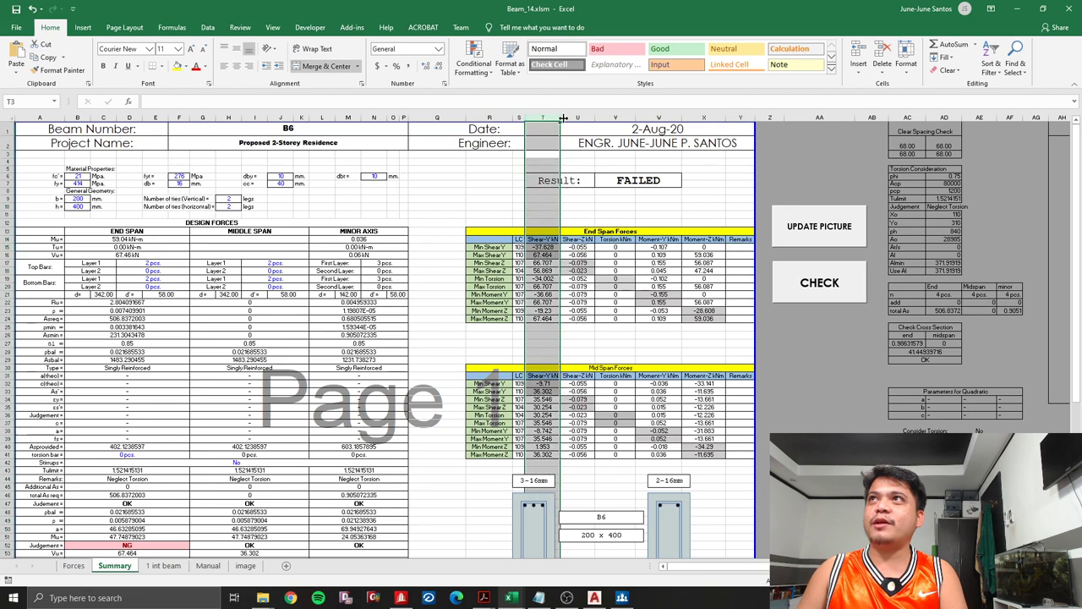
pyautogui.moveTo(562, 118)
pyautogui.mouseDown()
pyautogui.moveTo(692, 116)
pyautogui.moveTo(740, 173)
pyautogui.mouseUp()
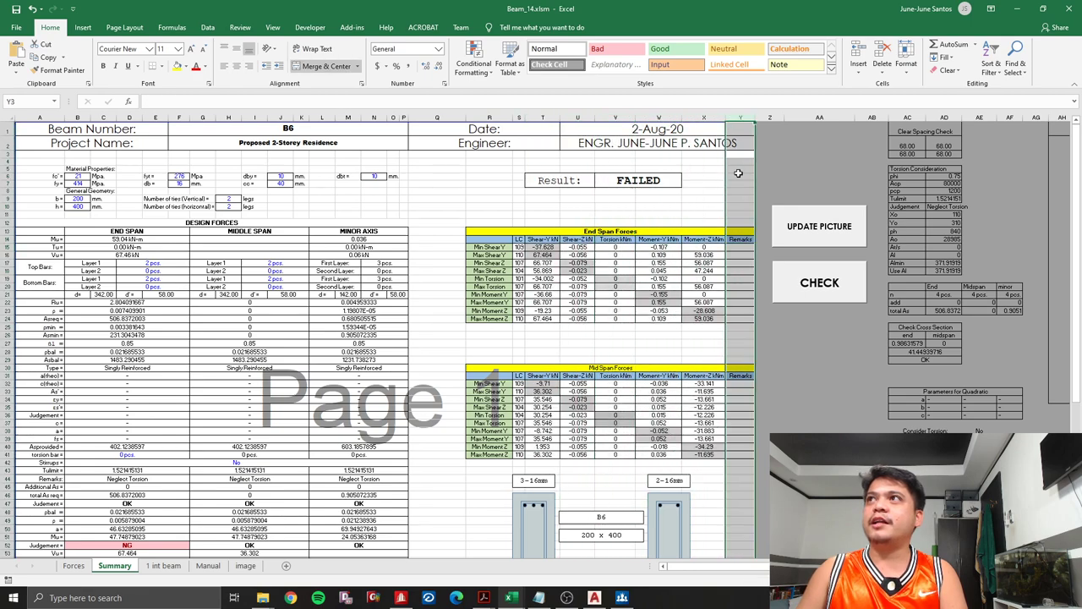
pyautogui.click(741, 245)
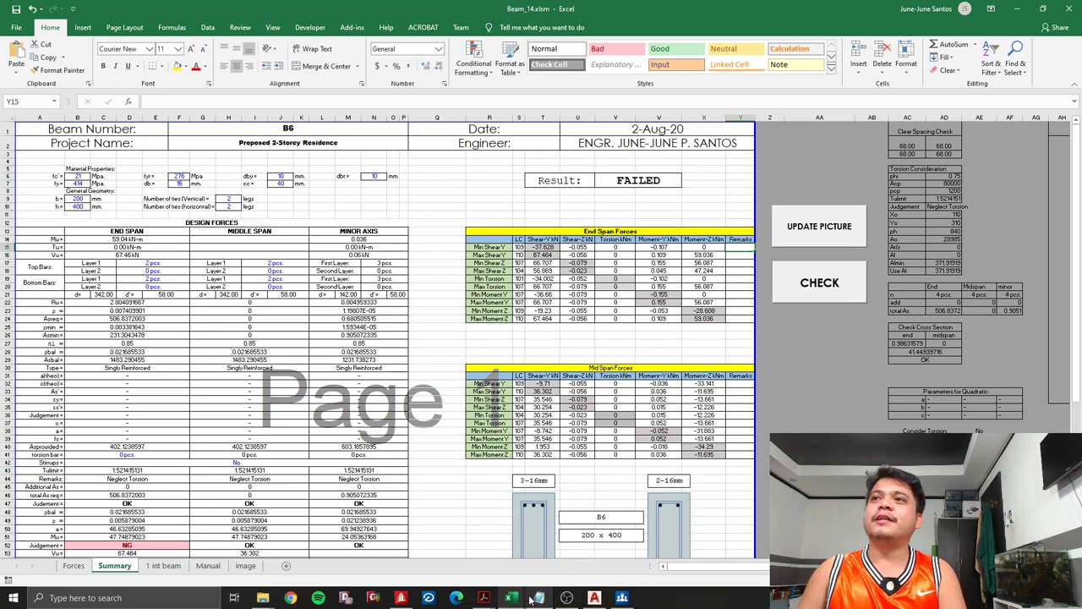
pyautogui.click(592, 554)
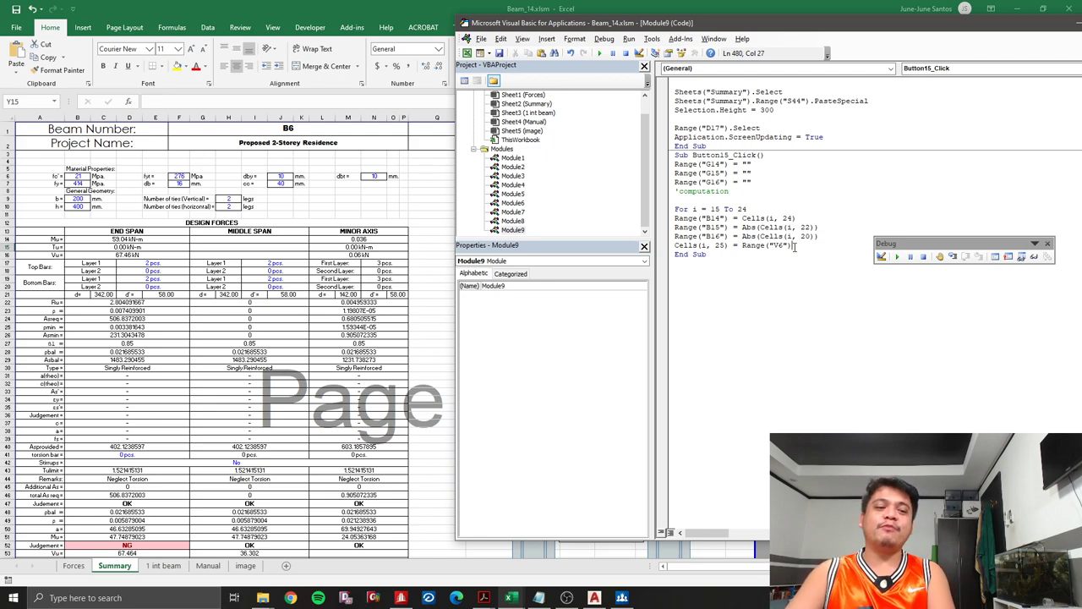
pyautogui.press('Return')
pyautogui.press('Tab')
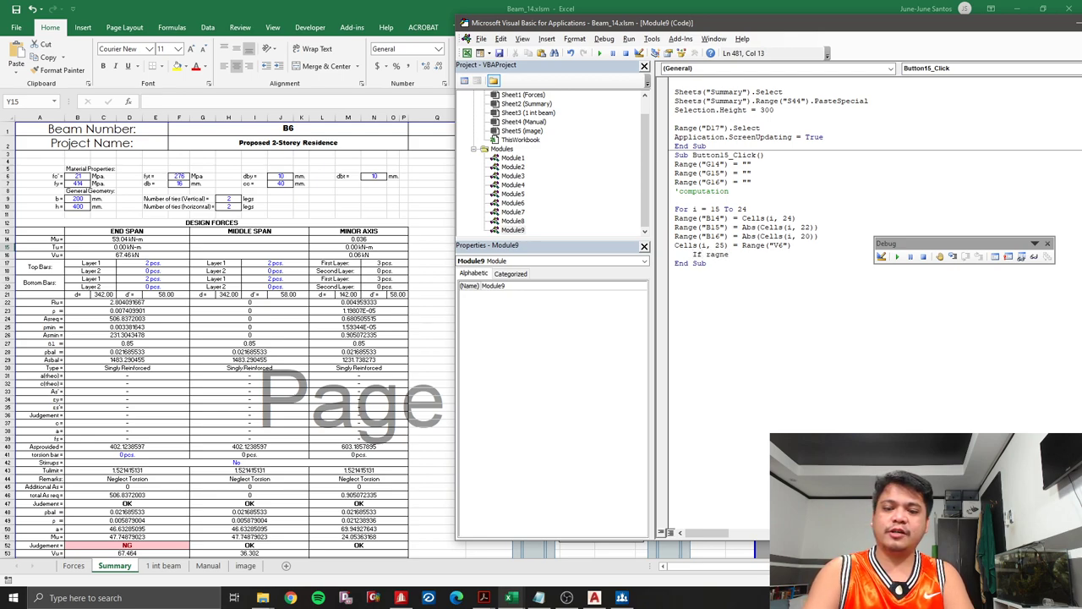
# - Add an If Range("V6") = "FAILED" Then / Exit For / End If block inside the loop
pyautogui.write('e("v6')
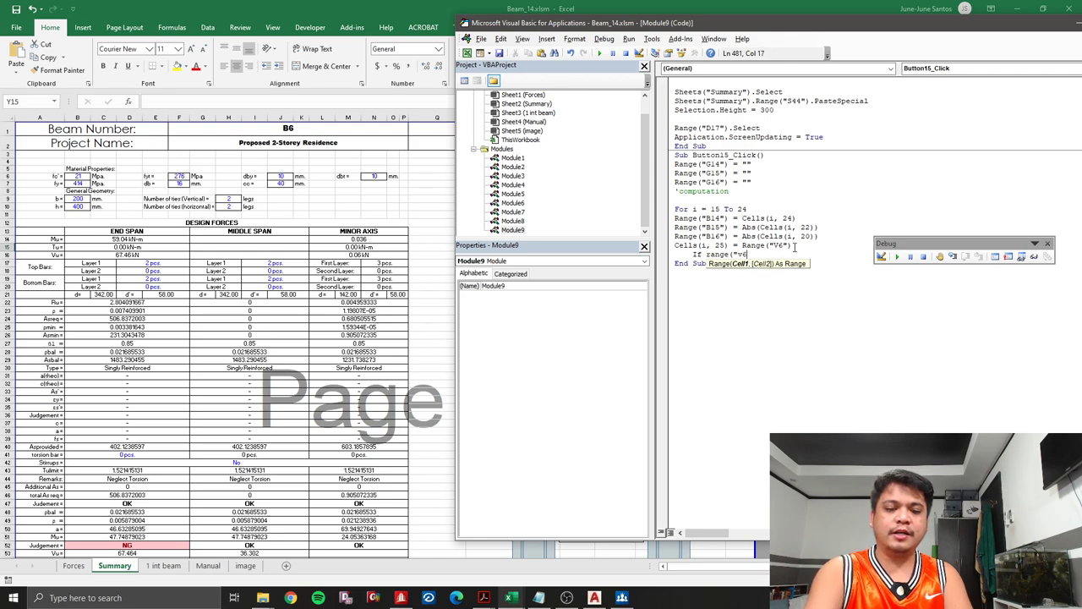
pyautogui.write(') = "FAILE')
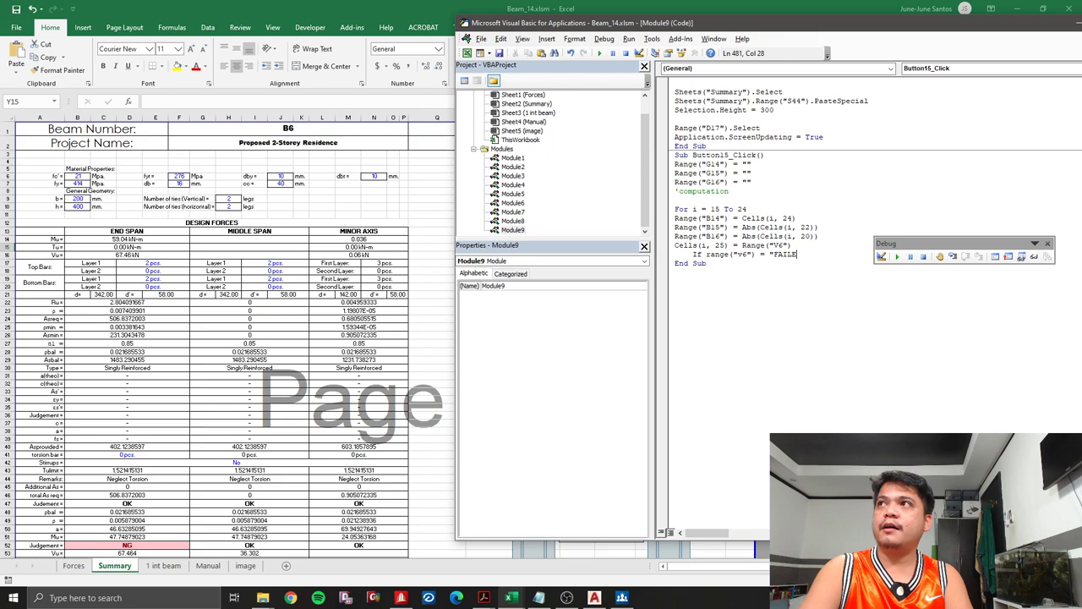
pyautogui.write('n')
pyautogui.press('Return')
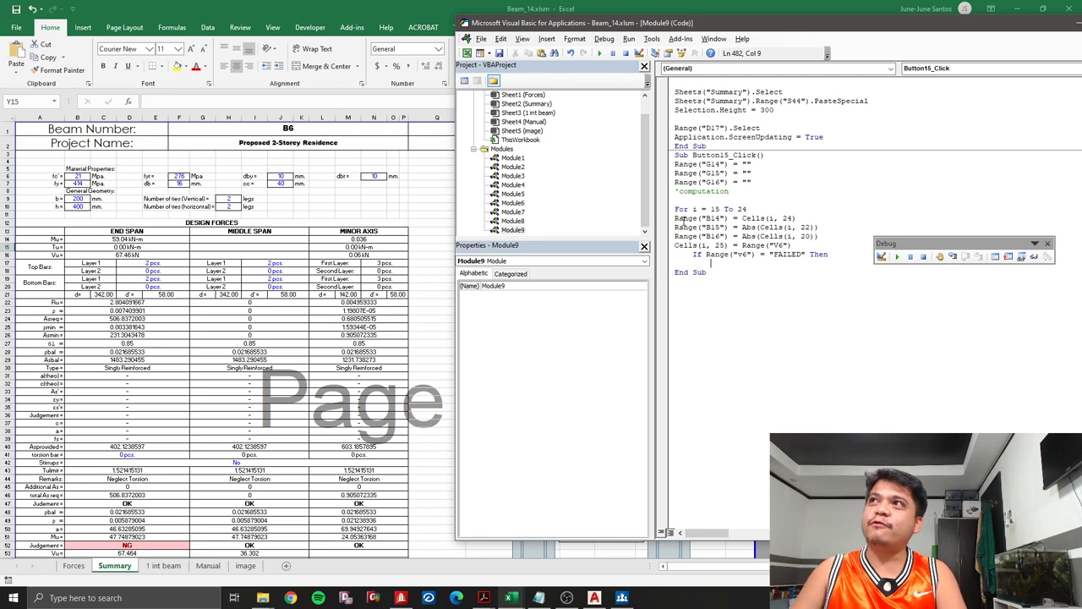
pyautogui.write('Exit for')
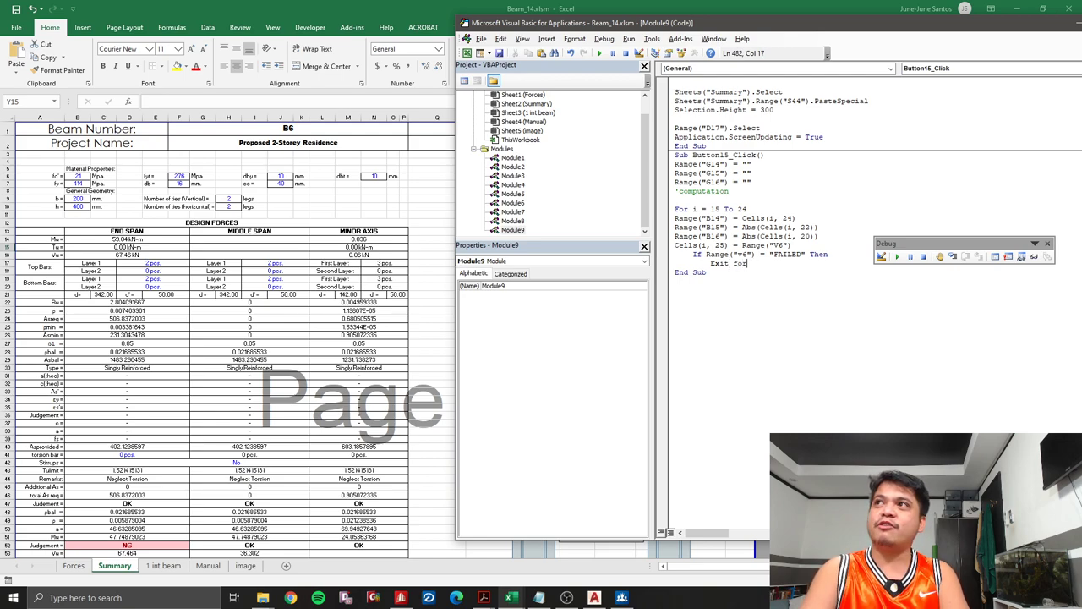
pyautogui.press('Return')
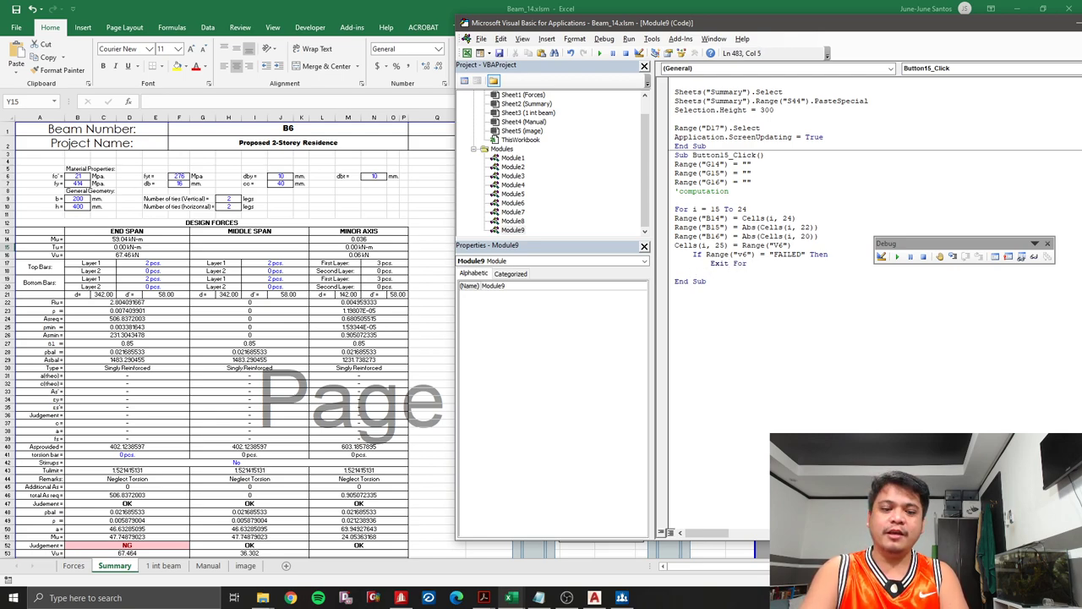
pyautogui.write('End if')
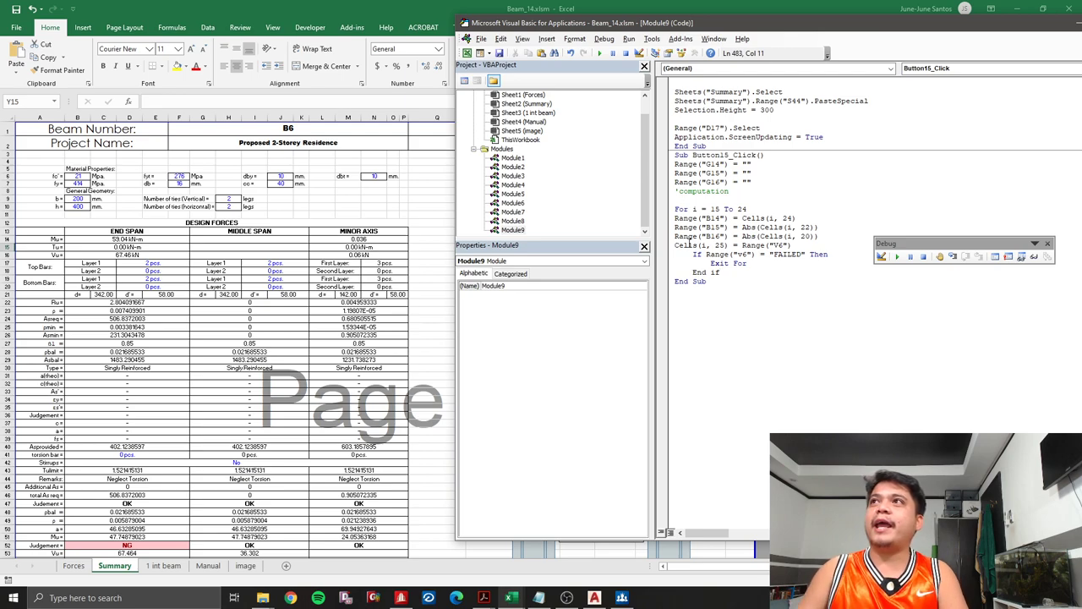
# - Close the loop by typing Next below the End If block
pyautogui.moveTo(724, 208); pyautogui.dragTo(752, 208)
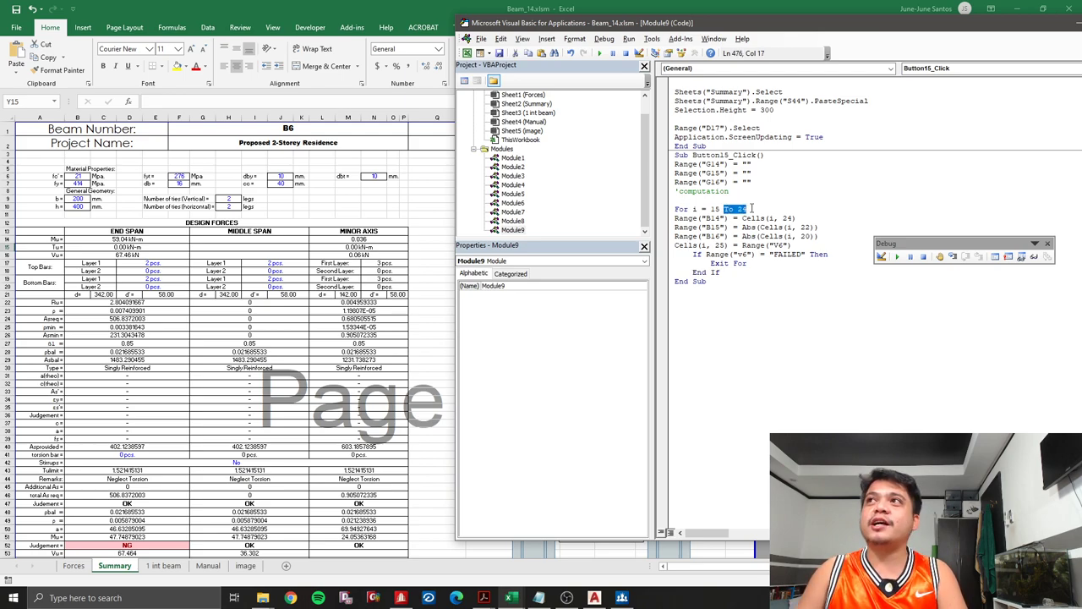
pyautogui.click(752, 263)
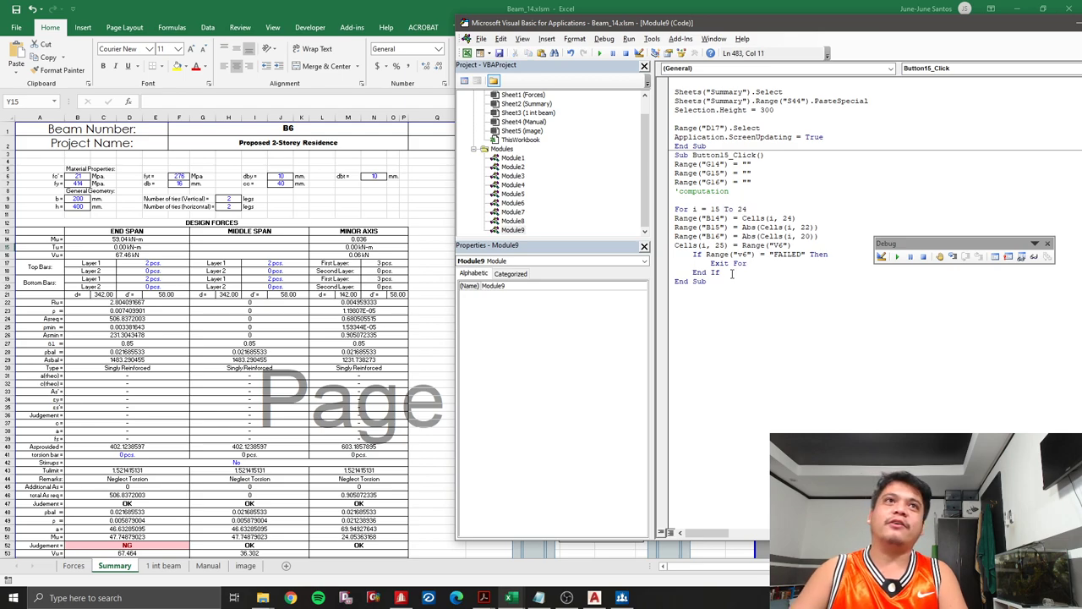
pyautogui.press('Return')
pyautogui.write('Nex')
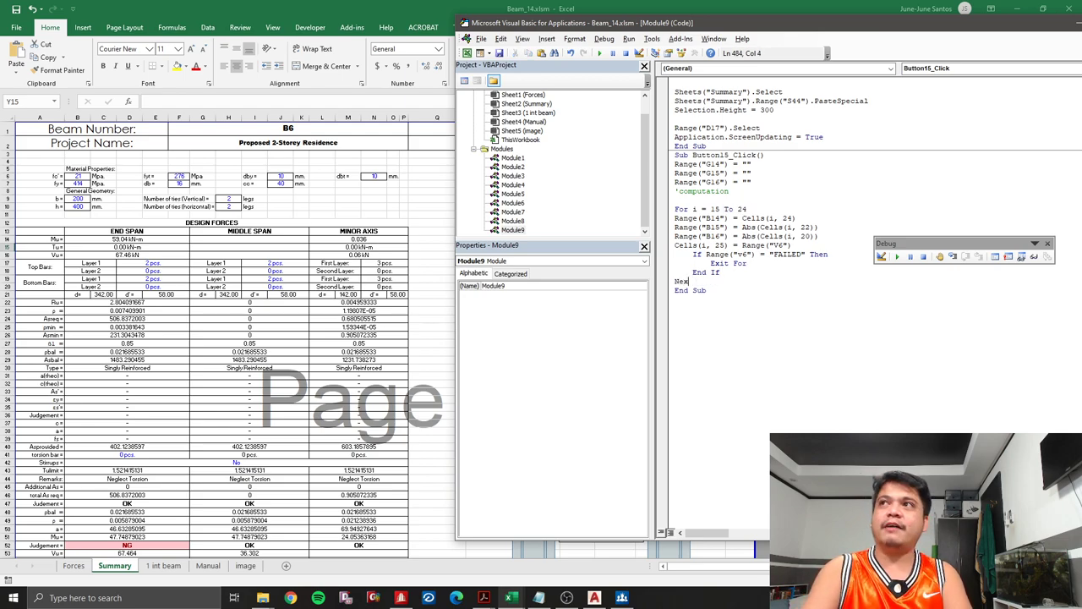
pyautogui.write('t')
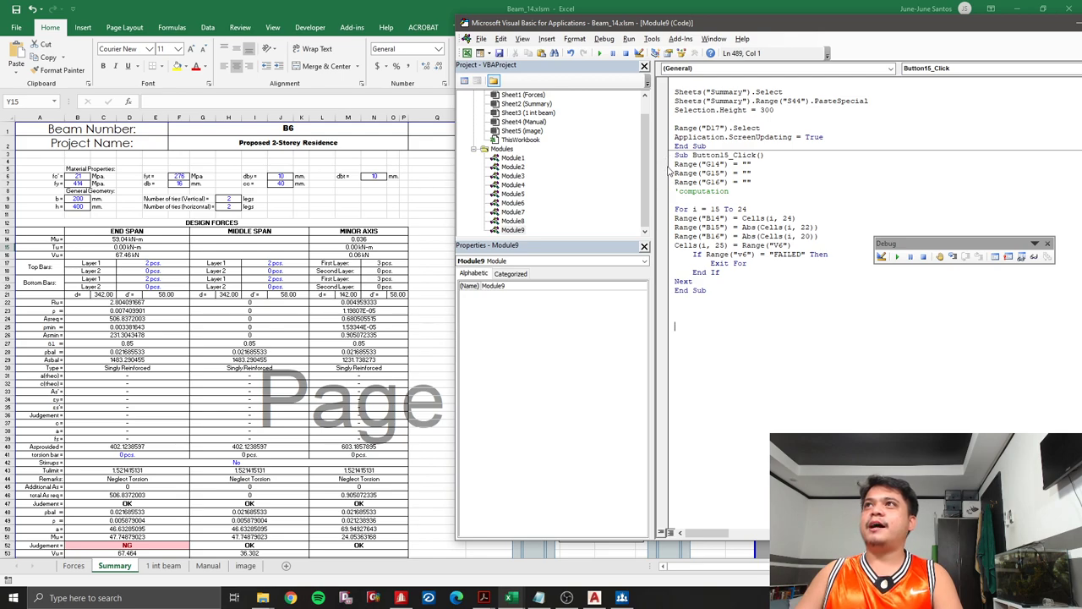
# - Set a breakpoint on the G14 clearing line, clear End Span forces B14:B16, and run CHECK
pyautogui.click(664, 166)
pyautogui.moveTo(689, 26); pyautogui.dragTo(679, 354)
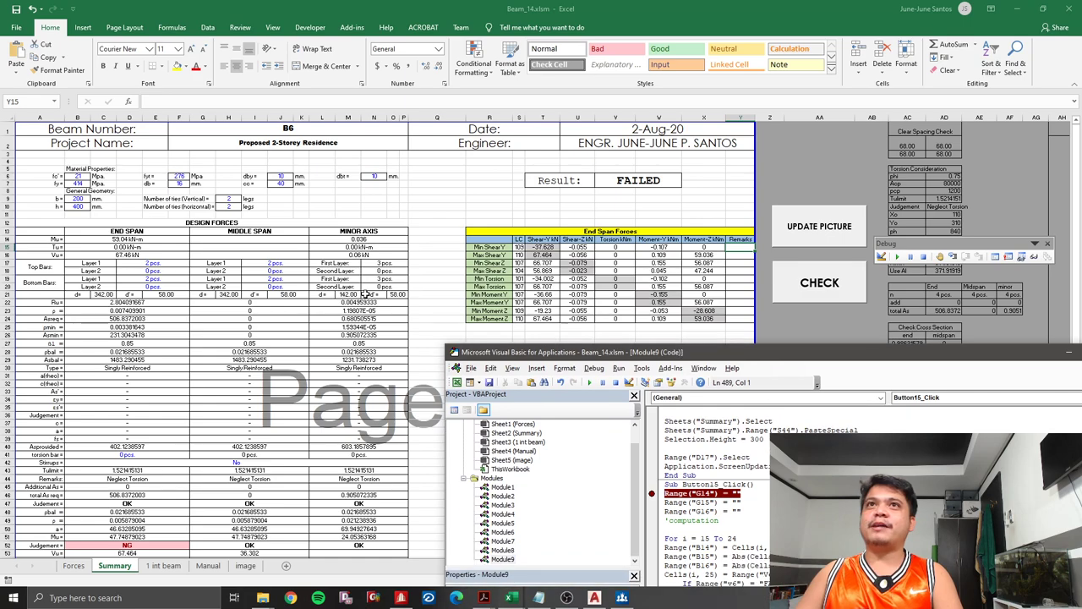
pyautogui.moveTo(133, 240); pyautogui.dragTo(134, 253)
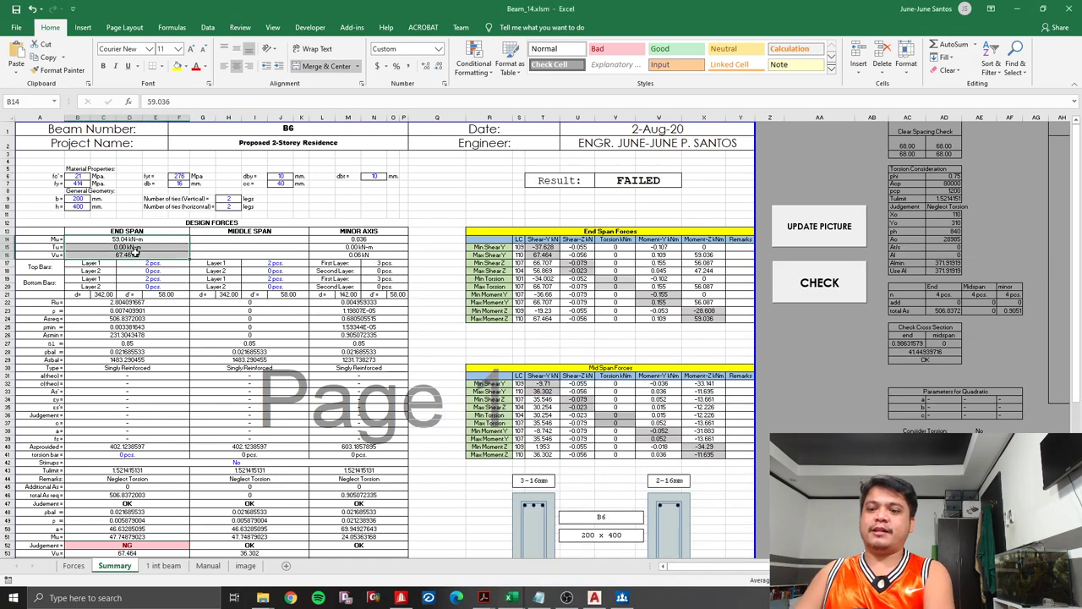
pyautogui.press('Delete')
pyautogui.click(820, 344)
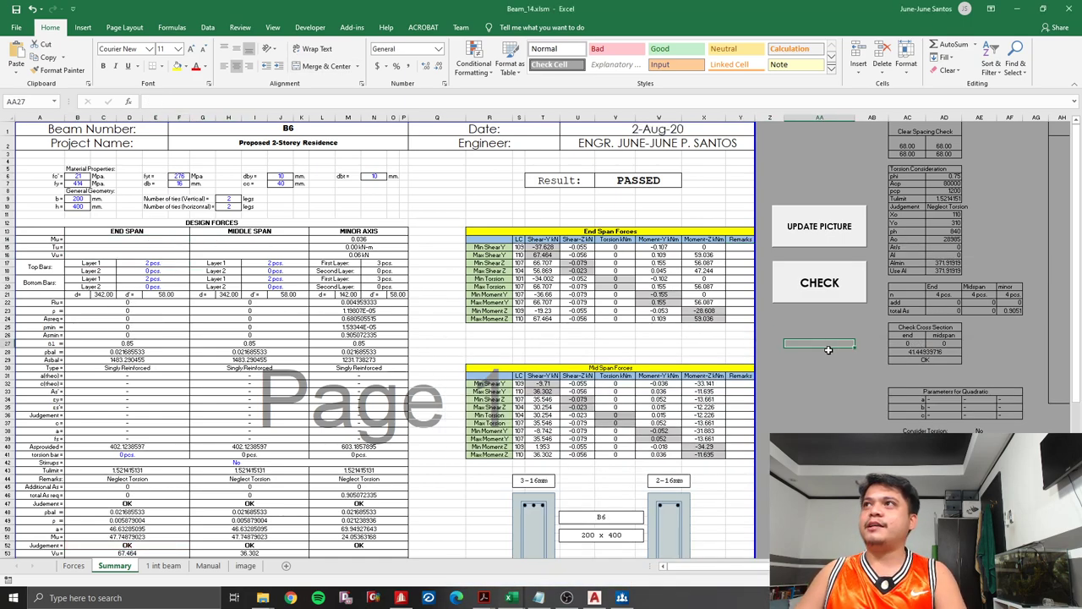
pyautogui.click(824, 298)
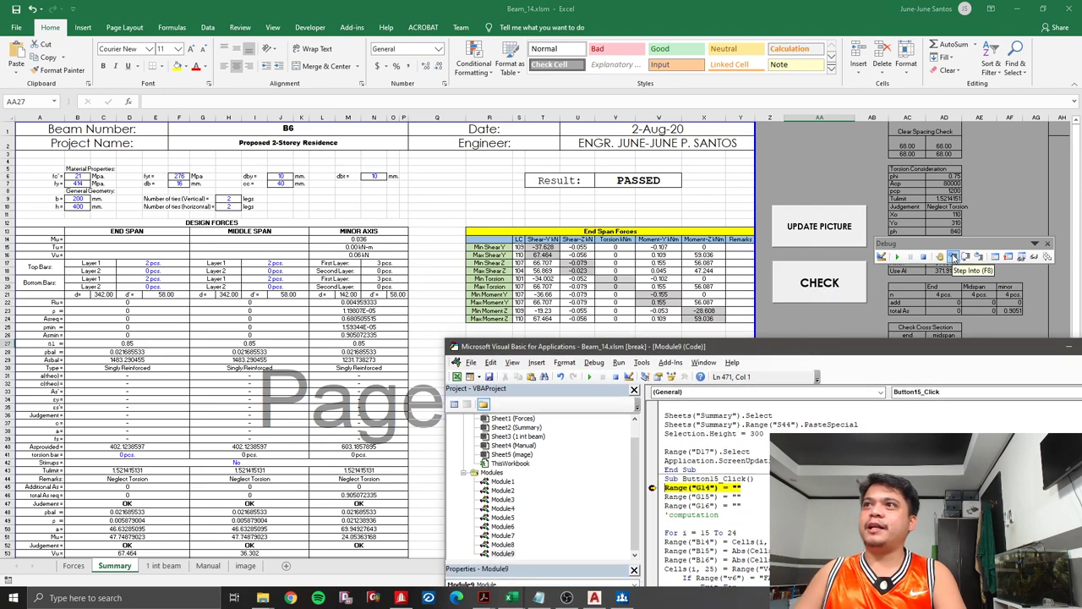
# - Step through several macro lines, then reset the paused run and return to the Summary sheet
pyautogui.click(953, 256)
pyautogui.click(953, 256)
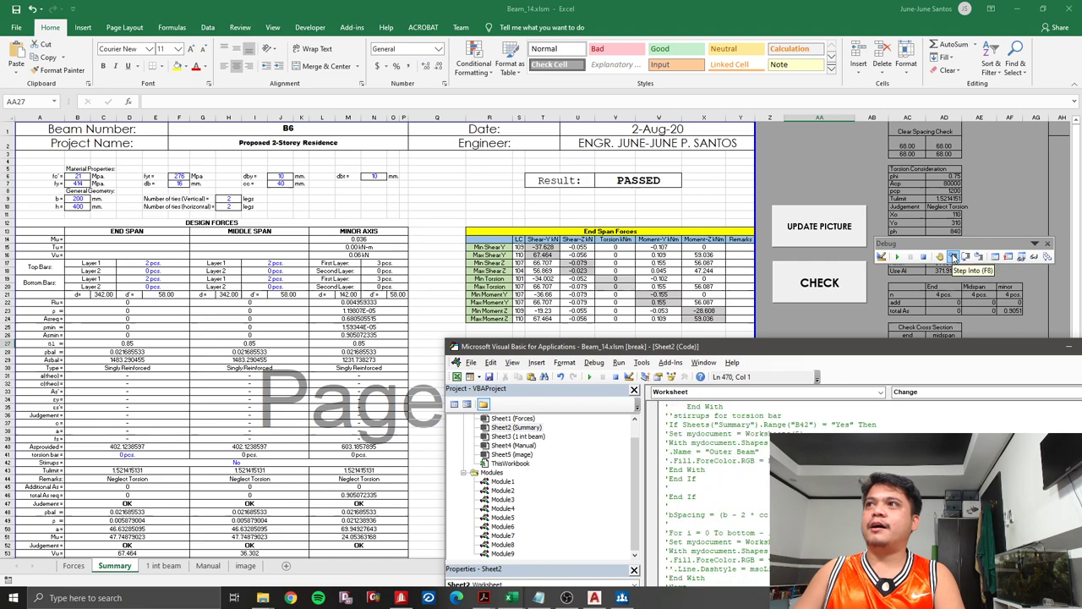
pyautogui.click(953, 256)
pyautogui.click(953, 257)
pyautogui.click(953, 257)
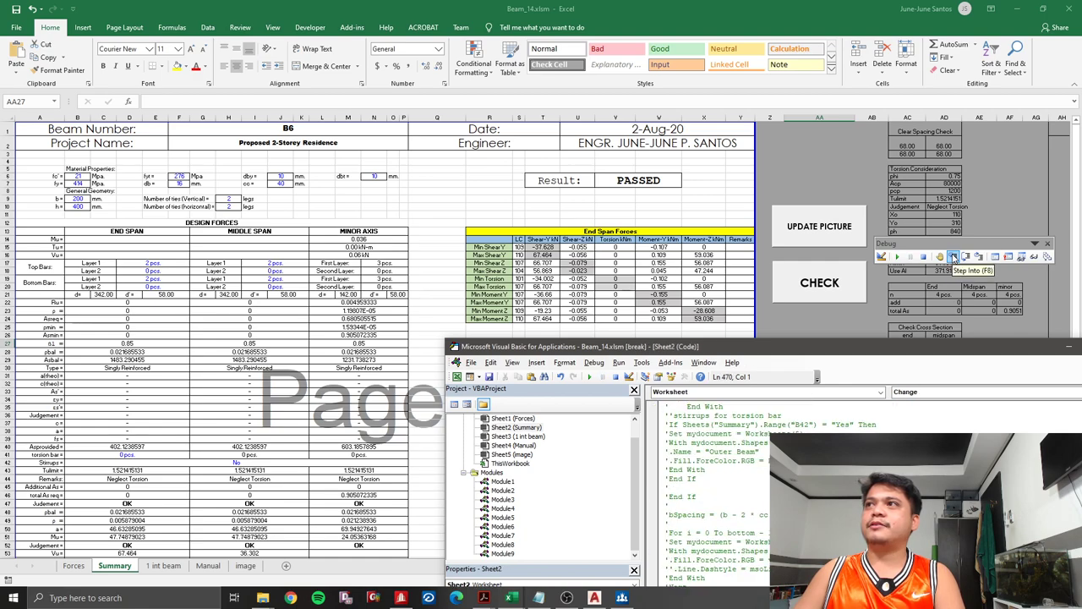
pyautogui.click(953, 256)
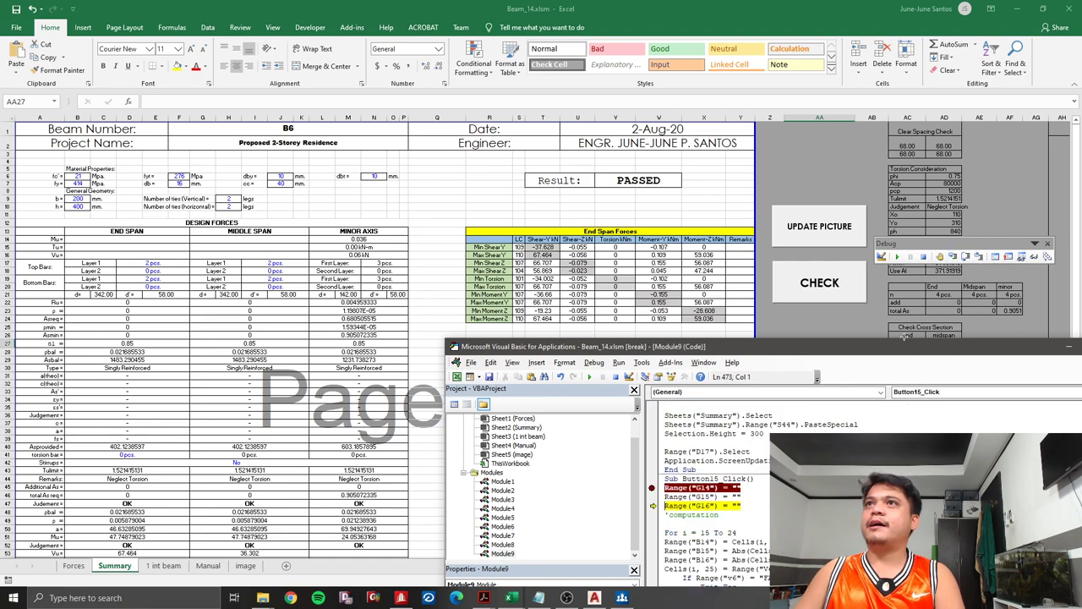
pyautogui.moveTo(854, 351); pyautogui.dragTo(632, 290)
pyautogui.click(432, 425)
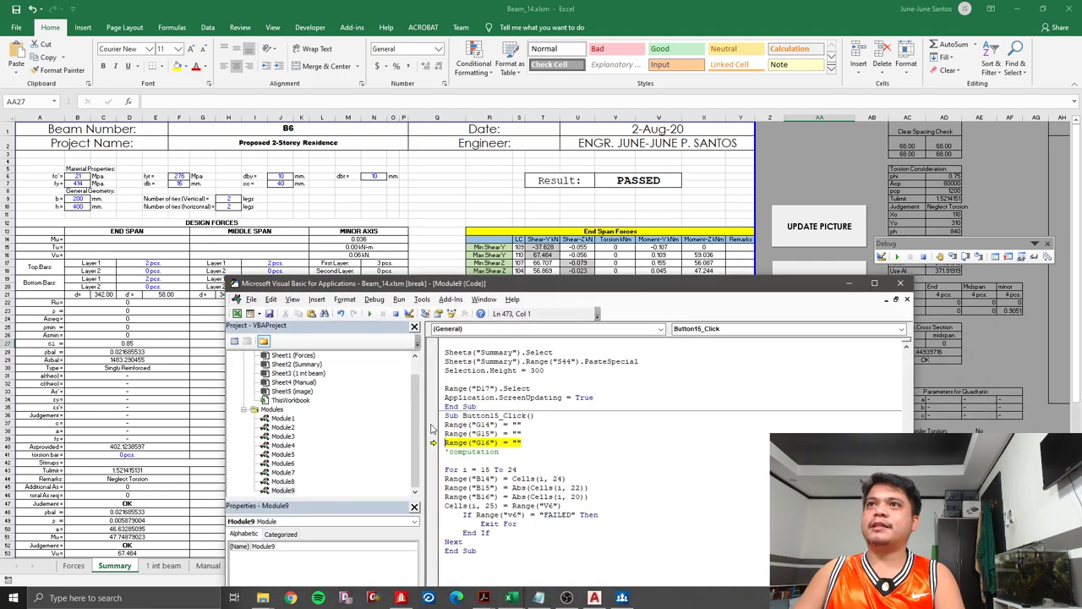
pyautogui.click(397, 314)
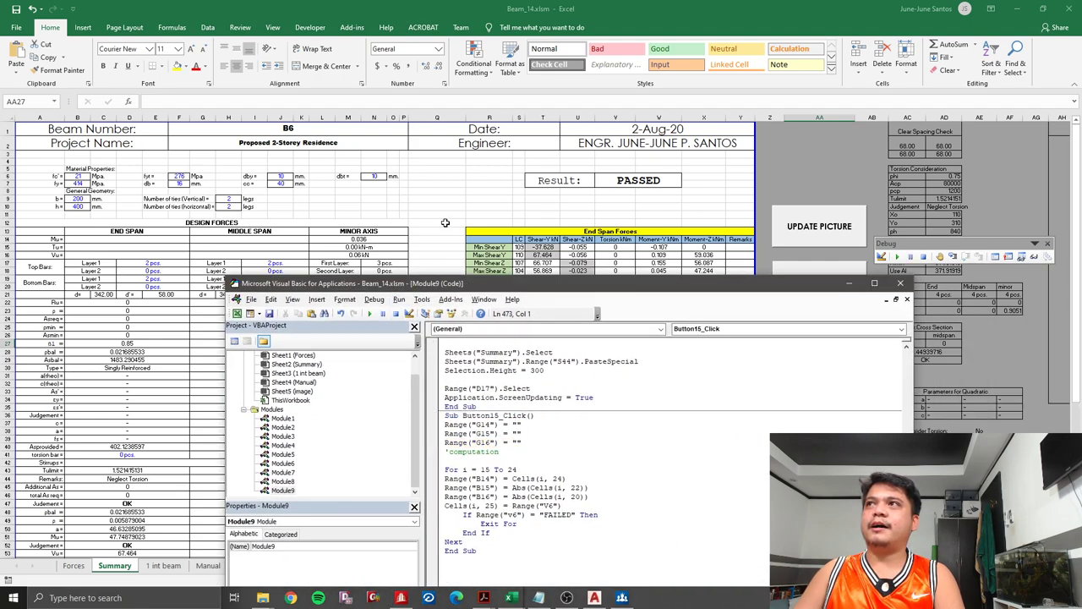
pyautogui.click(444, 223)
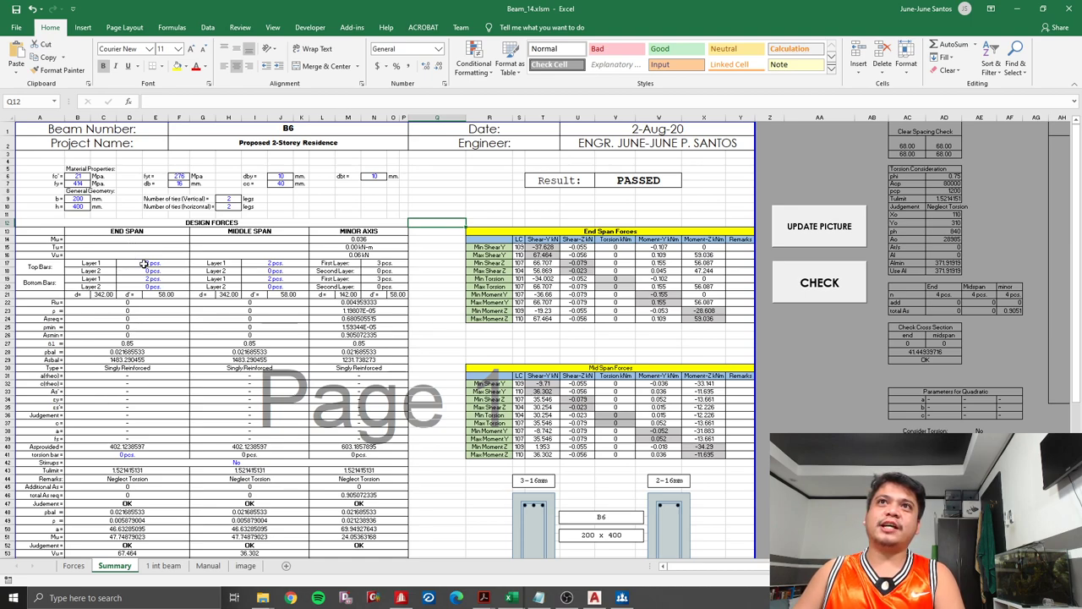
# - Run CHECK and inspect the PASSED and FAILED remarks in Y15 and Y16, plus the NG formula
pyautogui.click(836, 297)
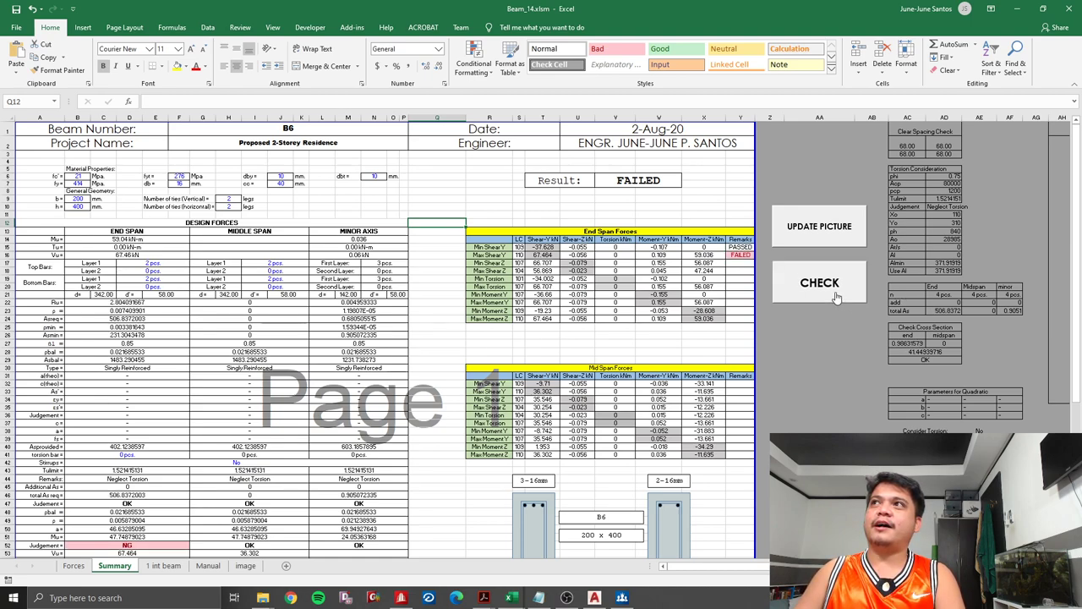
pyautogui.click(742, 247)
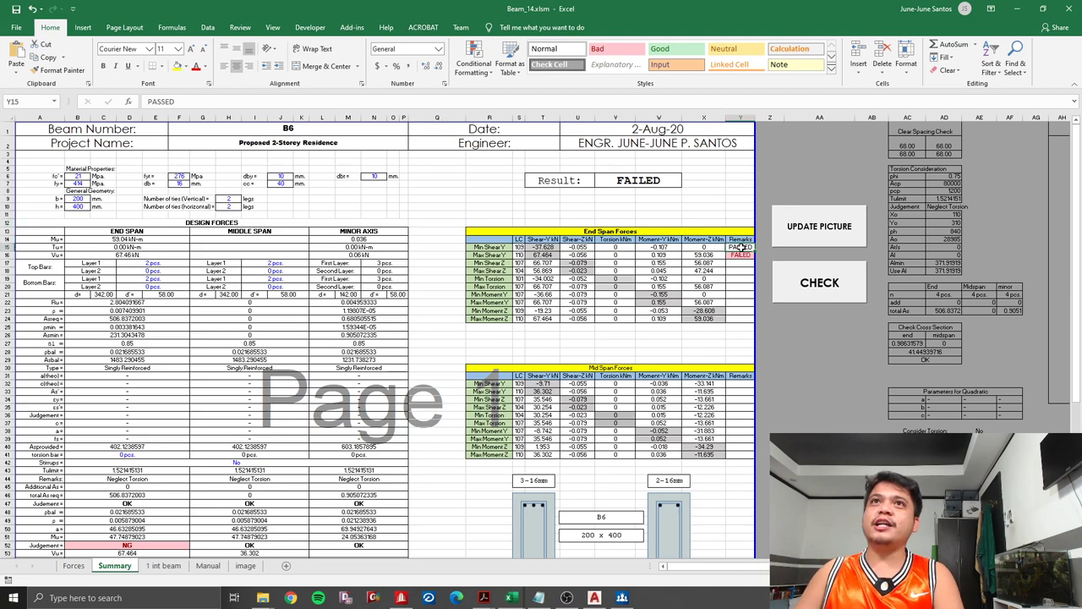
pyautogui.press('Left')
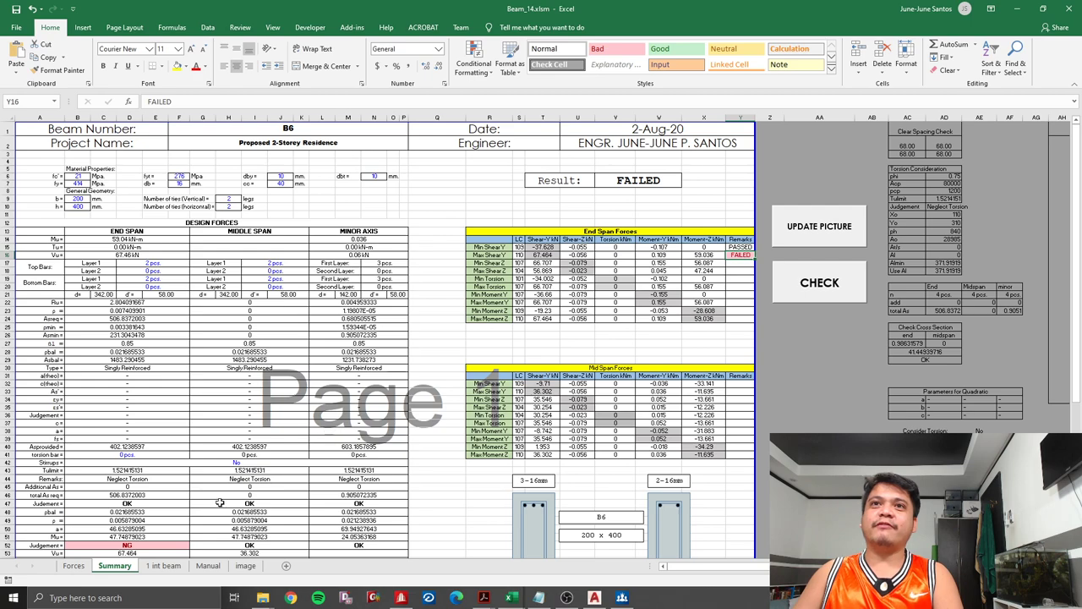
pyautogui.click(139, 544)
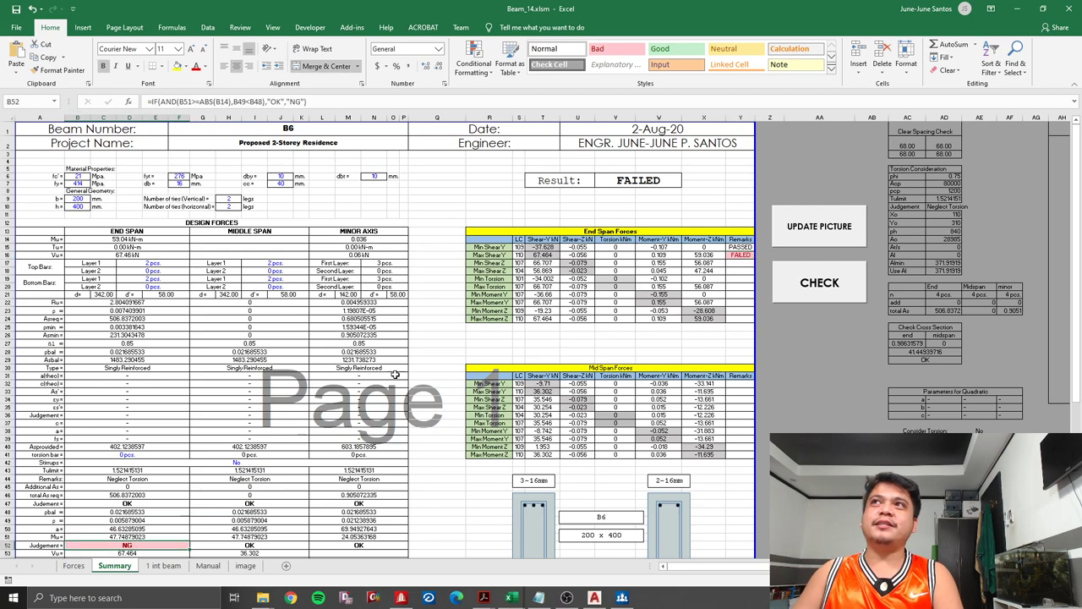
pyautogui.click(742, 253)
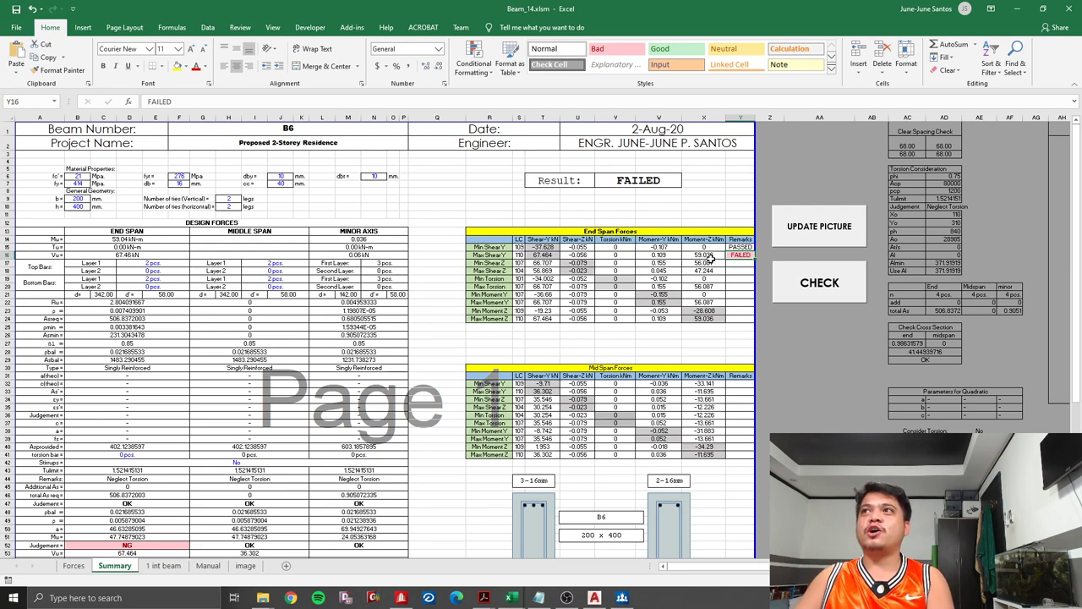
pyautogui.click(709, 254)
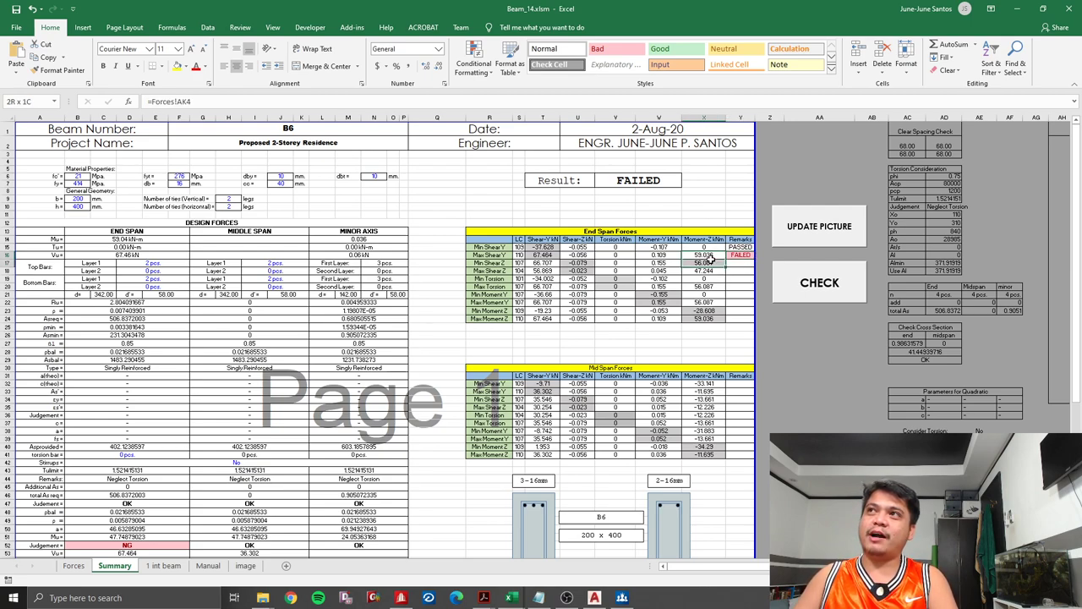
pyautogui.click(111, 239)
pyautogui.keyDown('ctrl'); pyautogui.scroll(3, 111, 240); pyautogui.keyUp('ctrl')
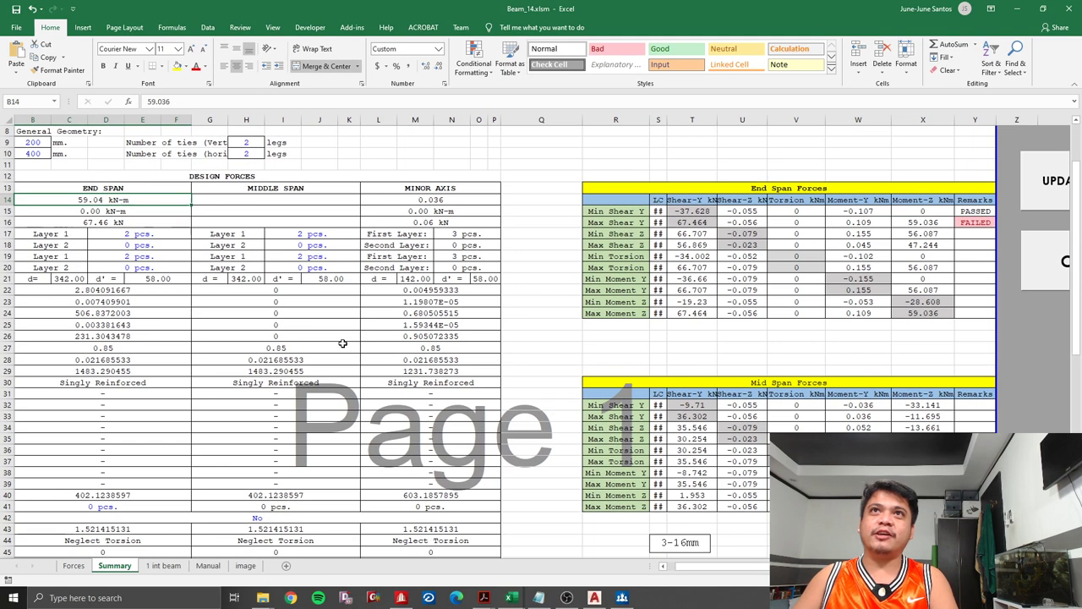
# - Try 3 and then 4 bars for the end-span top Layer 1 count in D17
pyautogui.moveTo(718, 568); pyautogui.dragTo(685, 568)
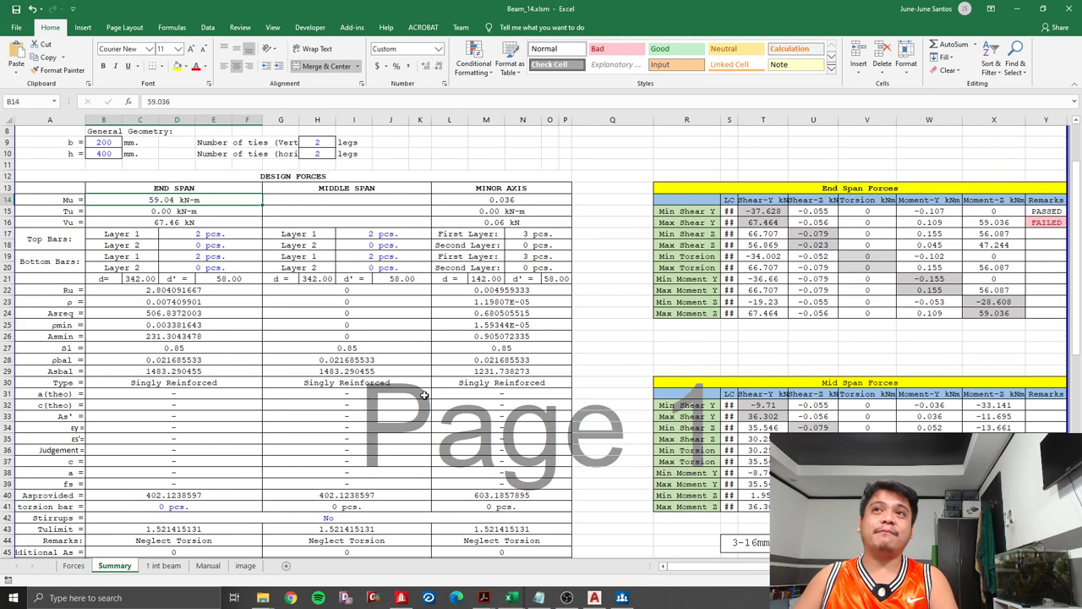
pyautogui.scroll(2, 253, 230)
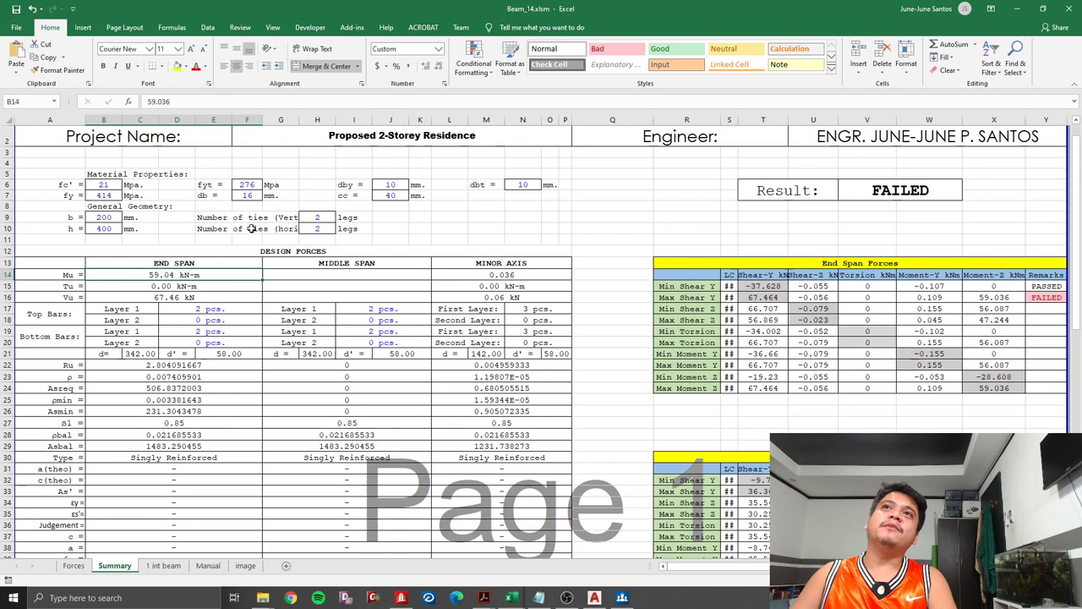
pyautogui.click(216, 309)
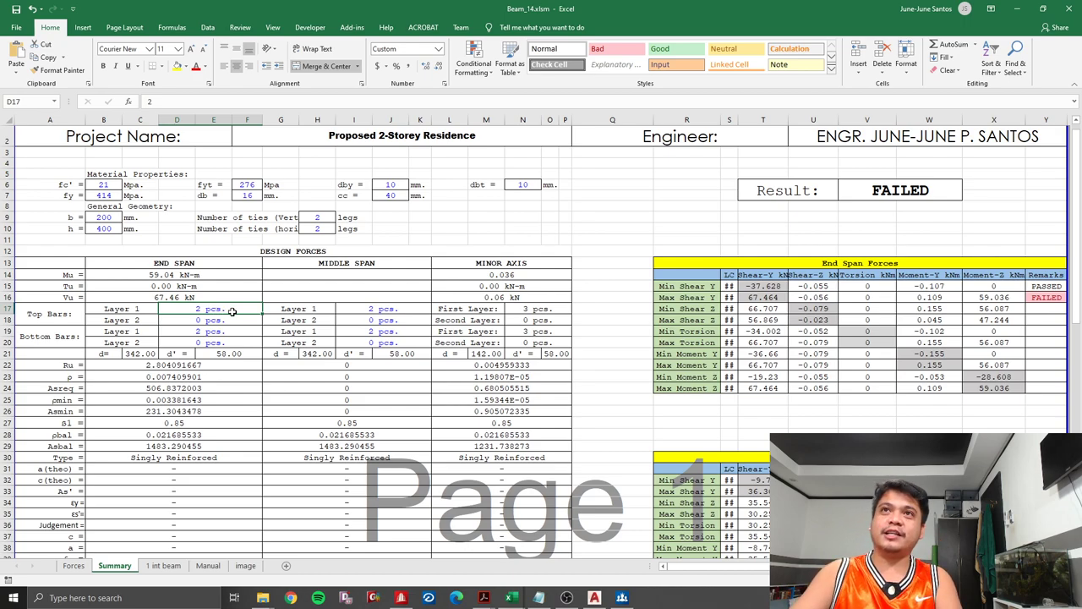
pyautogui.write('3')
pyautogui.press('Return')
pyautogui.press('Up')
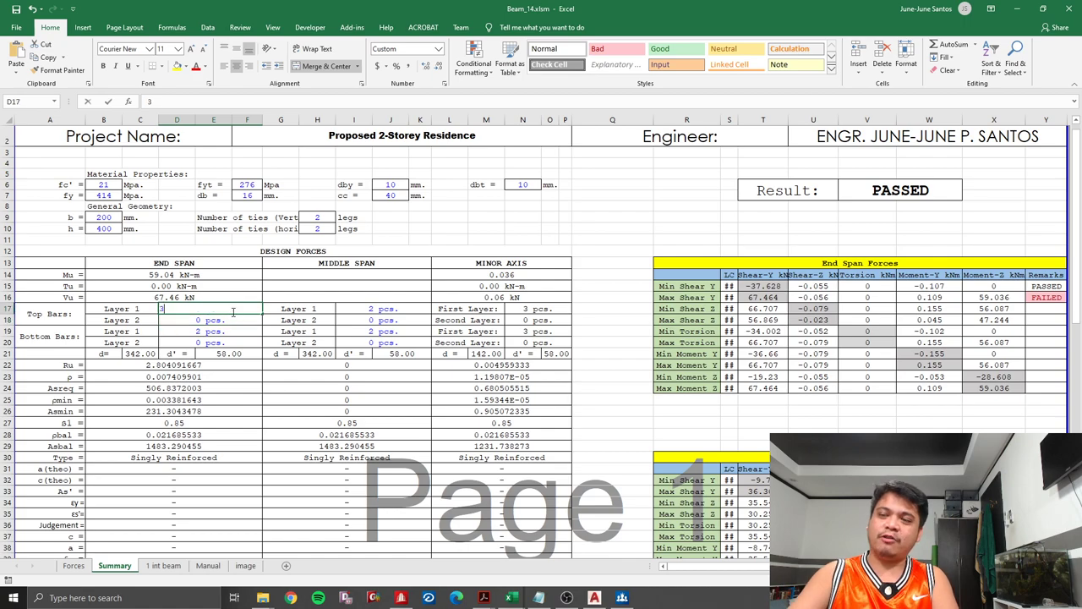
pyautogui.write('4')
pyautogui.press('Return')
# - Try 2 bars in top Layer 1 and 2 bars in Layer 2
pyautogui.click(233, 311)
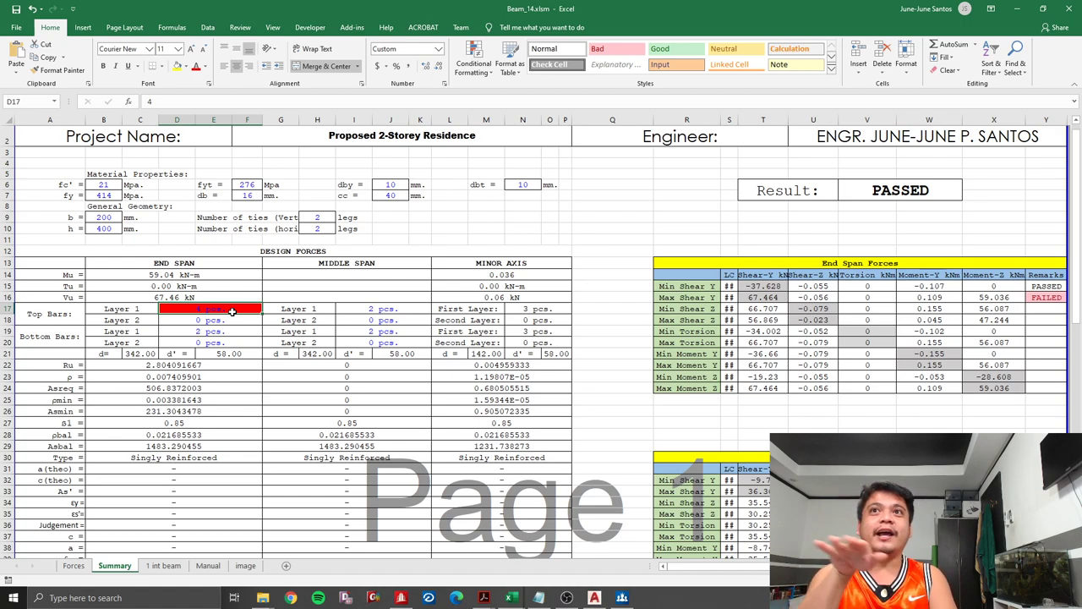
pyautogui.write('2')
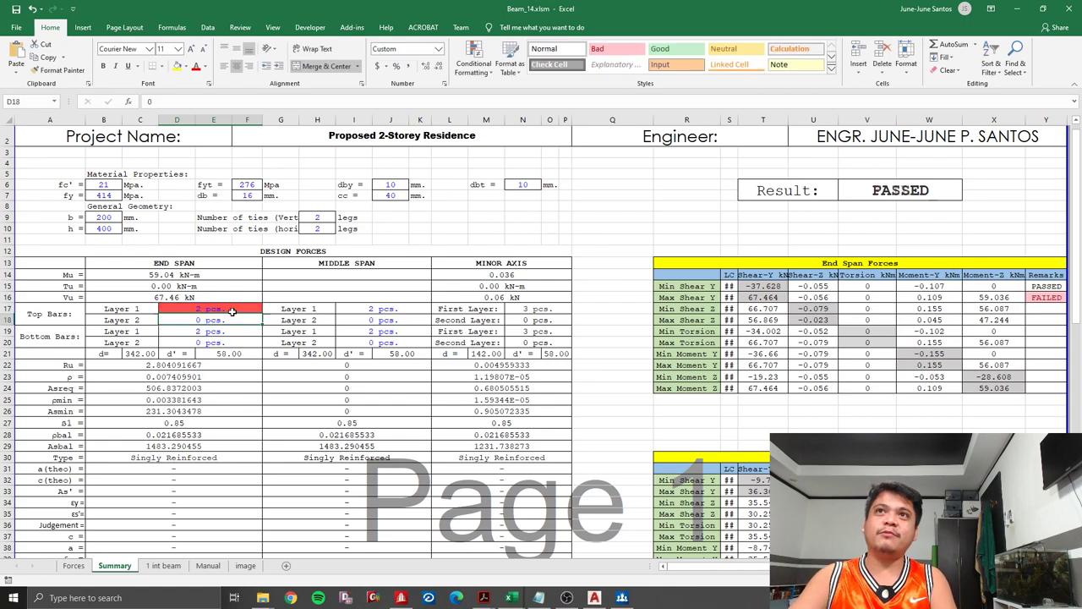
pyautogui.press('Return')
pyautogui.write('2')
pyautogui.press('Return')
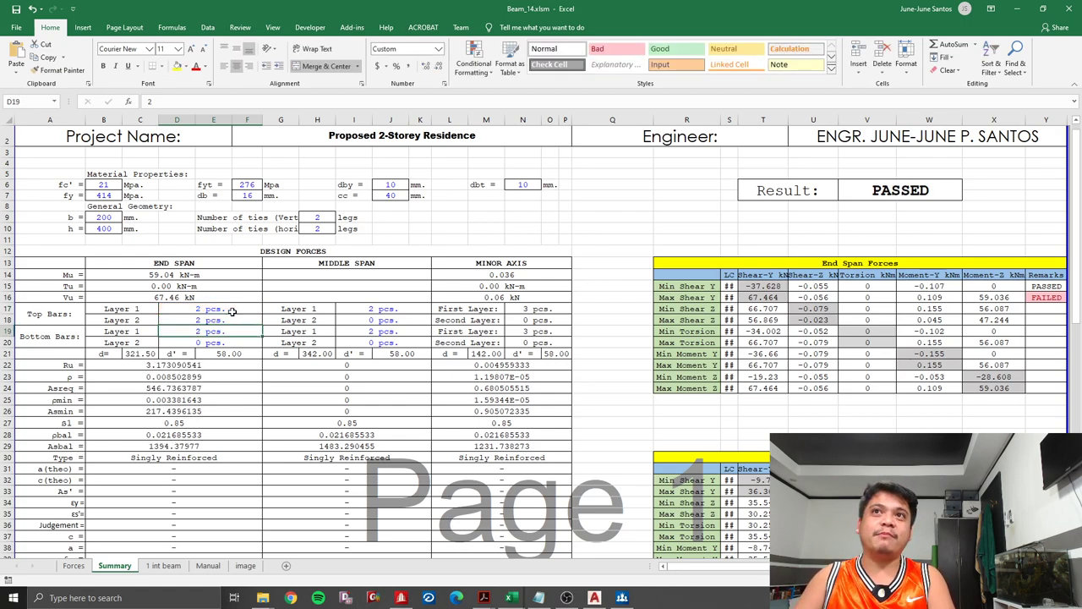
# - Reset Layer 2 to 0 bars and set Layer 1 back to 3 bars
pyautogui.moveTo(232, 311); pyautogui.dragTo(234, 317)
pyautogui.click(234, 318)
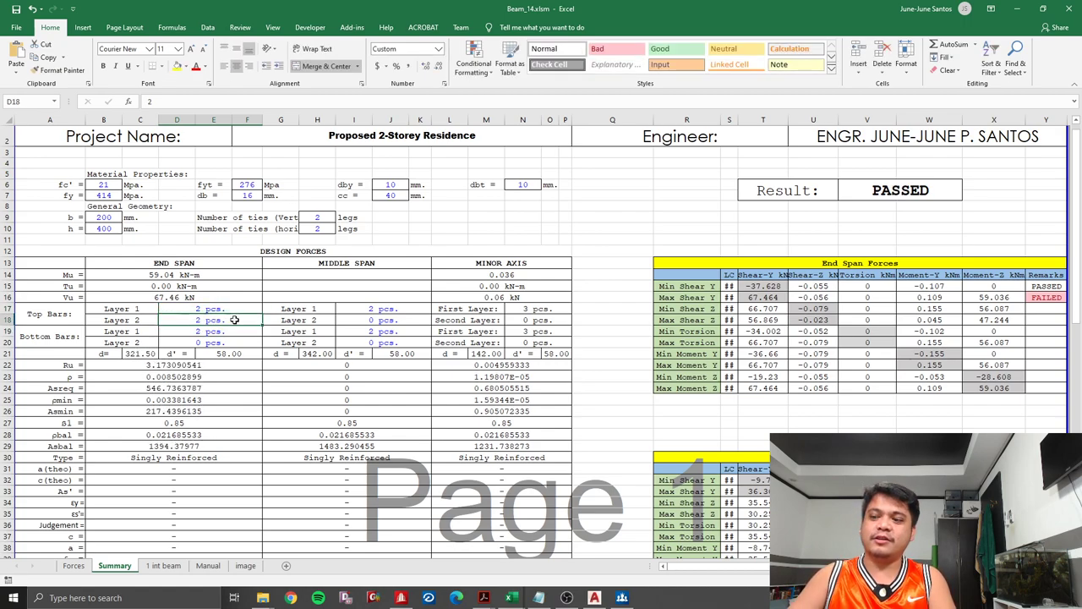
pyautogui.write('0')
pyautogui.press('Return')
pyautogui.click(233, 310)
pyautogui.write('3')
pyautogui.press('Return')
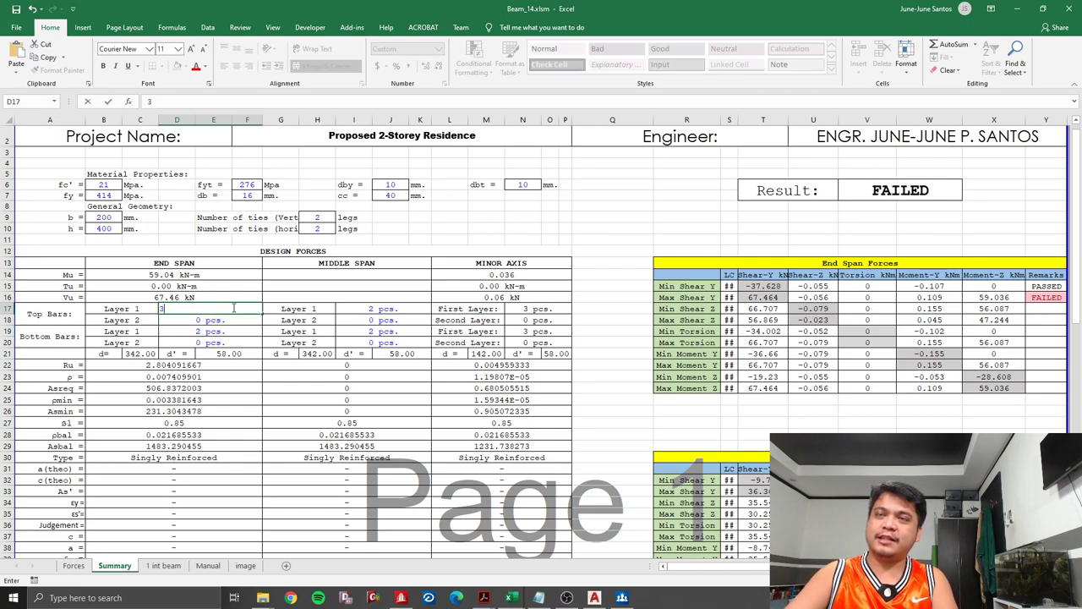
pyautogui.click(231, 307)
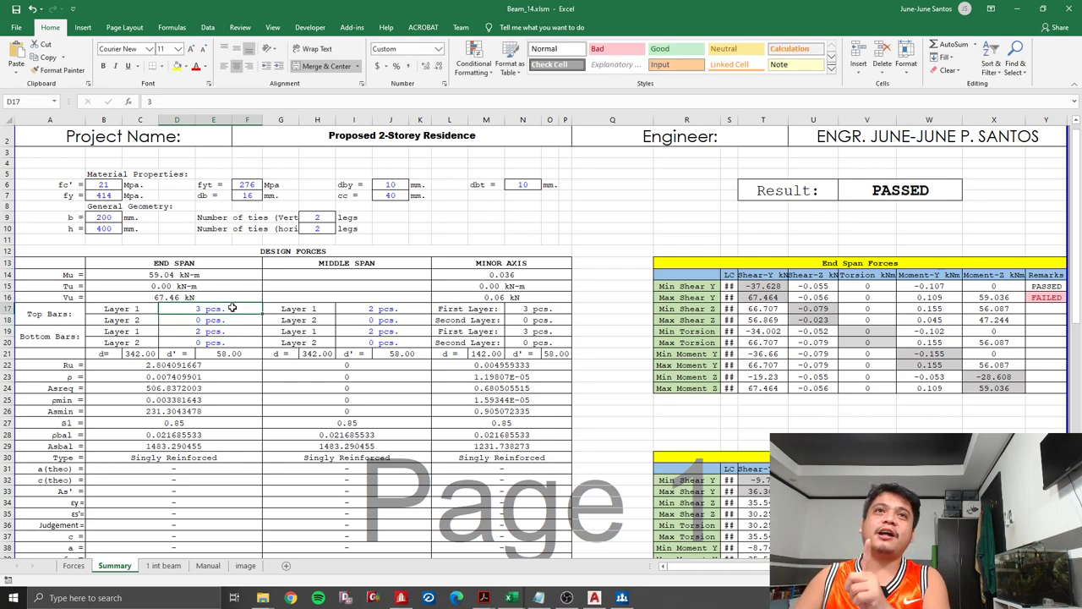
# - Open the Conditional Formatting Rules Manager for D17 and select the =$AC$2<25 red-fill rule
pyautogui.click(488, 70)
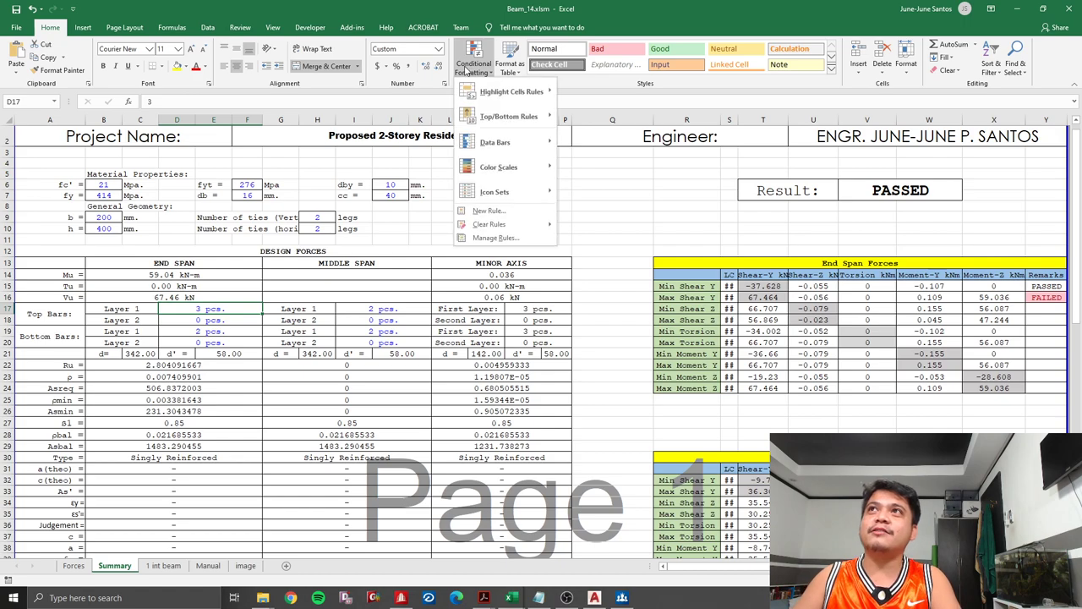
pyautogui.click(495, 237)
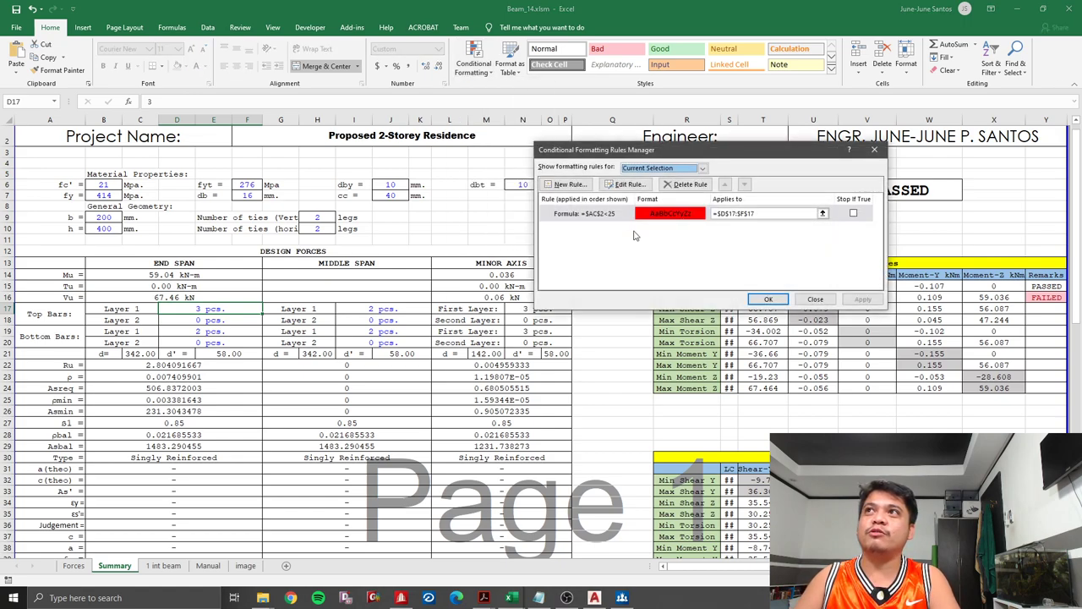
pyautogui.click(608, 215)
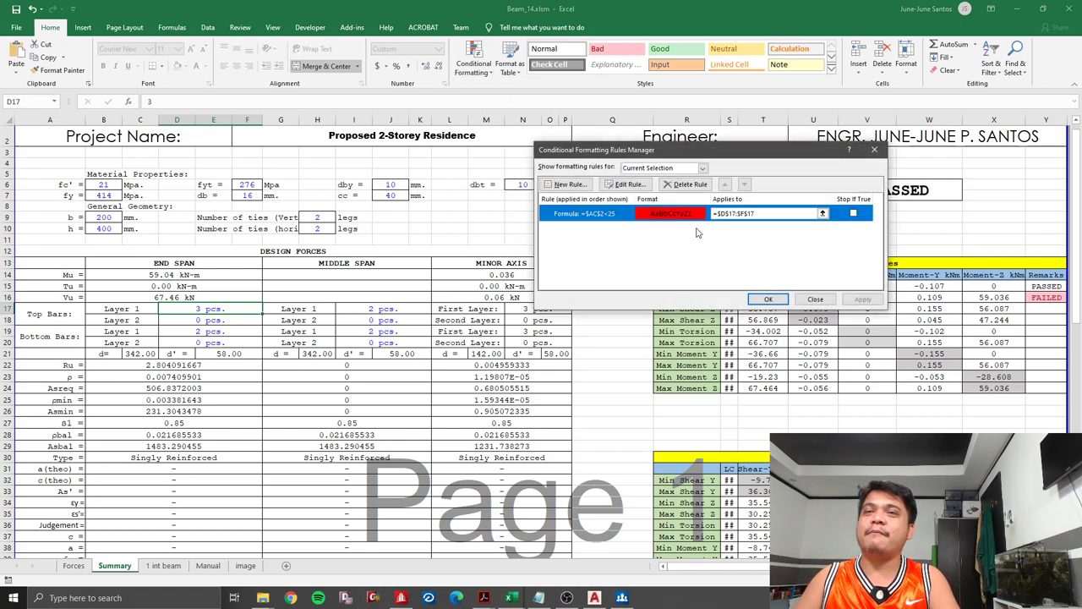
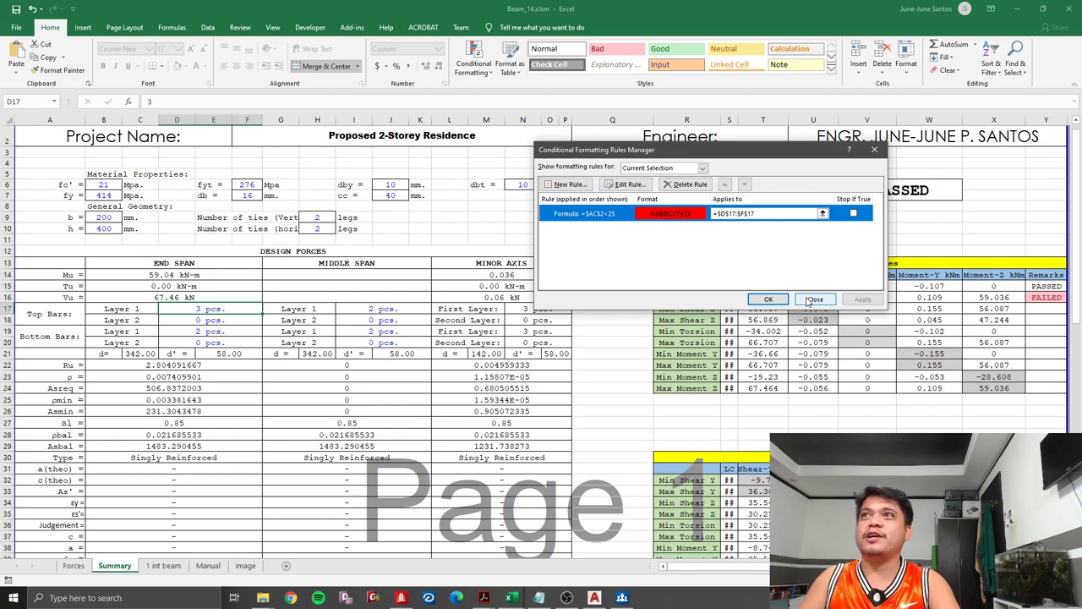
# - Dismiss the Conditional Formatting Rules Manager and review beam B6's summary, selecting end-span top bar count D17
pyautogui.click(814, 299)
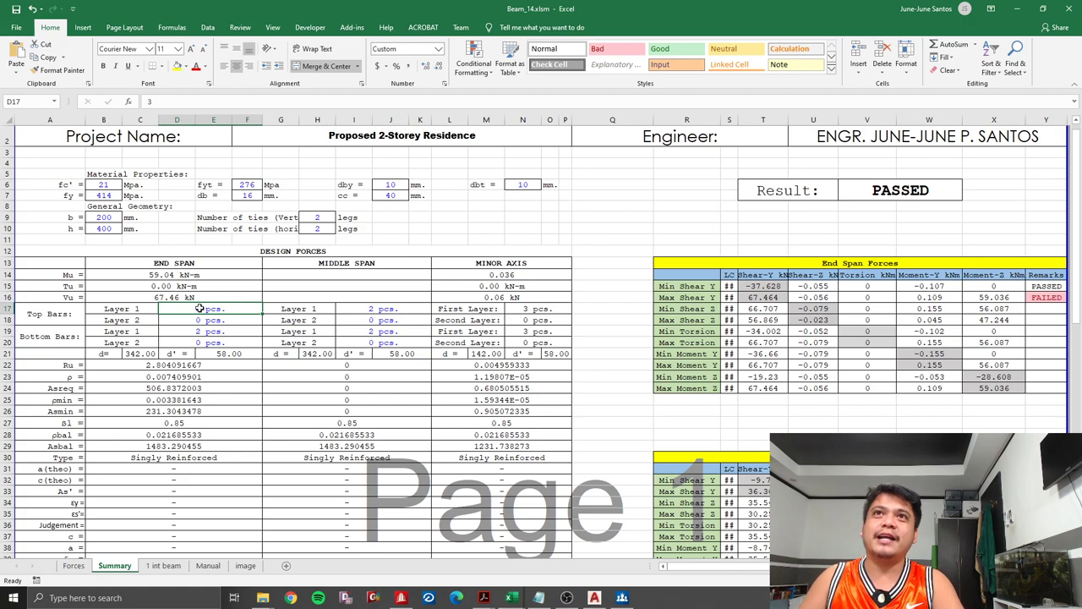
pyautogui.hscroll(1, 541, 339)
pyautogui.hscroll(4, 541, 338)
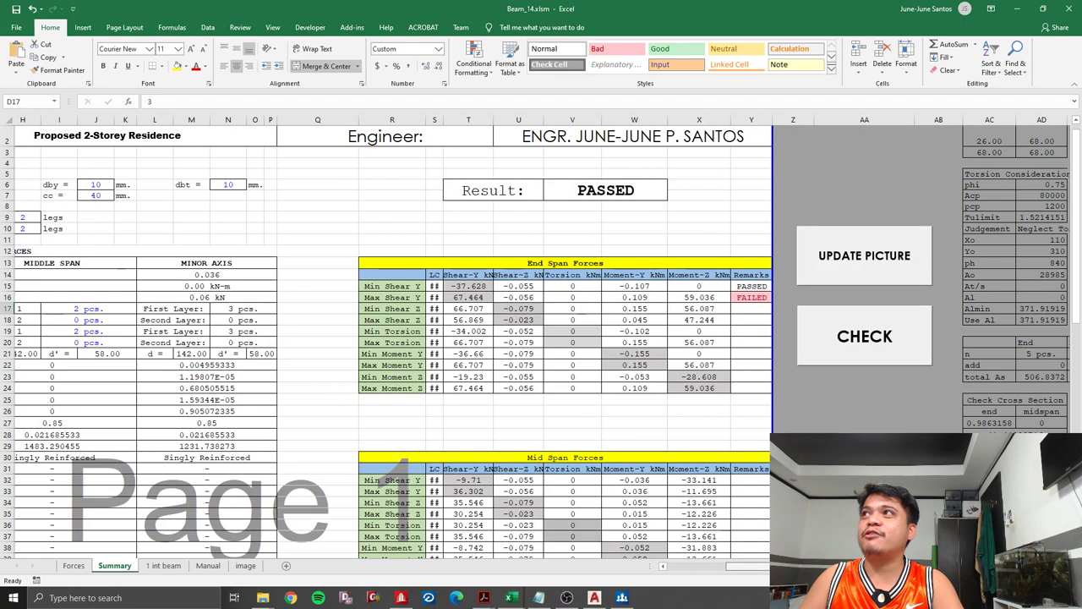
pyautogui.hscroll(3, 541, 339)
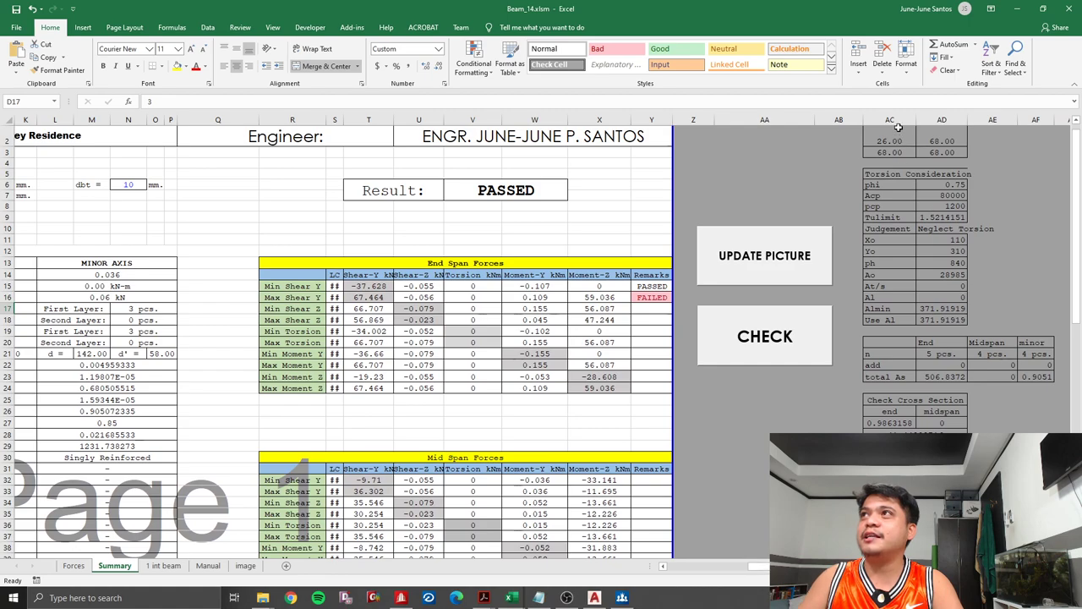
pyautogui.moveTo(898, 141); pyautogui.dragTo(934, 173)
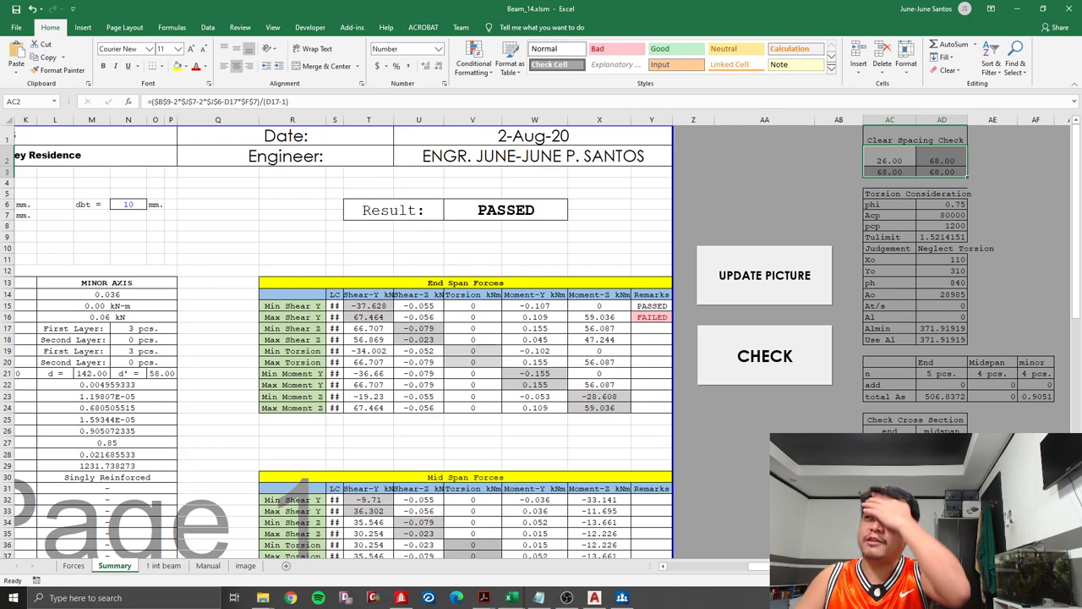
pyautogui.hscroll(-5, 279, 389)
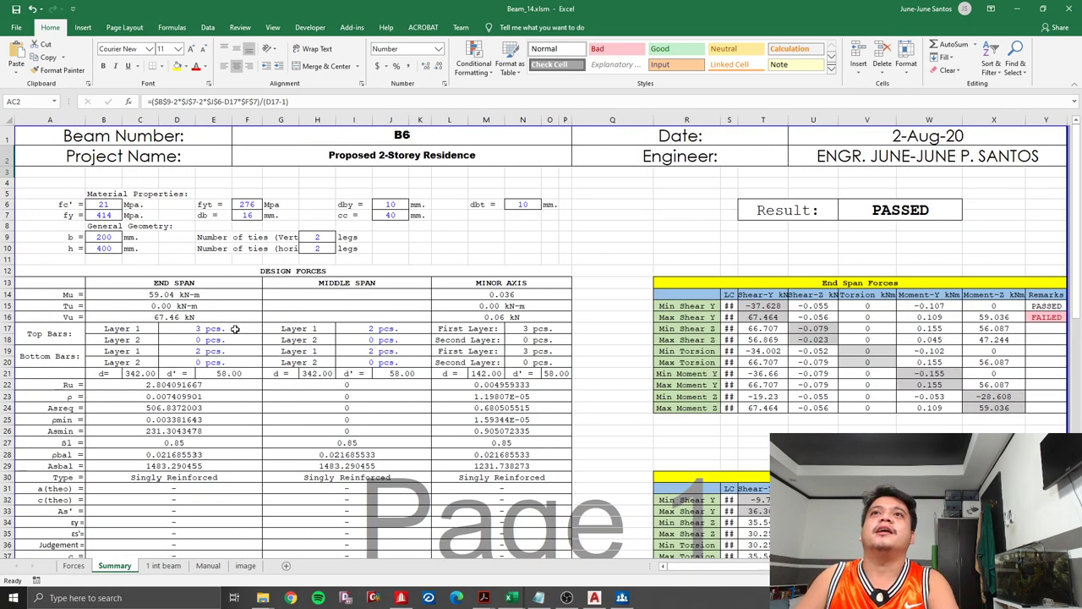
pyautogui.click(235, 329)
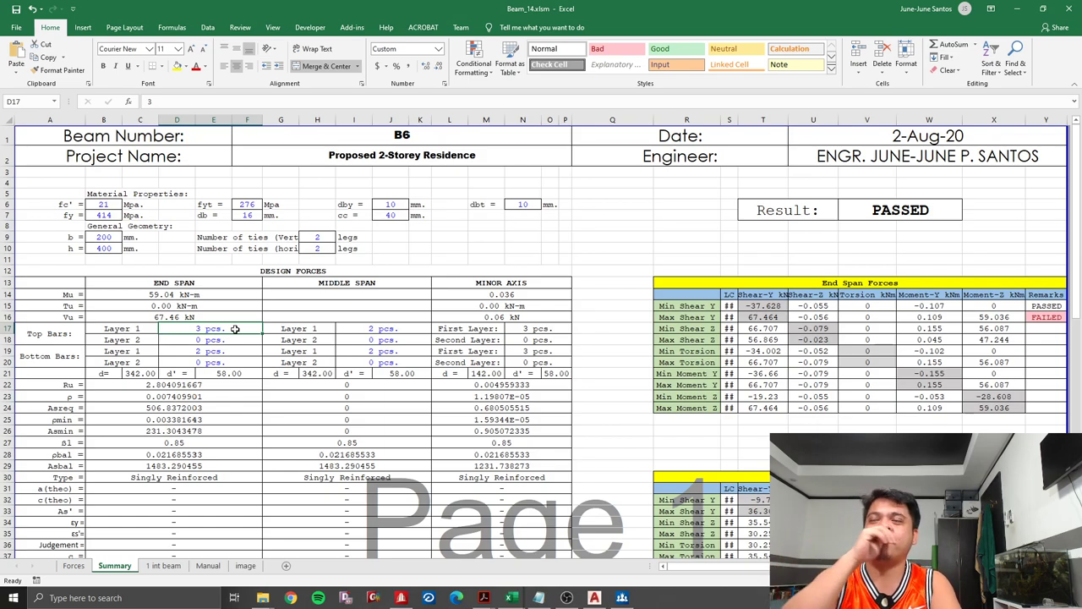
pyautogui.scroll(-1, 537, 344)
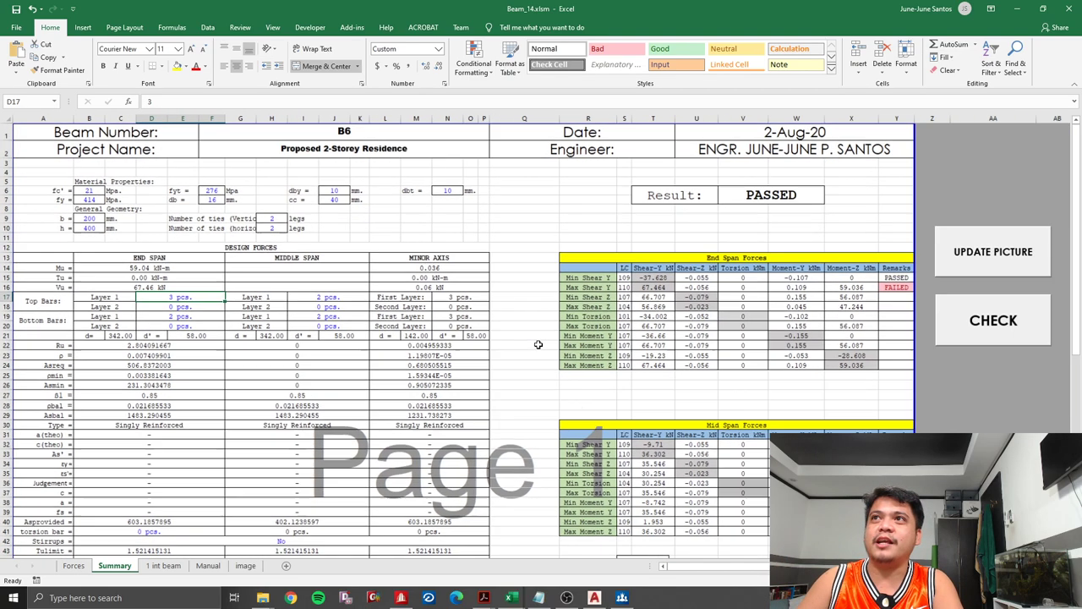
pyautogui.scroll(-1, 433, 294)
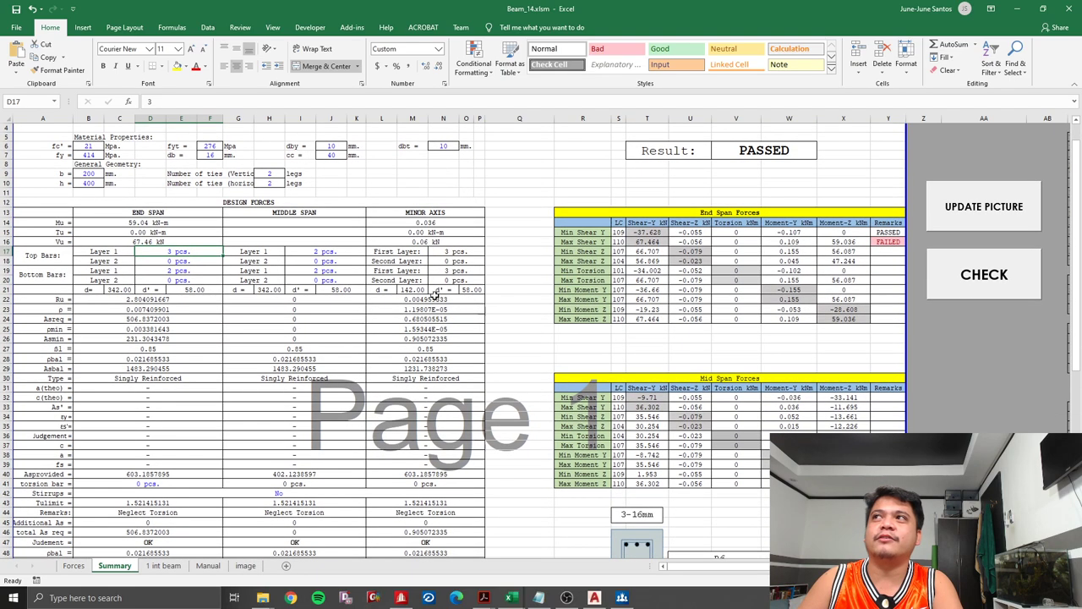
# - Run the CHECK macro, then review the all-PASSED End Span remarks and the empty Mid Span remarks from Y32
pyautogui.click(991, 283)
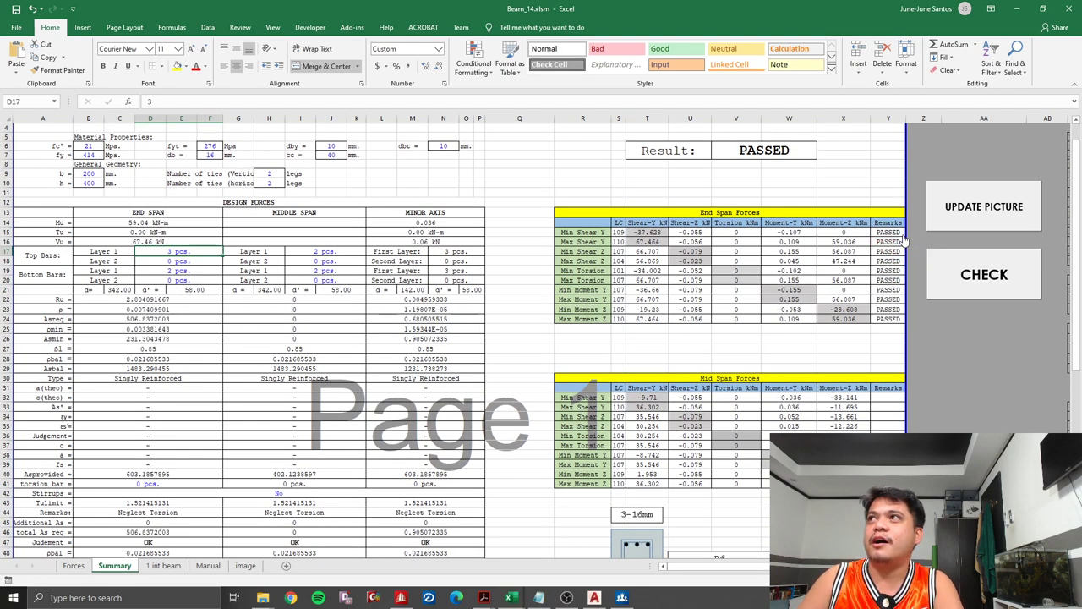
pyautogui.moveTo(888, 232); pyautogui.dragTo(888, 319)
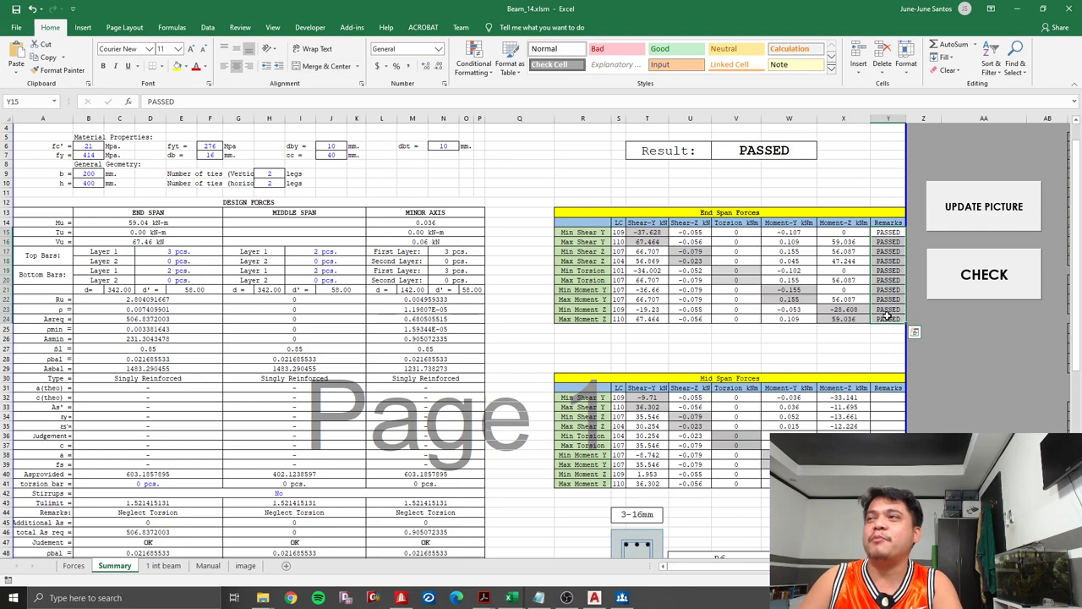
pyautogui.moveTo(178, 252); pyautogui.dragTo(177, 281)
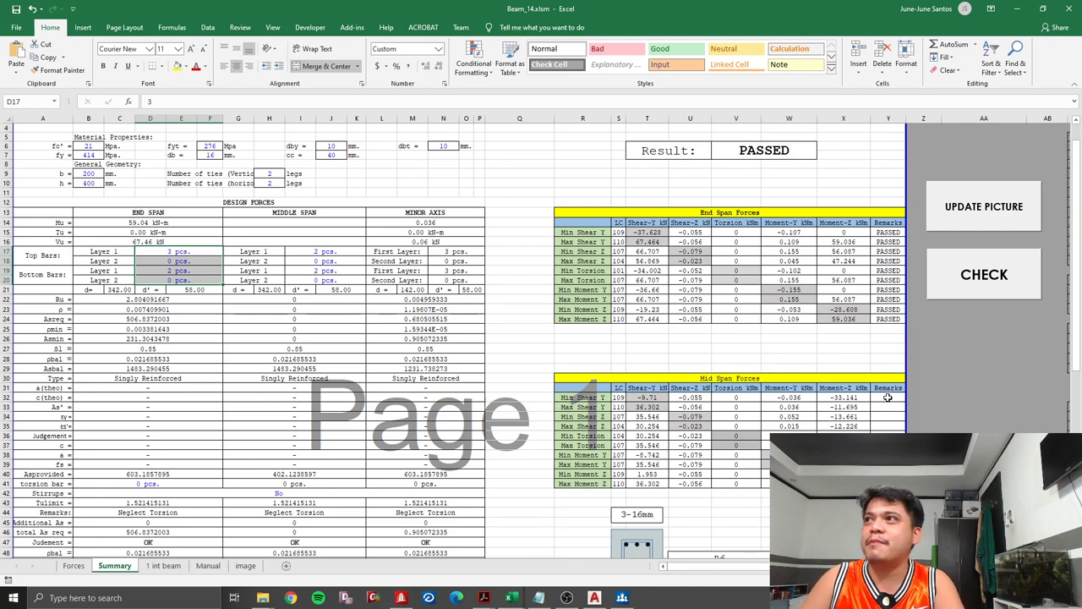
pyautogui.click(888, 397)
pyautogui.moveTo(887, 398); pyautogui.dragTo(888, 484)
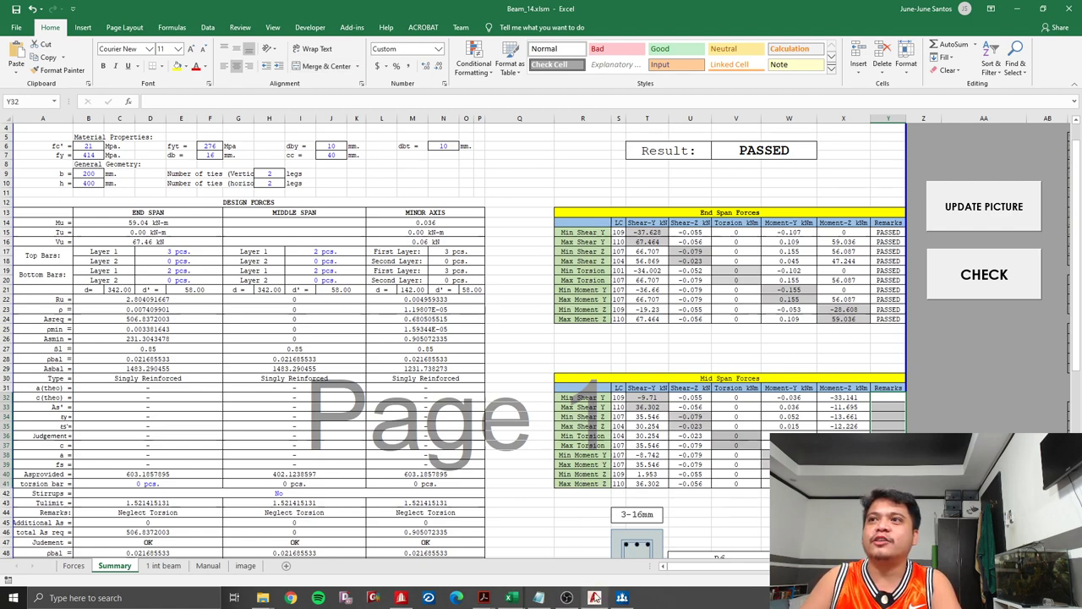
# - In the VBA editor, paste a copy of the For i = 15 To 24 check loop below the original
pyautogui.moveTo(510, 598)
pyautogui.click(570, 528)
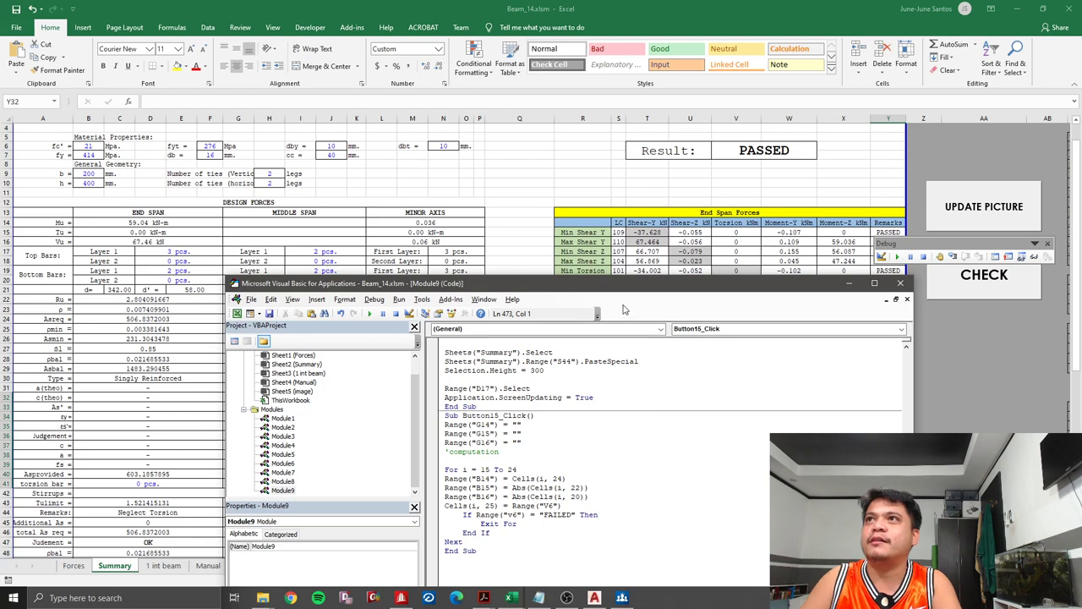
pyautogui.moveTo(632, 295); pyautogui.dragTo(783, 158)
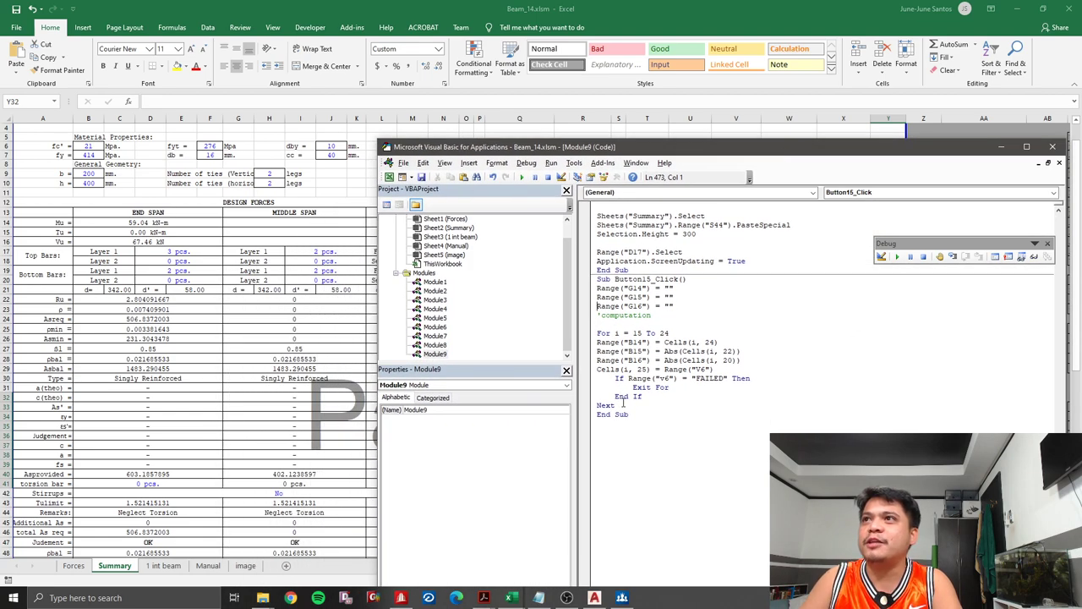
pyautogui.press('Return')
pyautogui.press('Return')
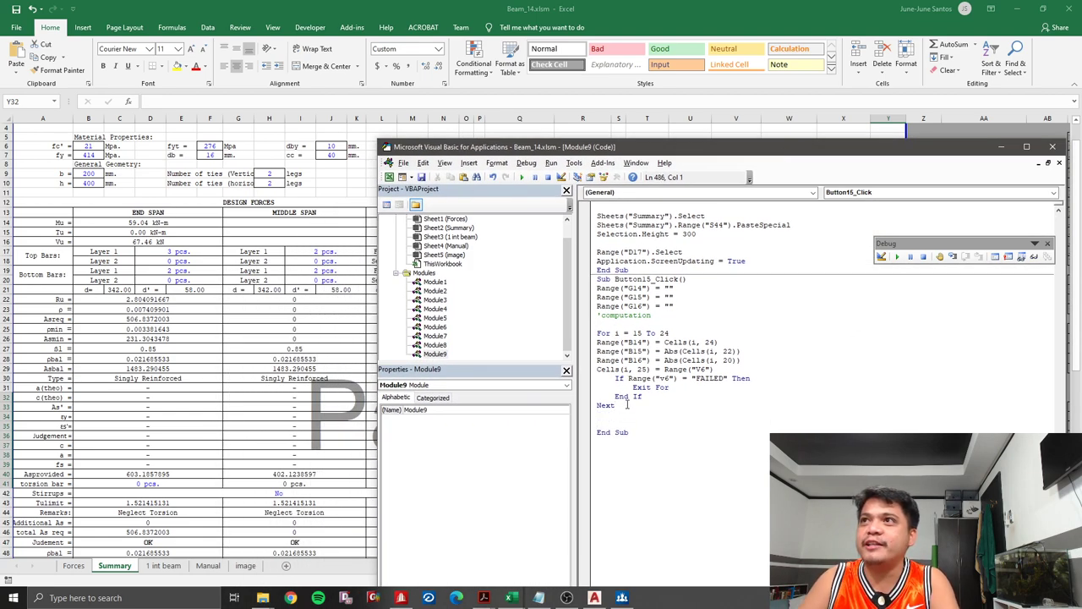
pyautogui.moveTo(627, 405); pyautogui.dragTo(595, 333)
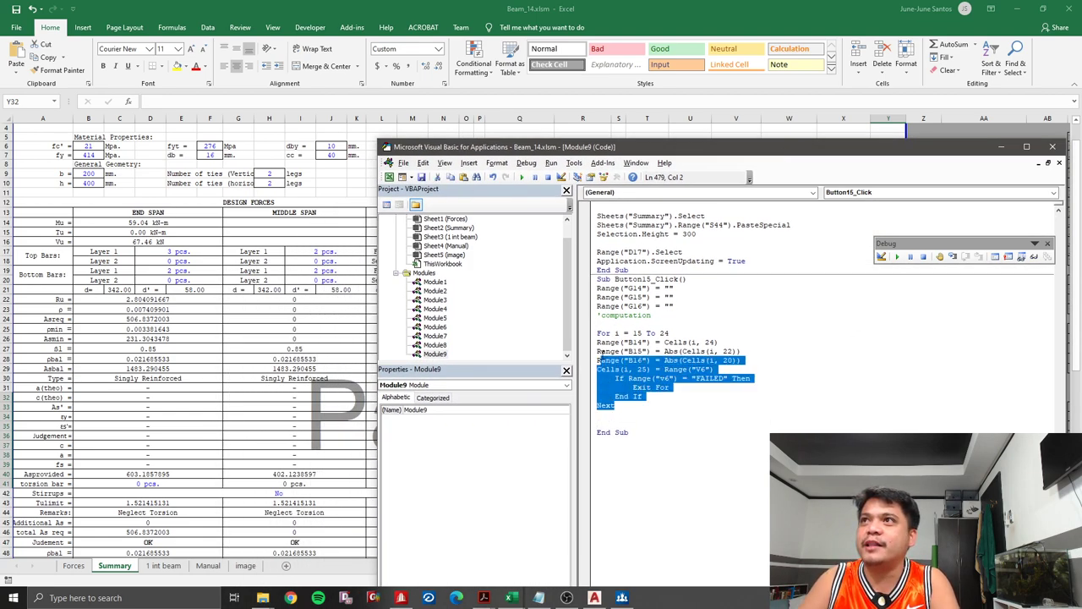
pyautogui.click(636, 406)
pyautogui.press('Return')
pyautogui.press('Return')
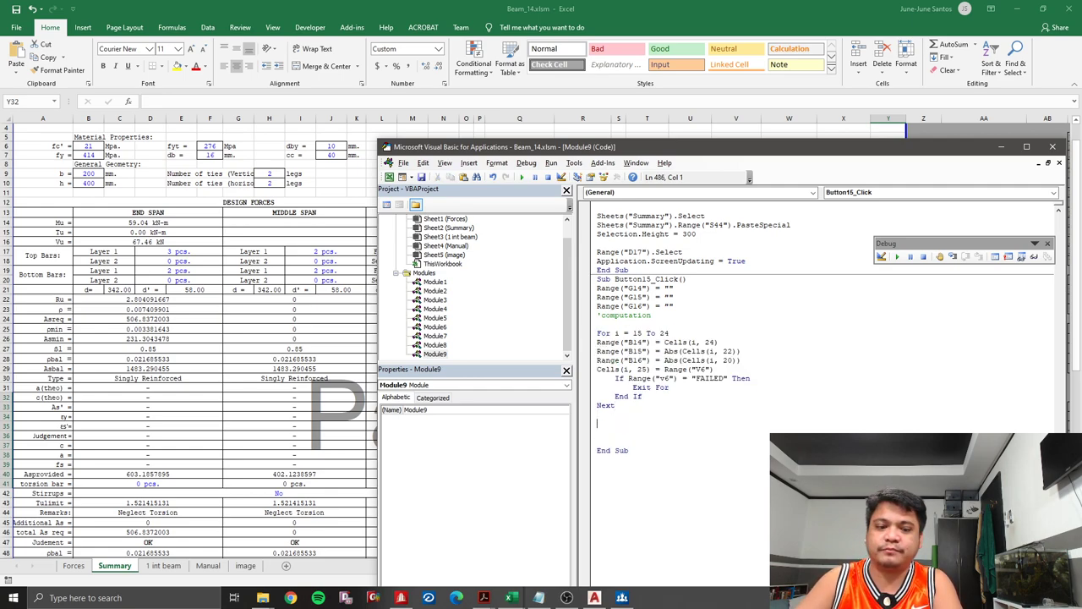
pyautogui.write('For i = 15 To 24 Range("B14") = Cells(i, 24) Range("B15") = Abs(Cells(i, 22)) Range("B16") = Abs(Cells(i, 20)) Cells(i, 25) = Range("V6")     If Range("v6") = "FAILED" Then         Exit For     End If Next')
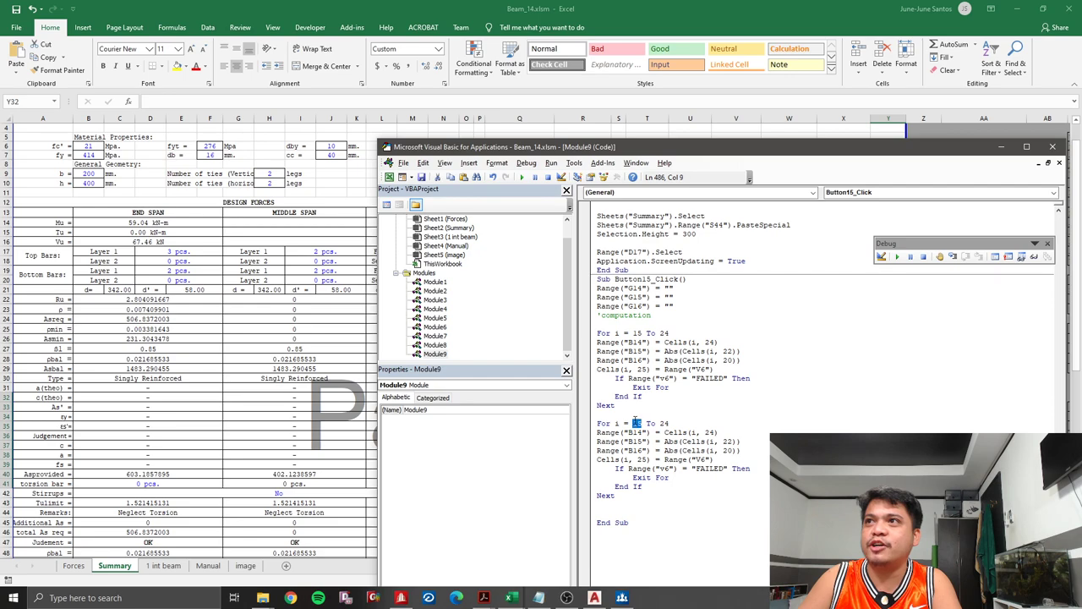
# - Confirm the Mid Span remark rows on the sheet, then change the copied loop to For i = 32 To 41
pyautogui.hotkey('alt', 'F11')
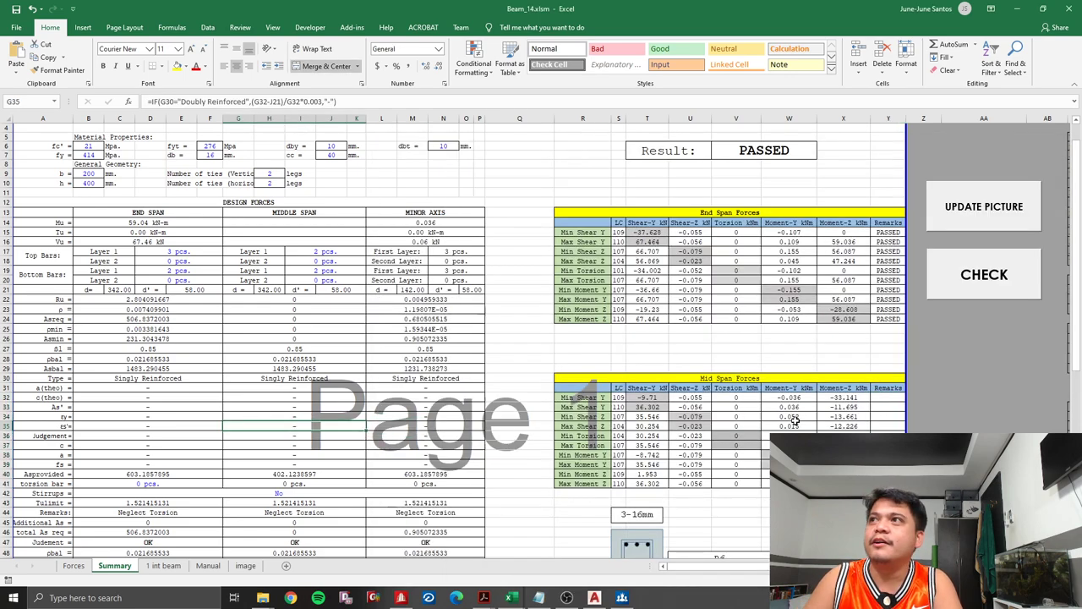
pyautogui.moveTo(888, 397); pyautogui.dragTo(888, 483)
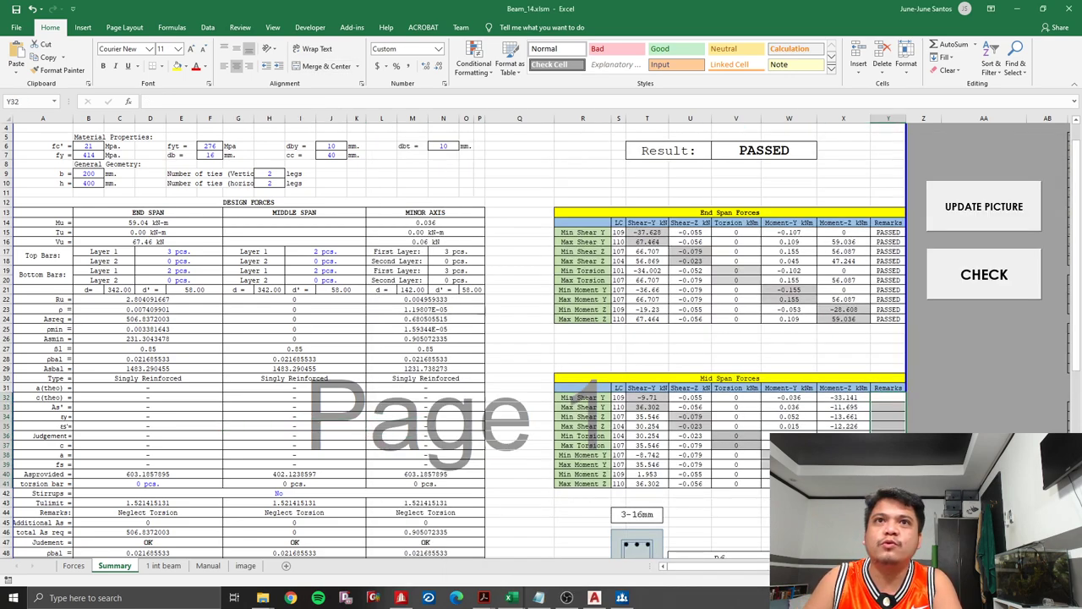
pyautogui.click(557, 548)
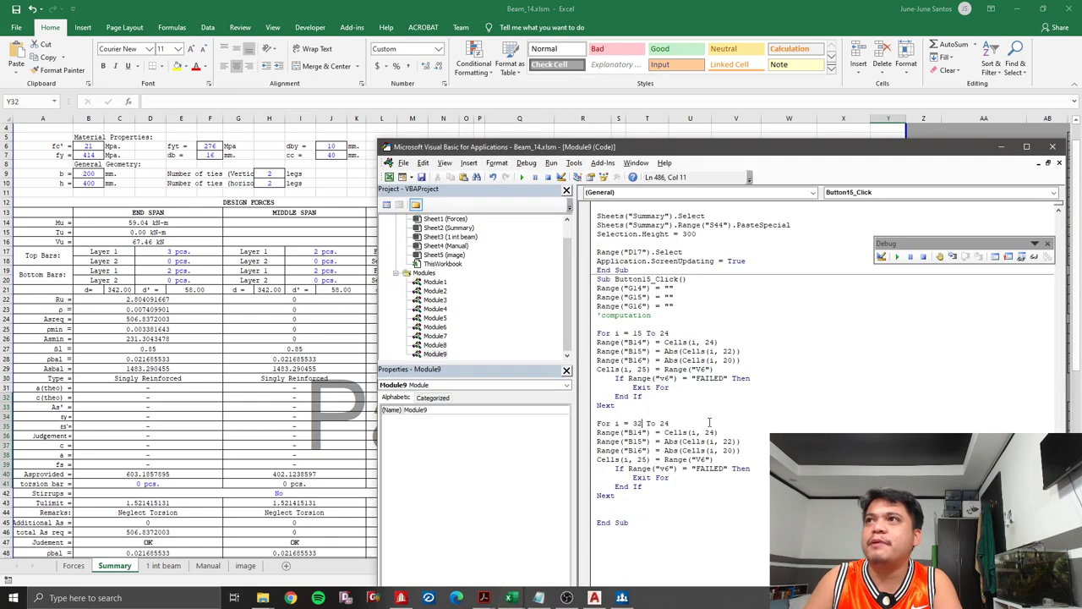
pyautogui.doubleClick(666, 423)
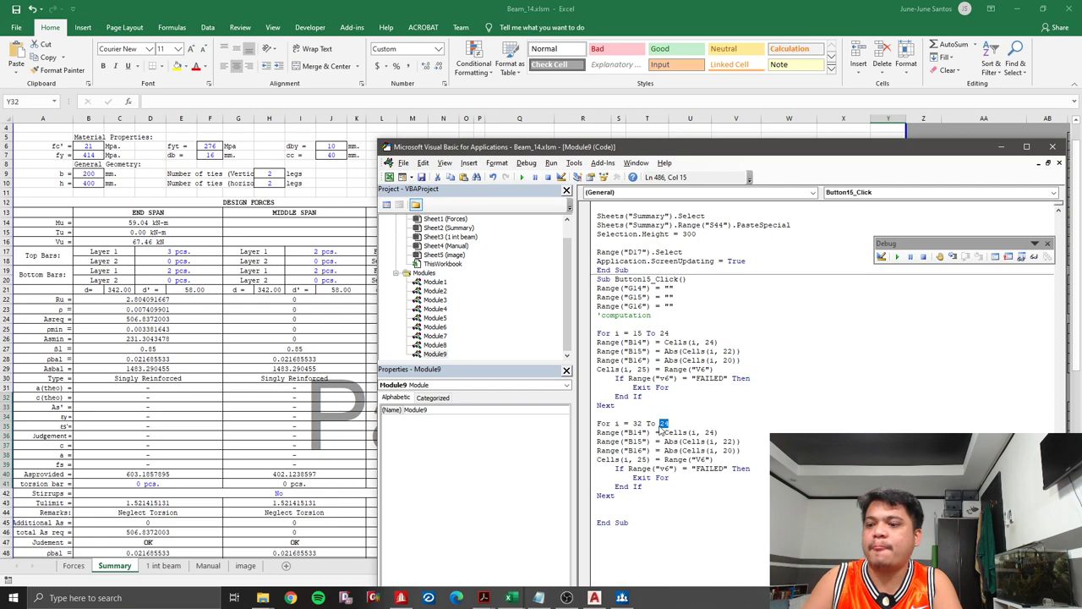
pyautogui.write('41')
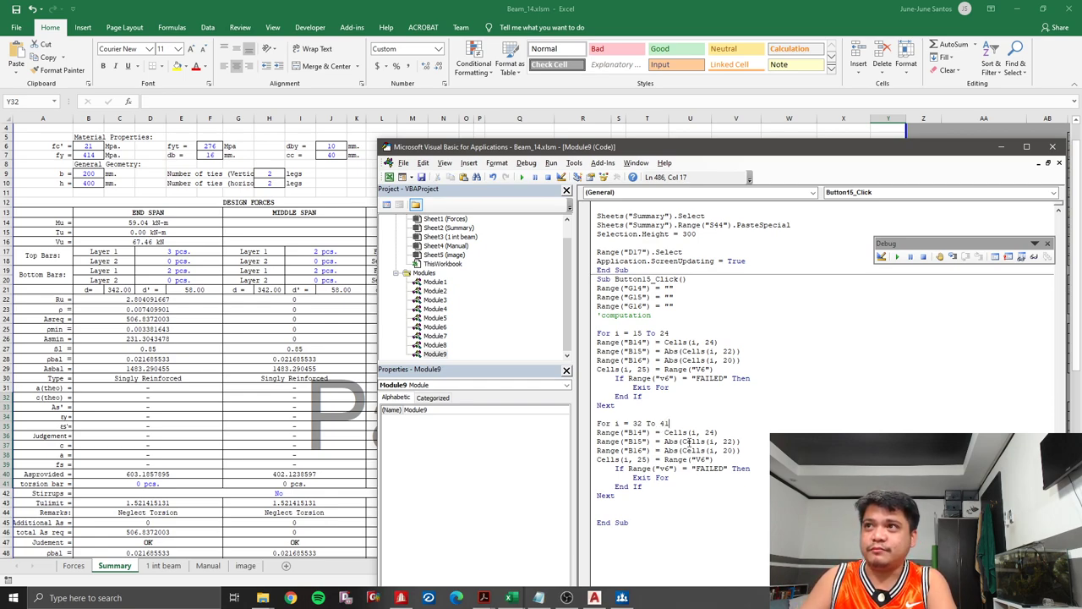
# - Rerun CHECK with the new loop and review the refilled End Span and Mid Span remarks
pyautogui.click(308, 404)
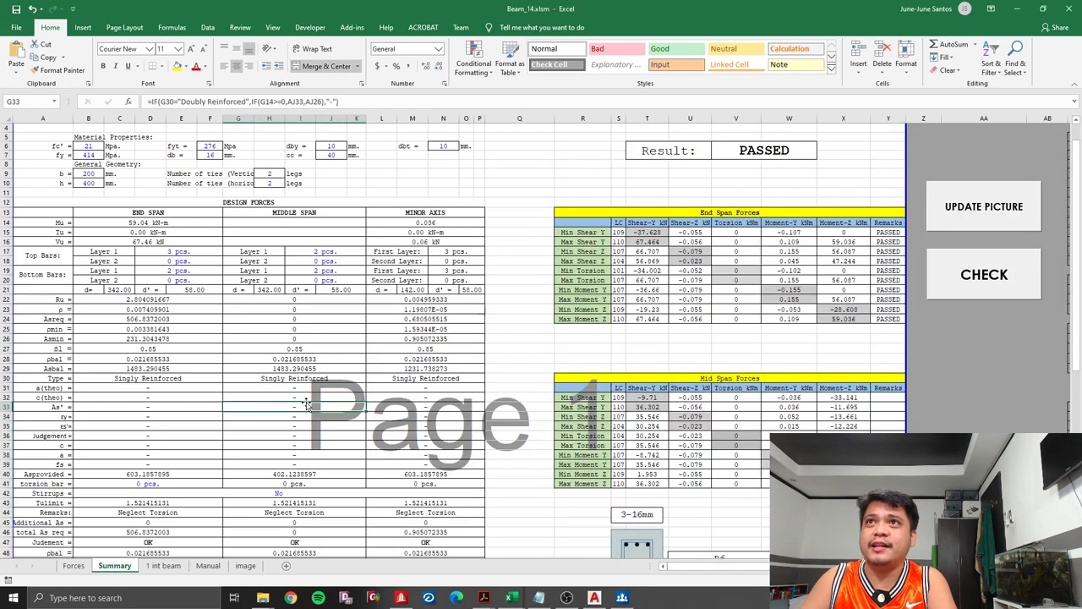
pyautogui.click(976, 358)
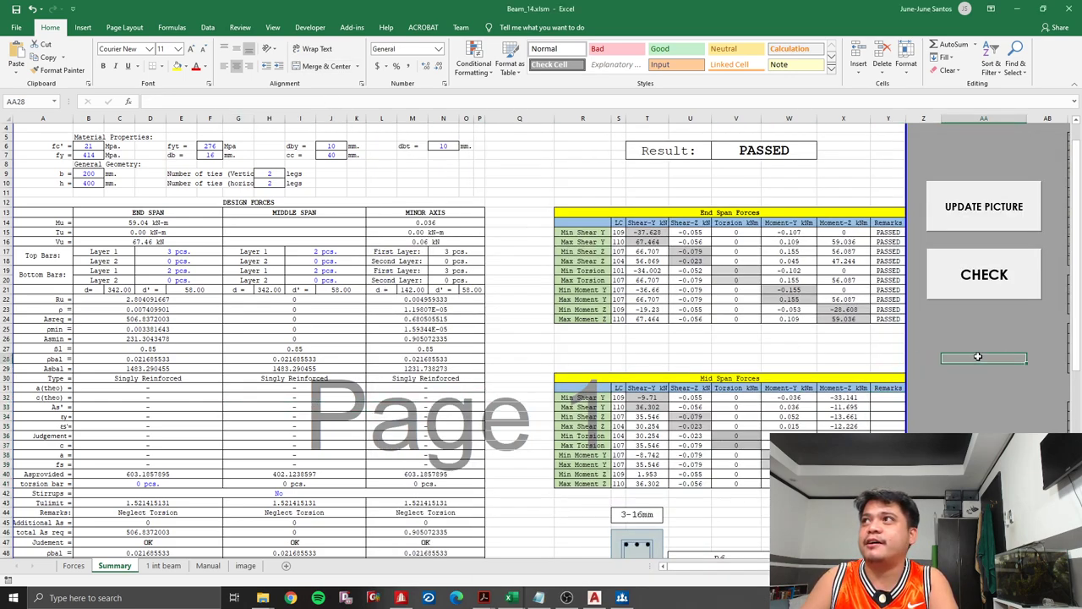
pyautogui.click(978, 285)
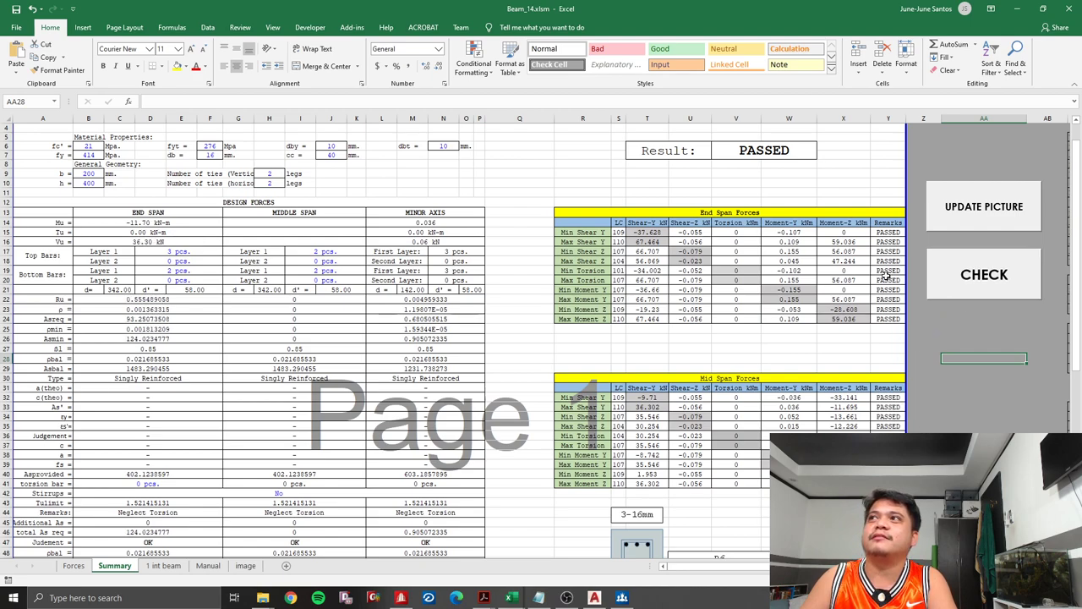
pyautogui.moveTo(888, 233); pyautogui.dragTo(888, 288)
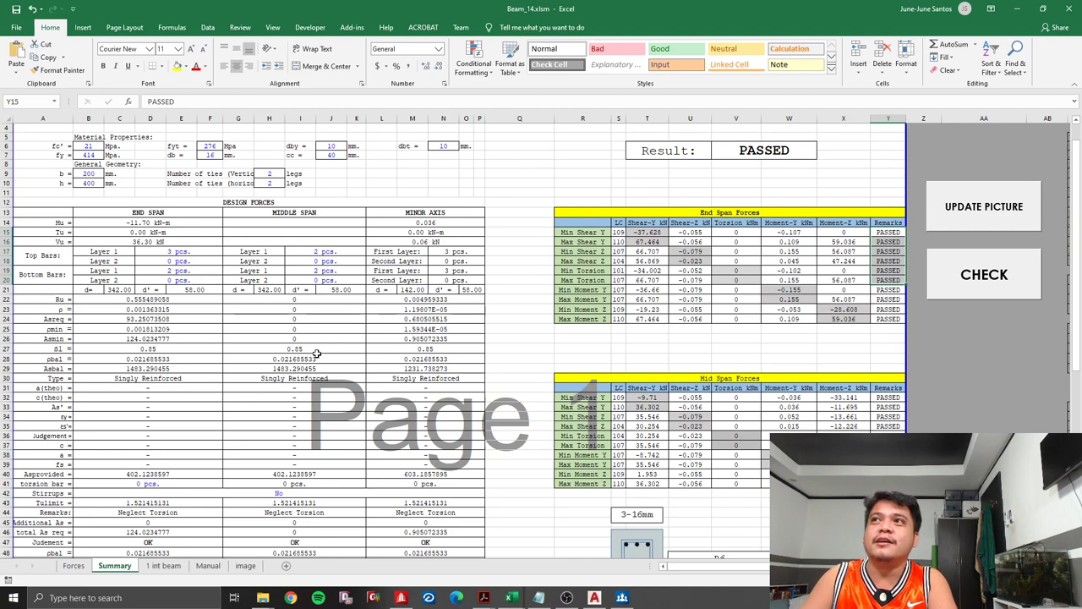
pyautogui.click(508, 344)
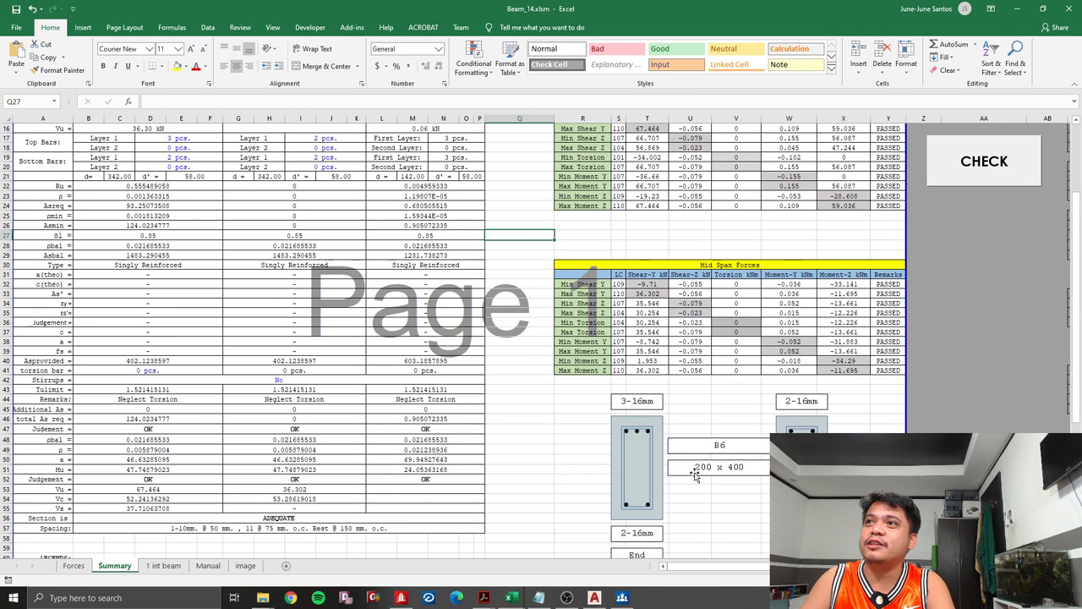
pyautogui.scroll(-4, 752, 426)
pyautogui.scroll(5, 752, 425)
# - Regenerate the section drawings with UPDATE PICTURE and inspect the stirrup spacing formula in row 57
pyautogui.click(977, 221)
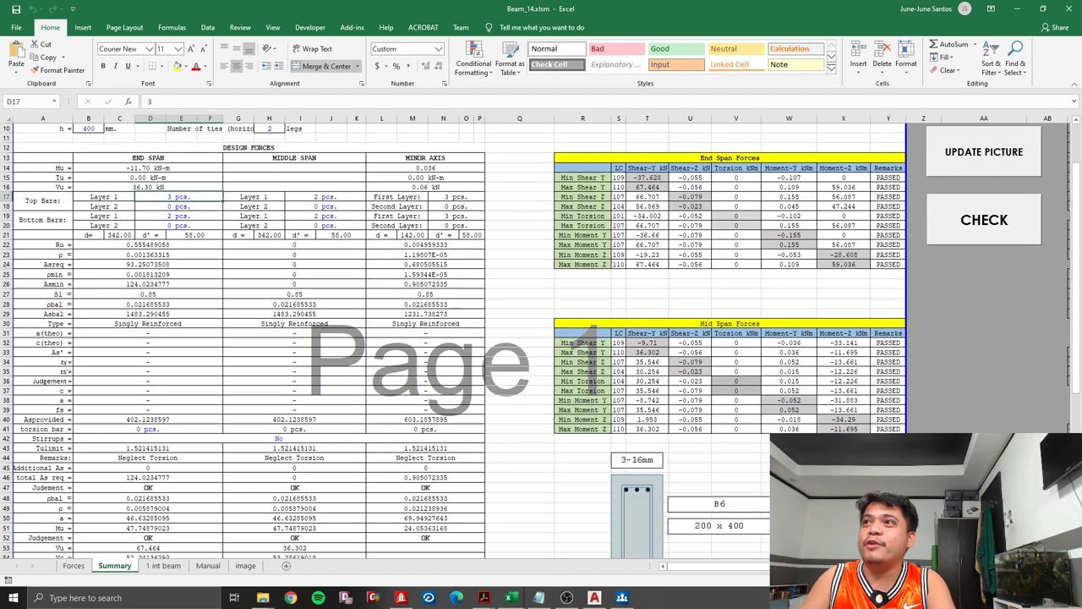
pyautogui.scroll(-2, 662, 477)
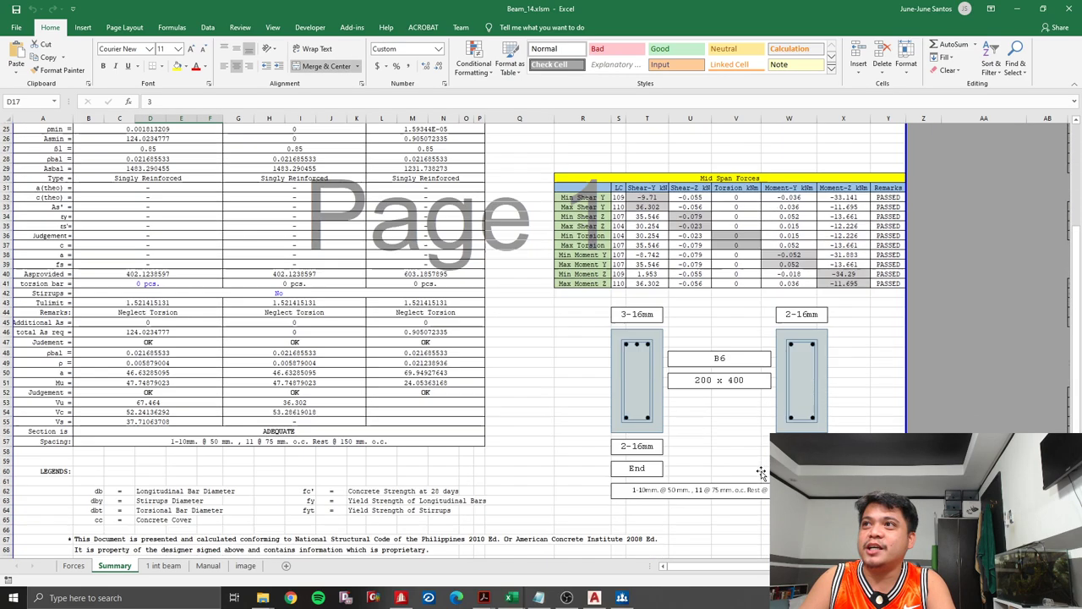
pyautogui.scroll(-3, 764, 465)
pyautogui.keyDown('ctrl'); pyautogui.scroll(1, 748, 444); pyautogui.keyUp('ctrl')
pyautogui.keyDown('ctrl'); pyautogui.scroll(1, 748, 444); pyautogui.keyUp('ctrl')
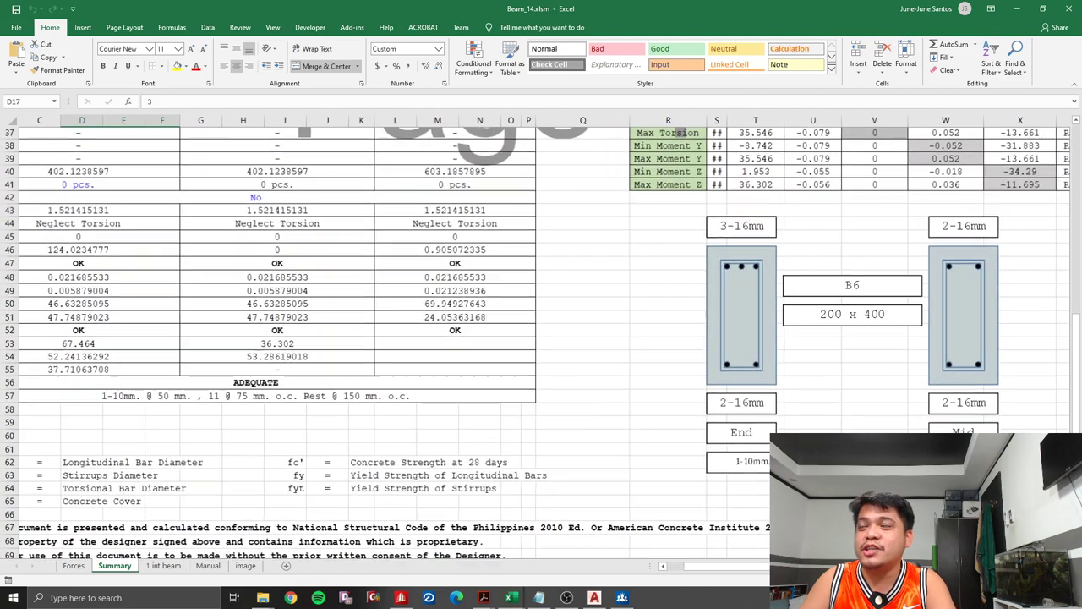
pyautogui.keyDown('ctrl'); pyautogui.scroll(1, 748, 444); pyautogui.keyUp('ctrl')
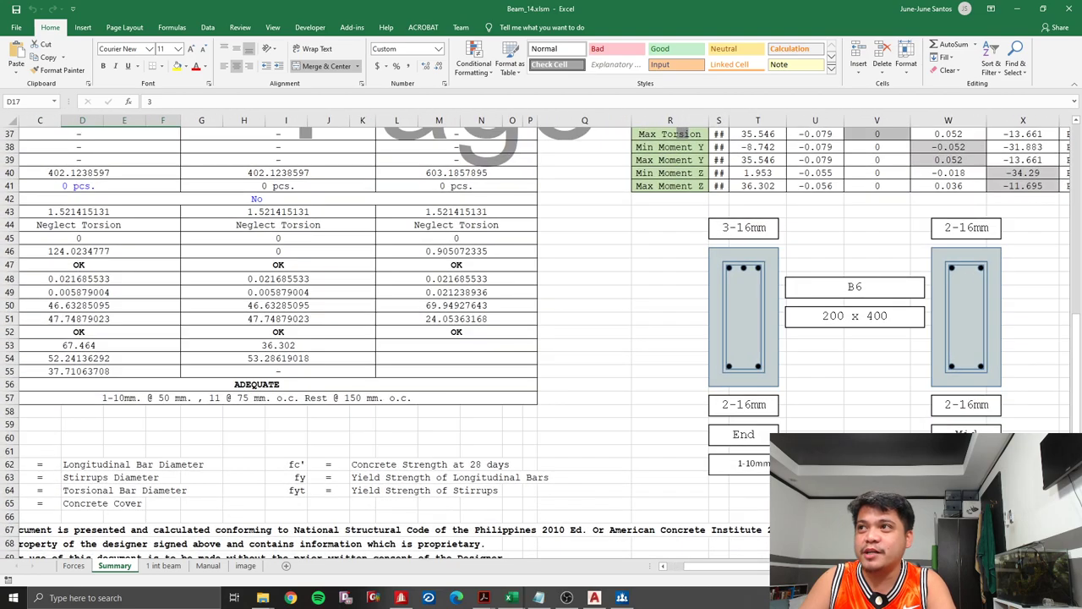
pyautogui.click(362, 395)
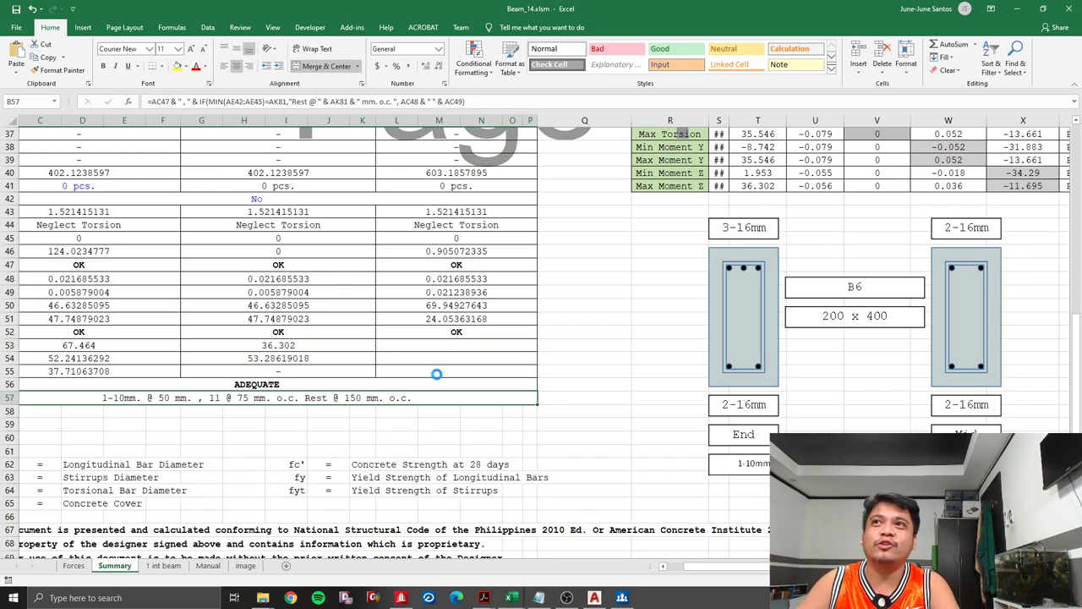
pyautogui.keyDown('ctrl'); pyautogui.scroll(-2, 437, 374); pyautogui.keyUp('ctrl')
pyautogui.scroll(6, 508, 363)
pyautogui.scroll(5, 592, 355)
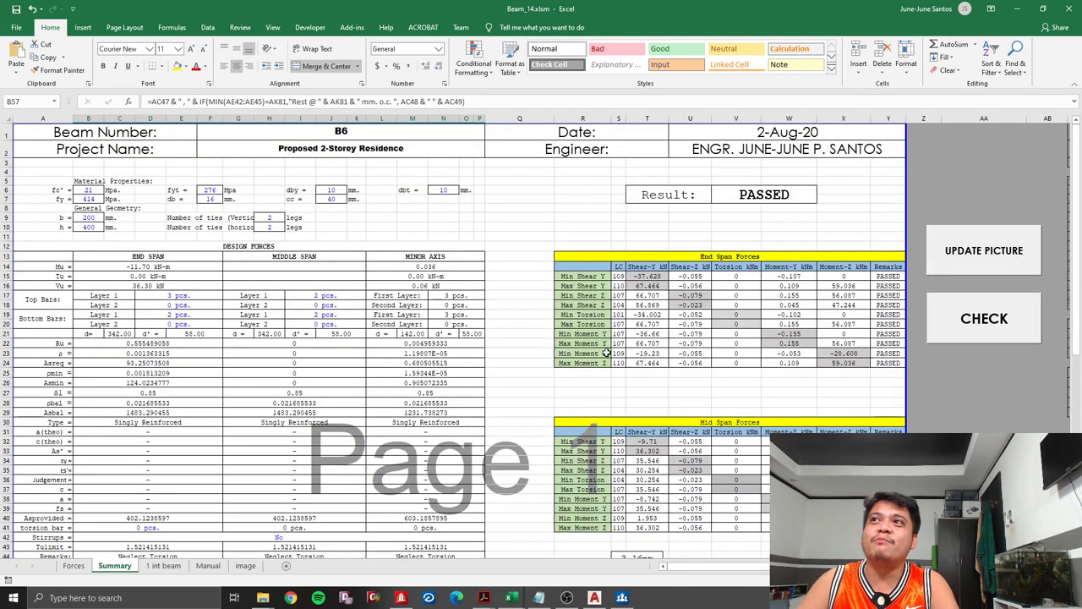
# - Review the end-span remarks, then set D17 top layer 1 to 3 bars and redraw the section
pyautogui.moveTo(888, 277); pyautogui.dragTo(890, 359)
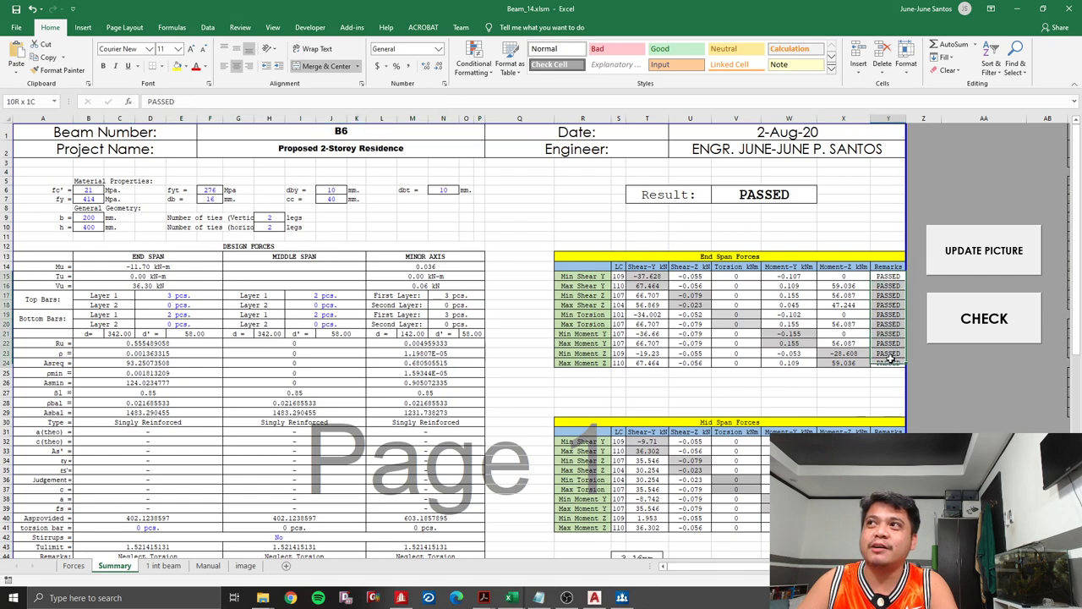
pyautogui.click(888, 442)
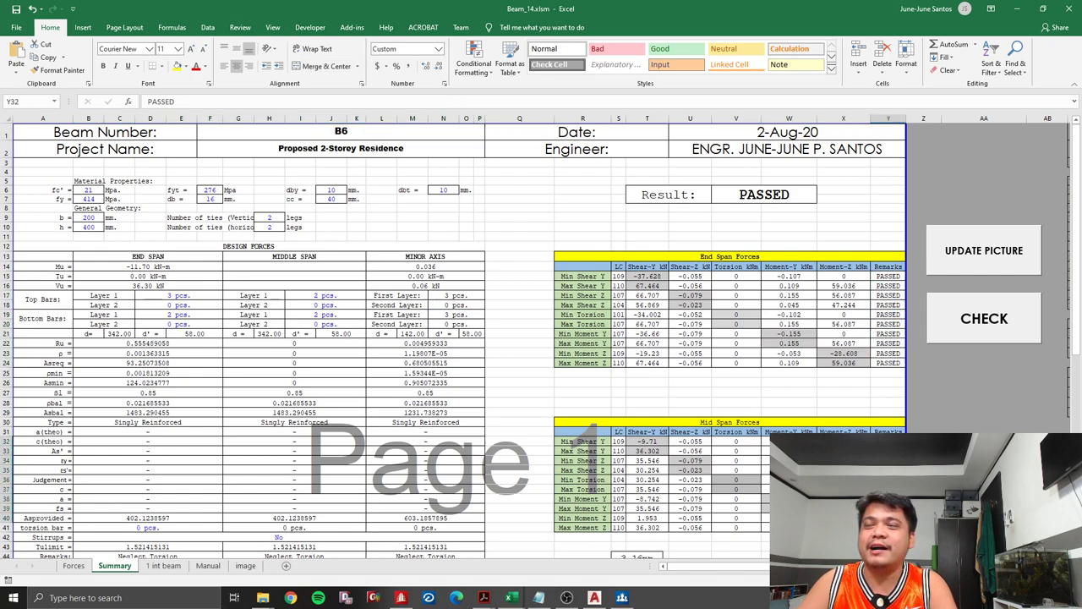
pyautogui.click(984, 489)
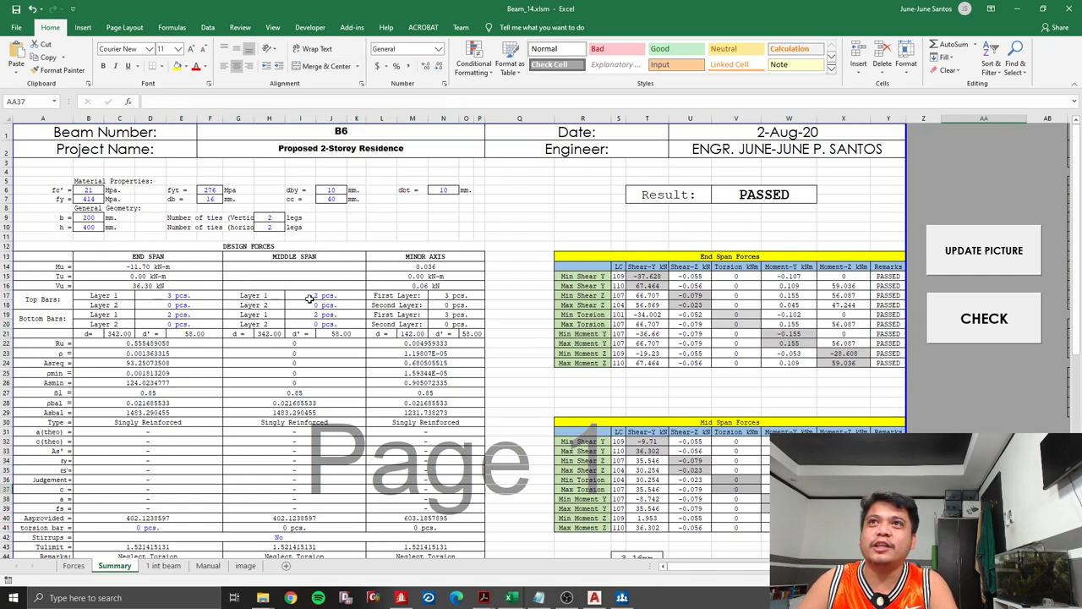
pyautogui.click(188, 296)
pyautogui.write('3')
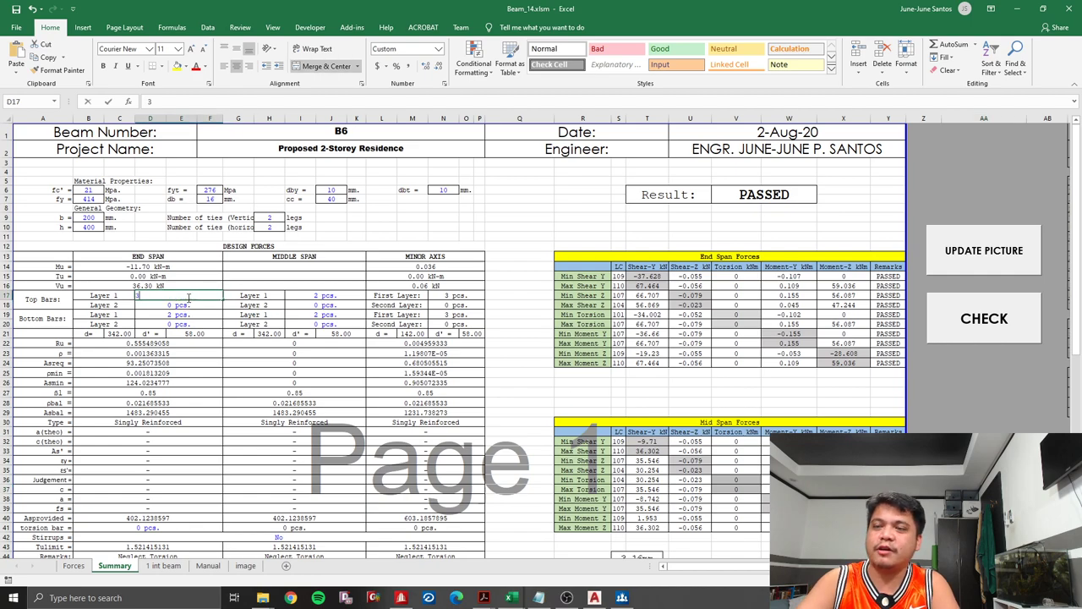
pyautogui.press('Return')
pyautogui.press('Return')
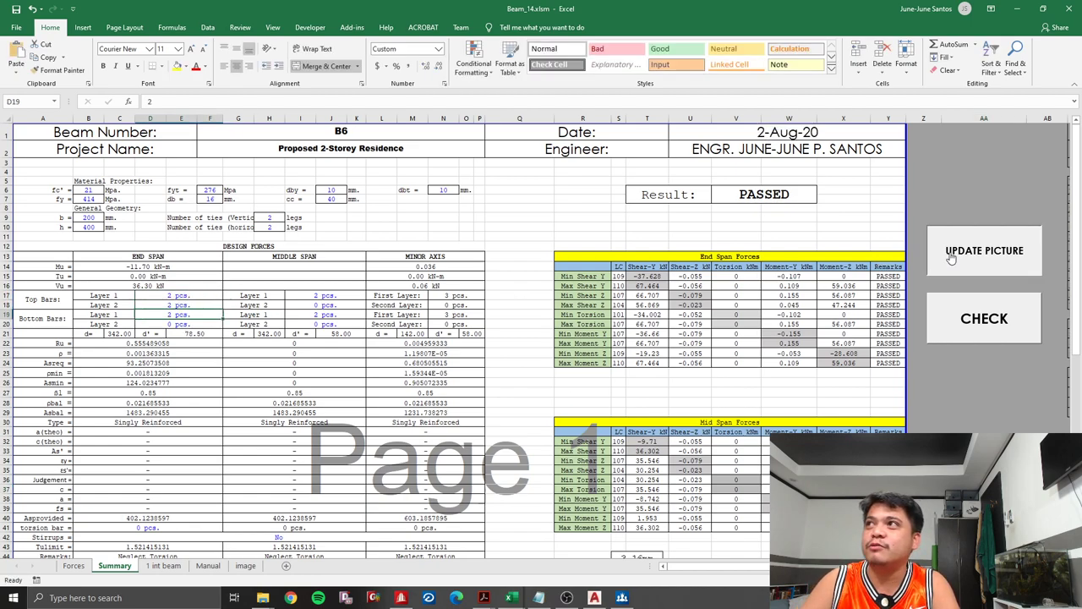
pyautogui.click(951, 257)
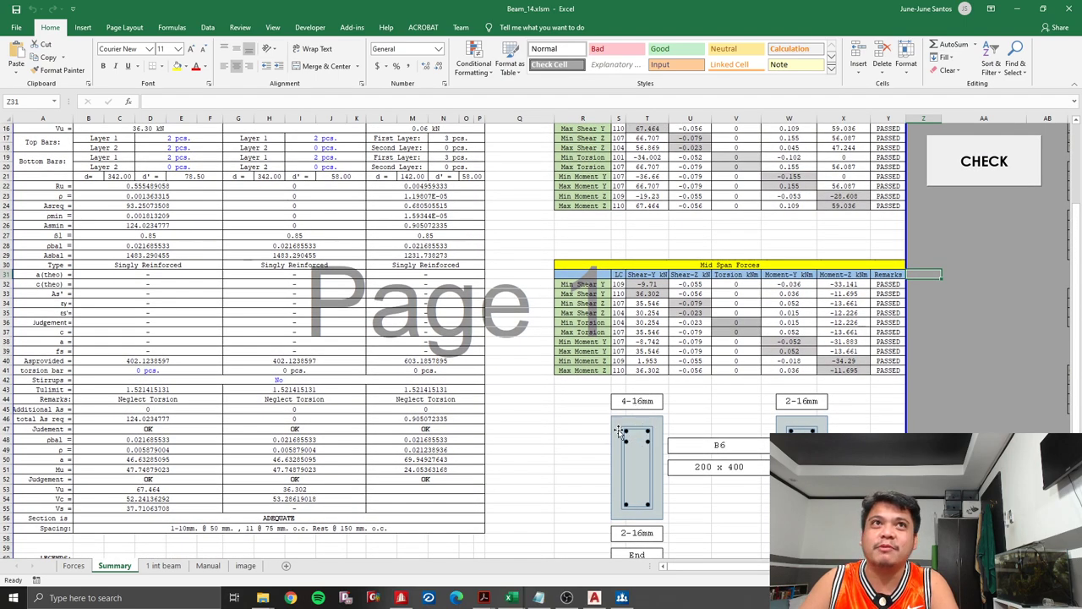
# - Re-enter 3 bars in D17 and redraw so the section shows 5-16mm top bars
pyautogui.scroll(2, 310, 395)
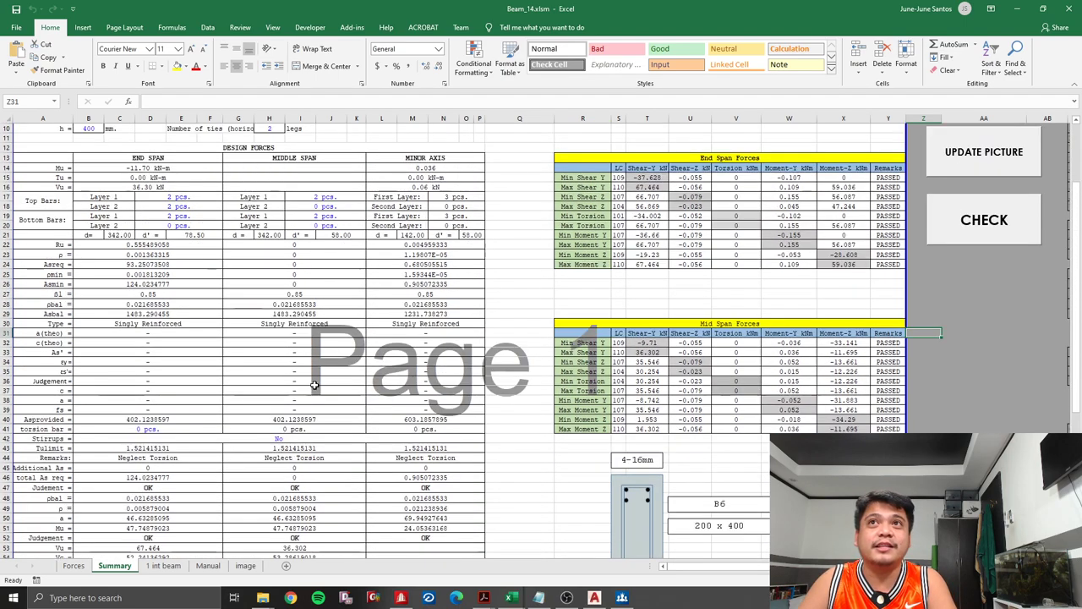
pyautogui.click(195, 196)
pyautogui.write('3')
pyautogui.press('Return')
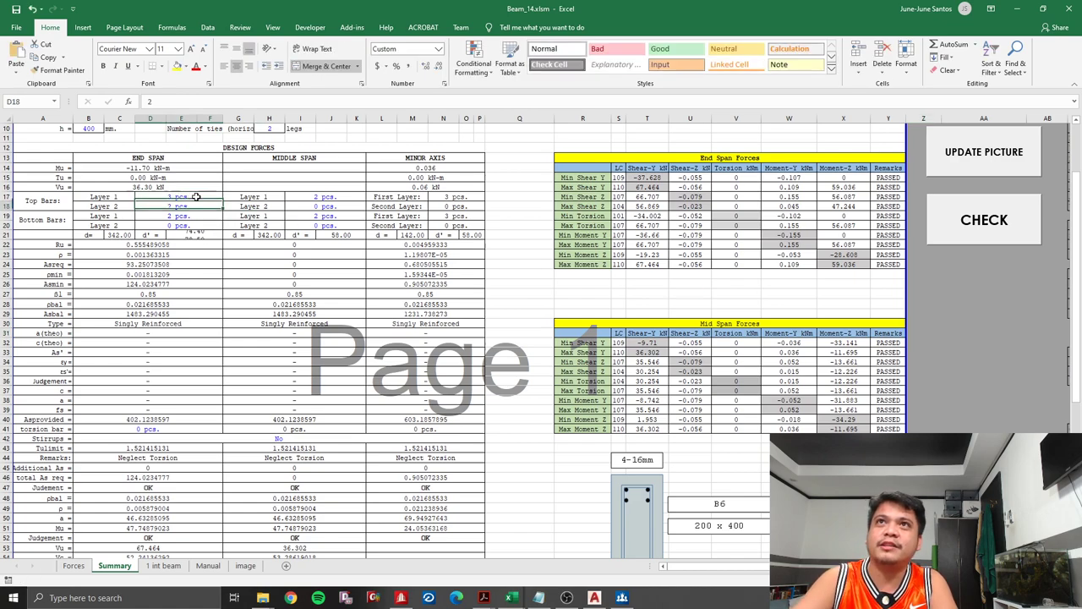
pyautogui.click(990, 163)
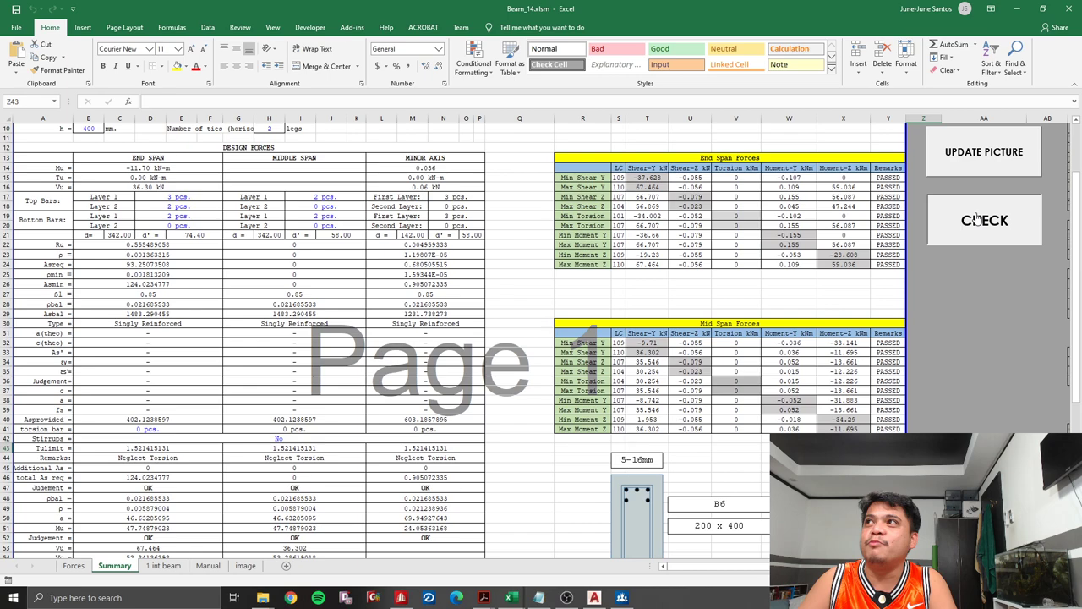
# - Run CHECK, clear remarks Y15:Y24 and Y32:Y41, then rerun CHECK to refill them with PASSED
pyautogui.click(977, 218)
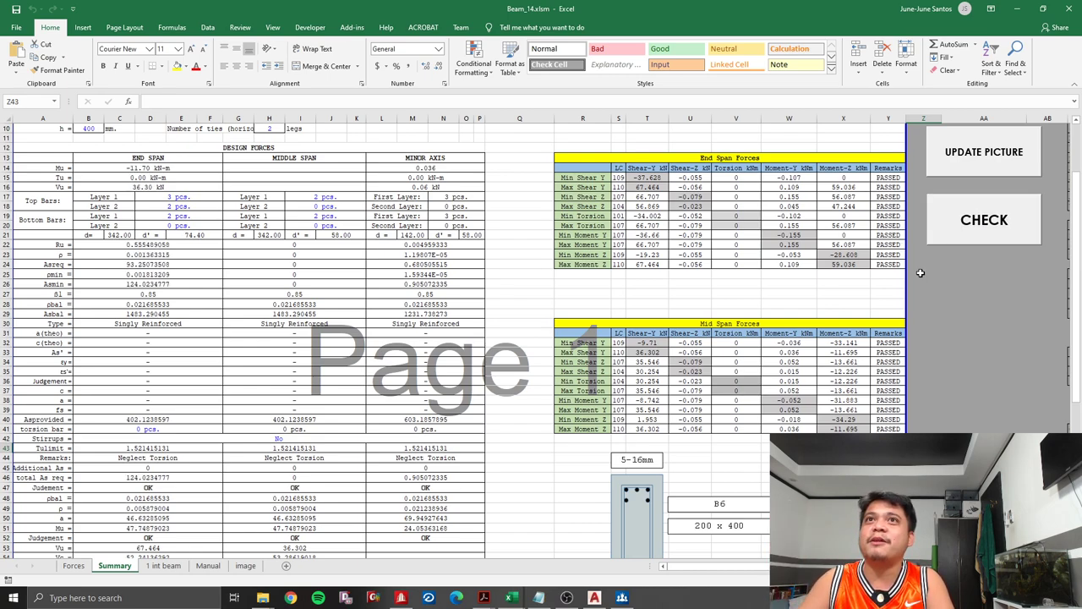
pyautogui.click(935, 333)
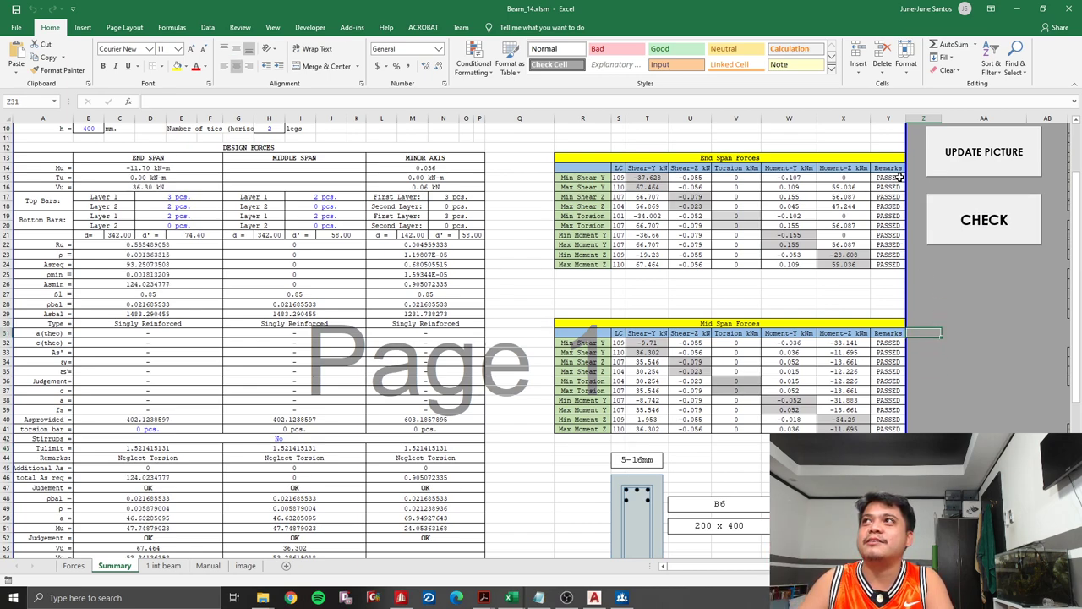
pyautogui.moveTo(901, 177); pyautogui.dragTo(898, 263)
pyautogui.press('Delete')
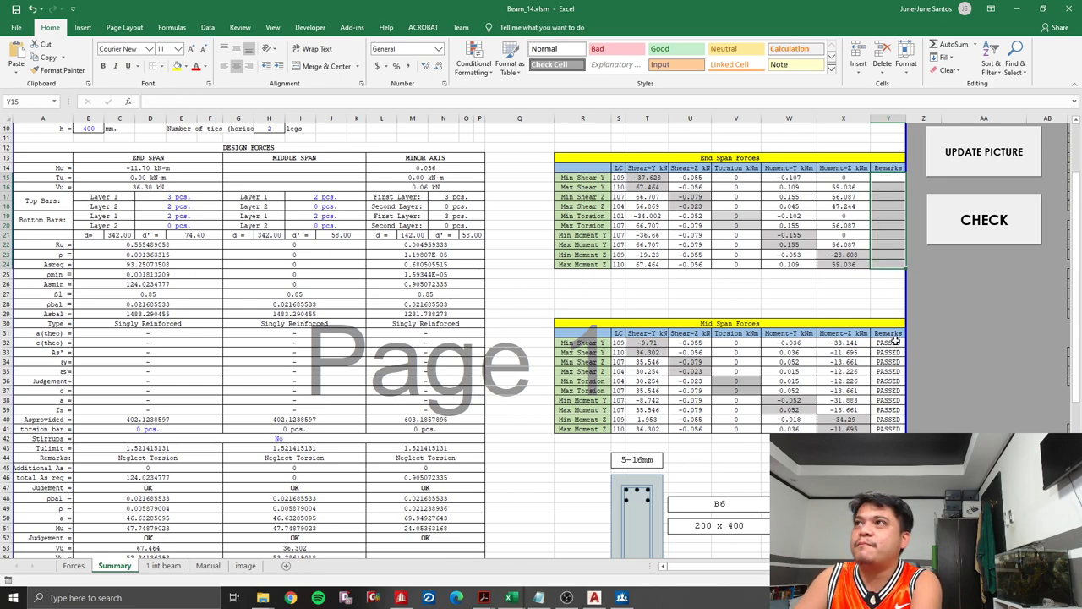
pyautogui.moveTo(897, 342); pyautogui.dragTo(898, 429)
pyautogui.press('Delete')
pyautogui.click(983, 225)
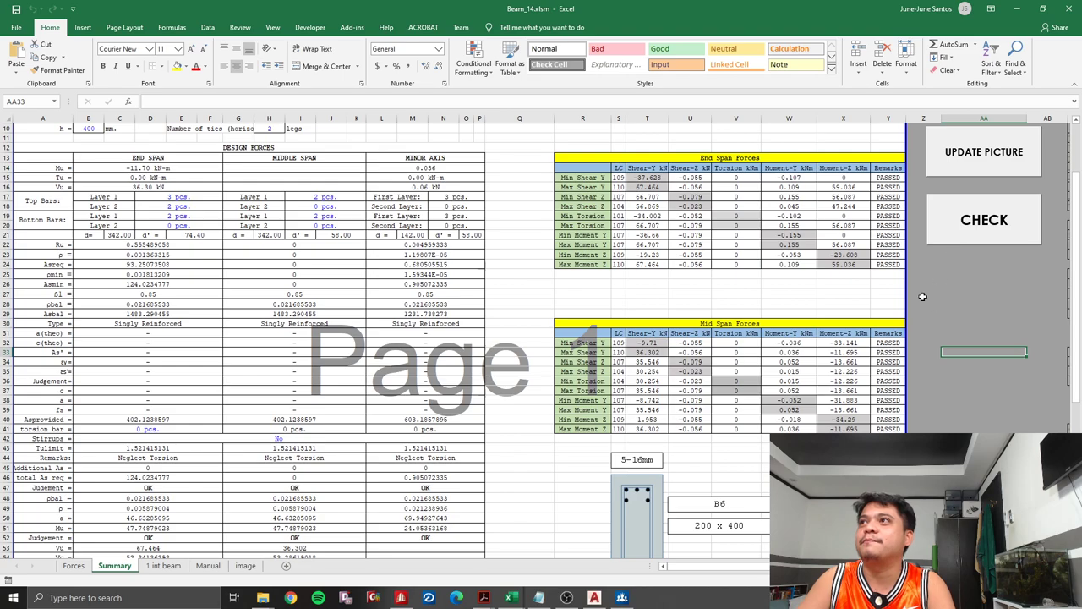
pyautogui.scroll(-2, 906, 315)
pyautogui.scroll(5, 906, 320)
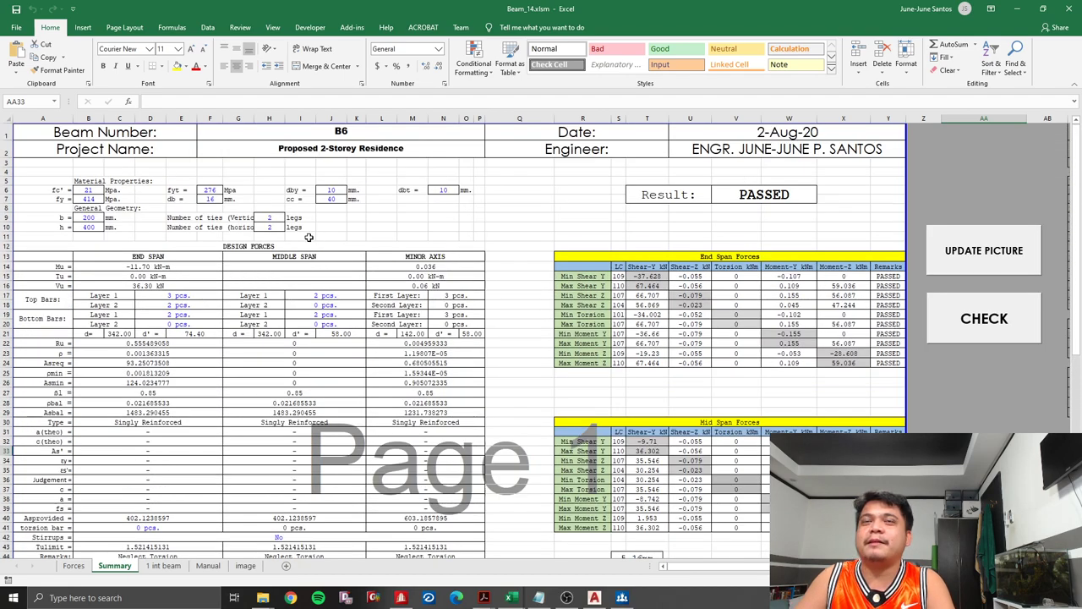
pyautogui.click(169, 296)
pyautogui.write('3')
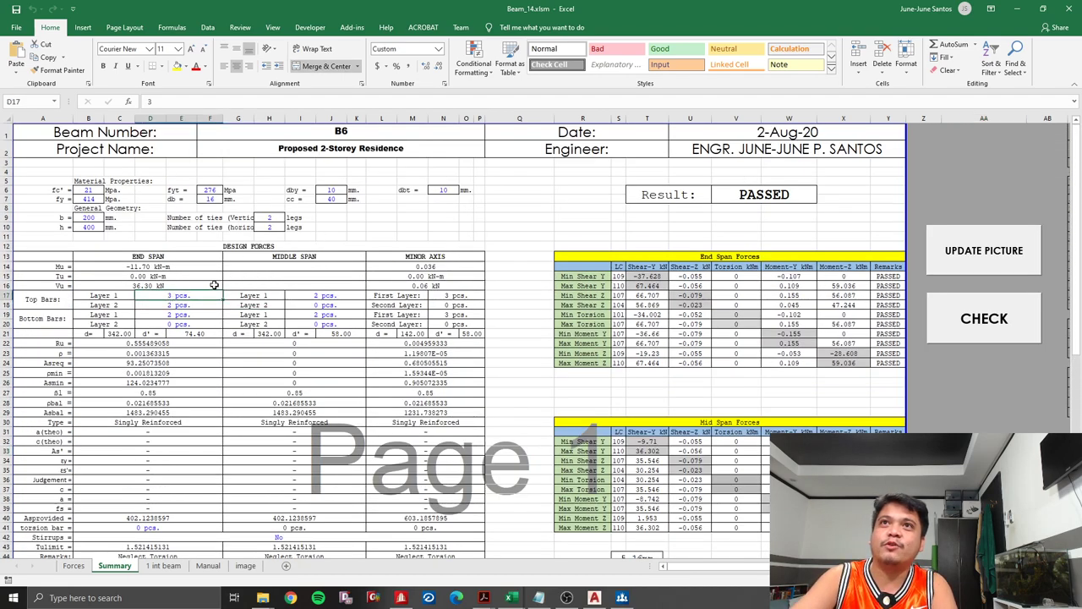
pyautogui.press('Return')
pyautogui.write('2')
pyautogui.press('Return')
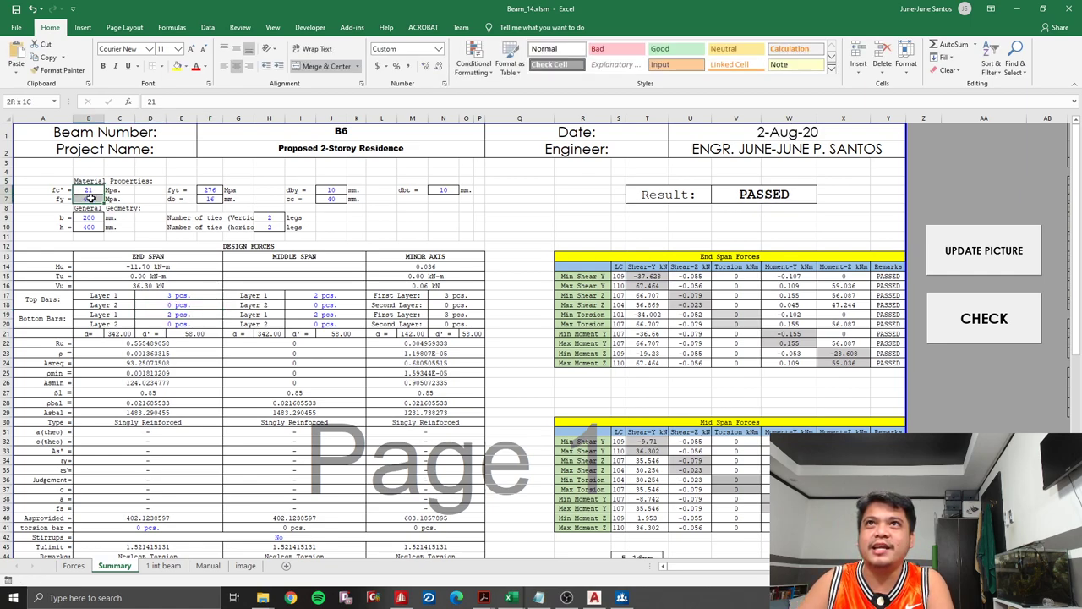
pyautogui.hotkey('ctrl', 'Home')
pyautogui.scroll(-2, 525, 355)
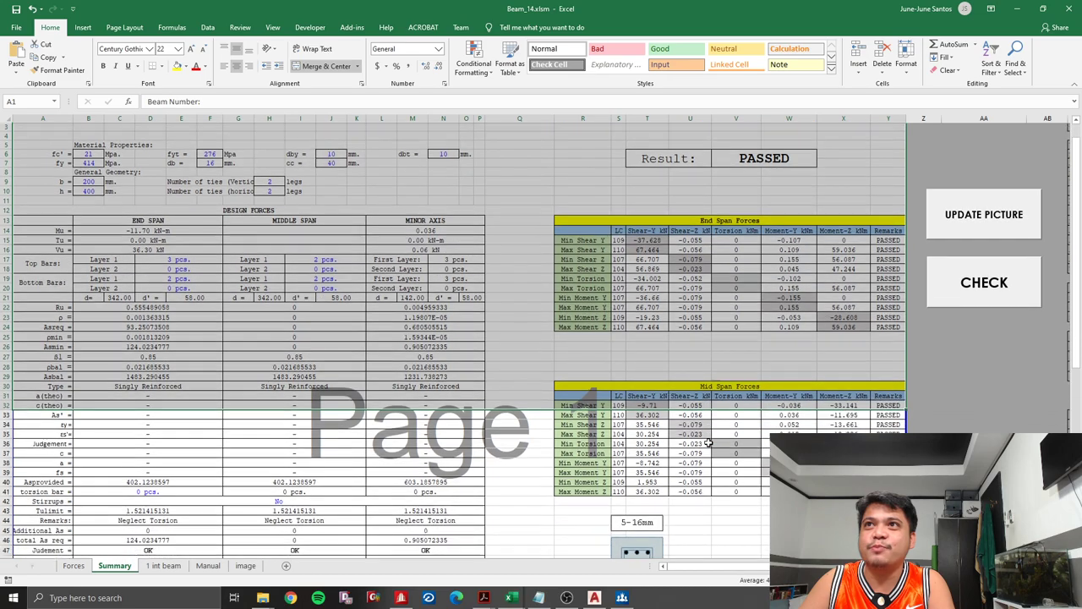
pyautogui.click(522, 337)
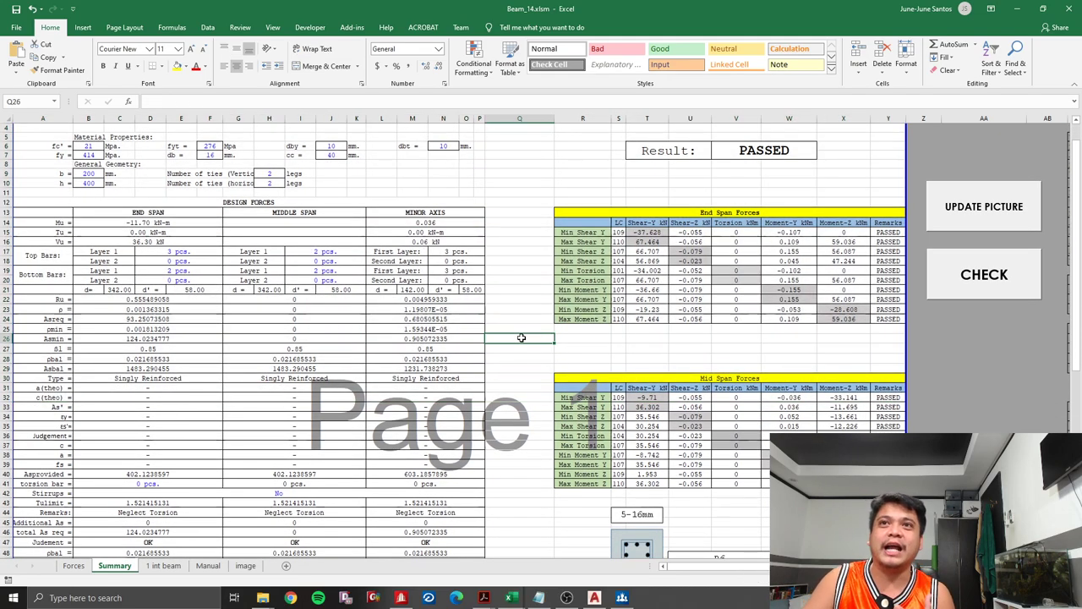
pyautogui.scroll(-3, 251, 350)
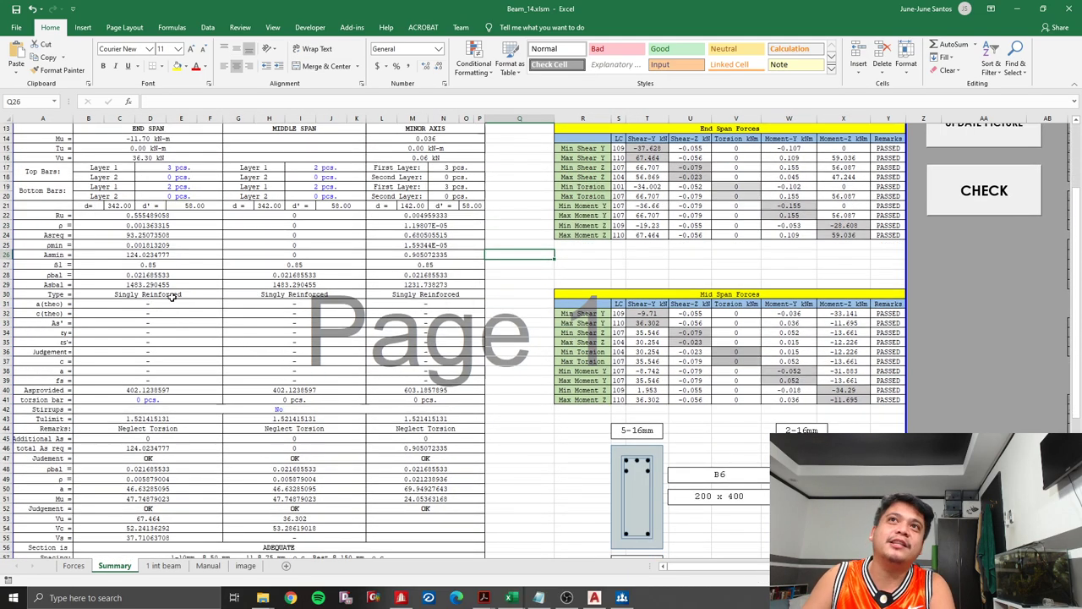
pyautogui.click(169, 217)
pyautogui.click(164, 225)
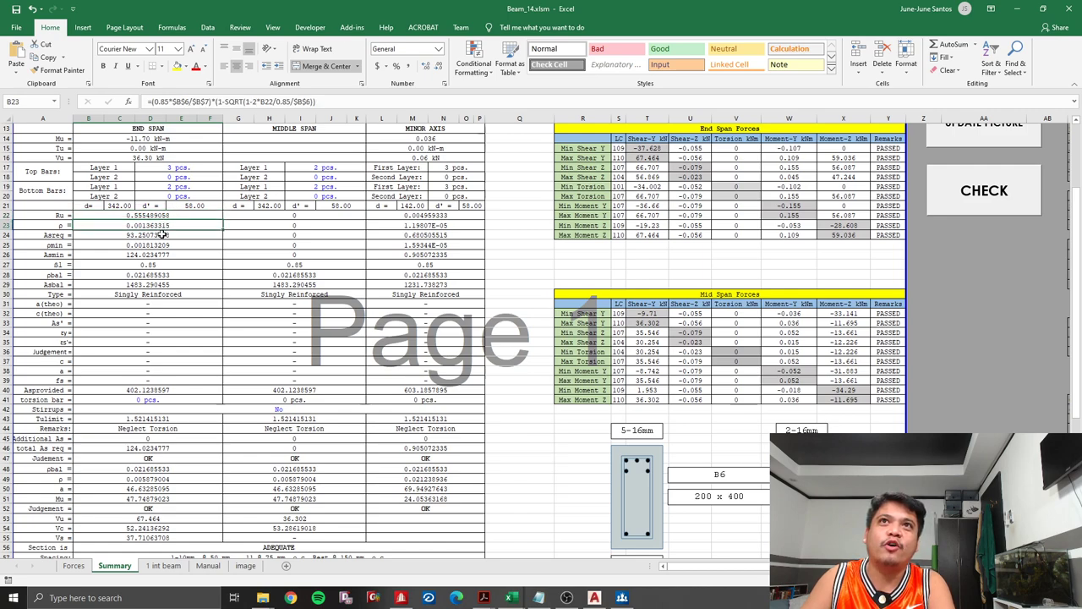
pyautogui.click(164, 236)
pyautogui.click(165, 245)
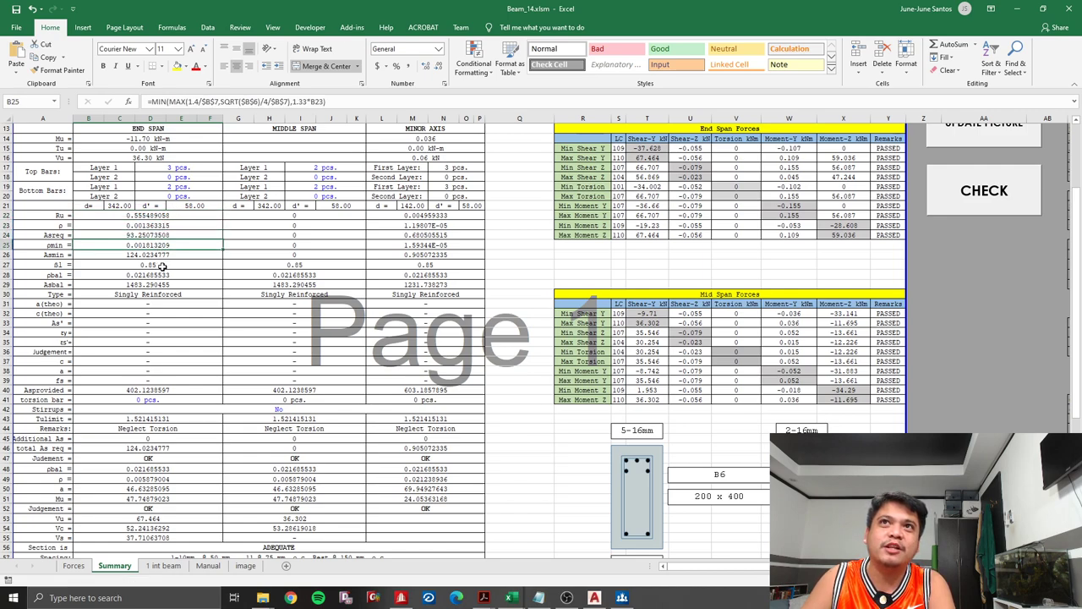
pyautogui.click(165, 265)
pyautogui.click(165, 275)
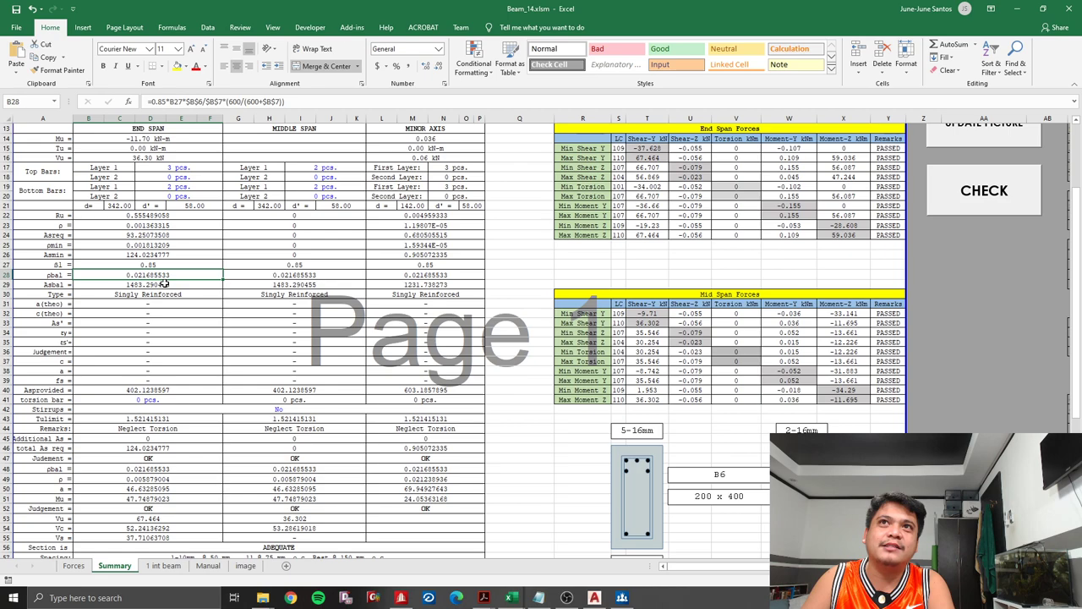
pyautogui.click(165, 284)
pyautogui.click(168, 295)
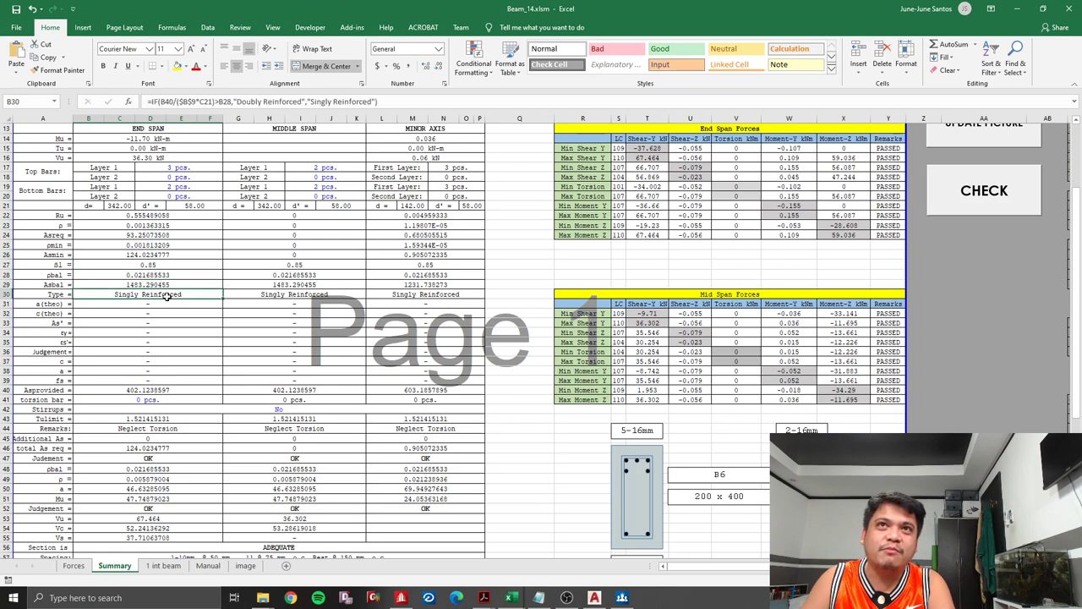
pyautogui.moveTo(169, 304); pyautogui.dragTo(169, 377)
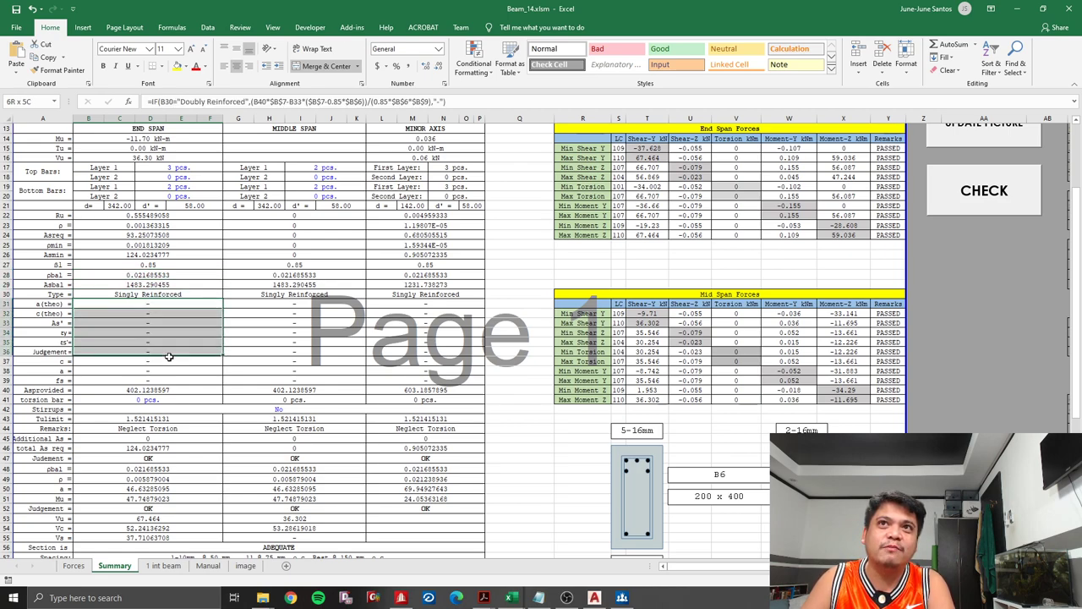
pyautogui.click(142, 379)
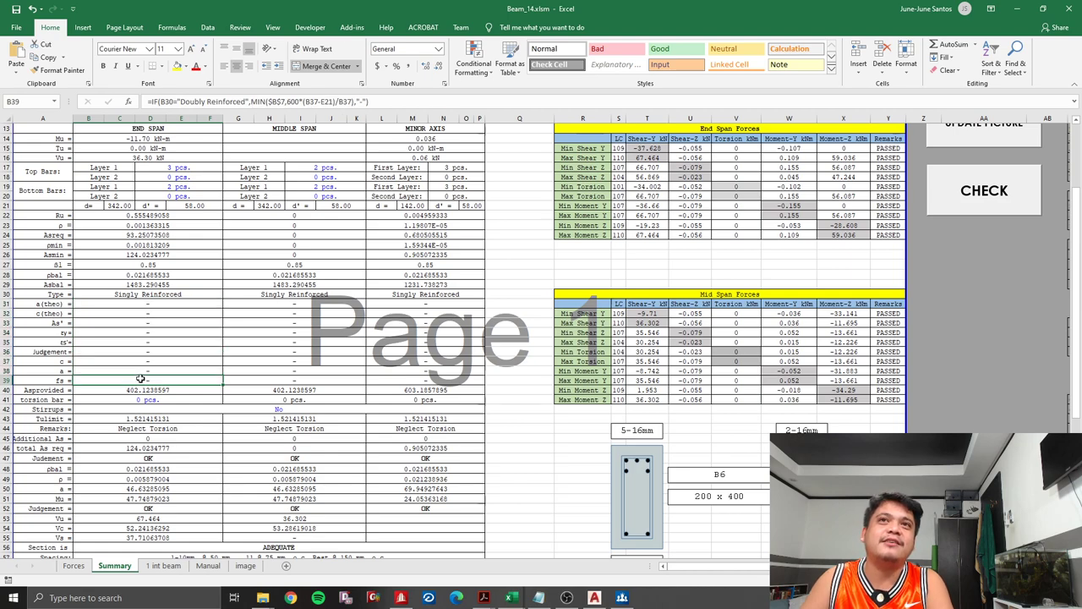
pyautogui.click(121, 342)
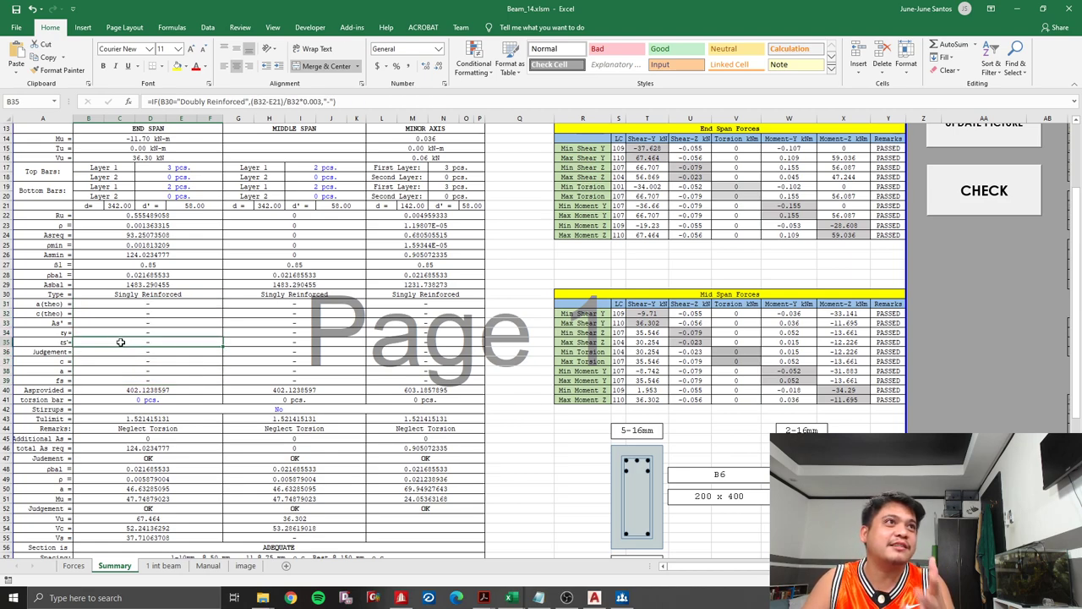
pyautogui.scroll(-1, 122, 342)
pyautogui.scroll(-1, 135, 355)
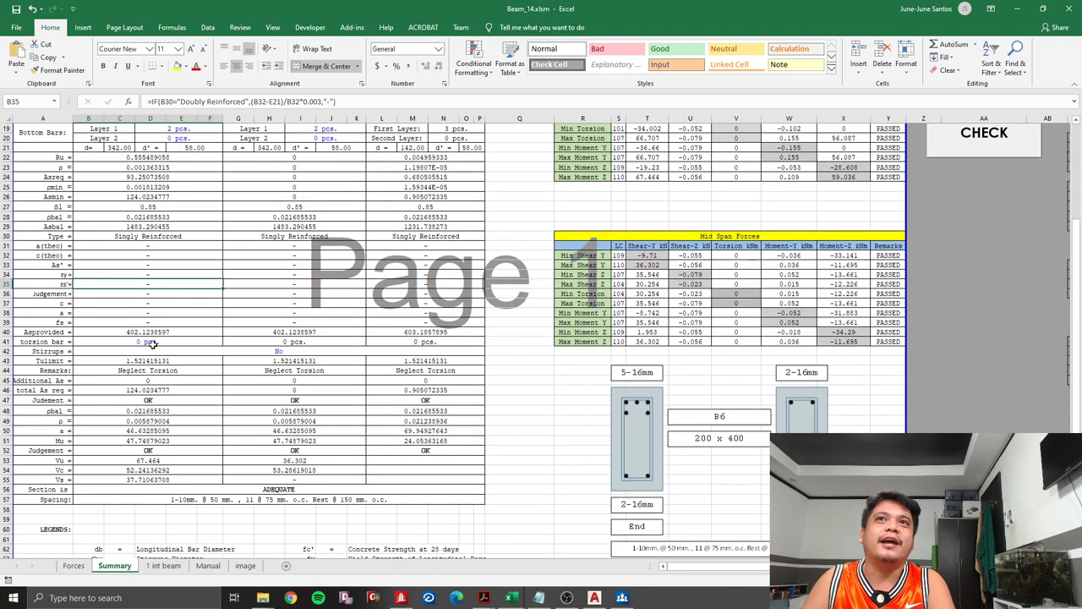
pyautogui.moveTo(153, 332); pyautogui.dragTo(440, 479)
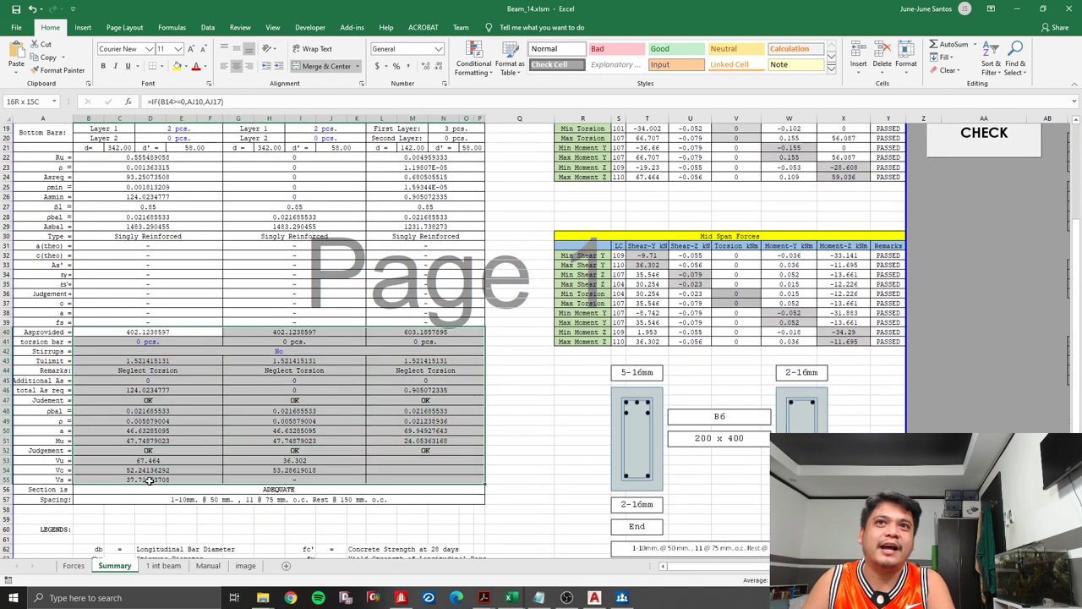
pyautogui.click(504, 398)
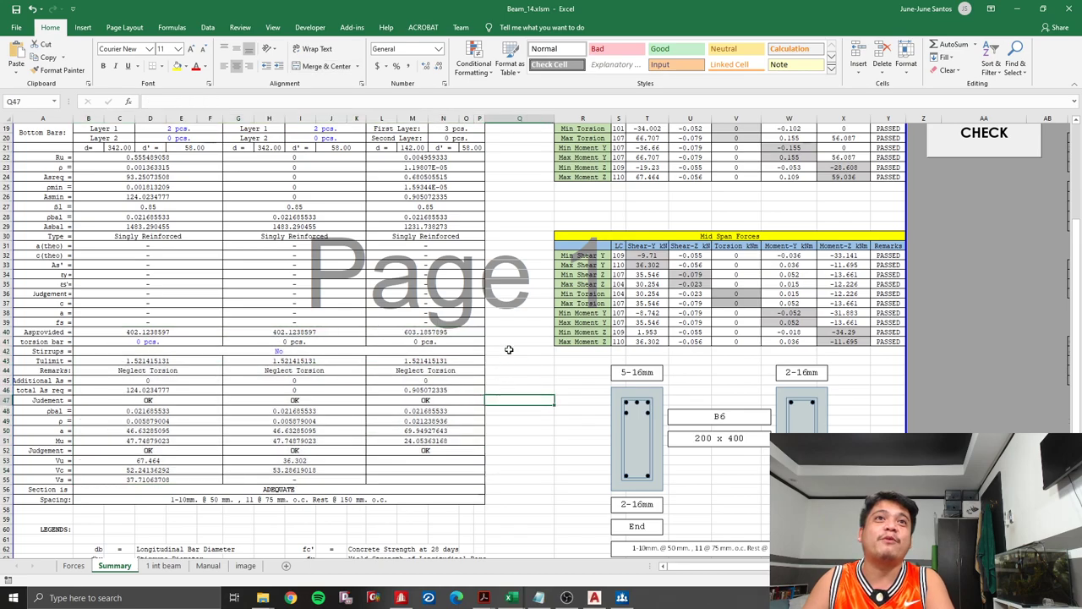
pyautogui.scroll(2, 509, 350)
pyautogui.scroll(2, 509, 349)
pyautogui.scroll(3, 509, 350)
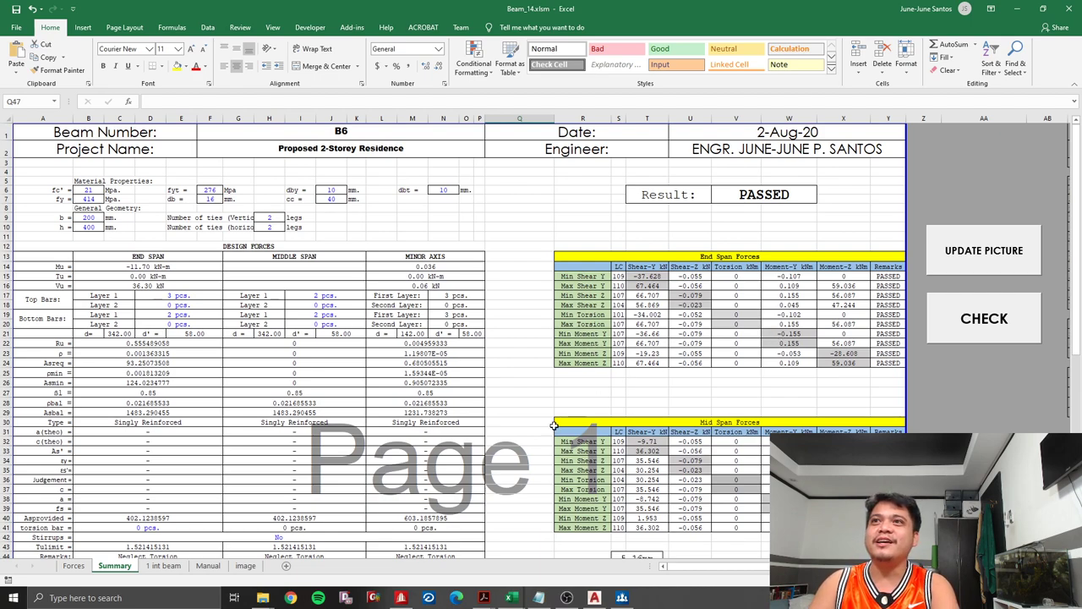
pyautogui.moveTo(510, 598)
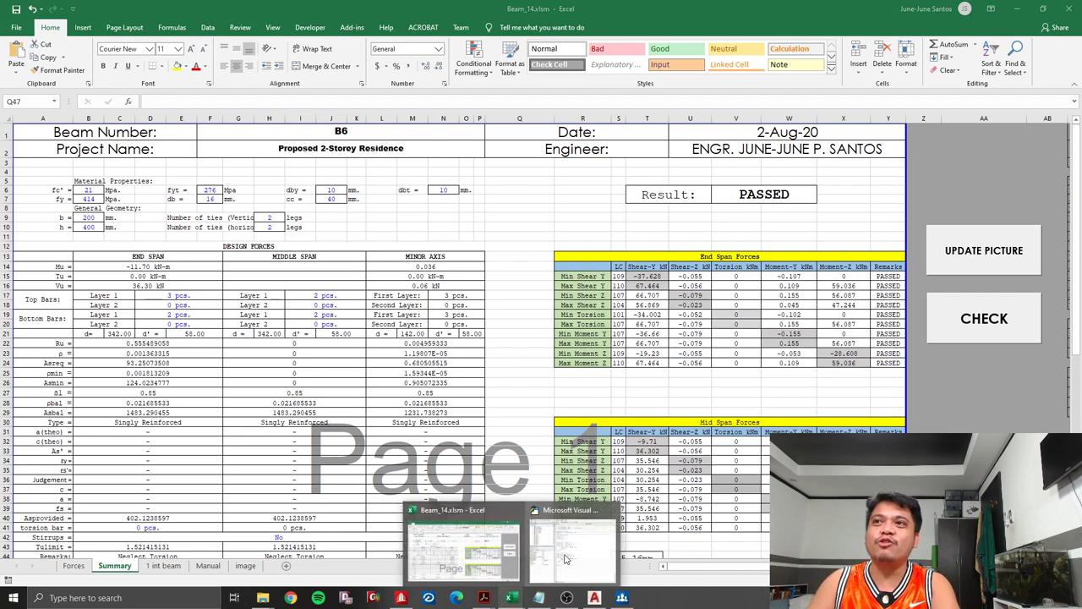
pyautogui.click(570, 541)
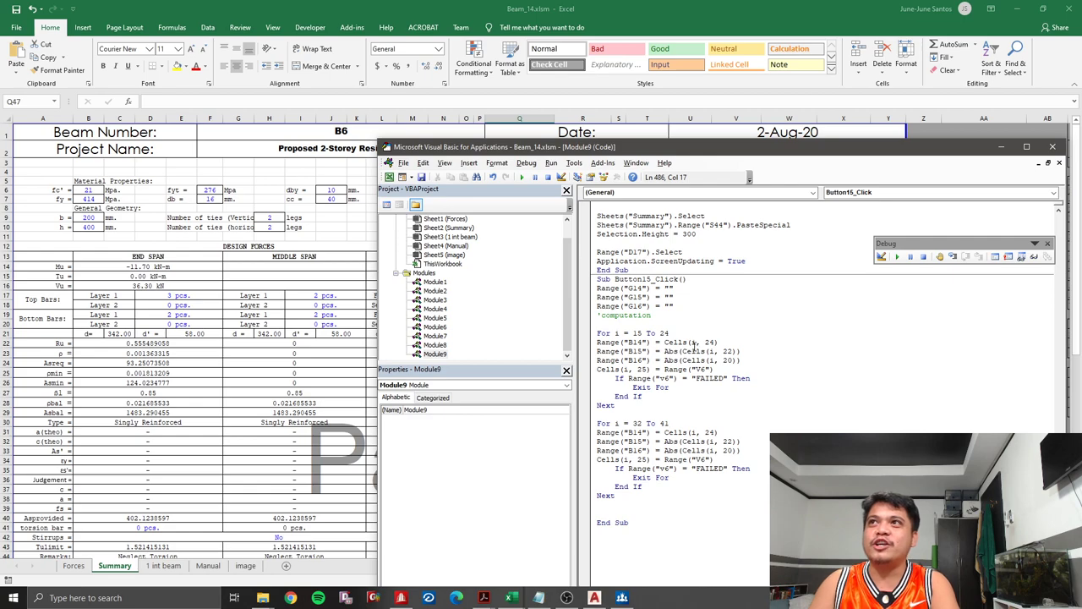
pyautogui.scroll(2, 693, 346)
pyautogui.scroll(1, 691, 355)
pyautogui.scroll(5, 691, 356)
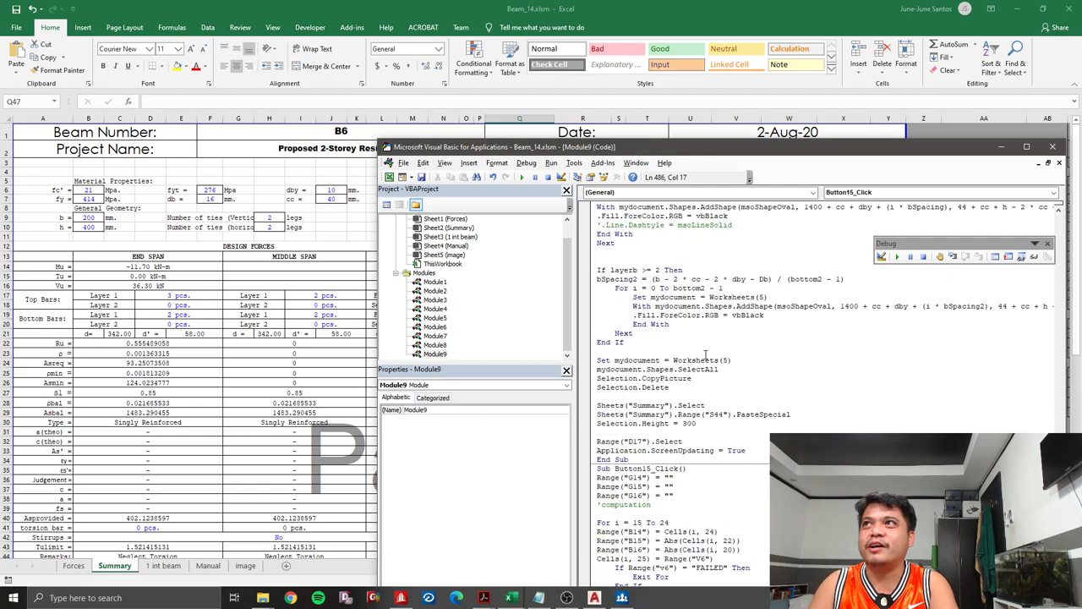
pyautogui.scroll(5, 727, 366)
pyautogui.scroll(5, 806, 367)
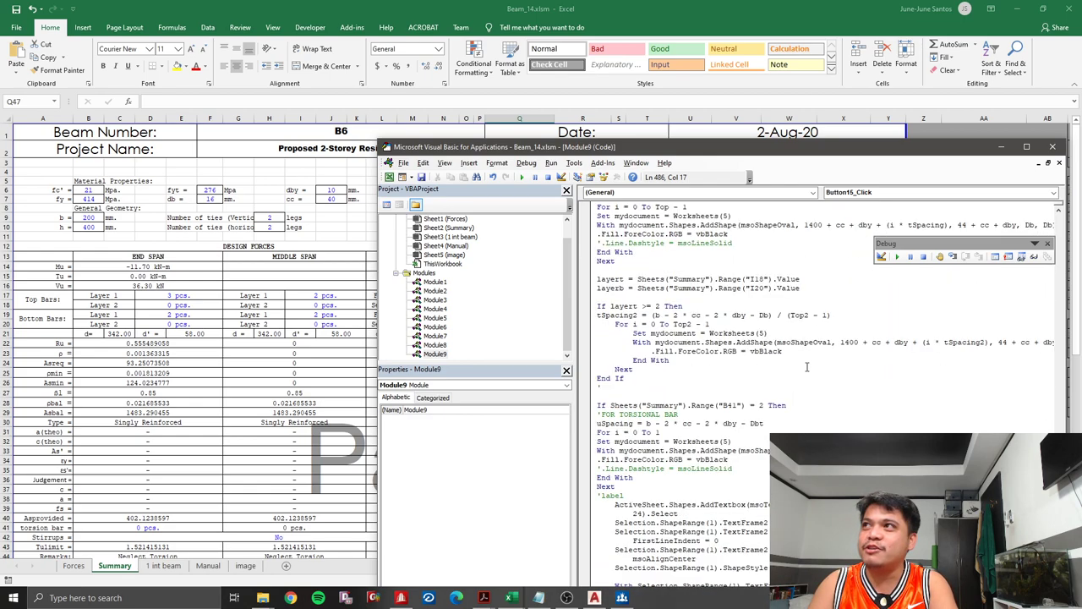
pyautogui.scroll(5, 806, 367)
pyautogui.scroll(5, 805, 367)
pyautogui.scroll(5, 804, 365)
pyautogui.scroll(5, 803, 365)
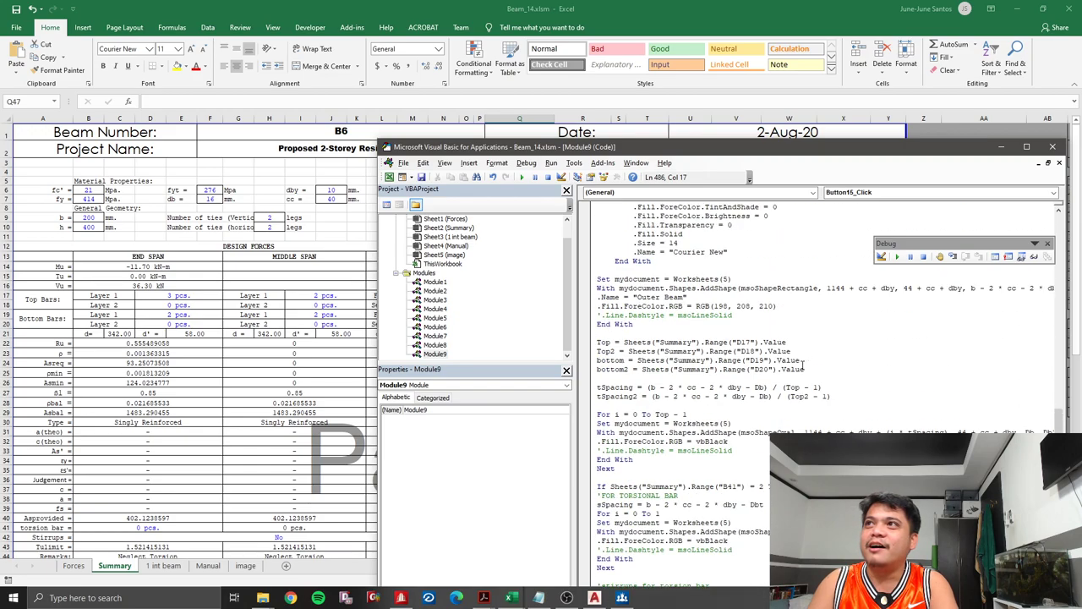
pyautogui.scroll(5, 803, 366)
pyautogui.hotkey('alt', 'F11')
pyautogui.scroll(-3, 782, 343)
# - Set the Beam Number cell to b1 and redraw the section pictures
pyautogui.scroll(-2, 782, 342)
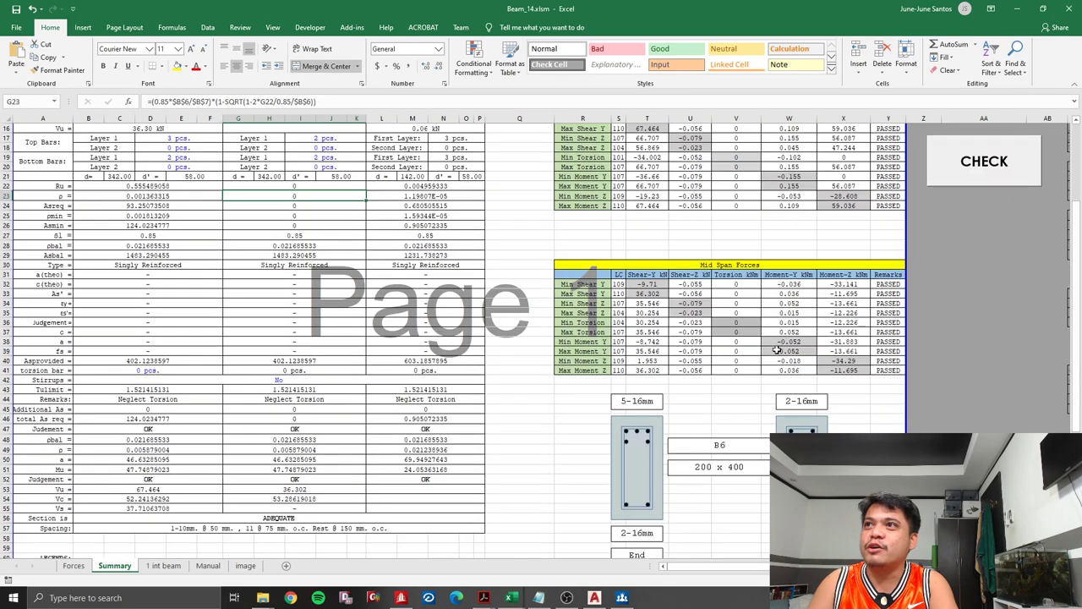
pyautogui.scroll(-1, 744, 425)
pyautogui.scroll(-2, 695, 423)
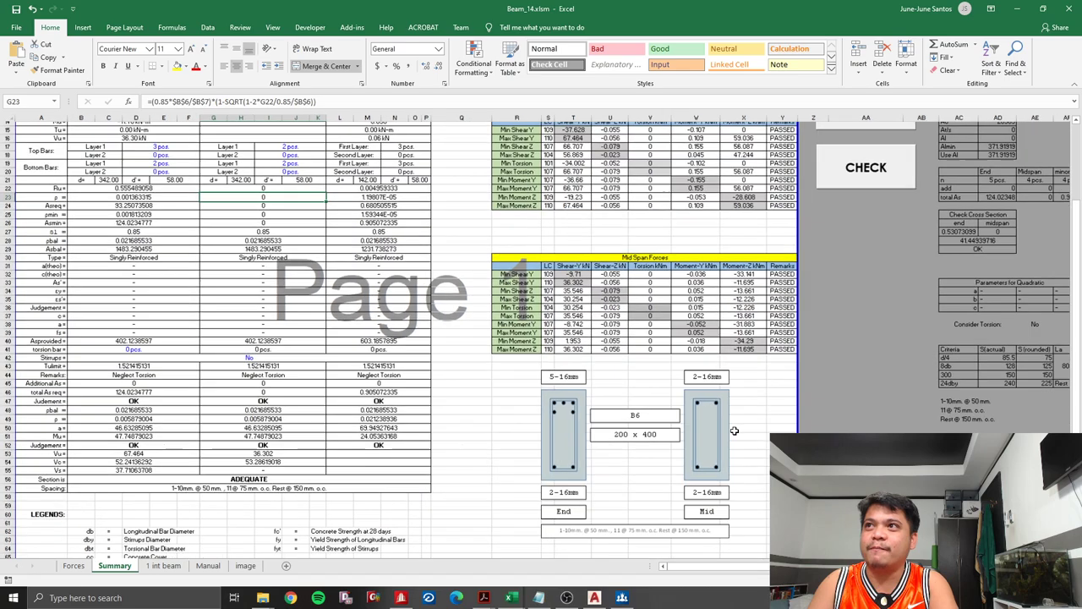
pyautogui.scroll(-1, 668, 397)
pyautogui.scroll(5, 634, 363)
pyautogui.click(340, 133)
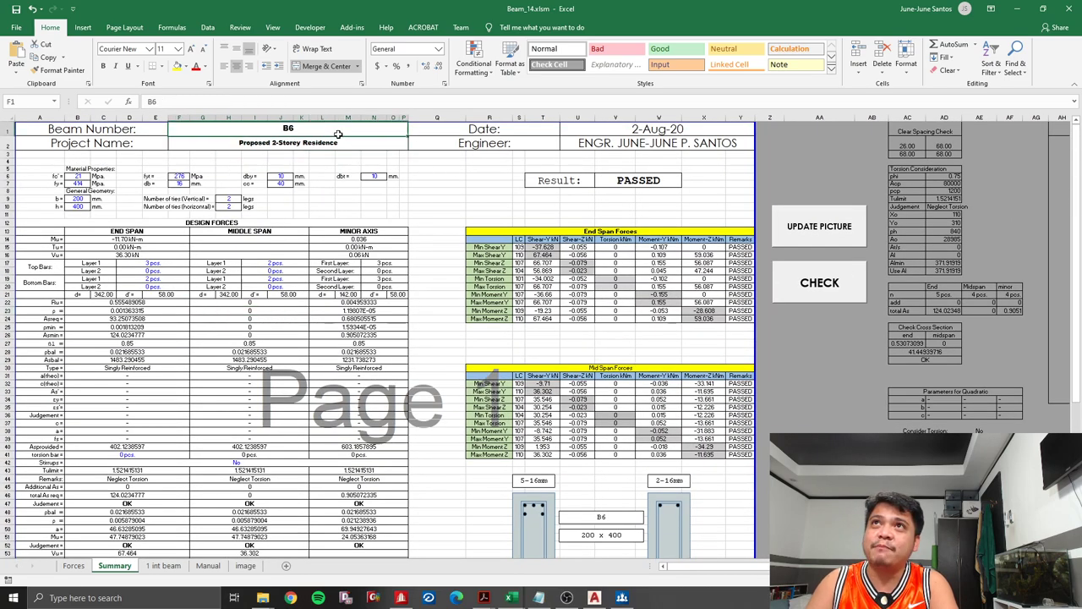
pyautogui.write('b1')
pyautogui.press('Return')
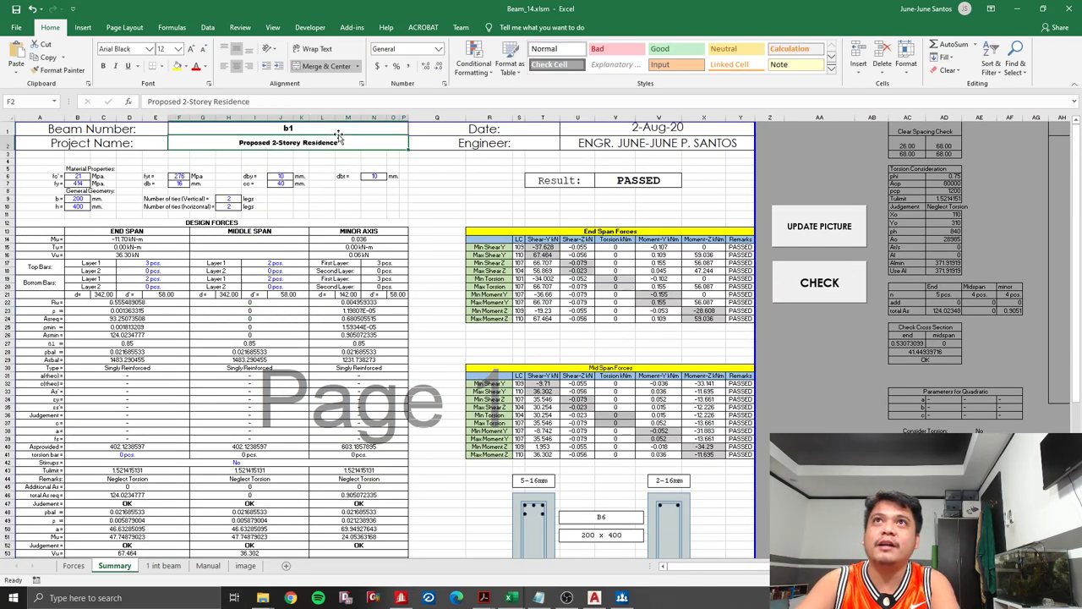
pyautogui.click(788, 228)
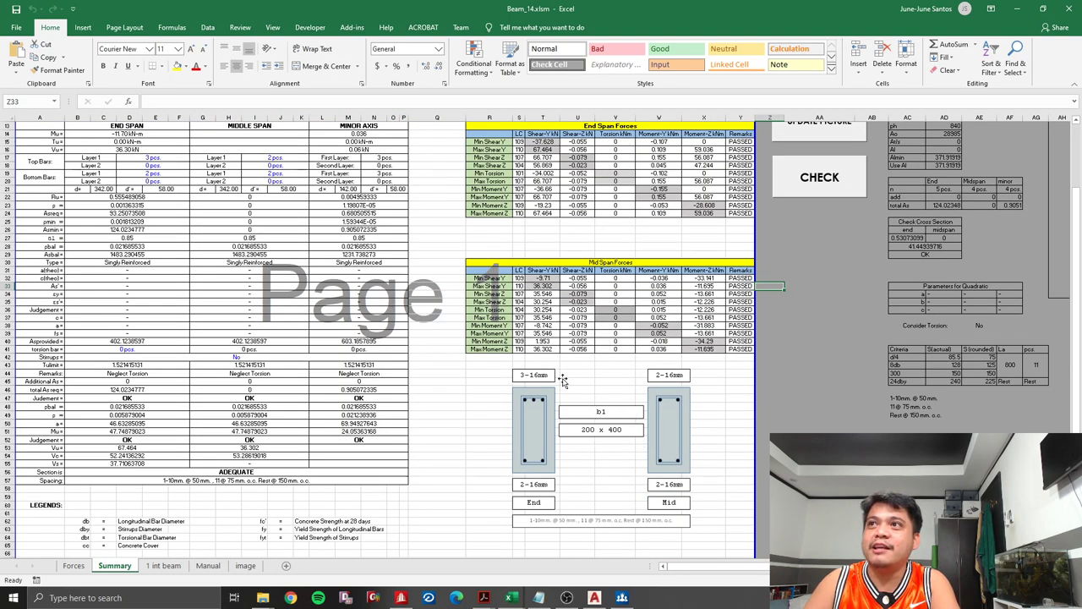
# - Enter 2 bars for end-span top layer 2 in D18 and refresh the section drawings
pyautogui.scroll(2, 152, 175)
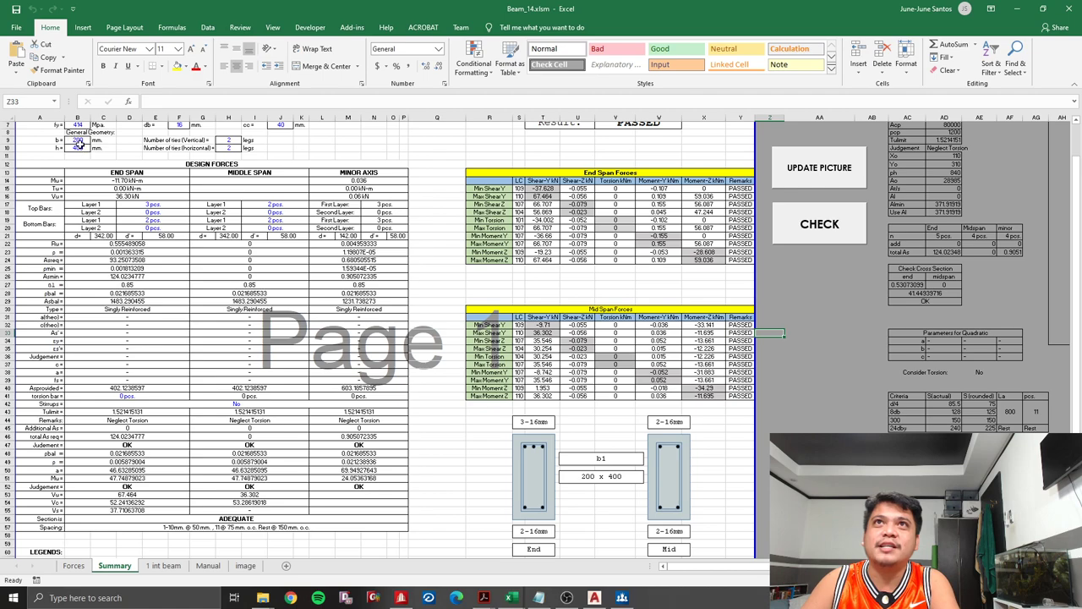
pyautogui.moveTo(79, 142); pyautogui.dragTo(79, 148)
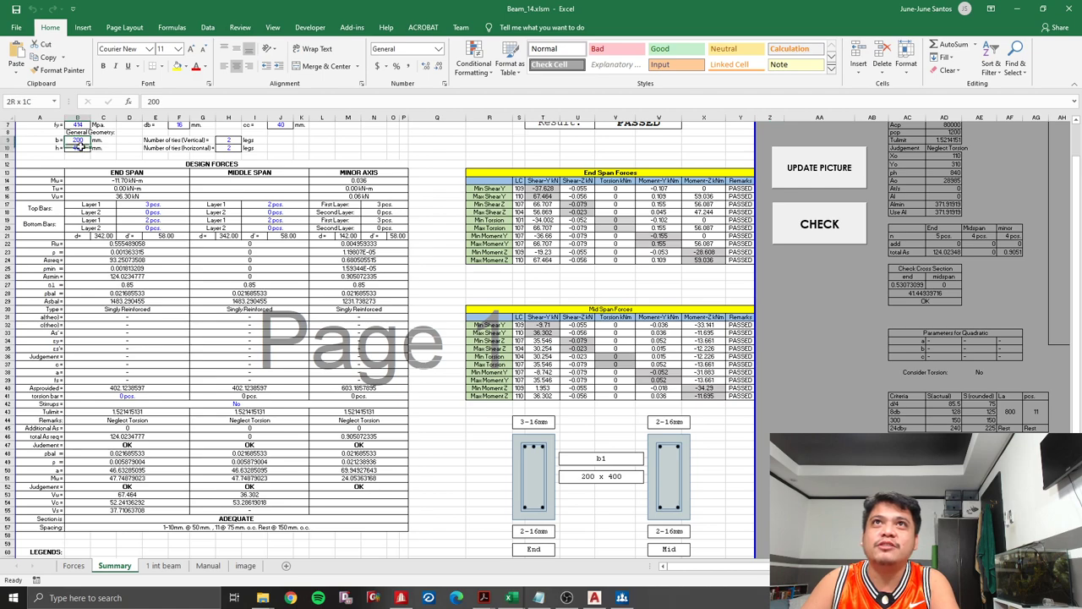
pyautogui.click(595, 445)
pyautogui.scroll(-3, 596, 445)
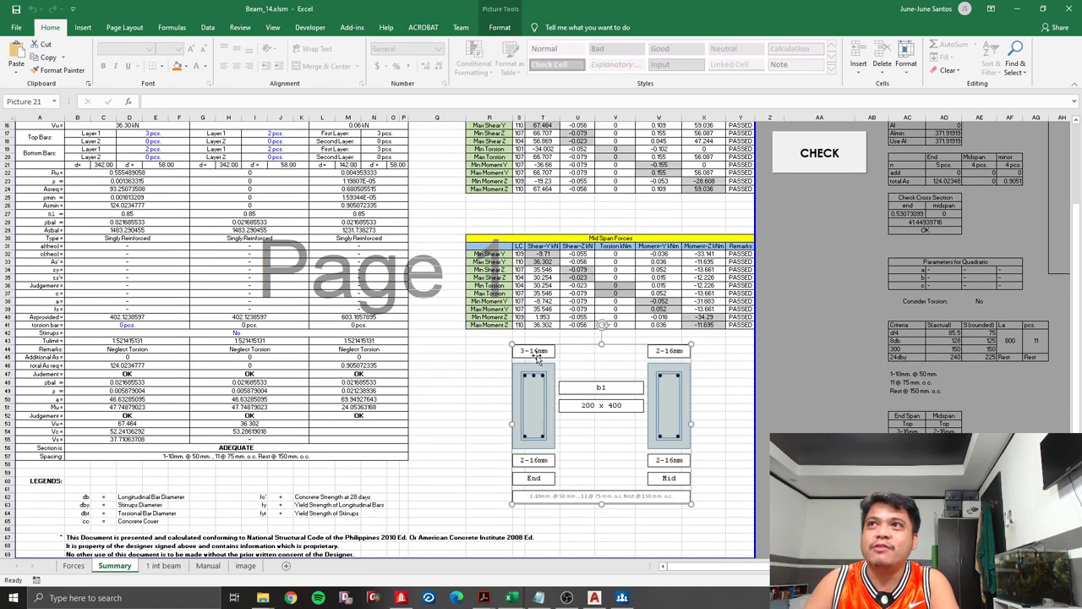
pyautogui.scroll(2, 531, 355)
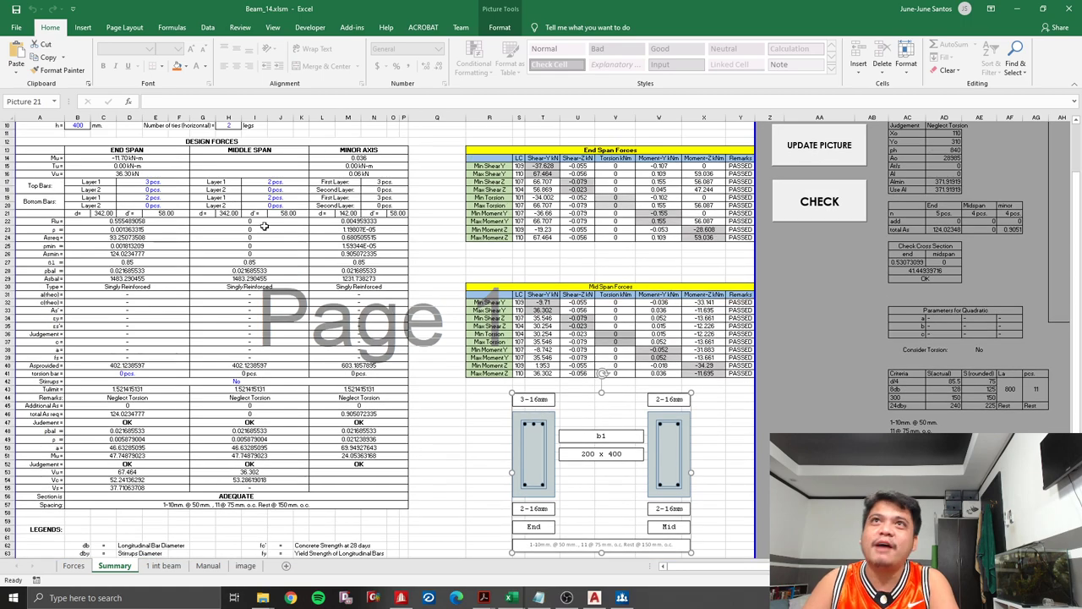
pyautogui.click(177, 190)
pyautogui.write('2')
pyautogui.press('Return')
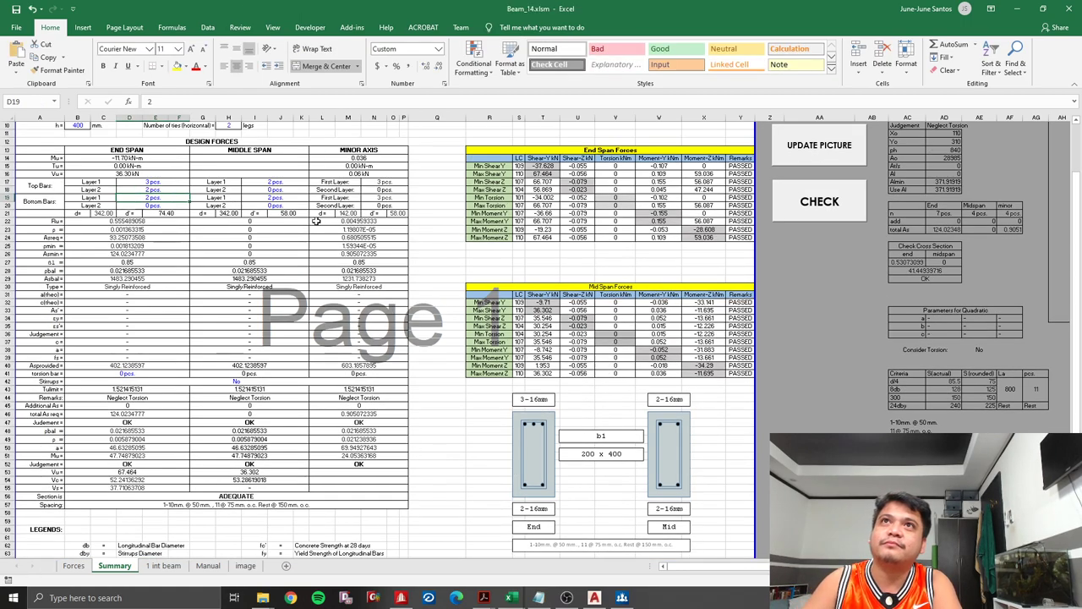
pyautogui.click(819, 157)
pyautogui.click(801, 366)
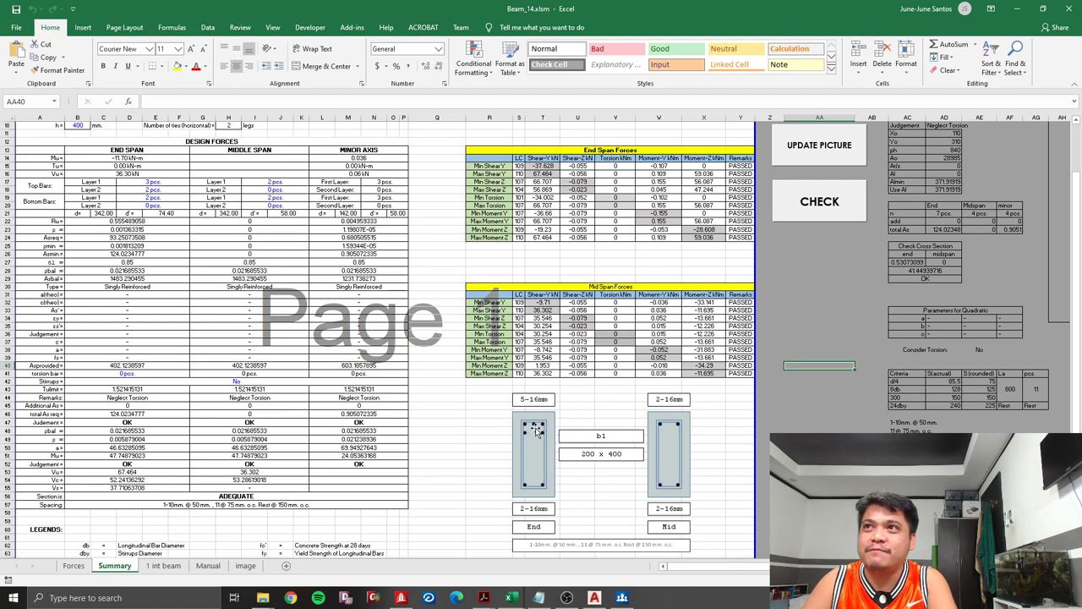
pyautogui.scroll(-2, 541, 478)
pyautogui.keyDown('ctrl'); pyautogui.scroll(1, 545, 498); pyautogui.keyUp('ctrl')
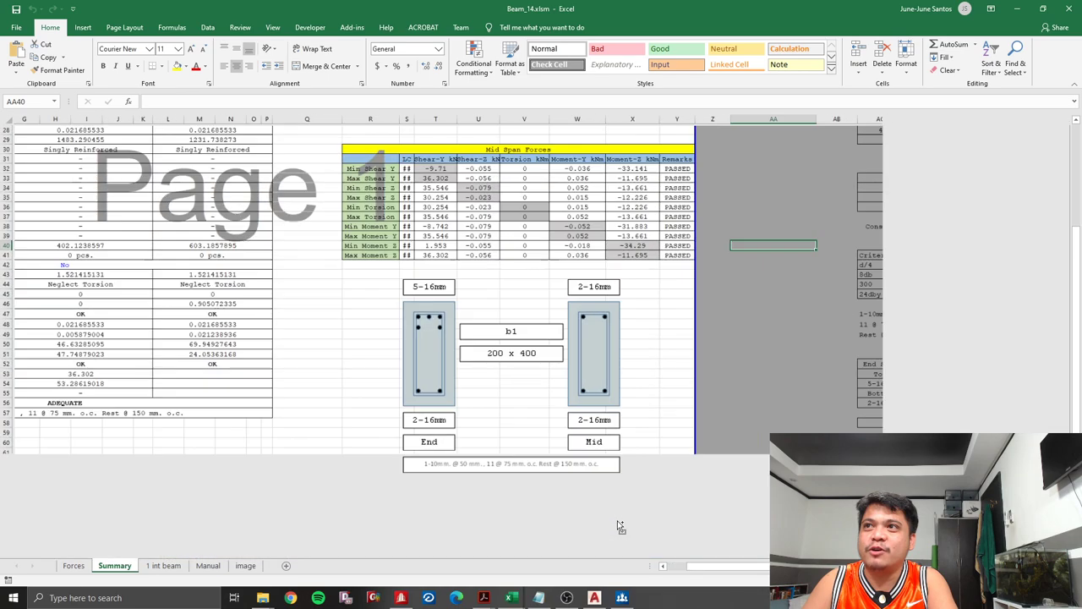
pyautogui.keyDown('ctrl'); pyautogui.scroll(1, 620, 527); pyautogui.keyUp('ctrl')
pyautogui.scroll(-2, 648, 471)
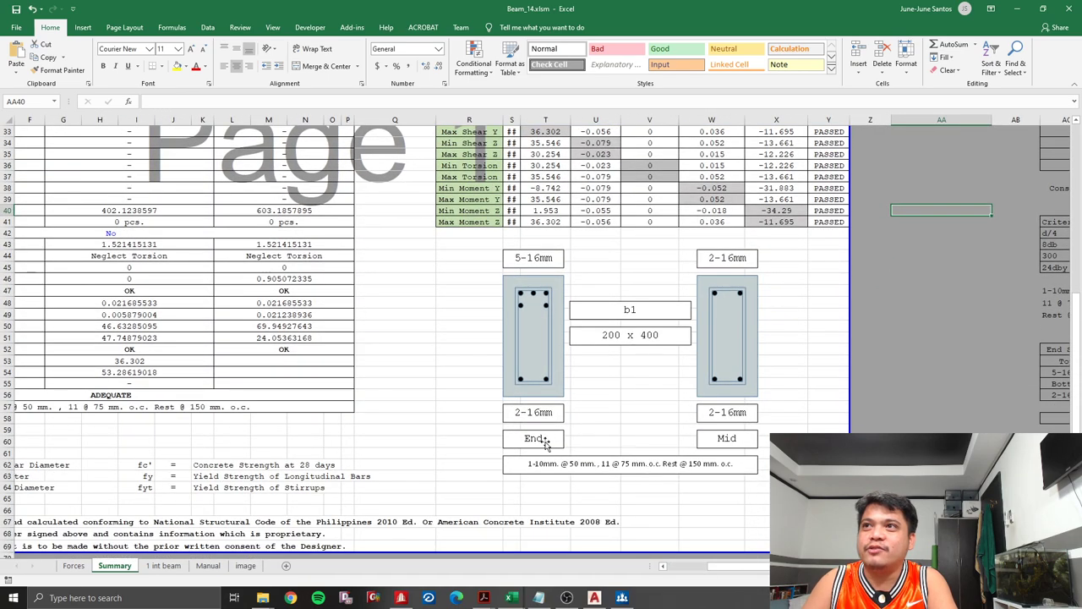
pyautogui.click(599, 470)
pyautogui.click(829, 372)
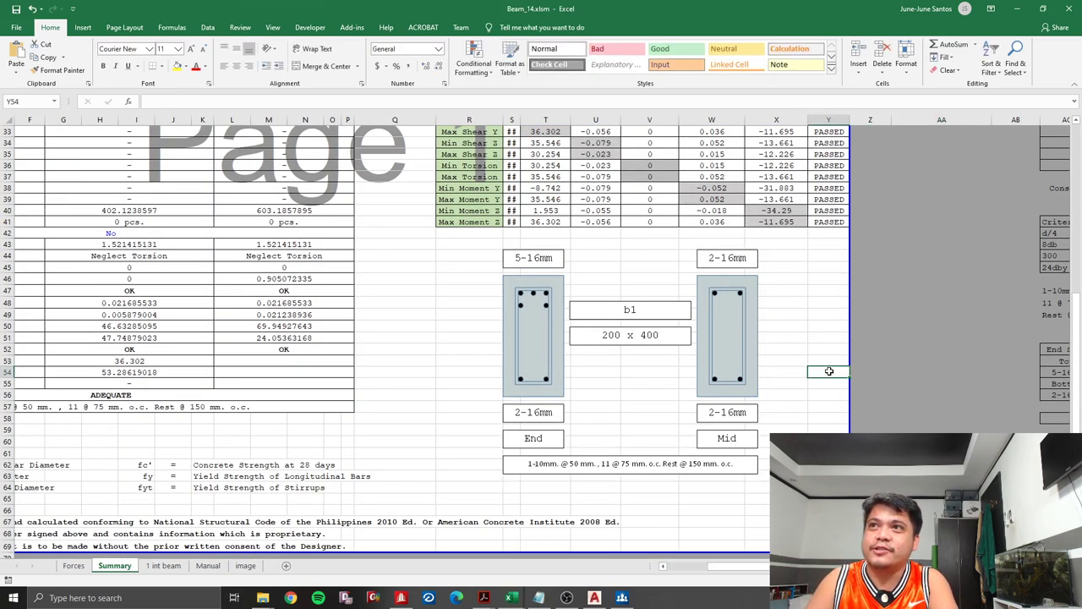
pyautogui.scroll(2, 830, 371)
pyautogui.scroll(1, 830, 372)
pyautogui.keyDown('ctrl'); pyautogui.scroll(-1, 829, 371); pyautogui.keyUp('ctrl')
pyautogui.scroll(3, 757, 392)
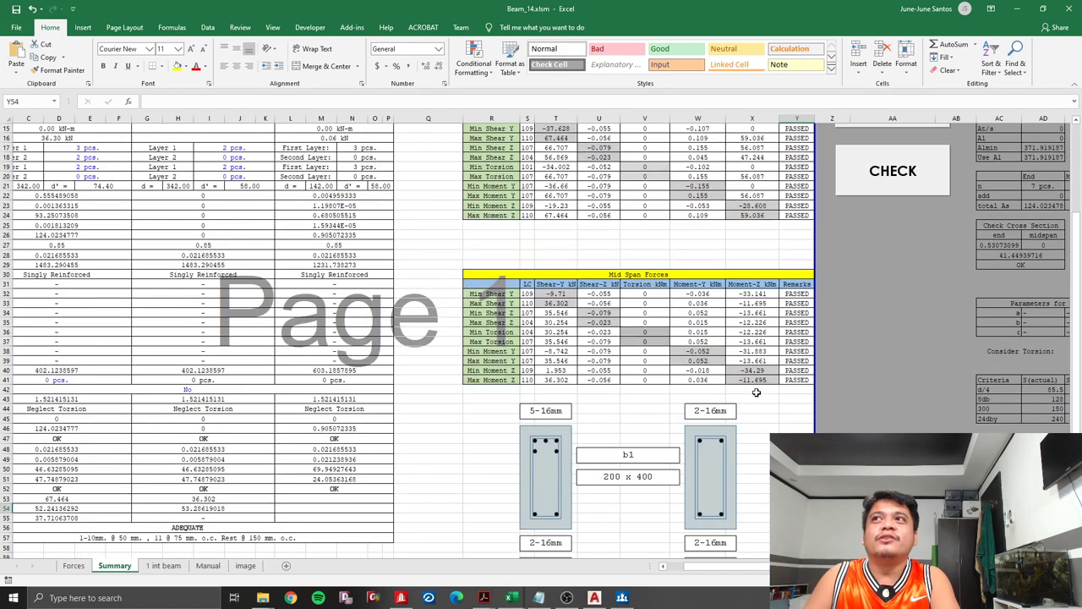
pyautogui.scroll(2, 757, 392)
pyautogui.scroll(3, 761, 406)
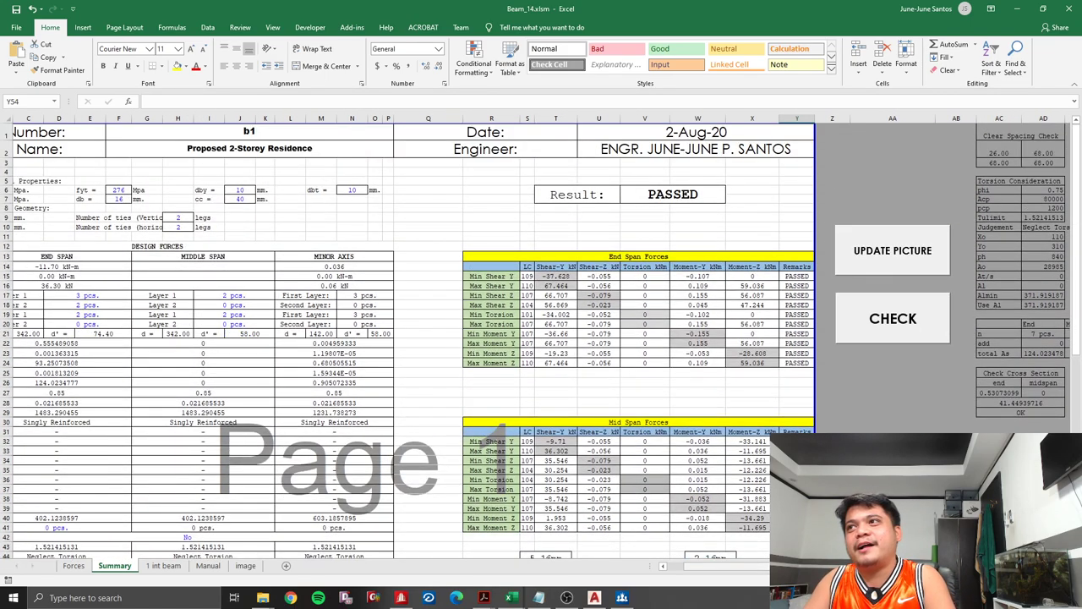
pyautogui.hscroll(-2, 592, 339)
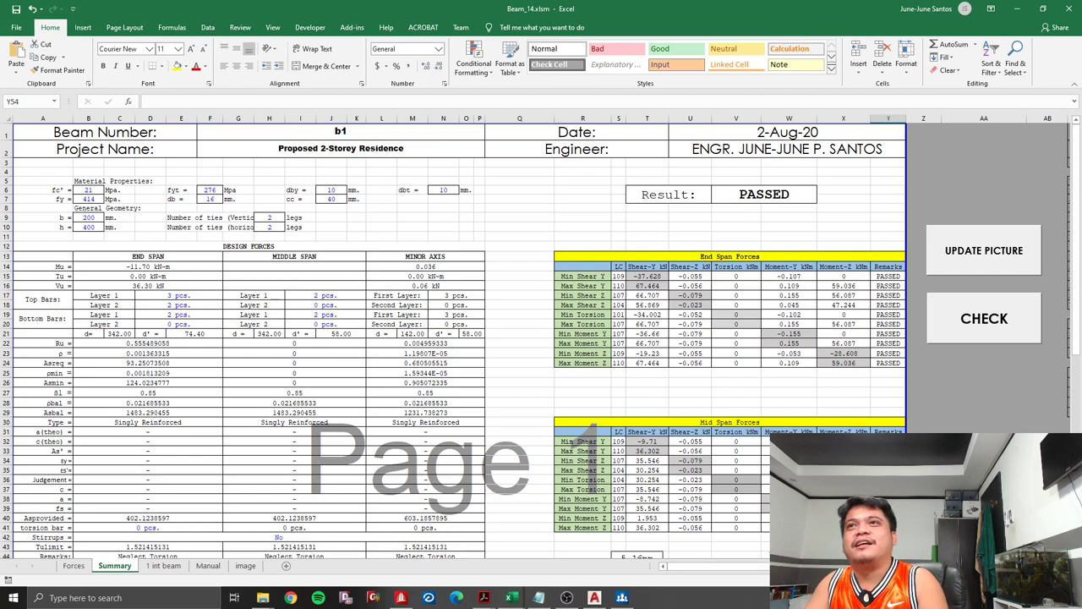
pyautogui.click(520, 326)
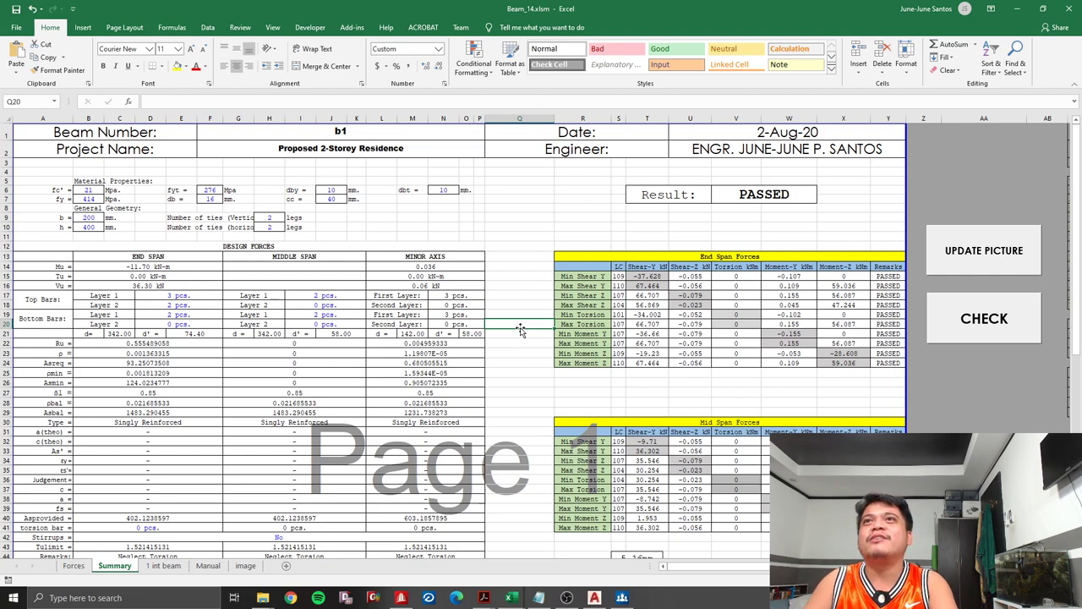